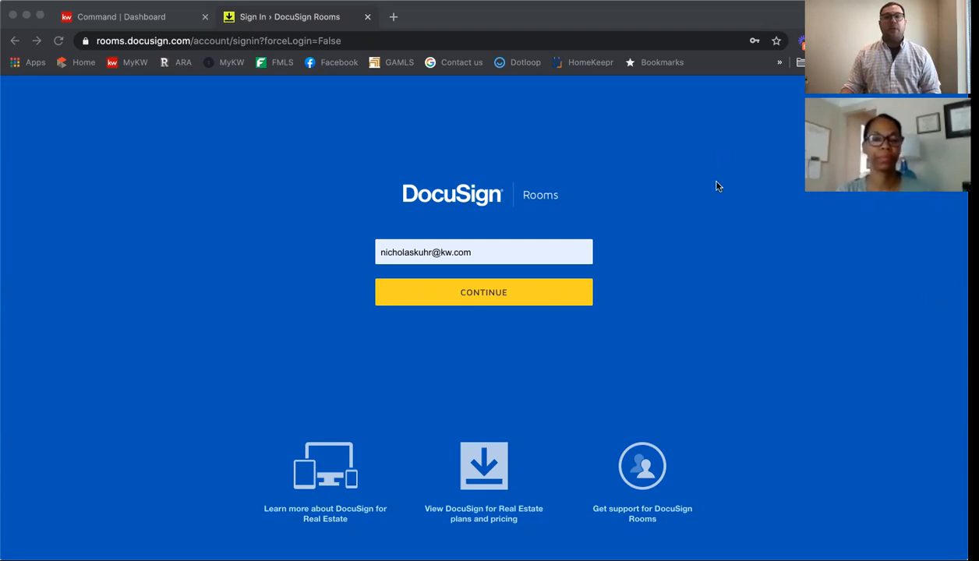
Step: Log in to DocuSign Rooms with the saved credentials and open the Ignite 5/21 room from Recently Viewed Rooms
click(446, 292)
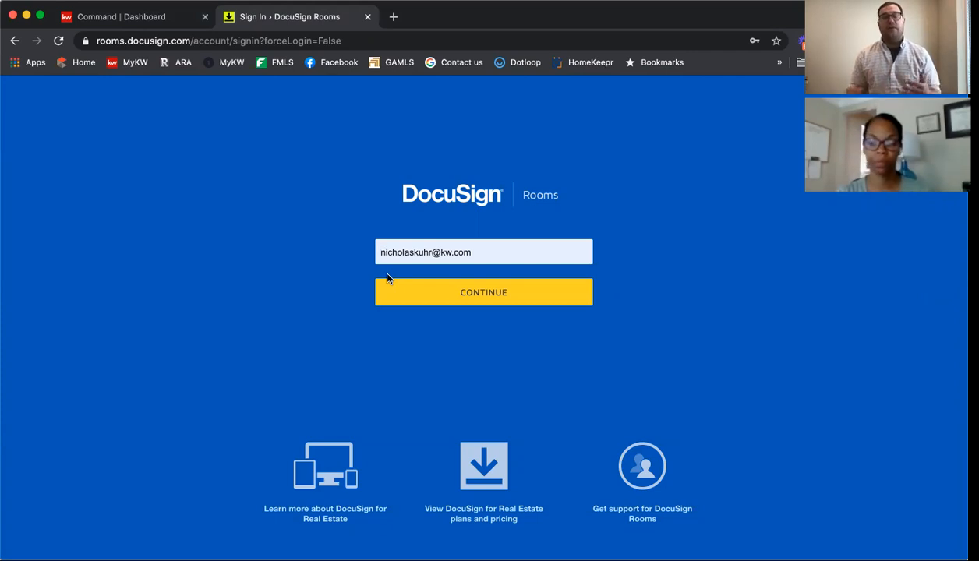
click(412, 299)
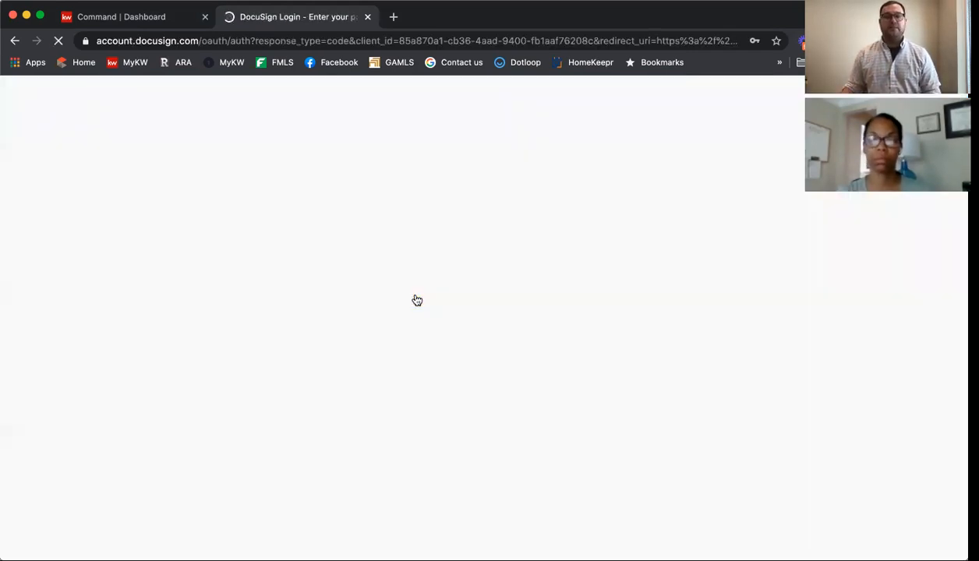
click(434, 347)
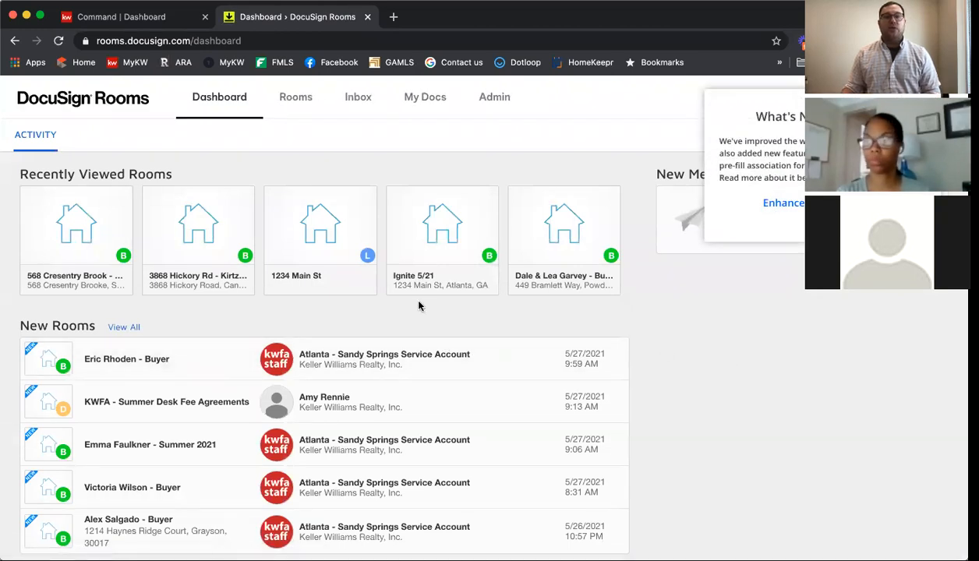
click(449, 229)
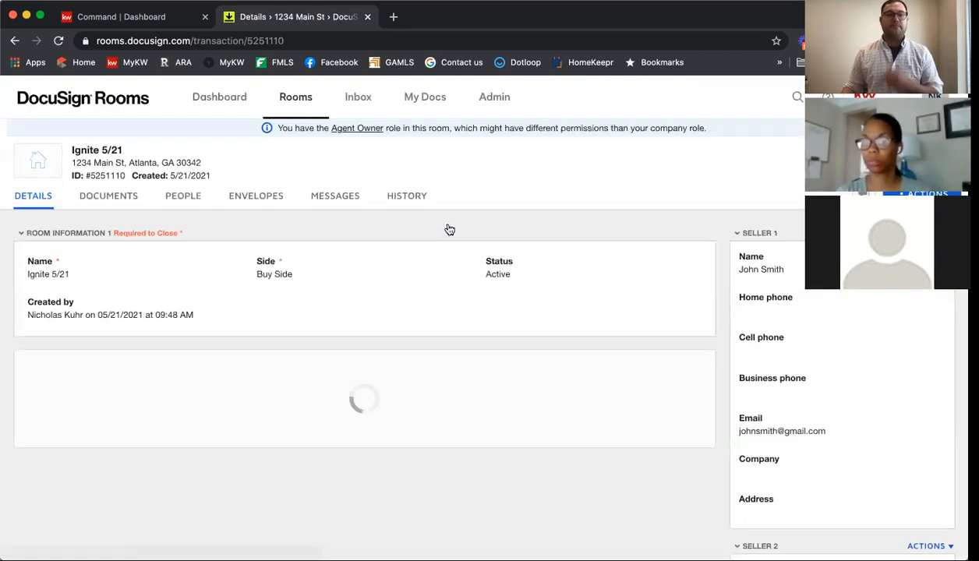
Step: Review the Ignite 5/21 room's Room Information and Location, then switch to its Documents
scroll(395, 232, down, 3)
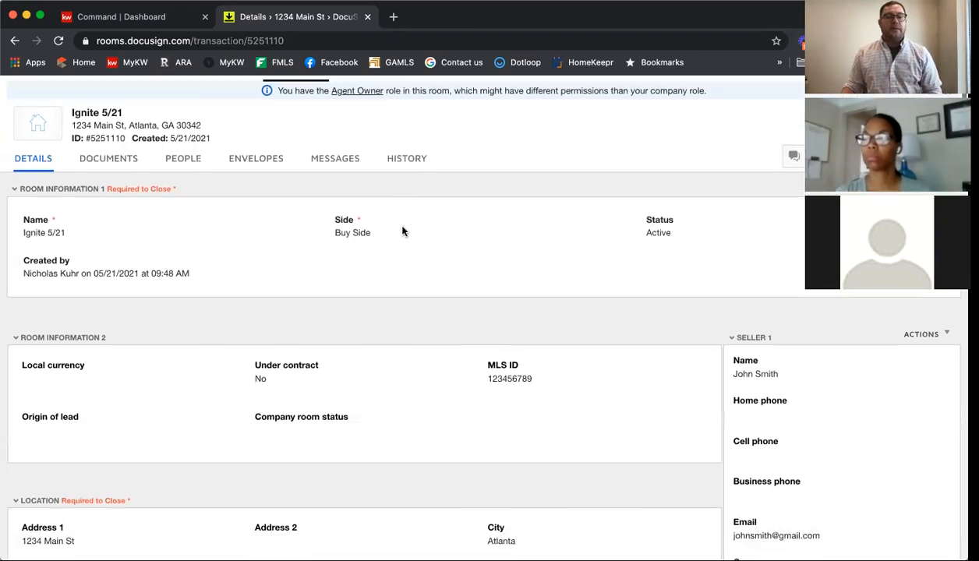
scroll(403, 229, down, 3)
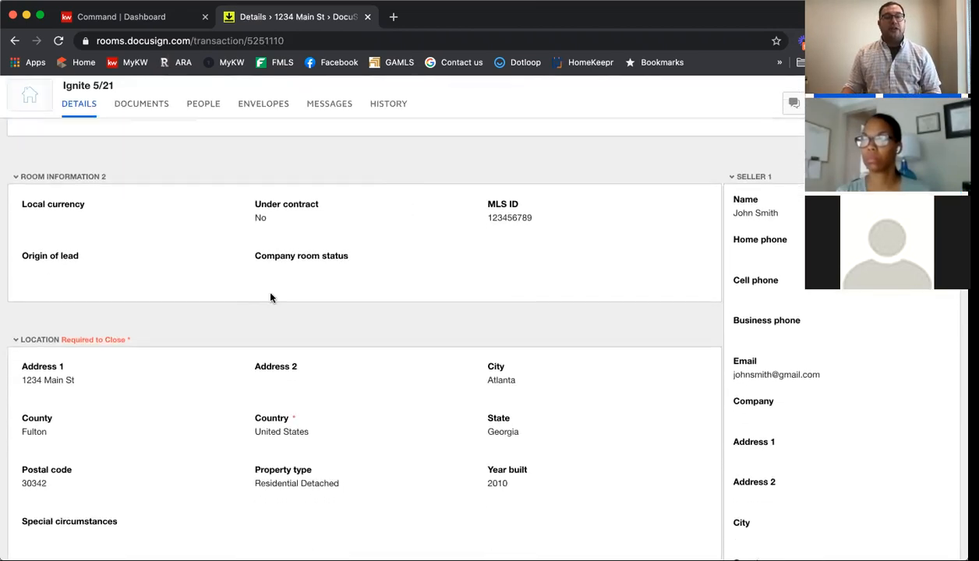
scroll(273, 297, down, 2)
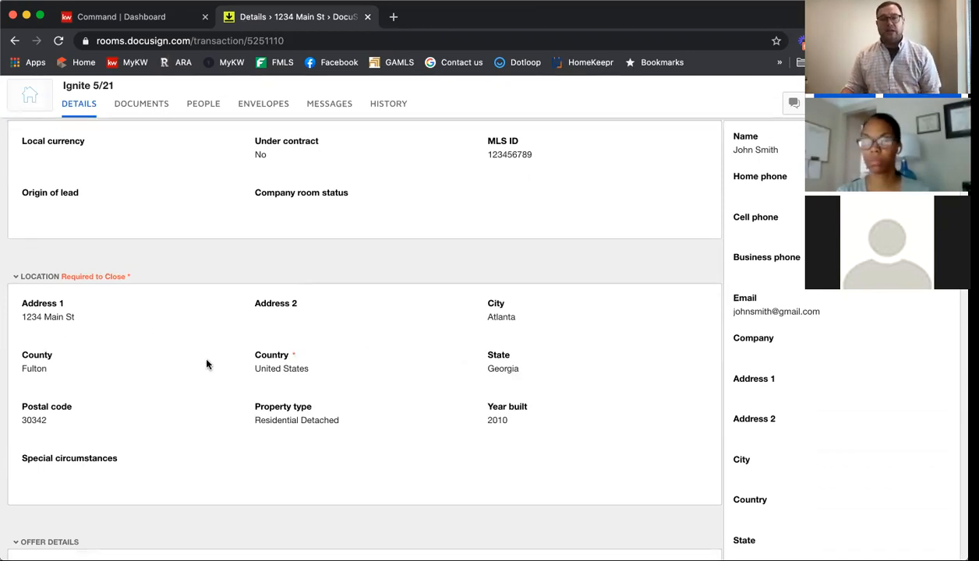
scroll(207, 364, up, 5)
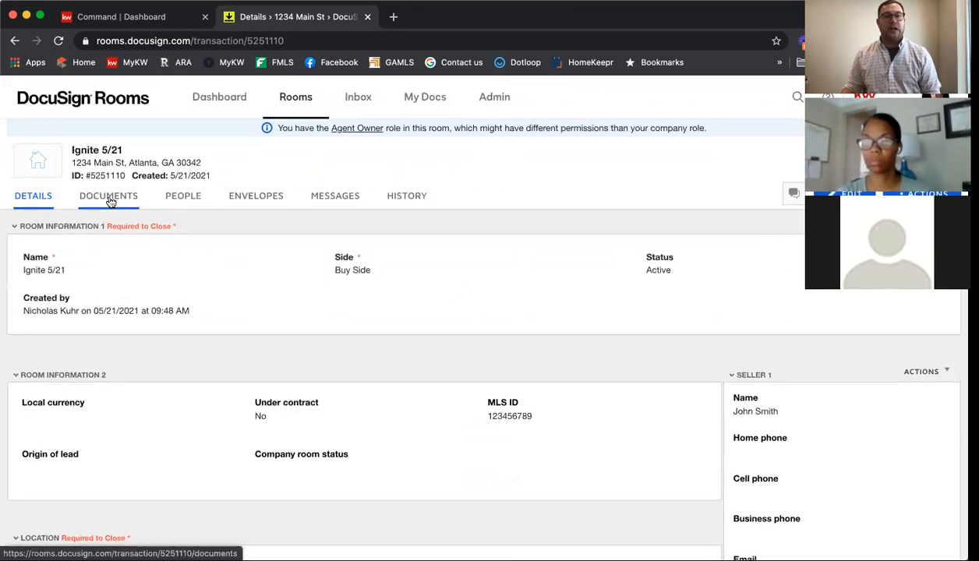
click(109, 197)
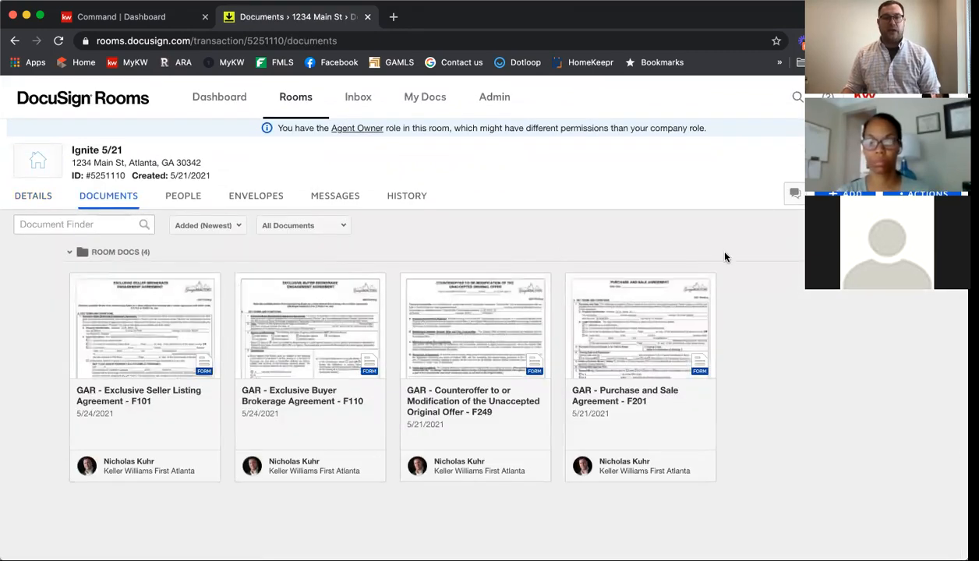
Step: Open the GAR Purchase and Sale Agreement F201 form, read through page 1, and close it
scroll(694, 288, down, 1)
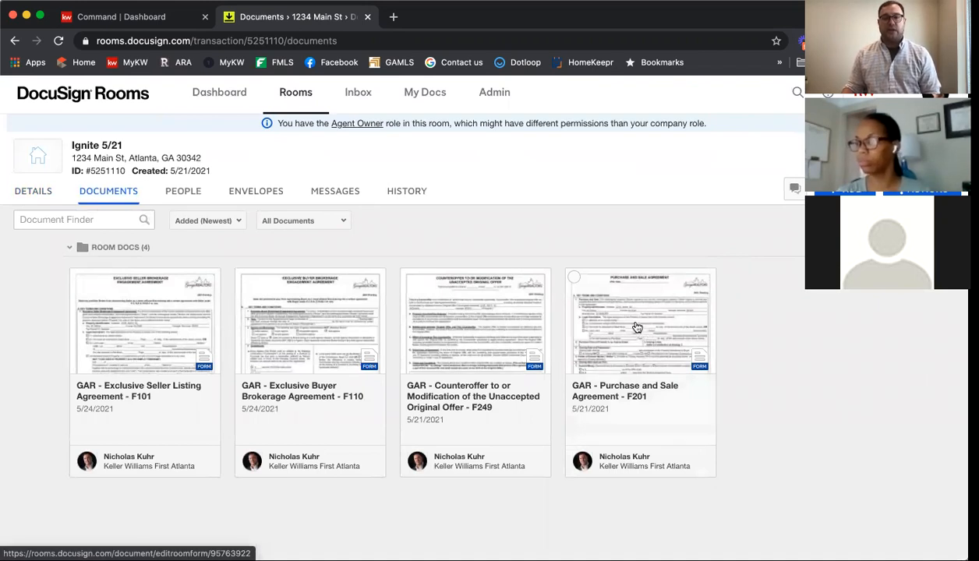
click(637, 328)
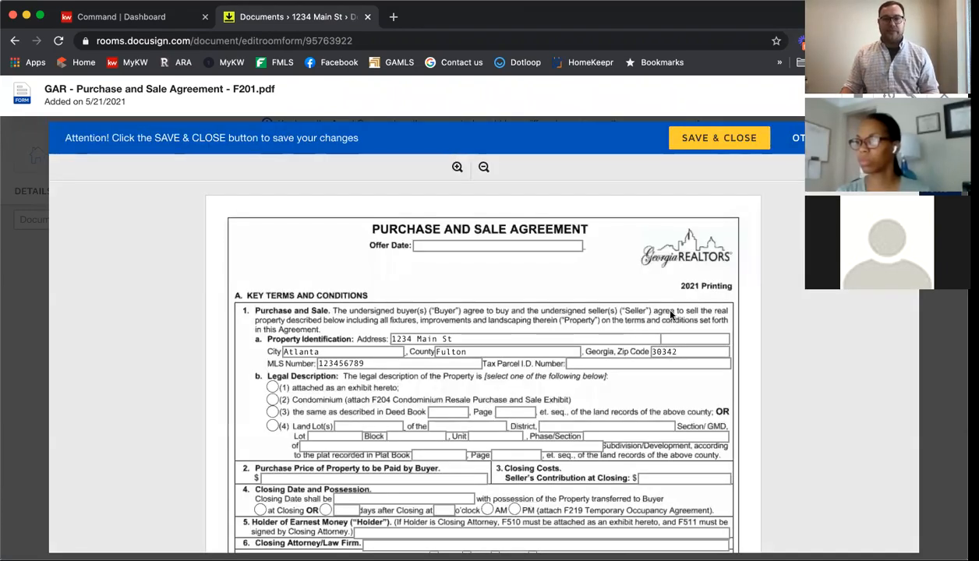
scroll(348, 319, down, 1)
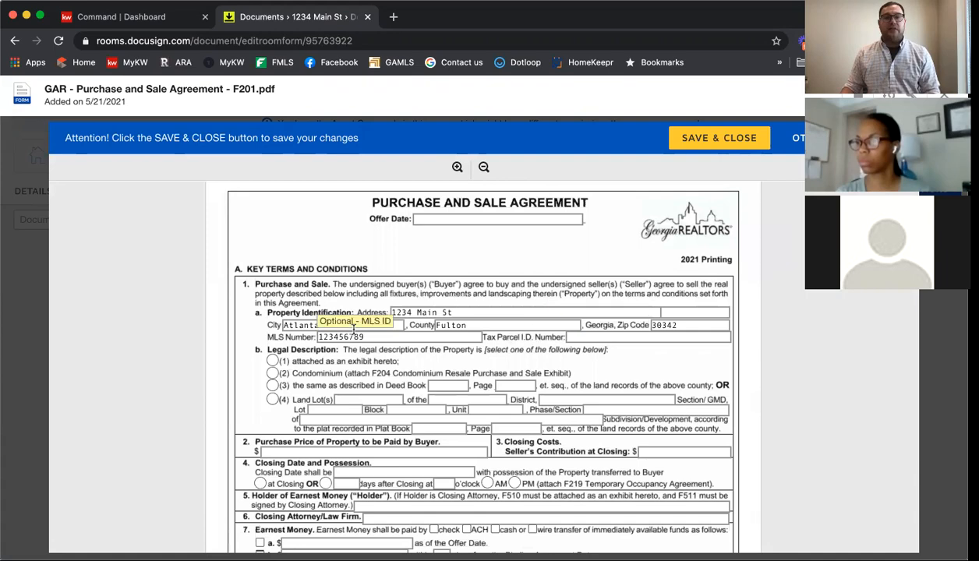
scroll(619, 368, down, 2)
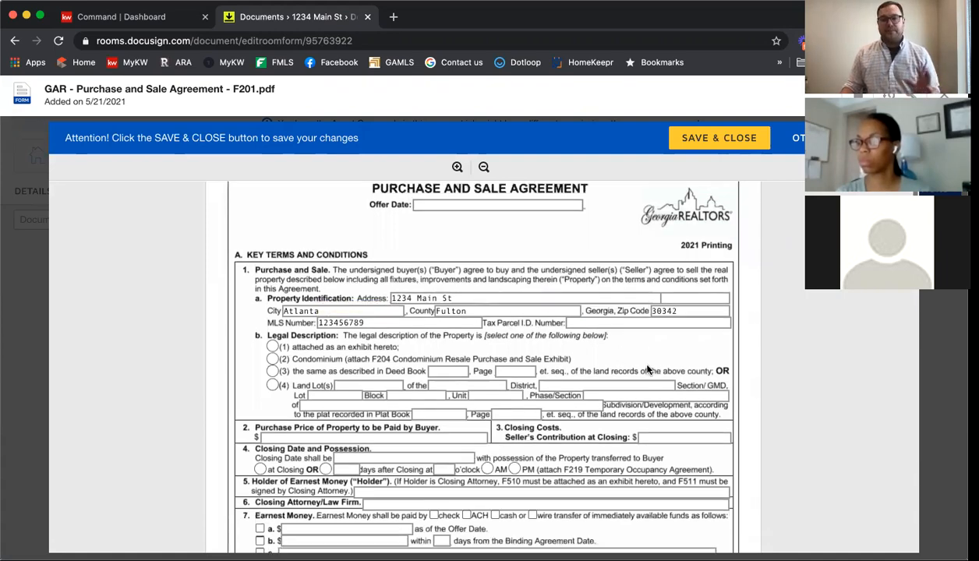
scroll(646, 364, down, 15)
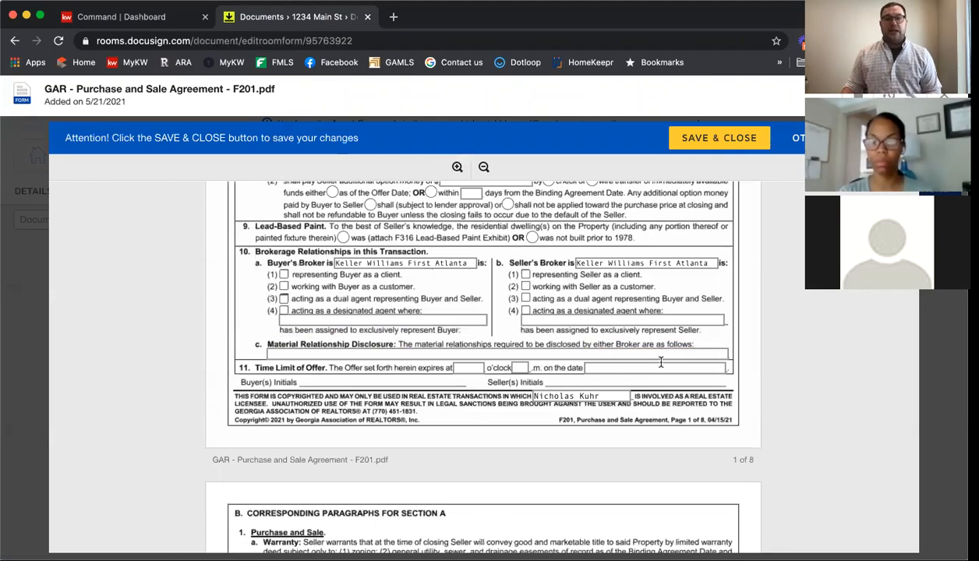
scroll(668, 381, down, 3)
scroll(667, 380, up, 3)
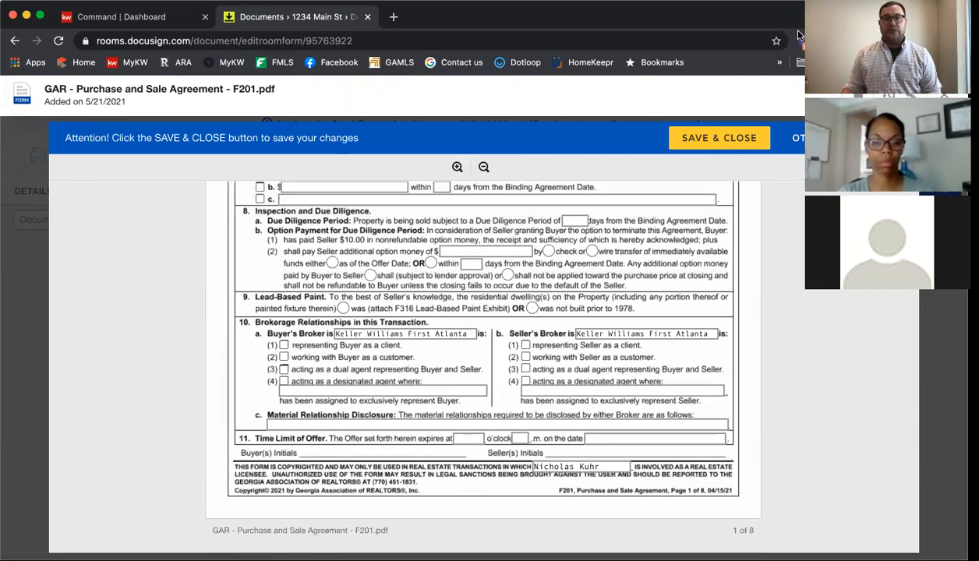
scroll(757, 254, up, 10)
scroll(757, 254, up, 3)
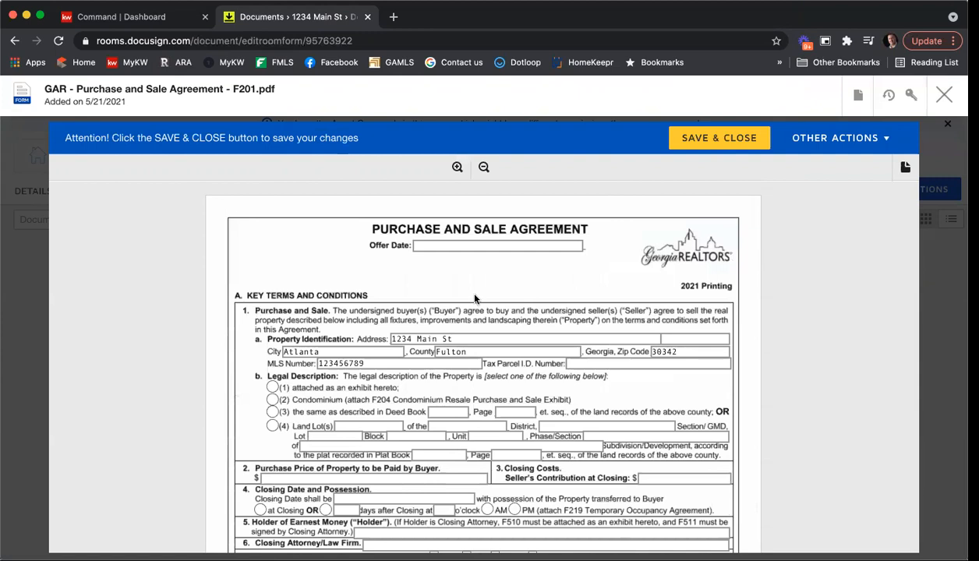
click(942, 95)
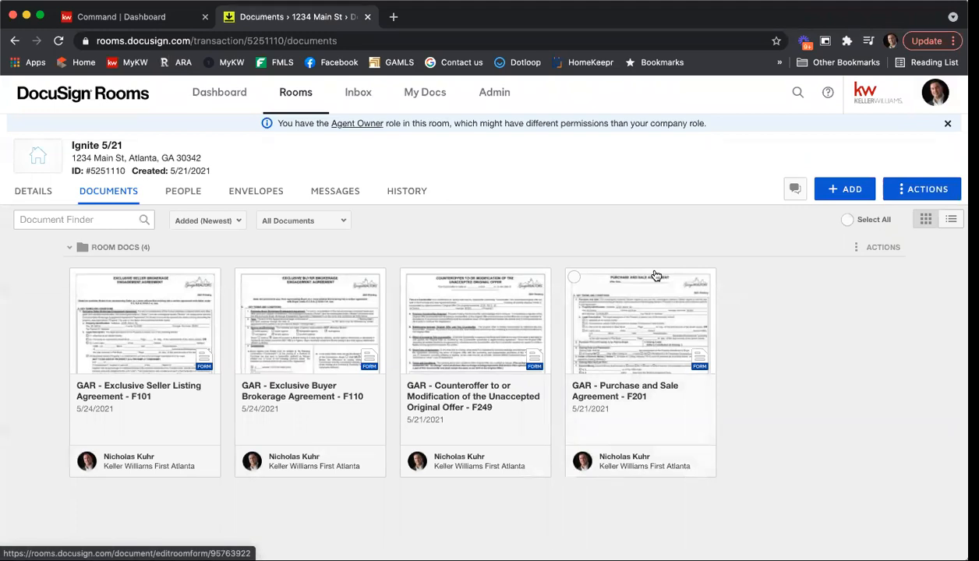
Step: Go back to the Ignite 5/21 room's Details page
scroll(656, 276, up, 1)
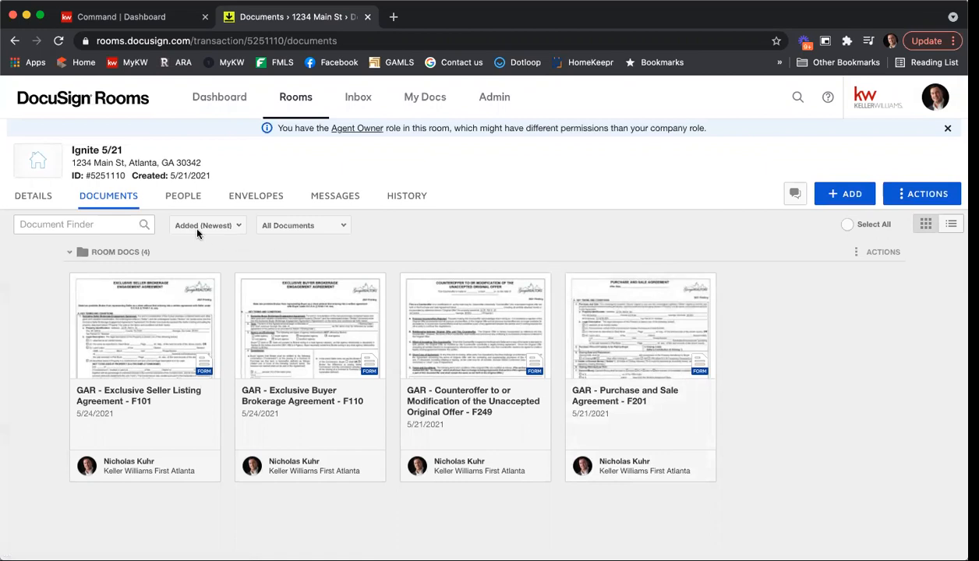
click(43, 204)
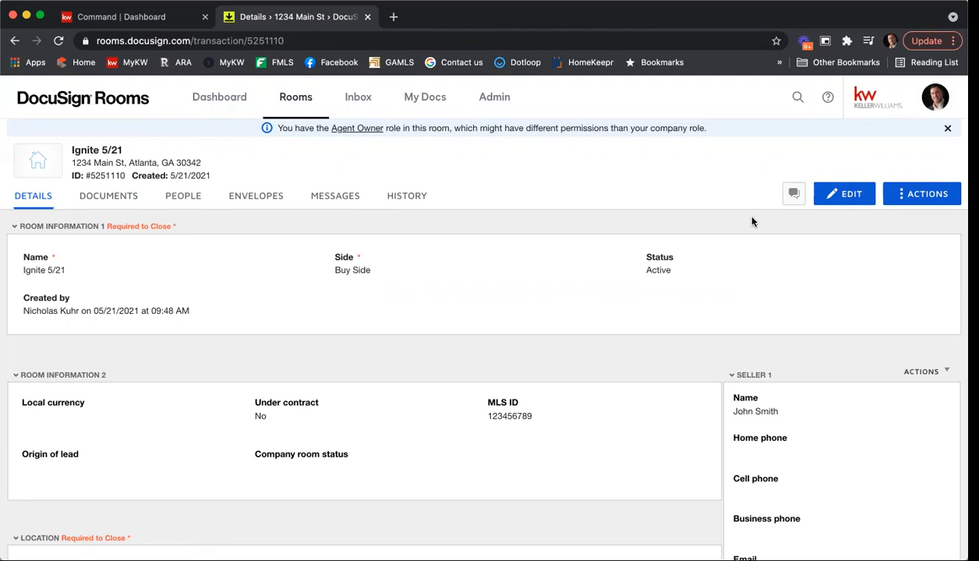
Step: Start editing the room details and change the MLS ID from 123456789 to 987654321
click(841, 195)
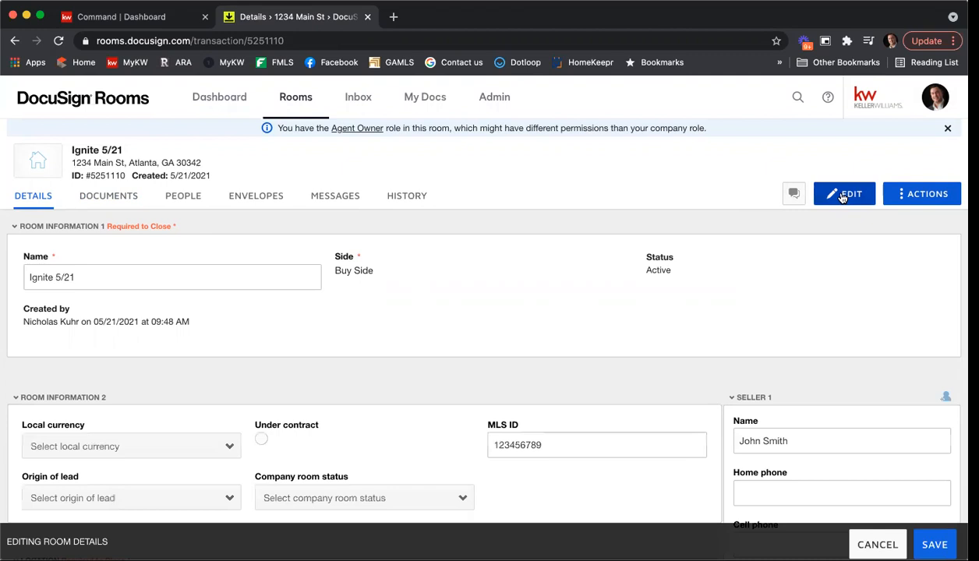
scroll(156, 265, down, 1)
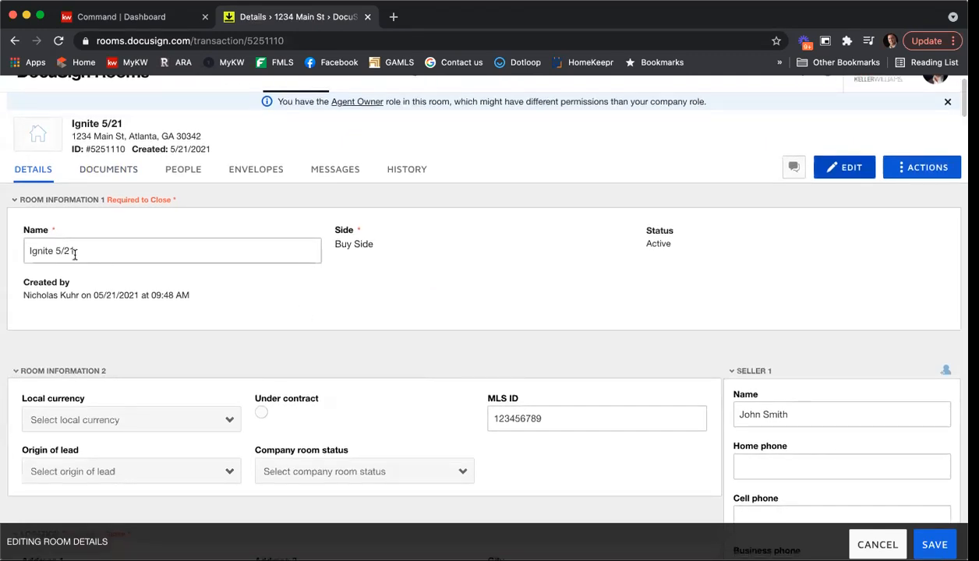
scroll(407, 290, down, 1)
scroll(407, 290, down, 2)
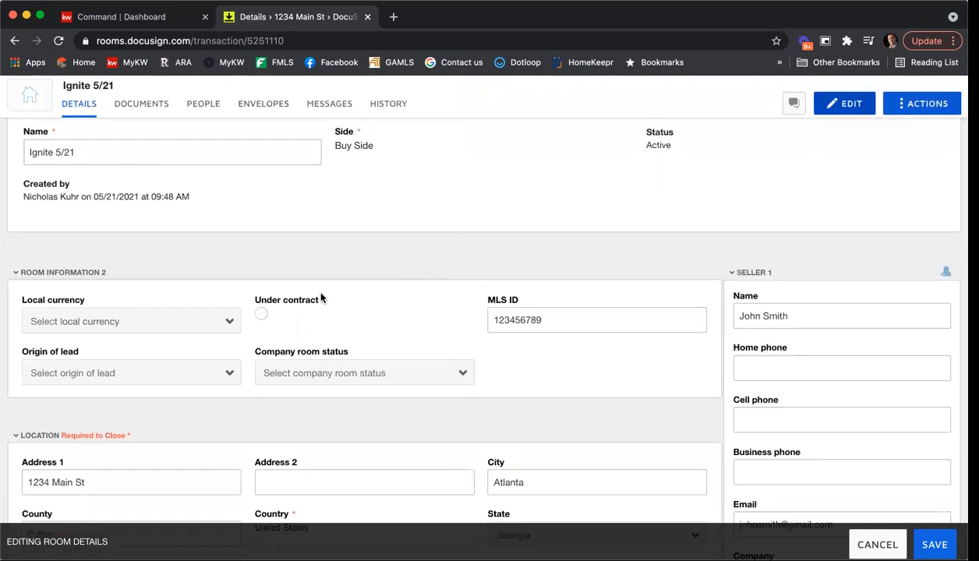
drag(555, 320, 473, 318)
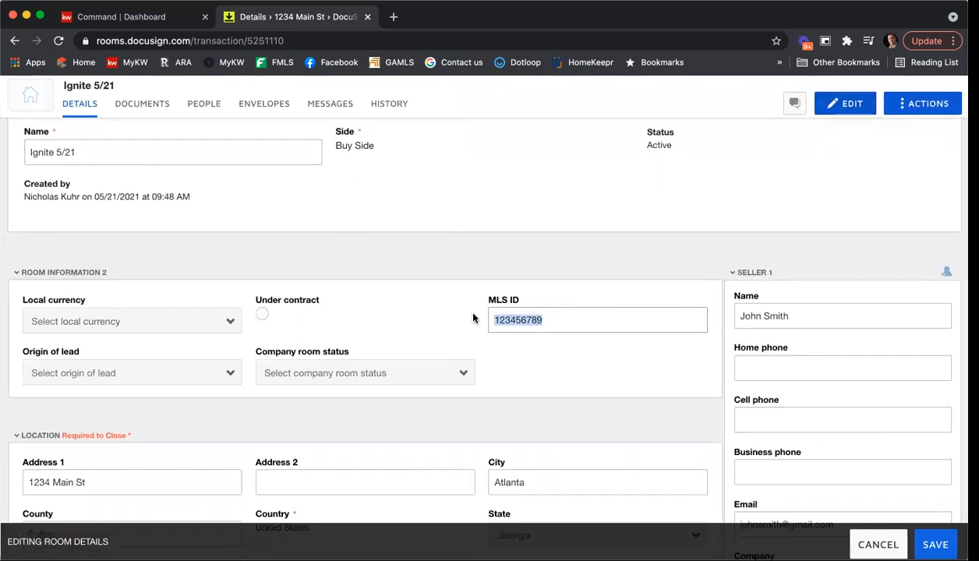
text(987654)
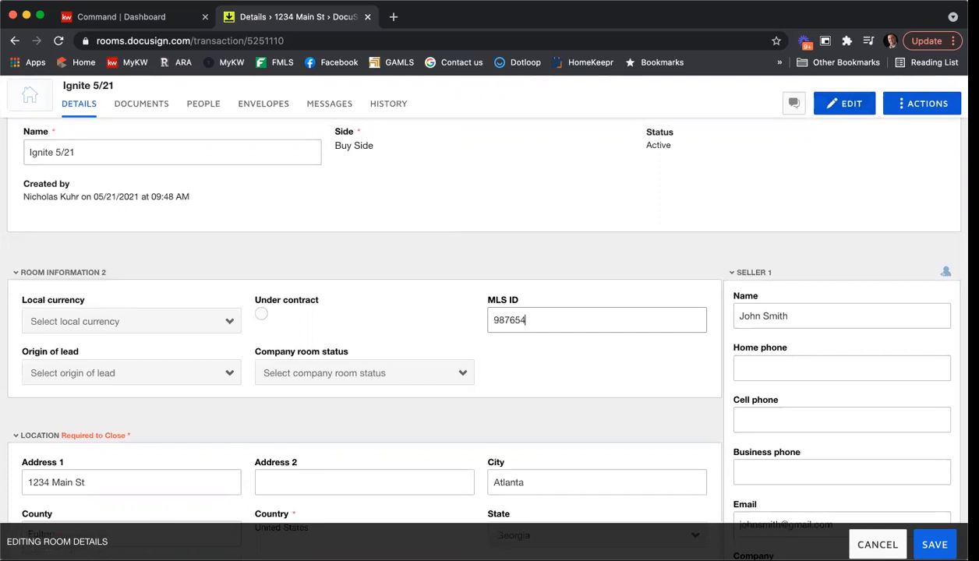
text(321)
Step: Replace the property's street address in the Location section with the new one
scroll(500, 299, down, 3)
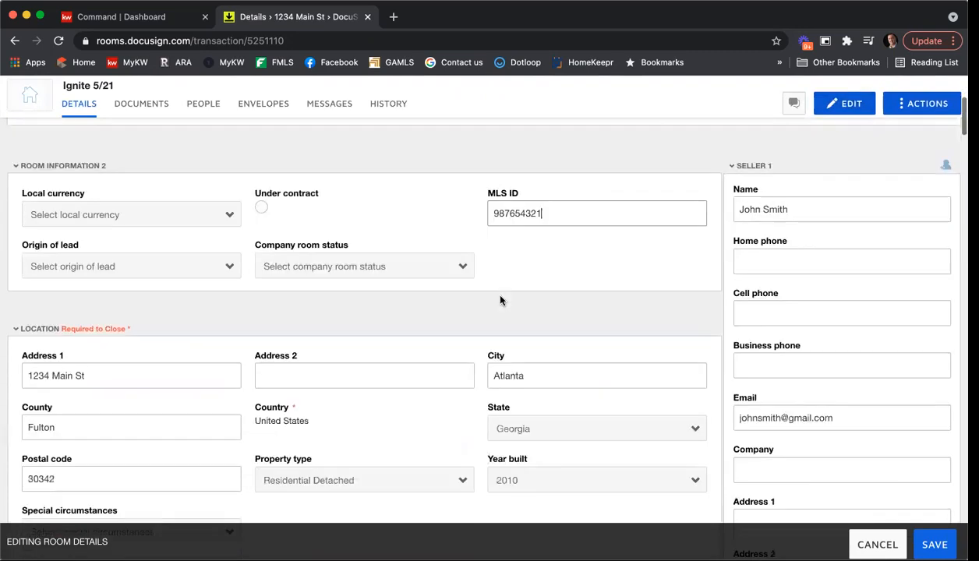
scroll(500, 300, up, 1)
scroll(500, 300, down, 5)
scroll(164, 345, up, 1)
drag(113, 265, 26, 264)
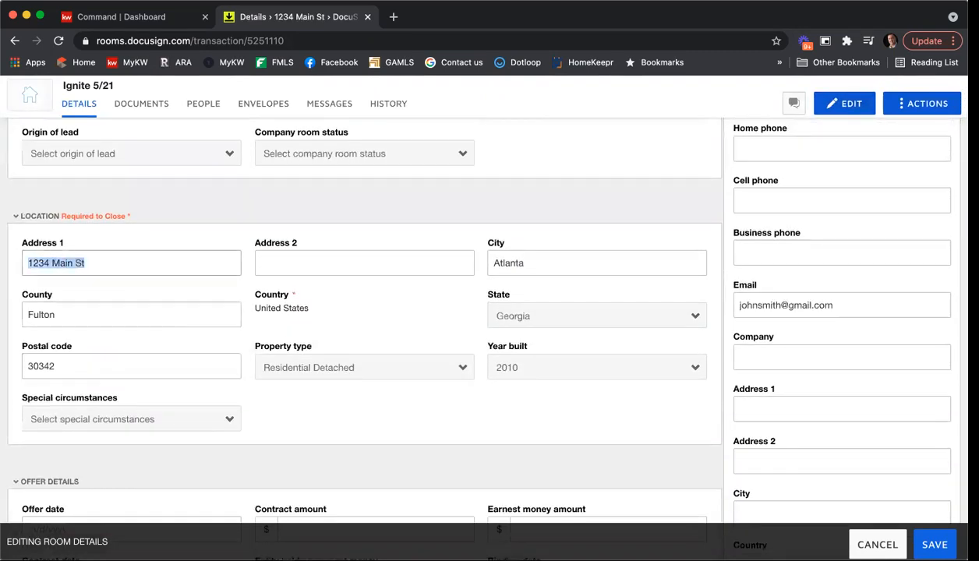
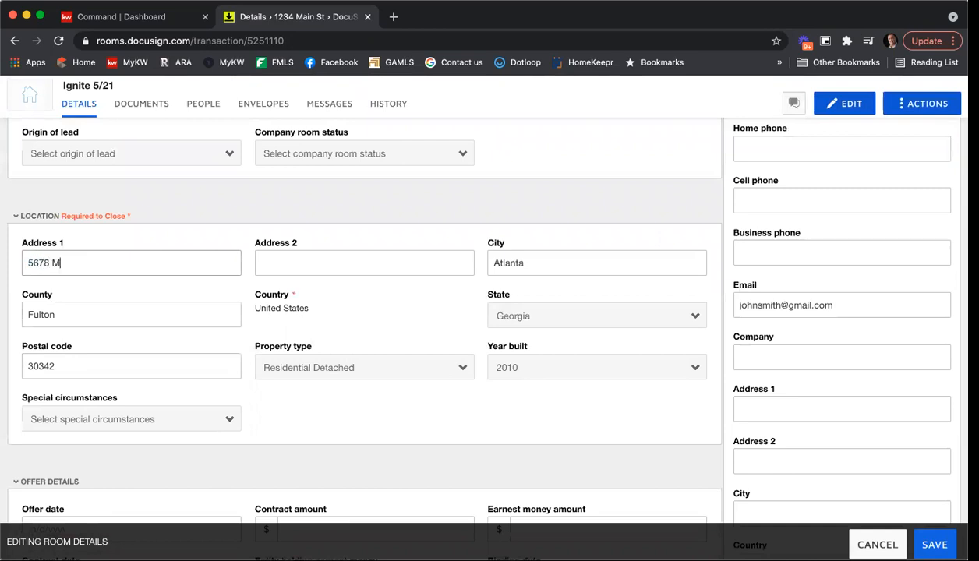
Step: Set the city to Roswell and enter the new postal code, leaving County as Fulton
key(Tab)
key(Tab)
text(Roswell)
key(Tab)
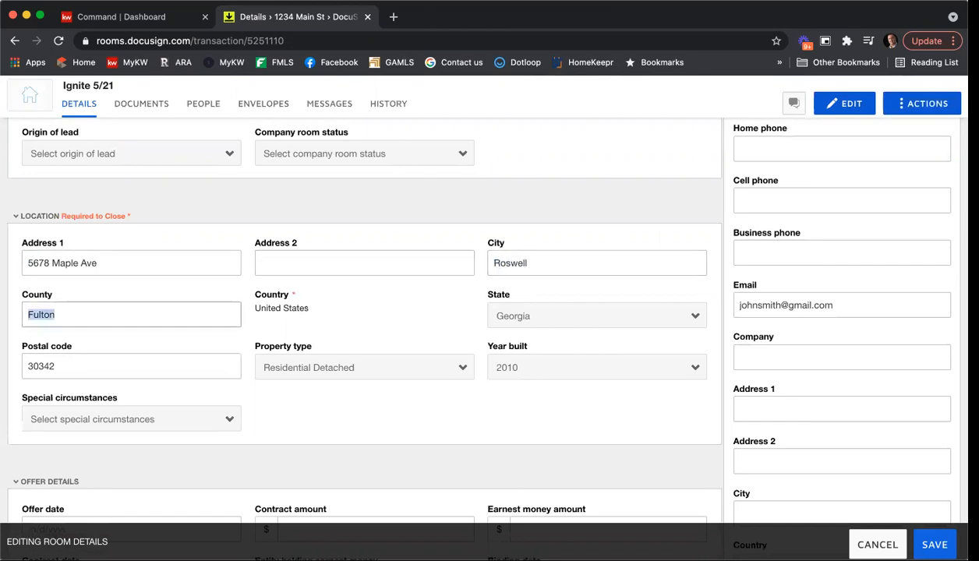
click(33, 314)
click(114, 367)
double_click(114, 367)
text(30075)
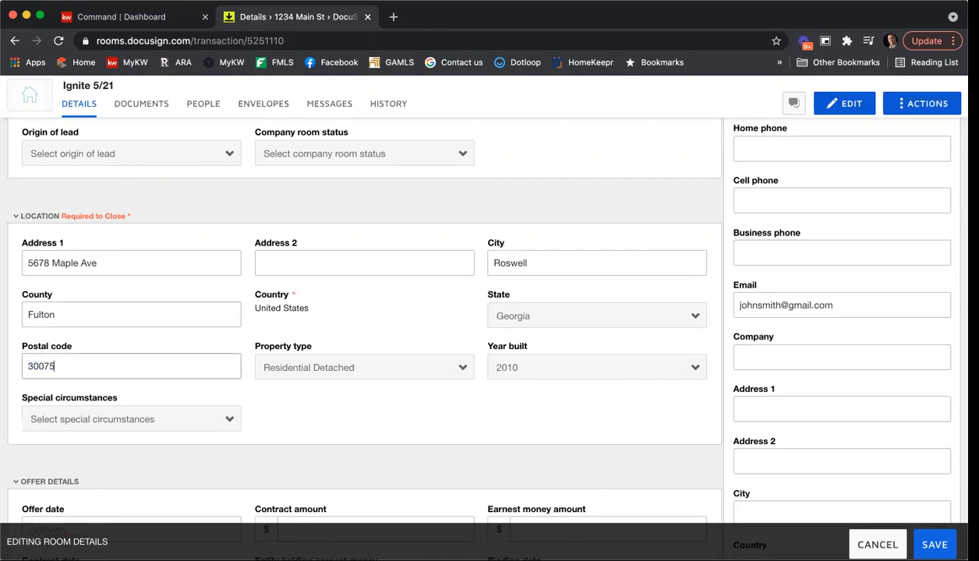
Step: Set the property's year built to 2014
click(534, 368)
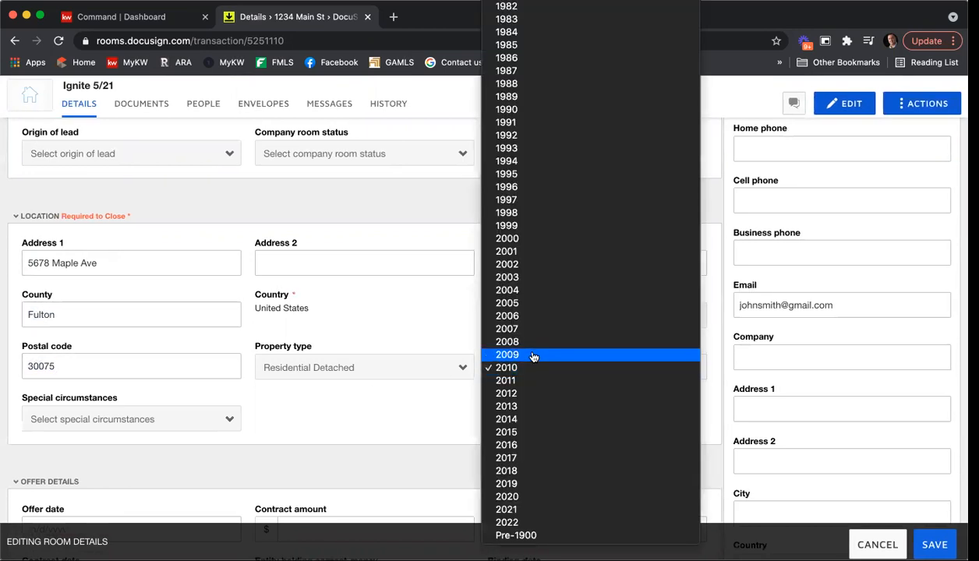
click(524, 419)
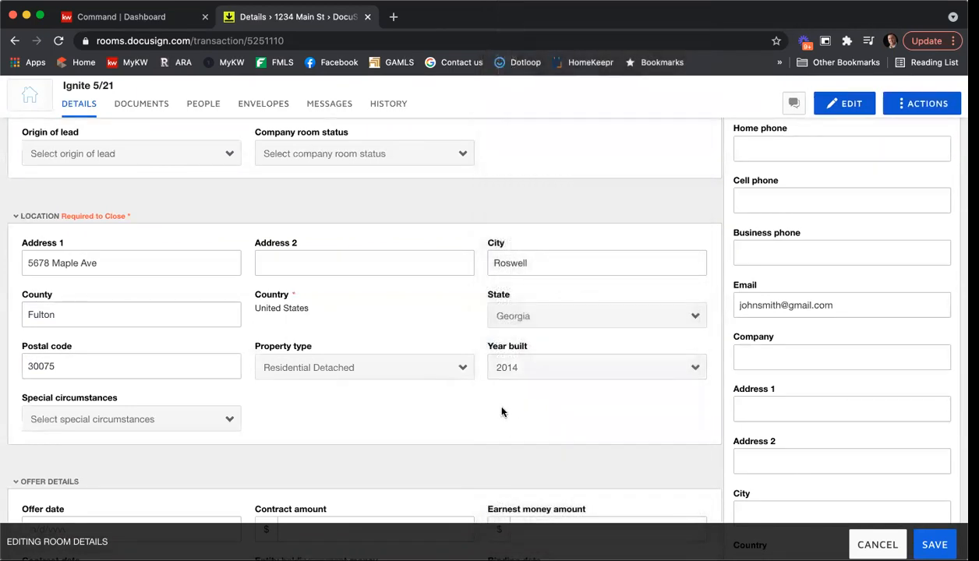
scroll(463, 308, down, 5)
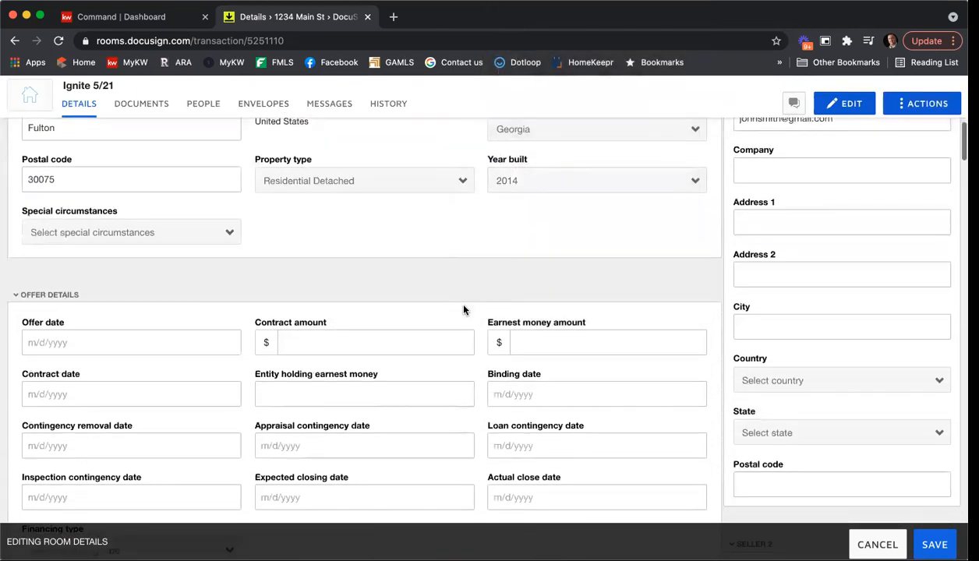
scroll(463, 310, down, 1)
Step: Set the offer date to May 27, 2021
click(119, 298)
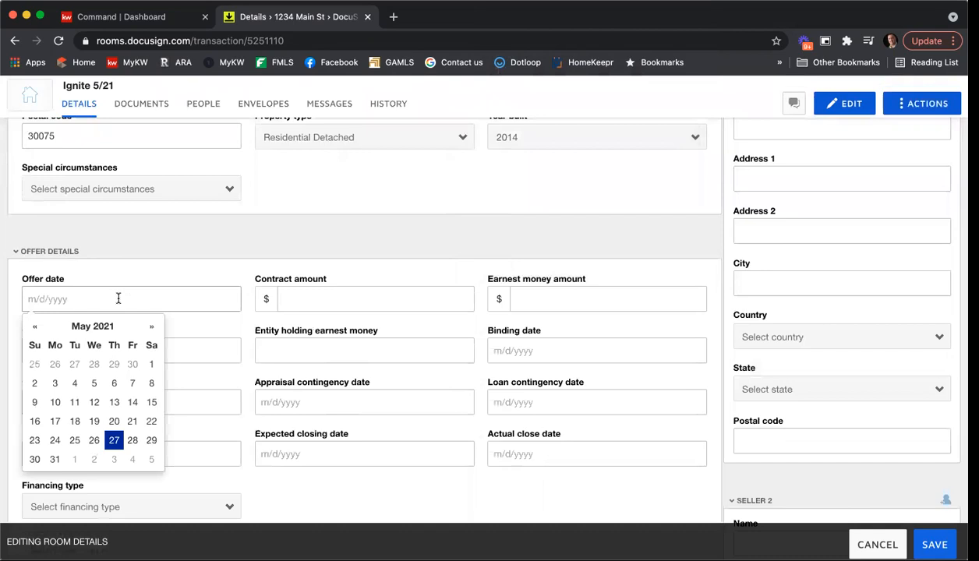
click(114, 440)
click(303, 299)
click(516, 301)
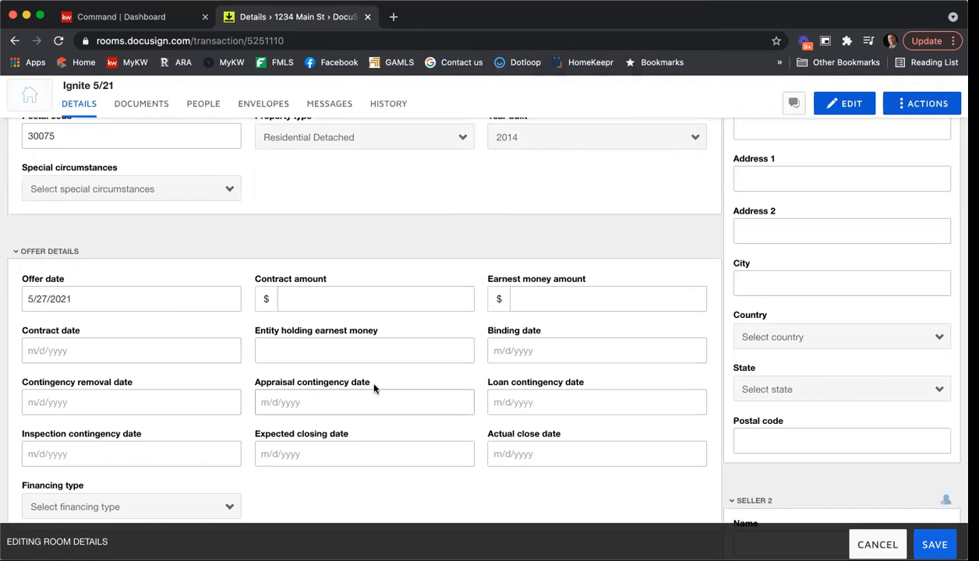
Step: Clear the list side commission (5) and buyer side commission (3) values
scroll(395, 392, down, 3)
scroll(397, 382, down, 5)
scroll(368, 375, down, 3)
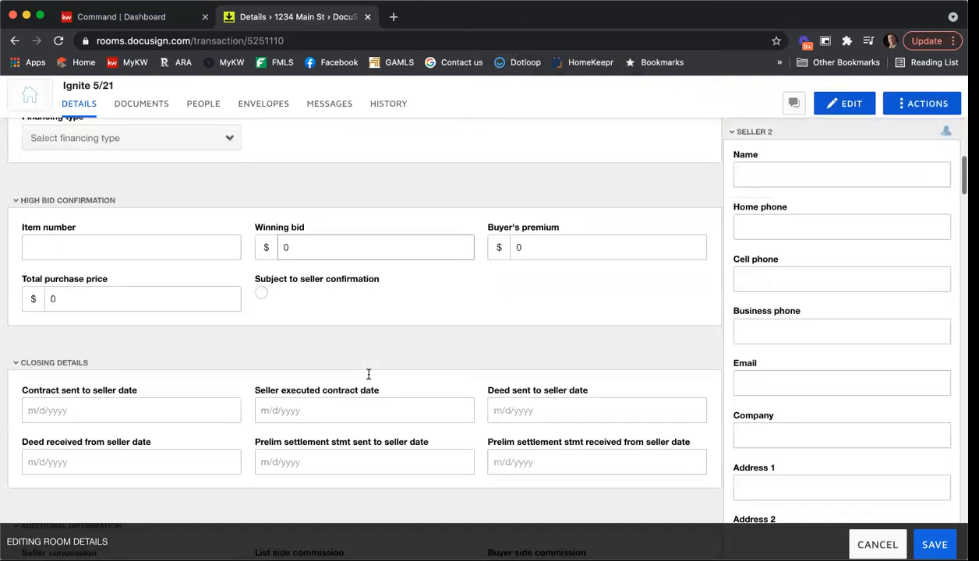
scroll(369, 375, down, 12)
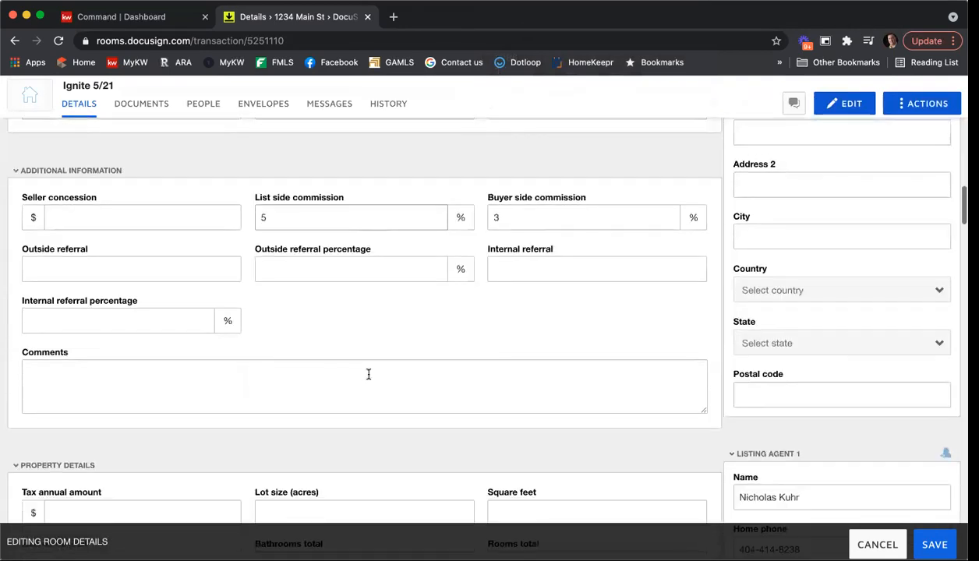
scroll(312, 230, up, 1)
double_click(302, 219)
key(BackSpace)
double_click(533, 217)
key(BackSpace)
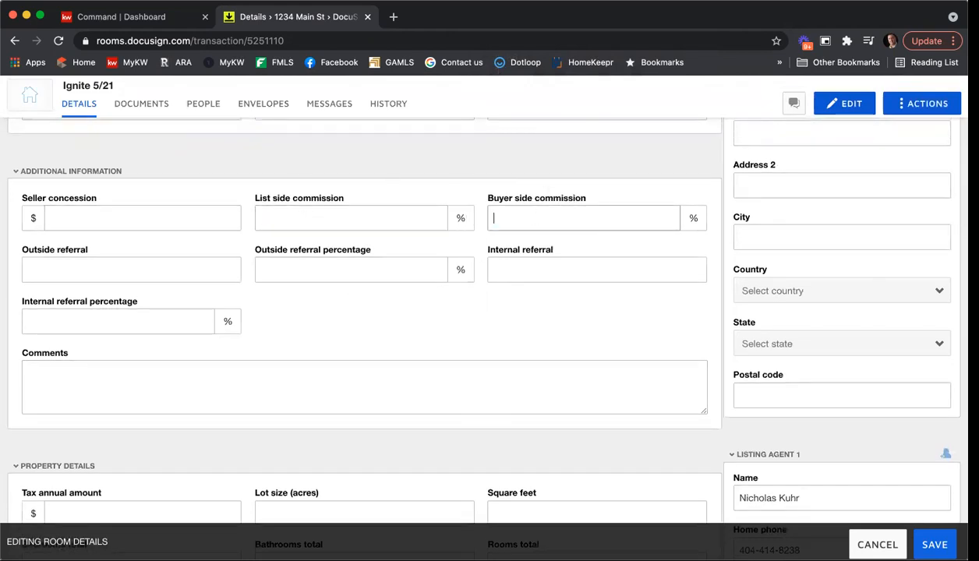
scroll(623, 314, up, 5)
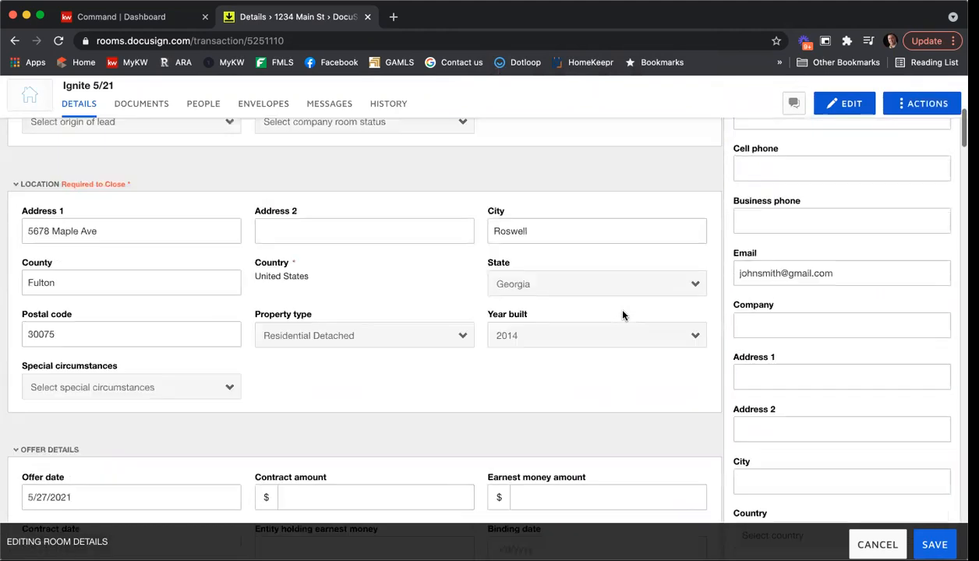
scroll(622, 315, up, 6)
scroll(623, 315, down, 3)
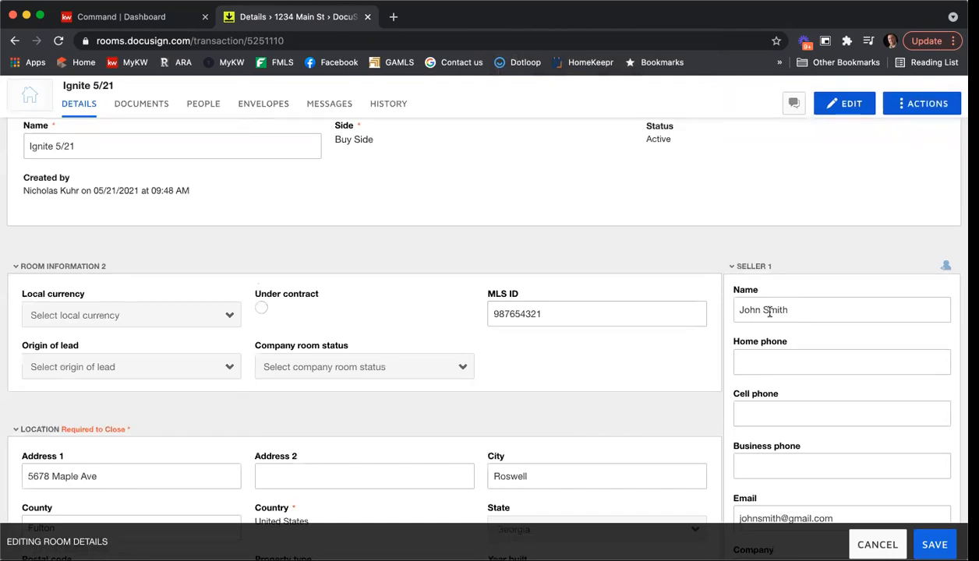
Step: Delete Seller 1's name and e-mail address
drag(820, 317, 704, 309)
key(BackSpace)
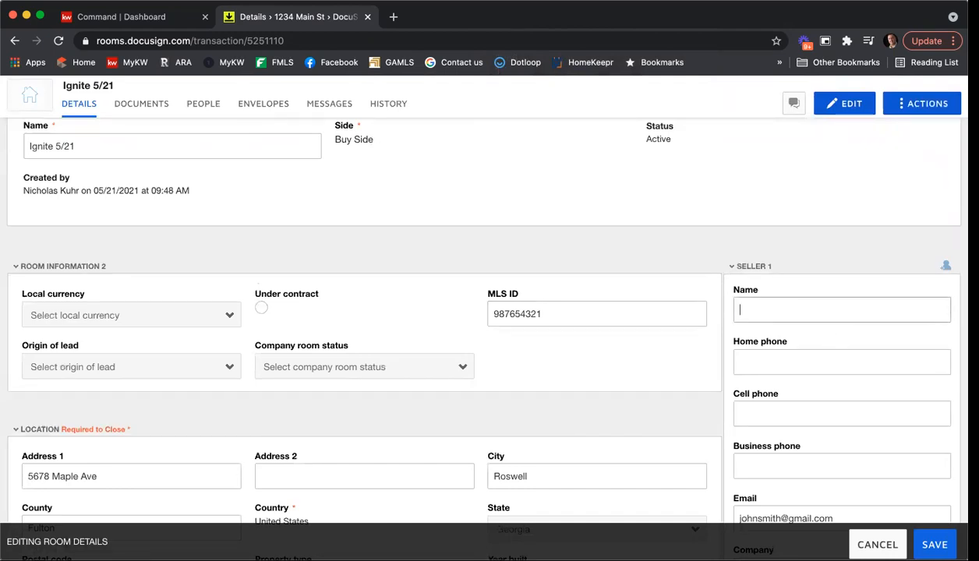
scroll(748, 204, down, 2)
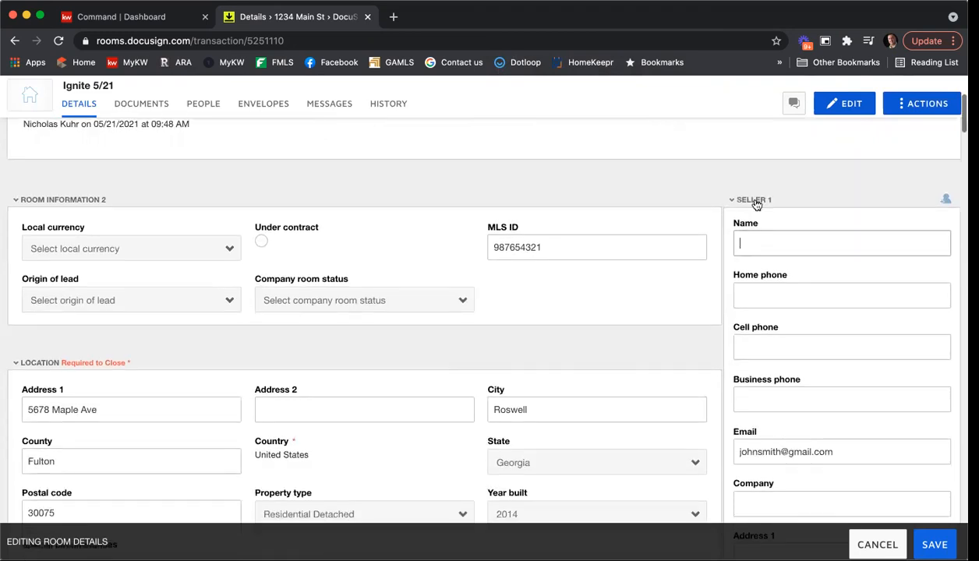
scroll(895, 376, down, 4)
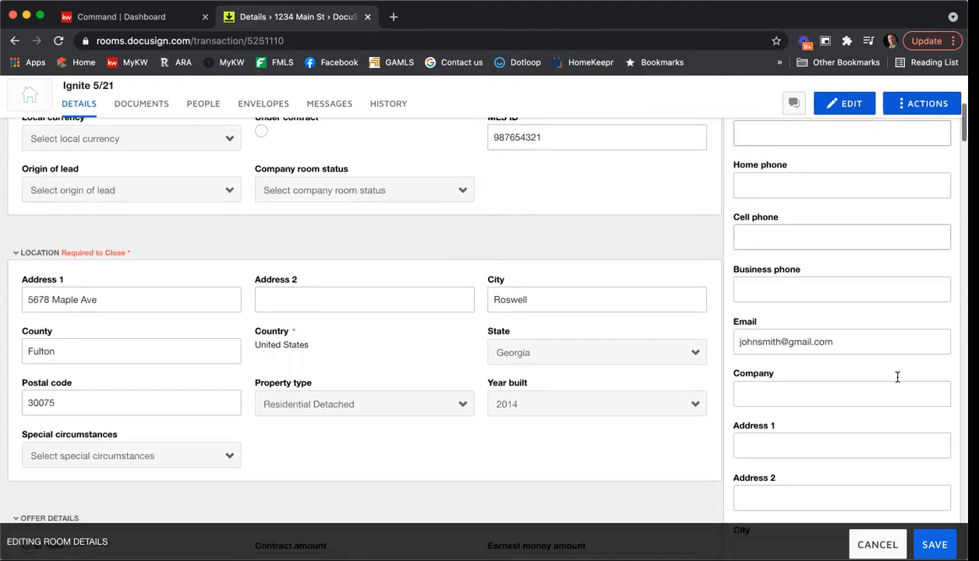
drag(847, 321, 700, 320)
key(BackSpace)
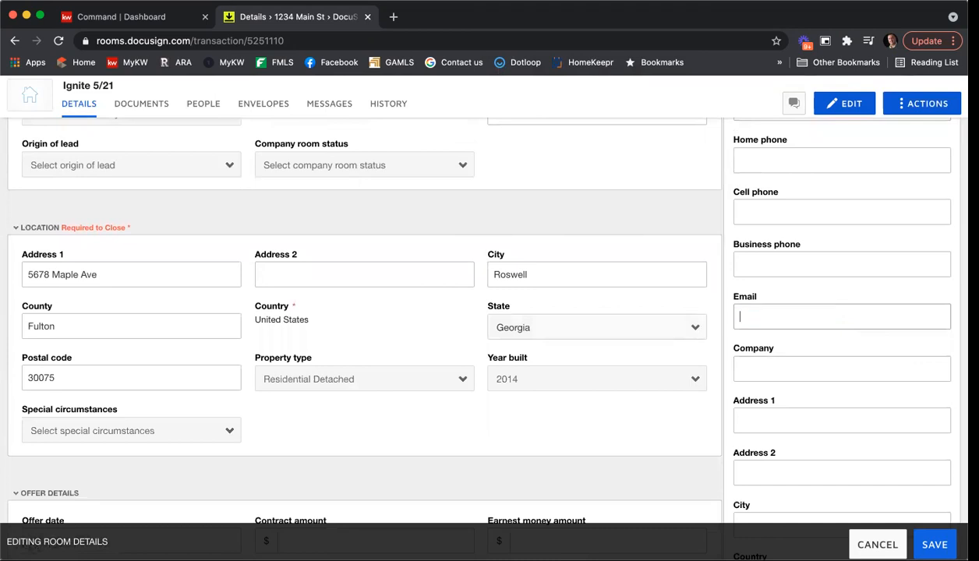
scroll(708, 260, down, 9)
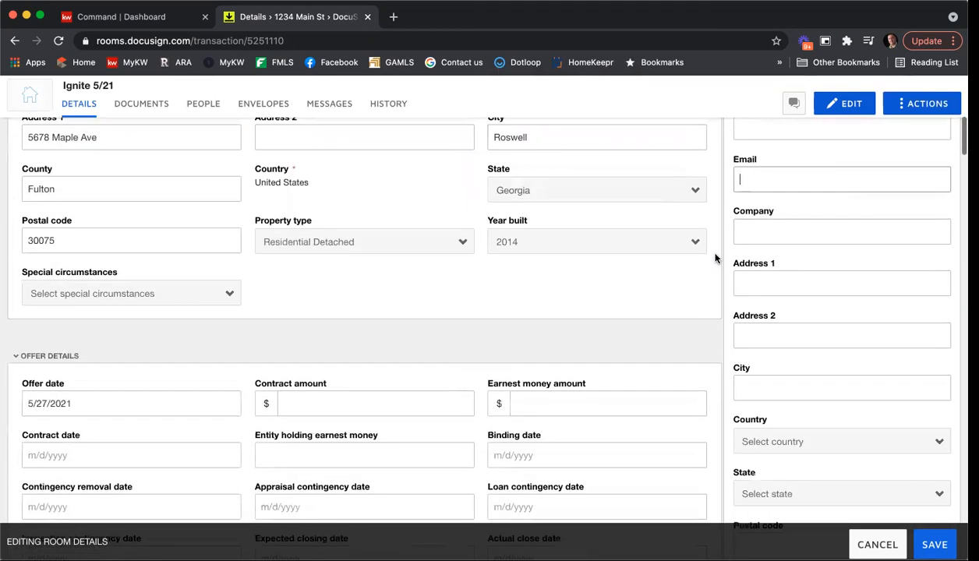
scroll(715, 259, down, 20)
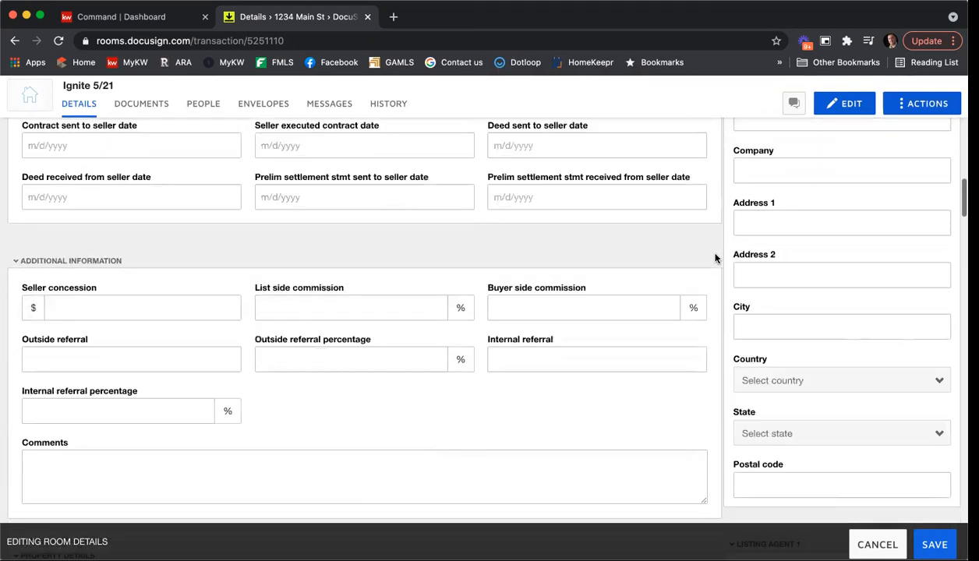
scroll(715, 259, down, 2)
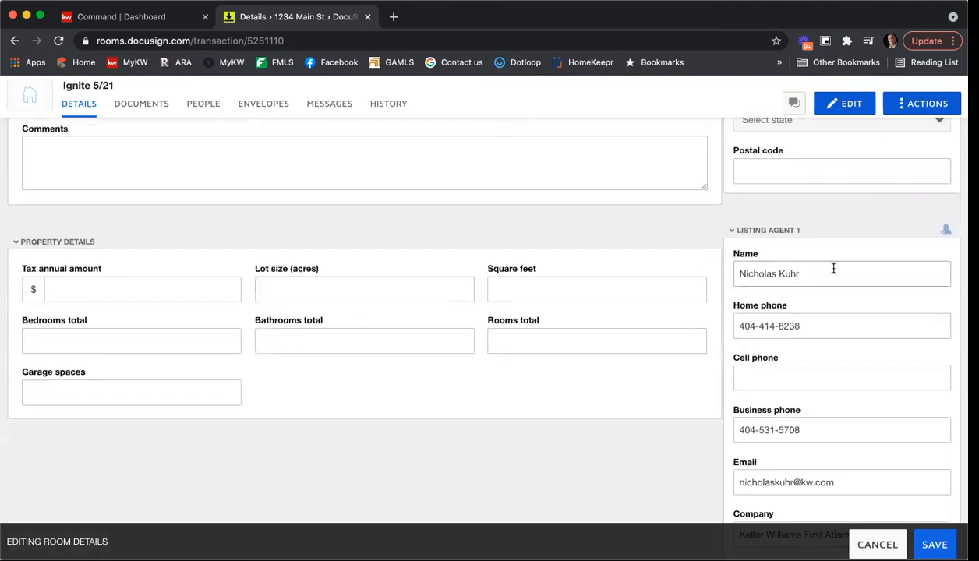
Step: Clear Listing Agent 1's name, home and business phones, e-mail and company name
drag(832, 271, 656, 265)
key(BackSpace)
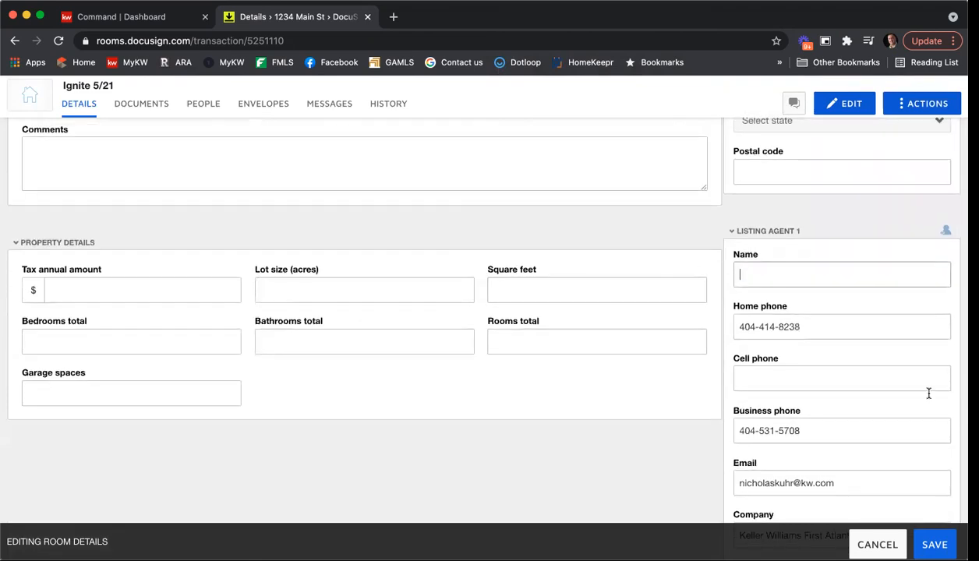
drag(854, 330, 616, 318)
key(BackSpace)
scroll(710, 374, down, 1)
drag(850, 394, 663, 387)
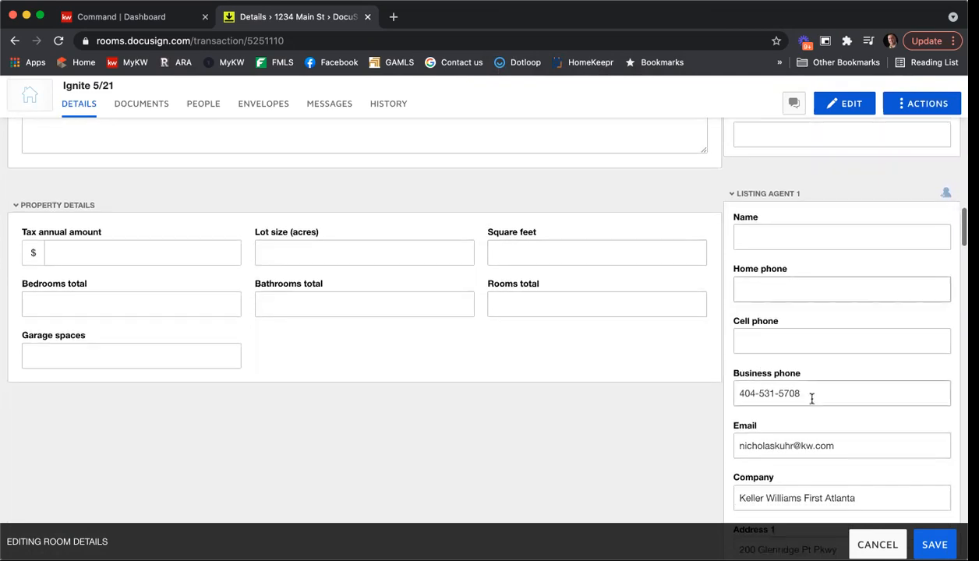
key(BackSpace)
drag(837, 440, 714, 447)
key(BackSpace)
drag(865, 497, 662, 475)
key(BackSpace)
Step: Clear Listing Agent 1's Address 1, suite number in Address 2, and city
scroll(662, 475, down, 1)
scroll(821, 487, down, 2)
drag(838, 381, 675, 382)
click(842, 377)
key(BackSpace)
drag(773, 433, 715, 441)
key(BackSpace)
drag(760, 486, 718, 475)
key(BackSpace)
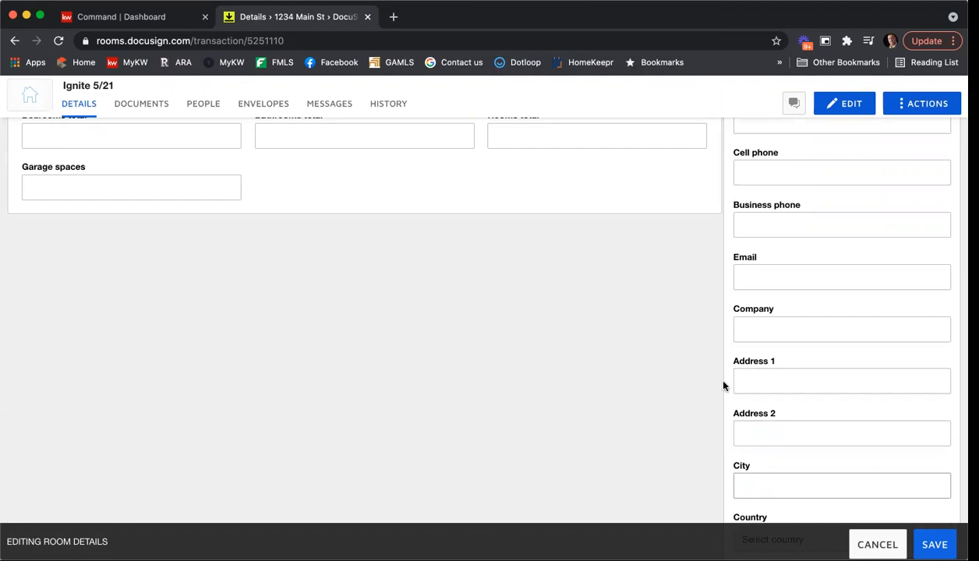
scroll(709, 394, up, 3)
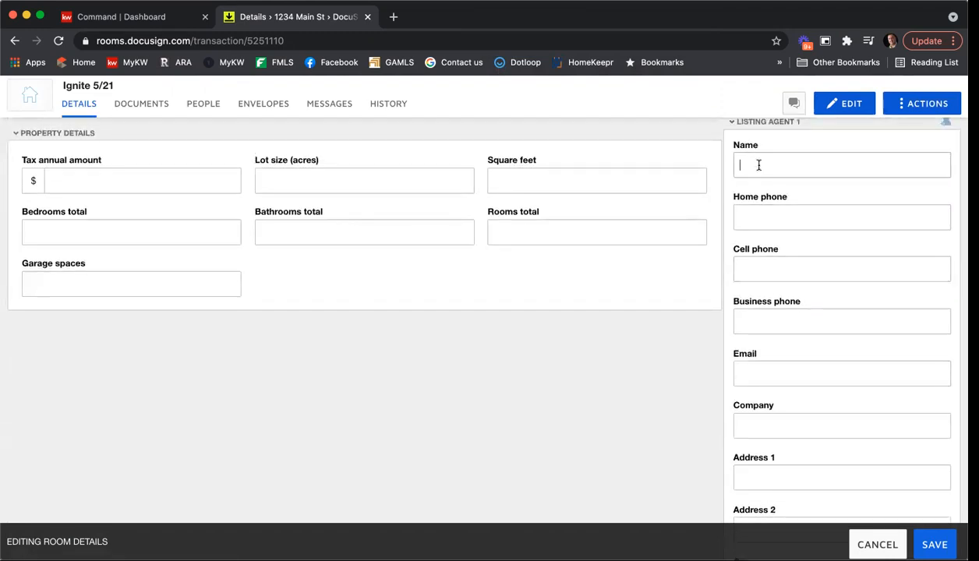
Step: Enter the new listing agent's name, business phone, e-mail, company Ansley Real Estate and street address
text(Jane Smith)
key(Tab)
key(Tab)
key(Tab)
text(123-456-7890)
key(Tab)
key(Tab)
text(Ansley Real )
text(Esrta)
text(tate)
key(Tab)
text(98723 )
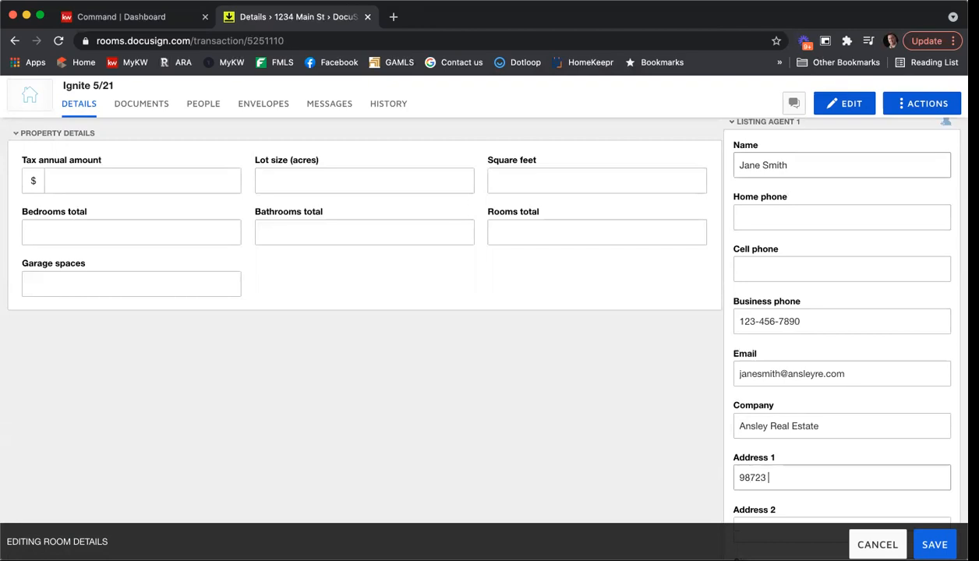
text(Peachtree St)
Step: Set the agent's city to Atlanta, country United States, state Georgia, and replace the postal code
scroll(748, 165, down, 5)
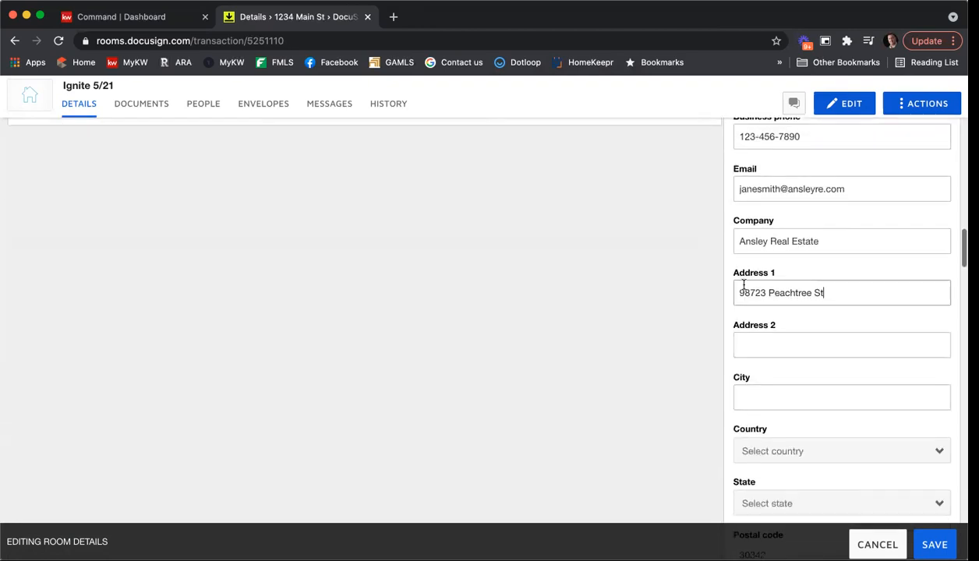
click(779, 376)
text(Atlanta)
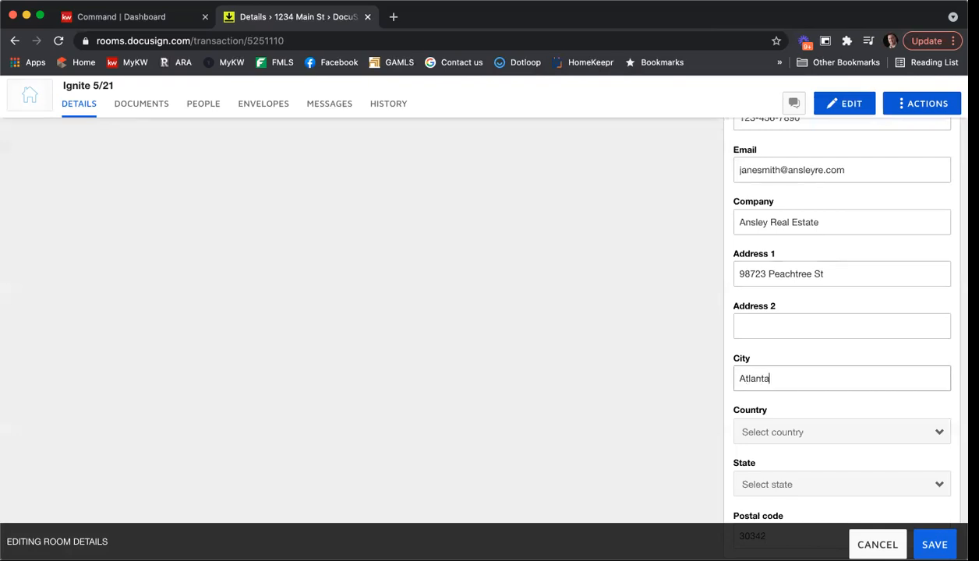
scroll(775, 385, down, 2)
click(779, 427)
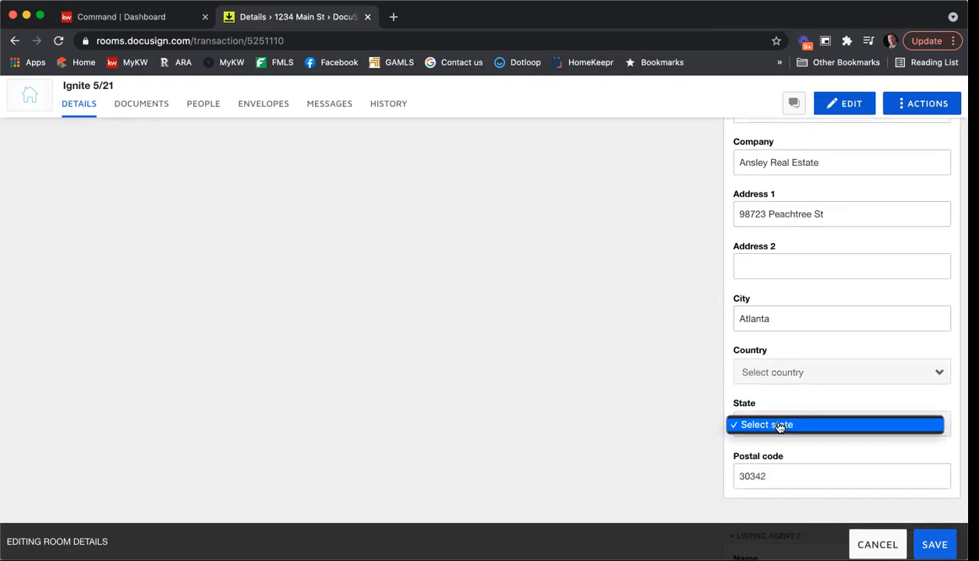
click(695, 394)
click(797, 375)
click(794, 423)
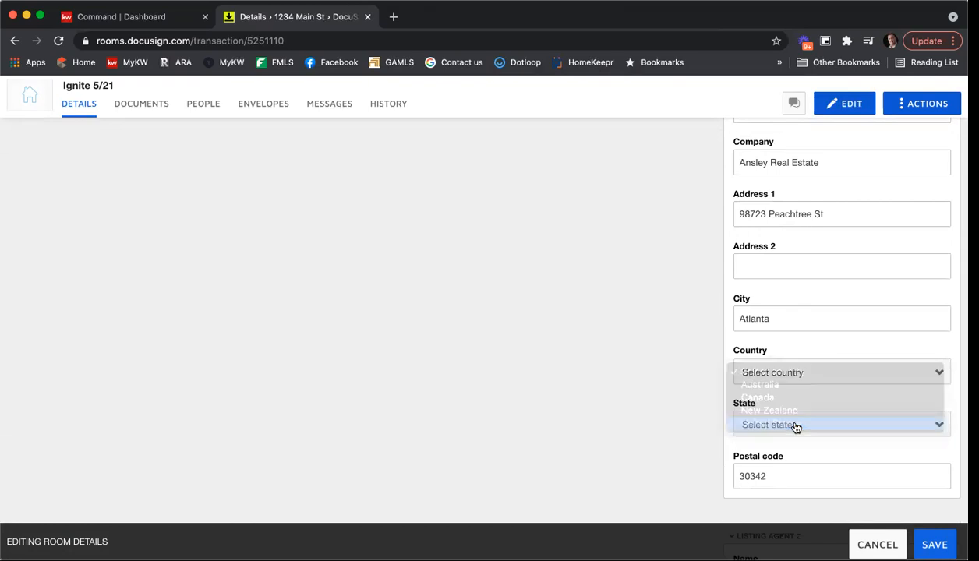
click(798, 426)
scroll(795, 477, down, 5)
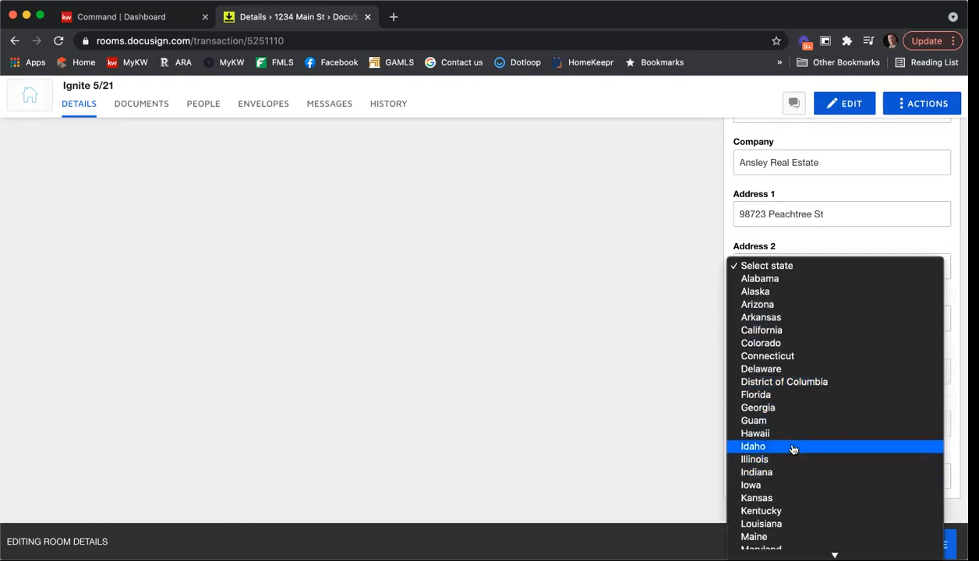
click(783, 411)
double_click(795, 472)
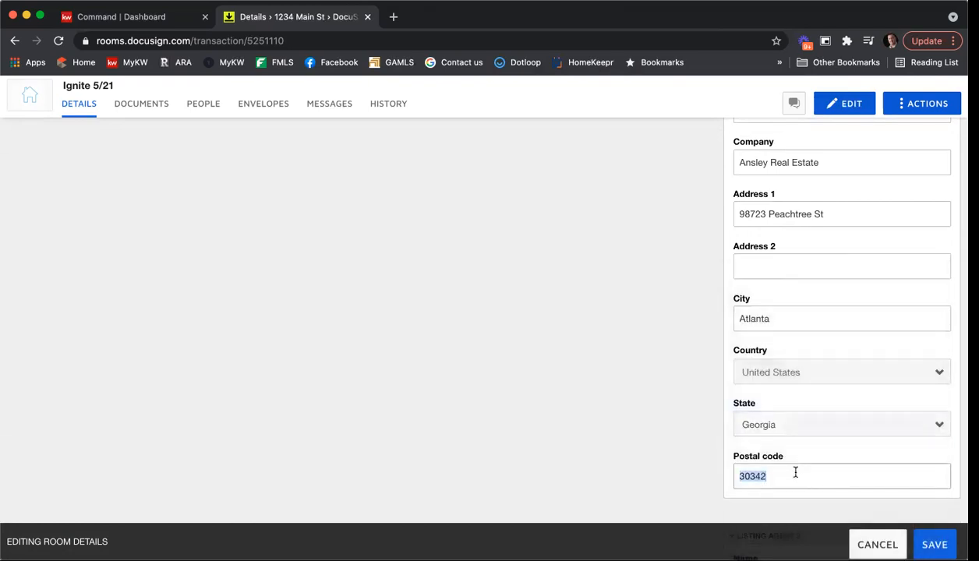
text(30318)
scroll(642, 378, down, 3)
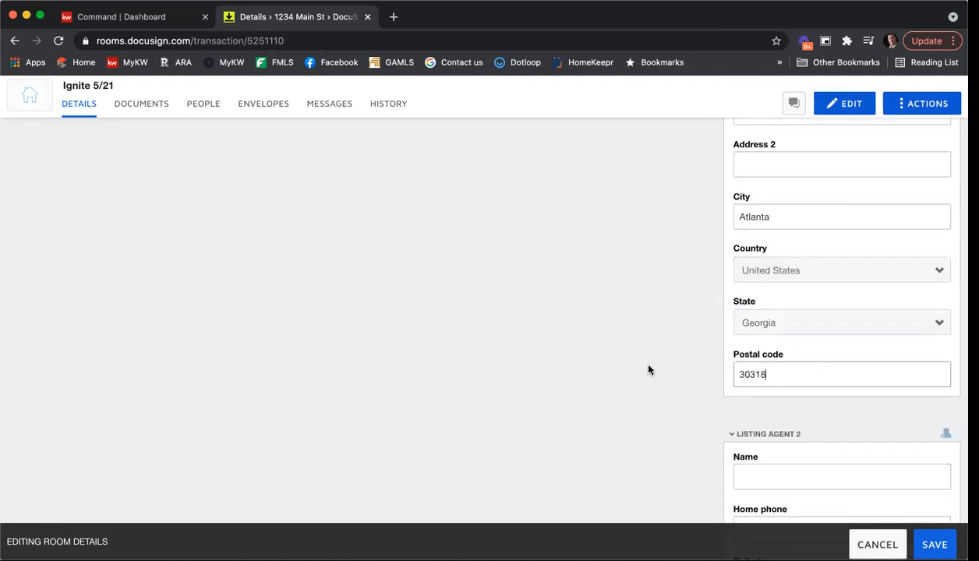
scroll(662, 352, down, 10)
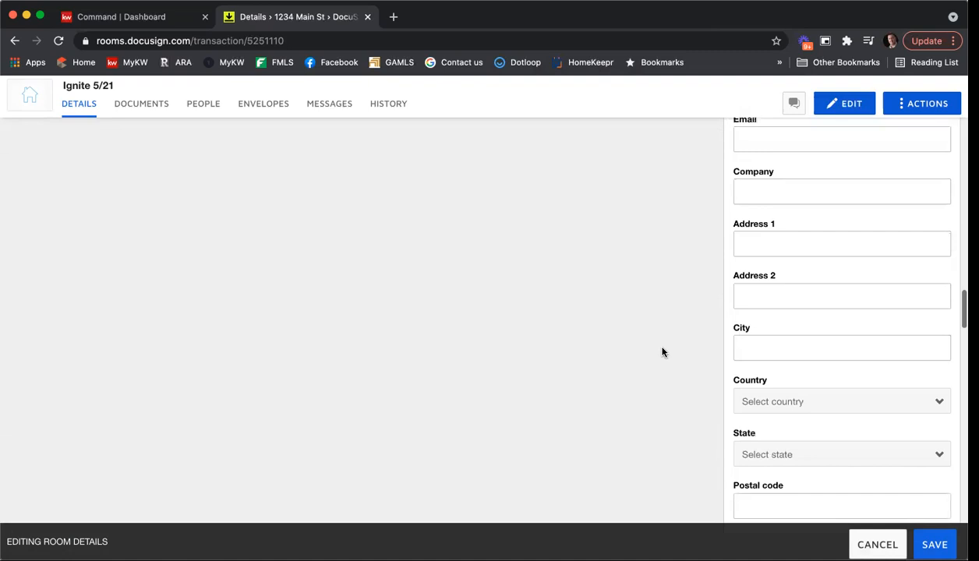
Step: Type the buyer's full name into Buyer 1 Name and their e-mail address into Buyer 1 Email
scroll(661, 353, down, 5)
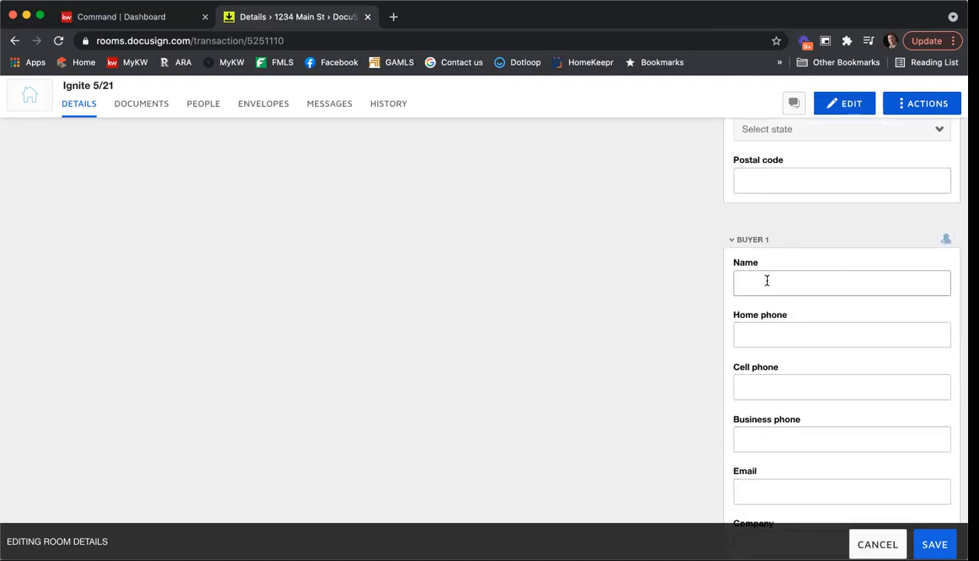
click(742, 282)
text(Tony Stark)
scroll(760, 281, down, 2)
click(749, 413)
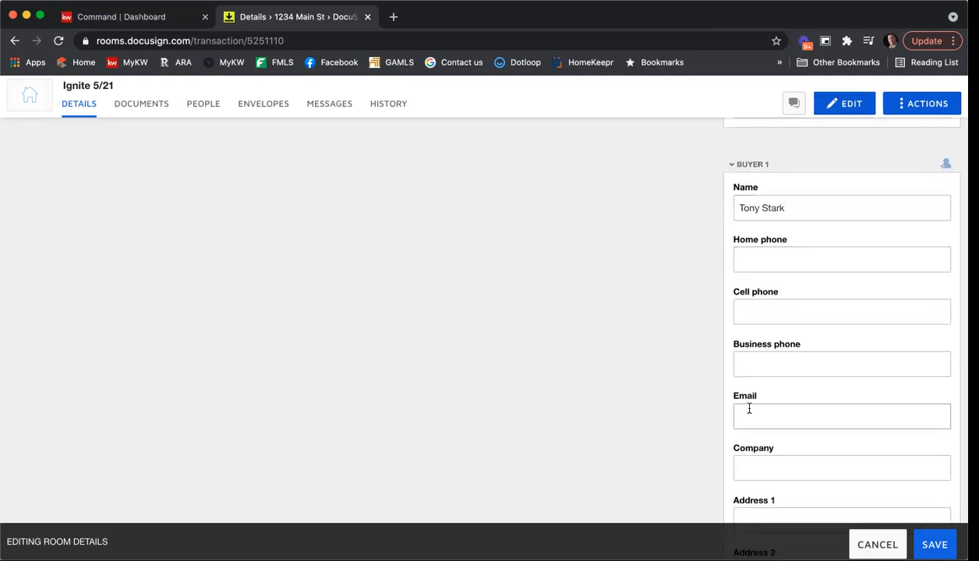
scroll(725, 405, down, 4)
scroll(726, 405, down, 2)
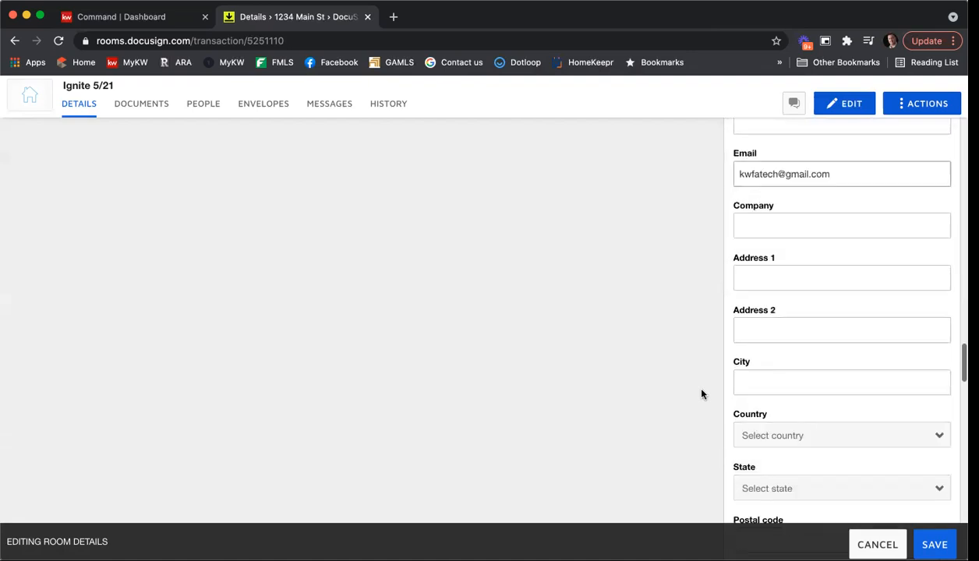
scroll(718, 299, up, 6)
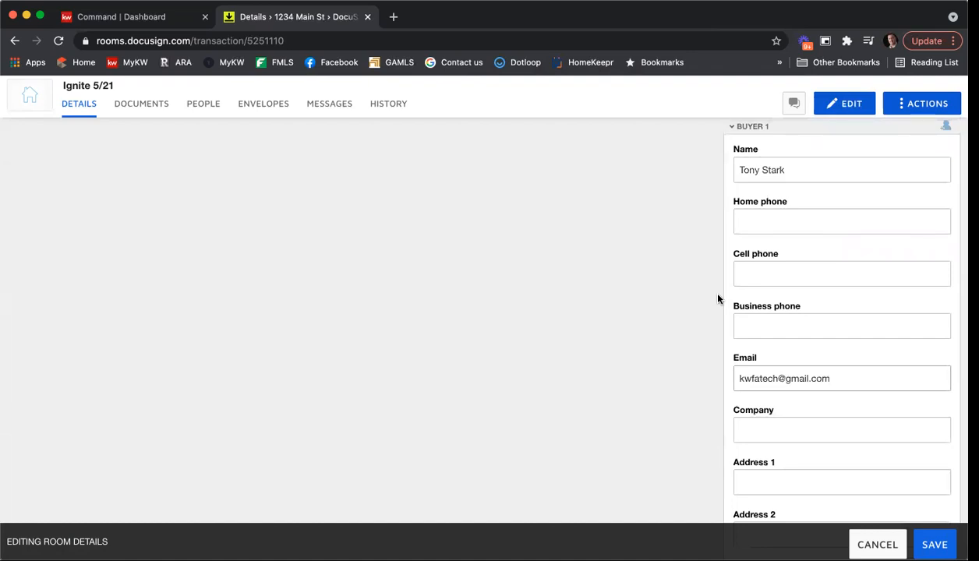
scroll(718, 299, down, 10)
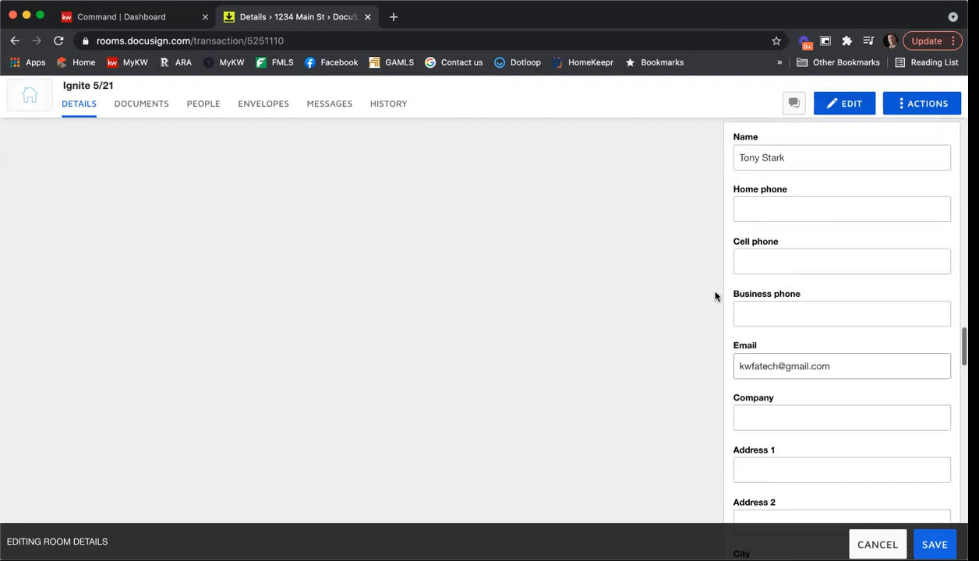
scroll(715, 295, down, 7)
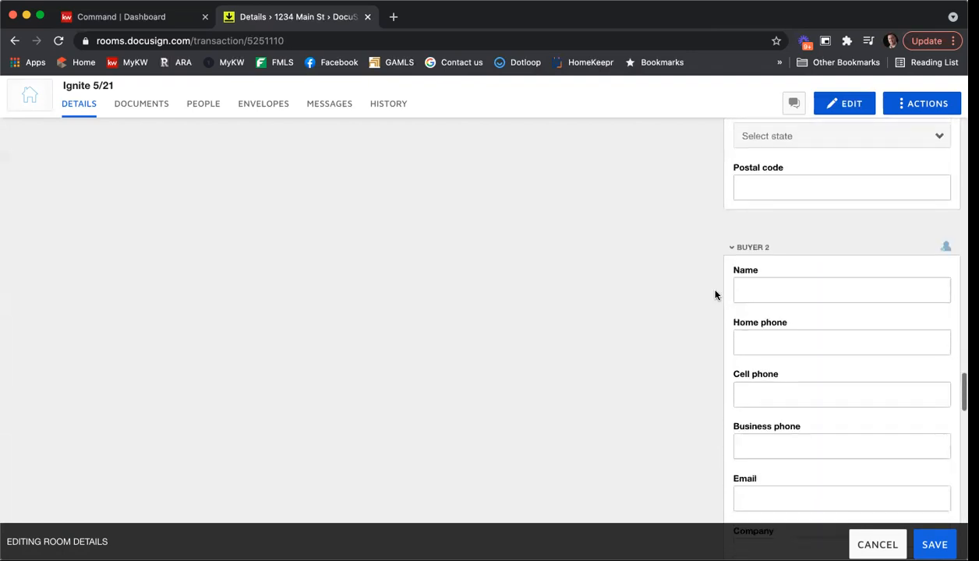
Step: Give Buyer Agent 1 country United States and state Georgia, then save the room details
scroll(715, 294, down, 5)
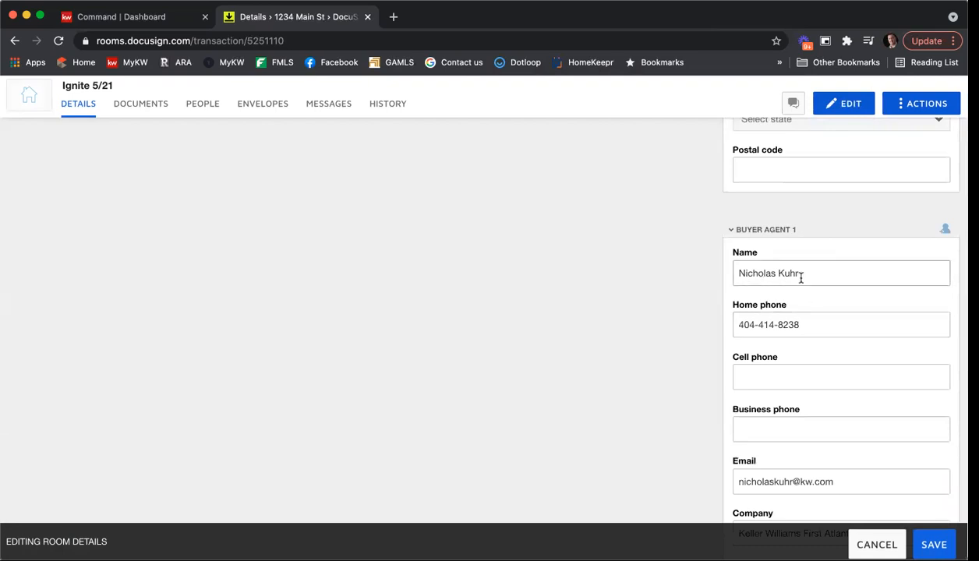
scroll(797, 312, down, 3)
scroll(837, 321, down, 5)
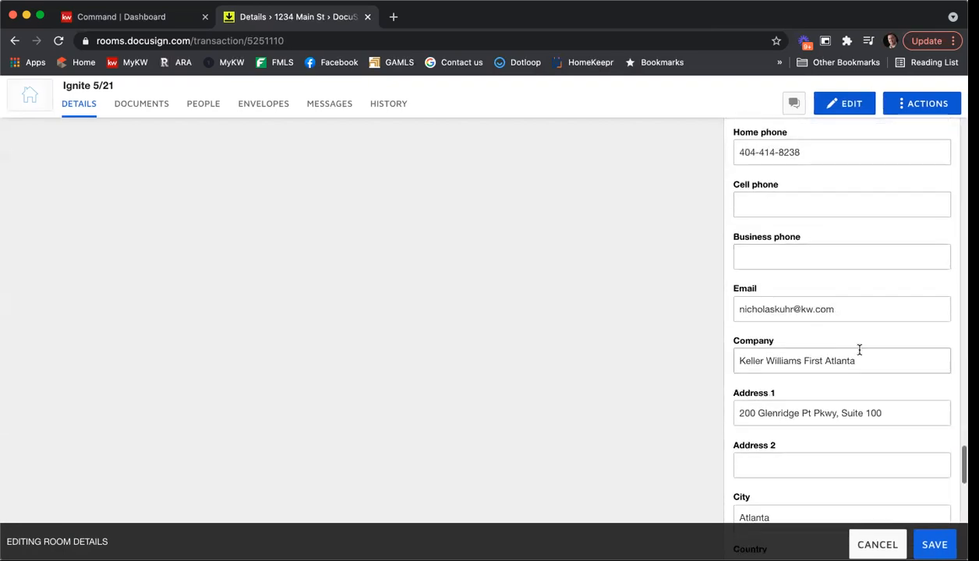
scroll(846, 348, down, 4)
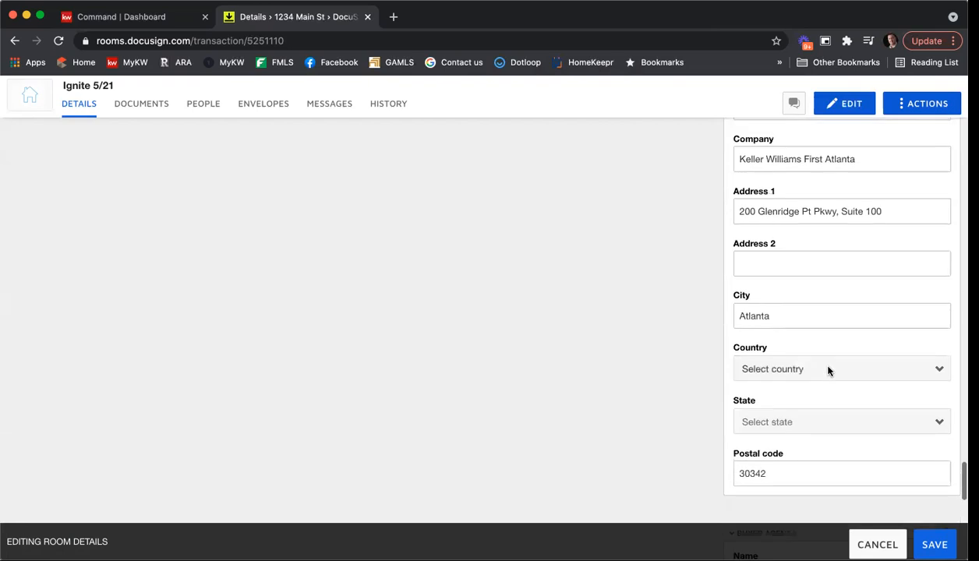
click(782, 294)
click(793, 337)
click(793, 340)
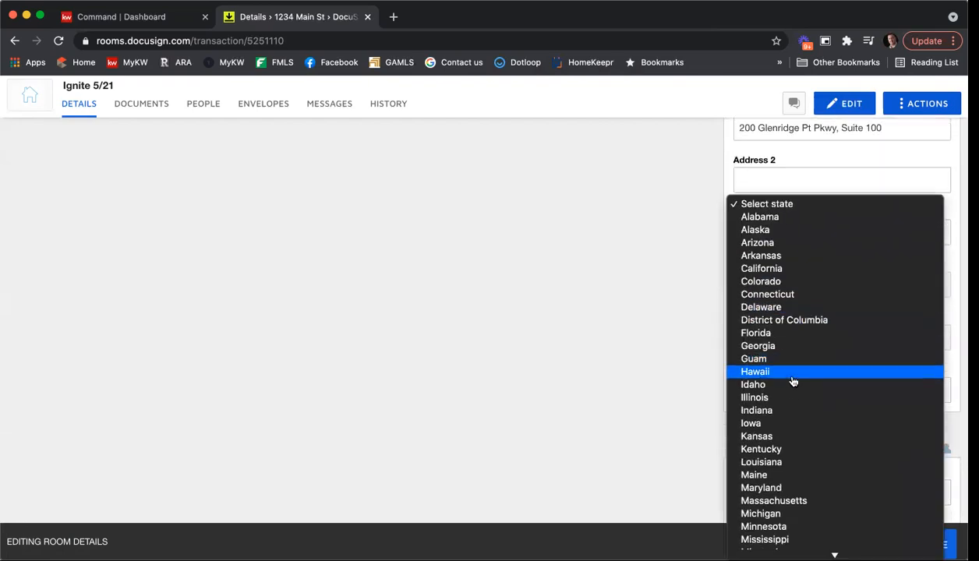
click(793, 348)
click(935, 544)
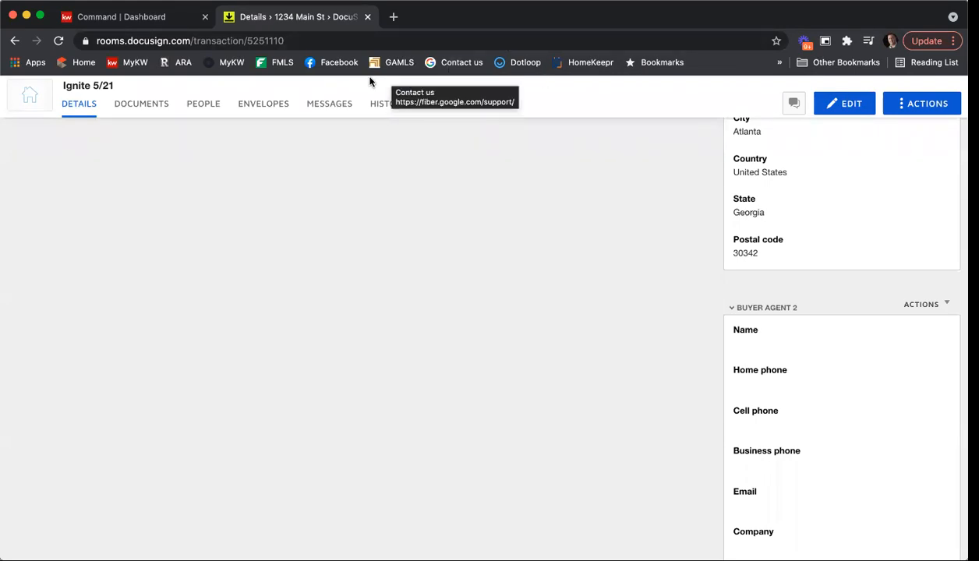
Step: In the Documents tab, open the Purchase and Sale Agreement, then close it to return to the four-form list
click(140, 103)
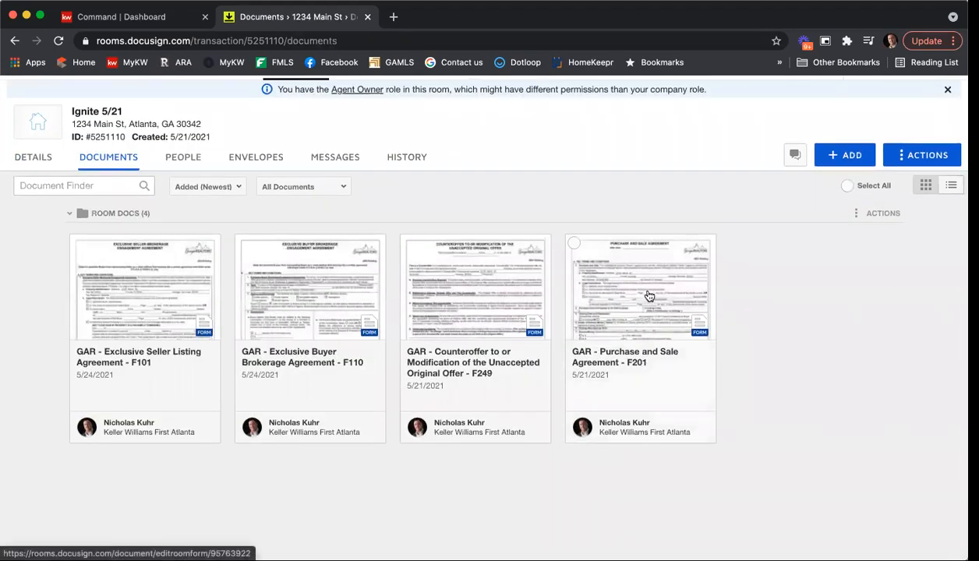
click(648, 295)
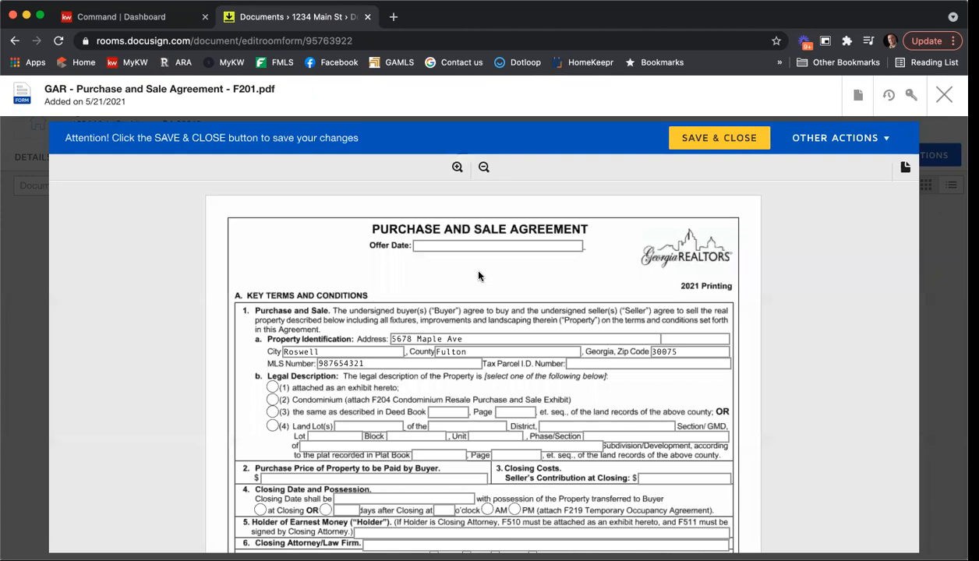
click(945, 93)
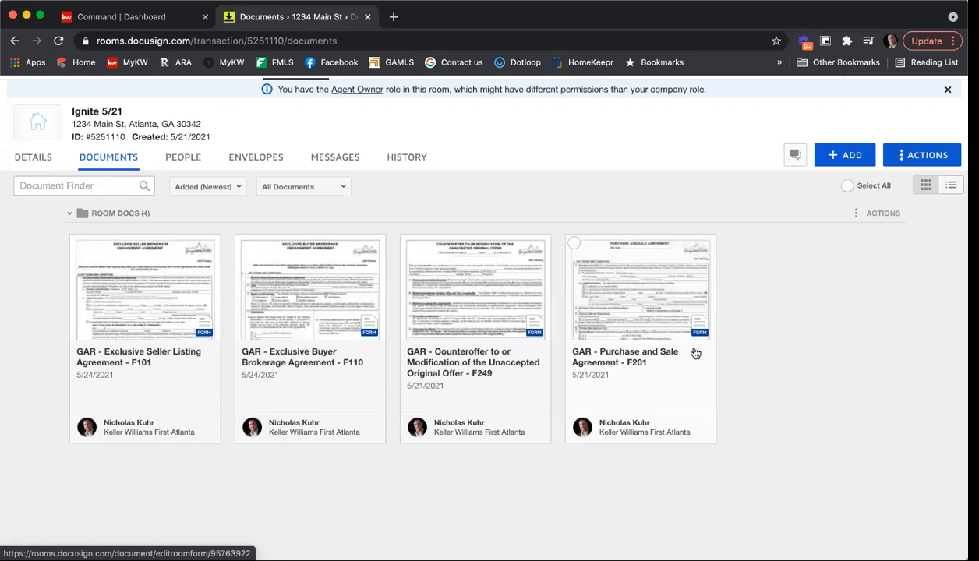
Step: Open the Purchase and Sale Agreement, pick 27 May 2021 as Offer Date, and mark the legal description attached hereto
click(673, 307)
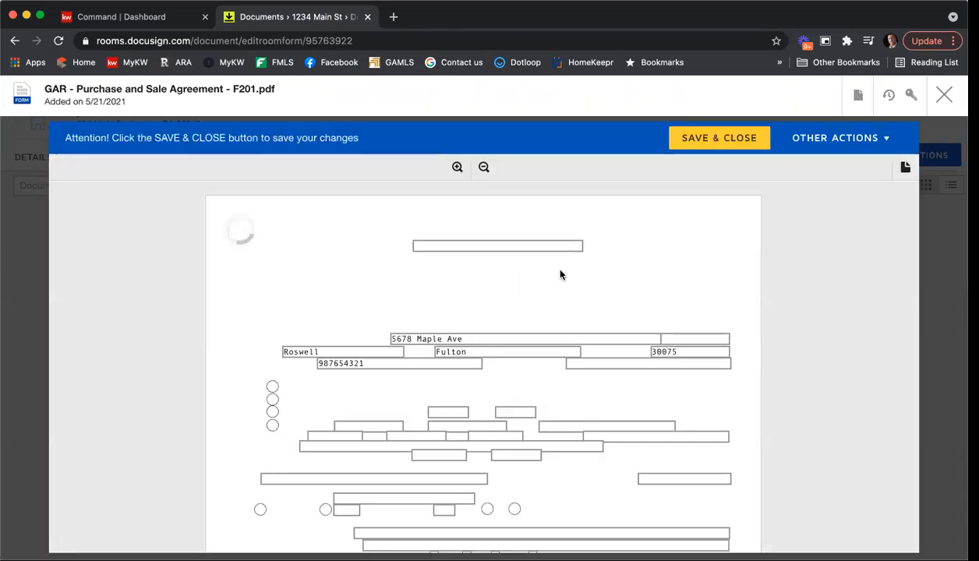
click(488, 245)
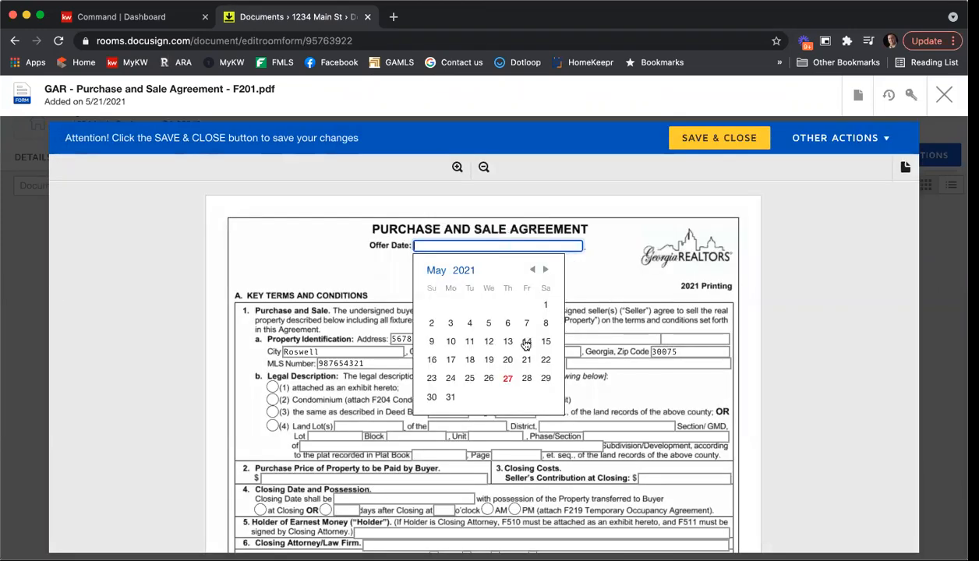
click(506, 379)
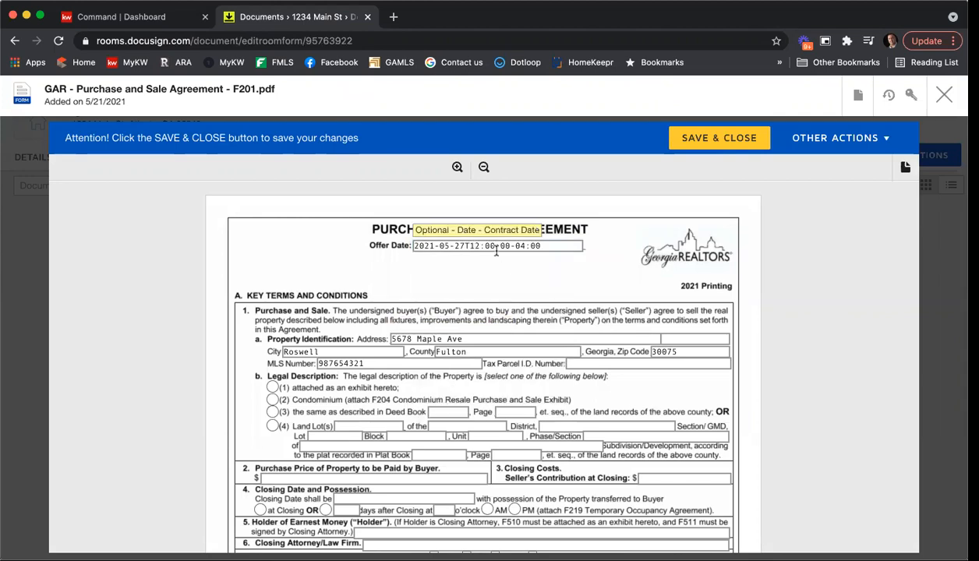
scroll(747, 307, down, 2)
click(272, 314)
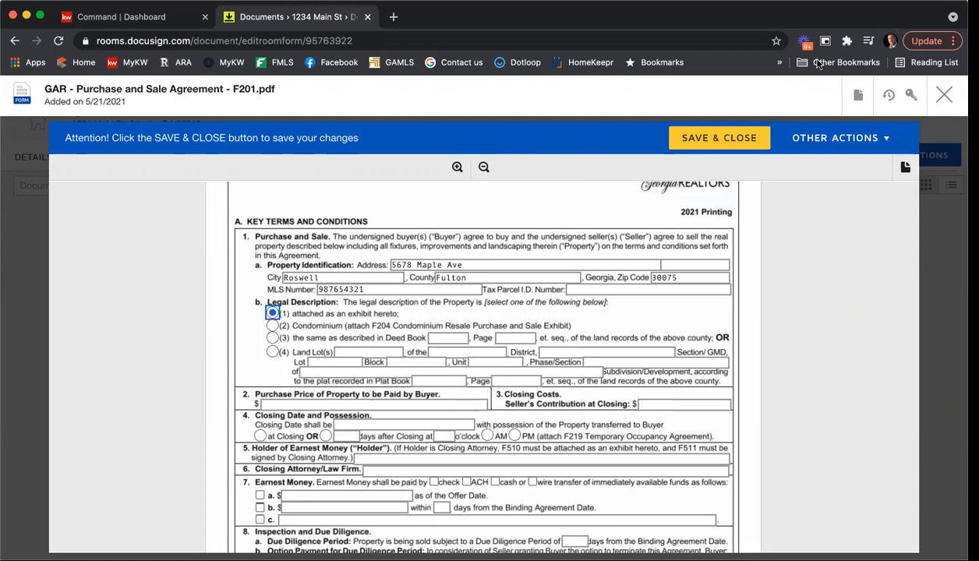
scroll(788, 311, down, 2)
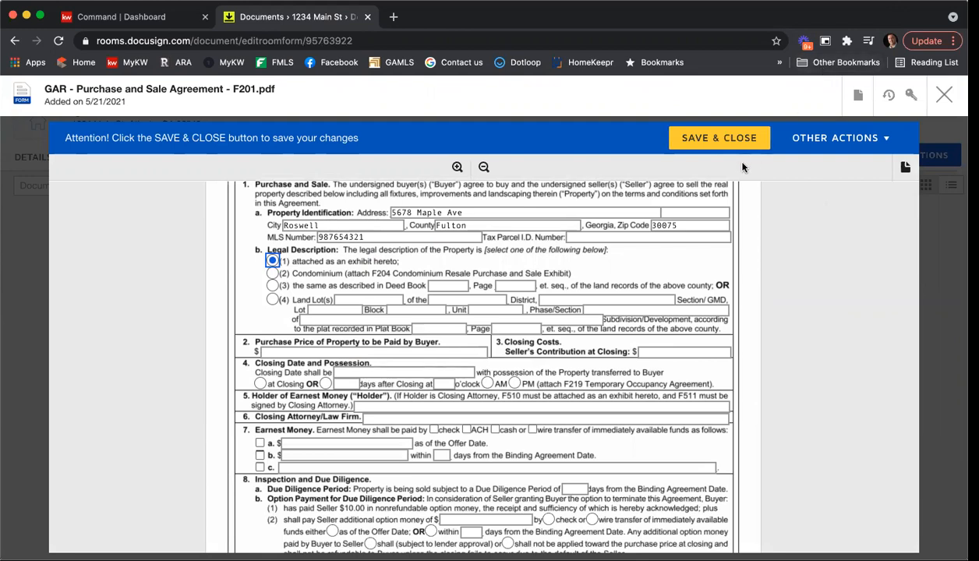
scroll(747, 305, up, 4)
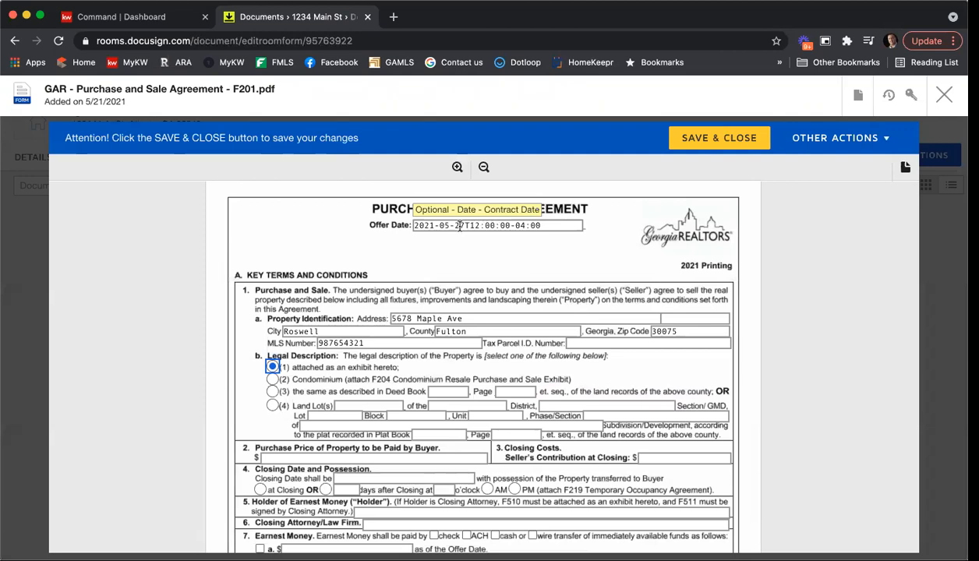
Step: Trim the Offer Date down to just 2021-05-27 by removing its time portion
click(459, 225)
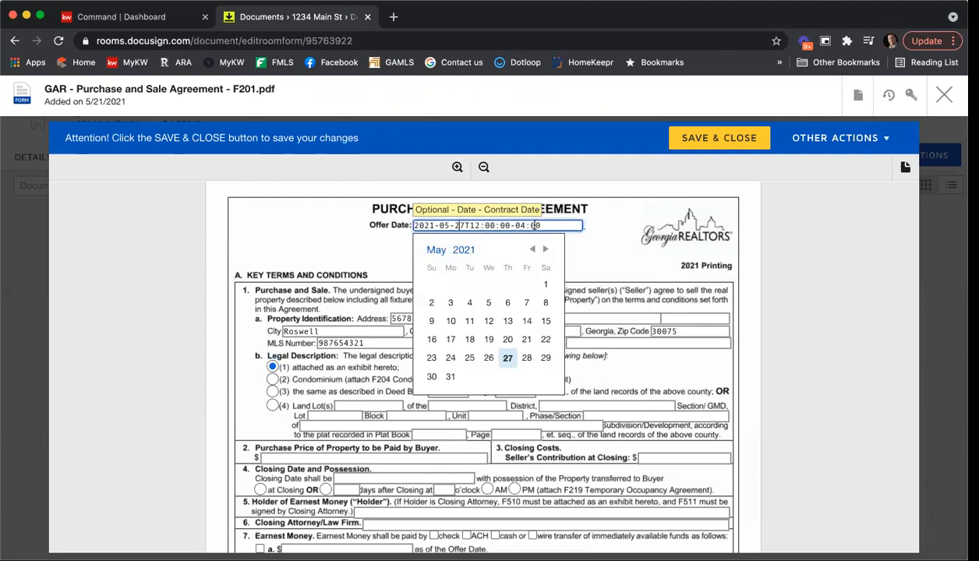
click(798, 337)
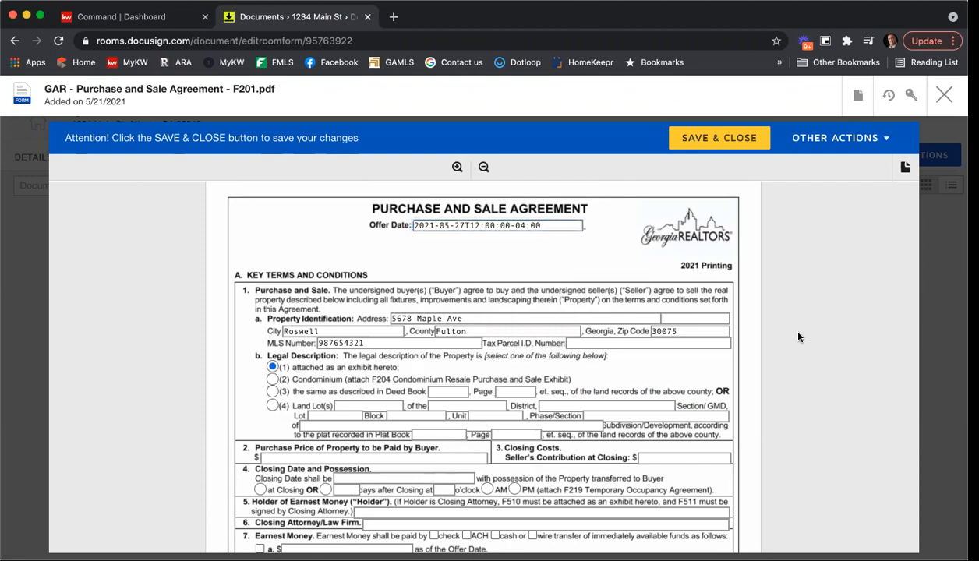
scroll(483, 351, down, 3)
click(300, 345)
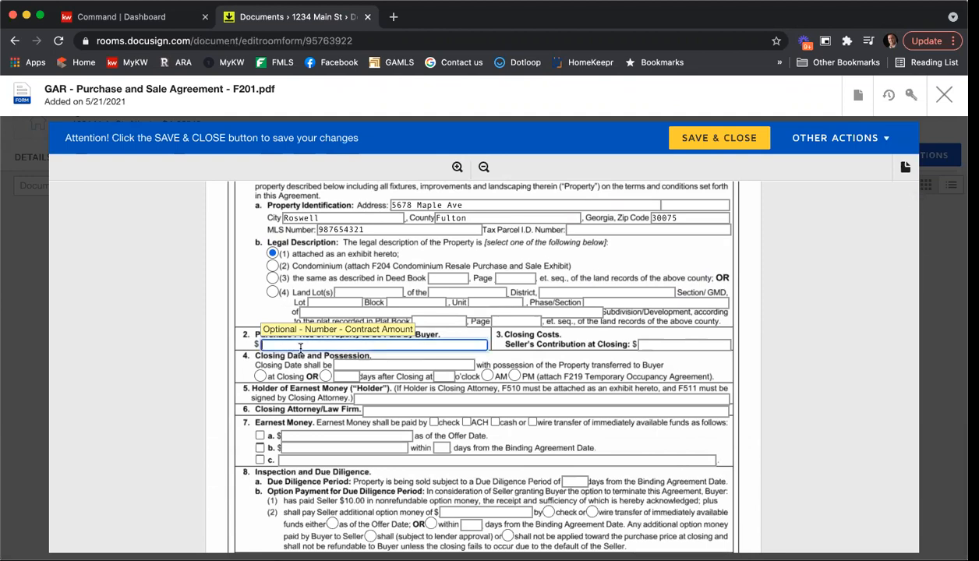
scroll(300, 349, up, 3)
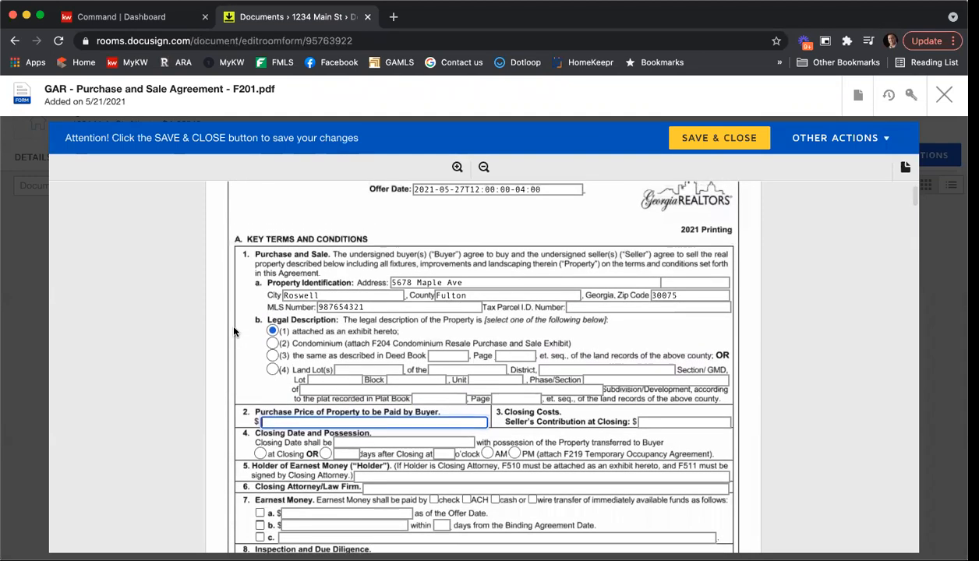
click(465, 226)
drag(469, 226, 630, 236)
key(BackSpace)
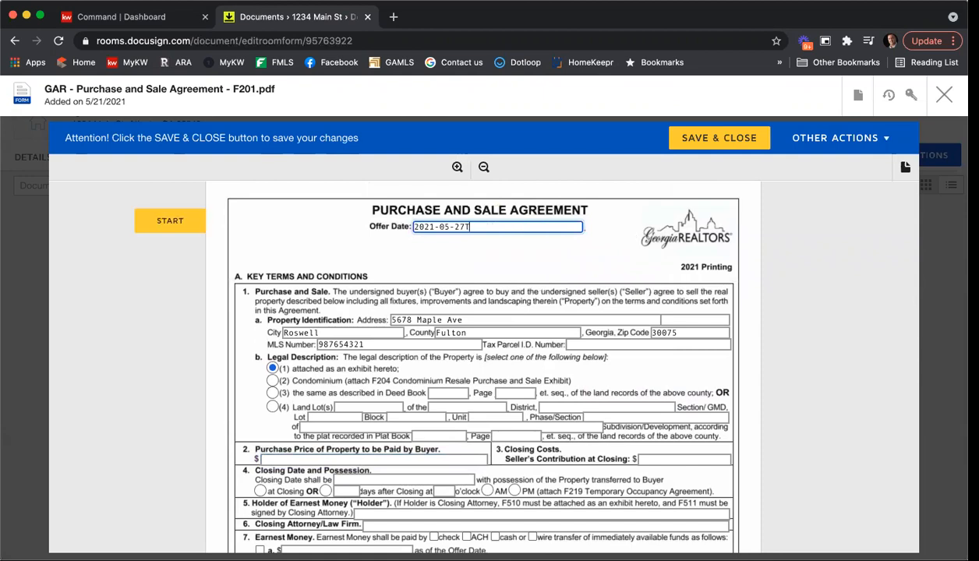
key(BackSpace)
click(799, 249)
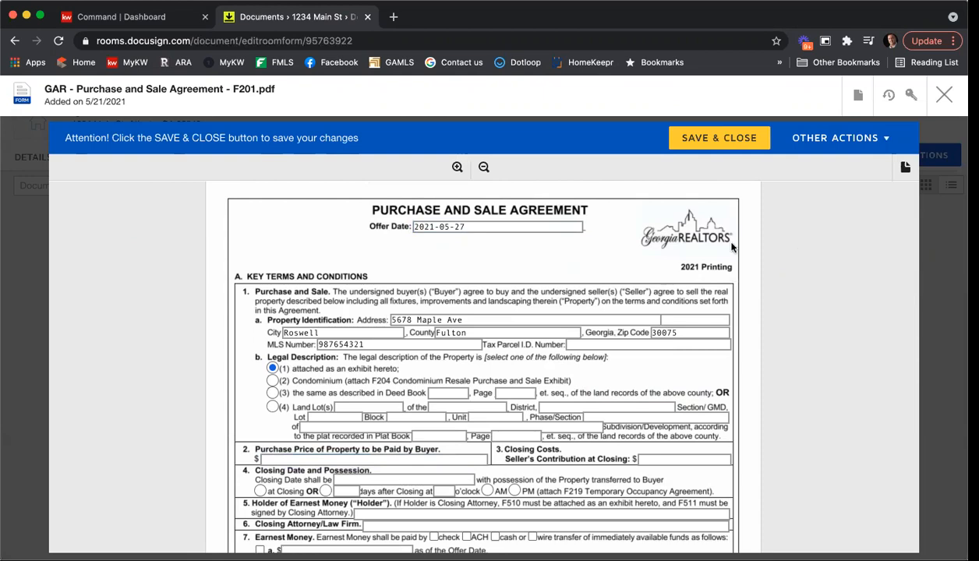
click(512, 227)
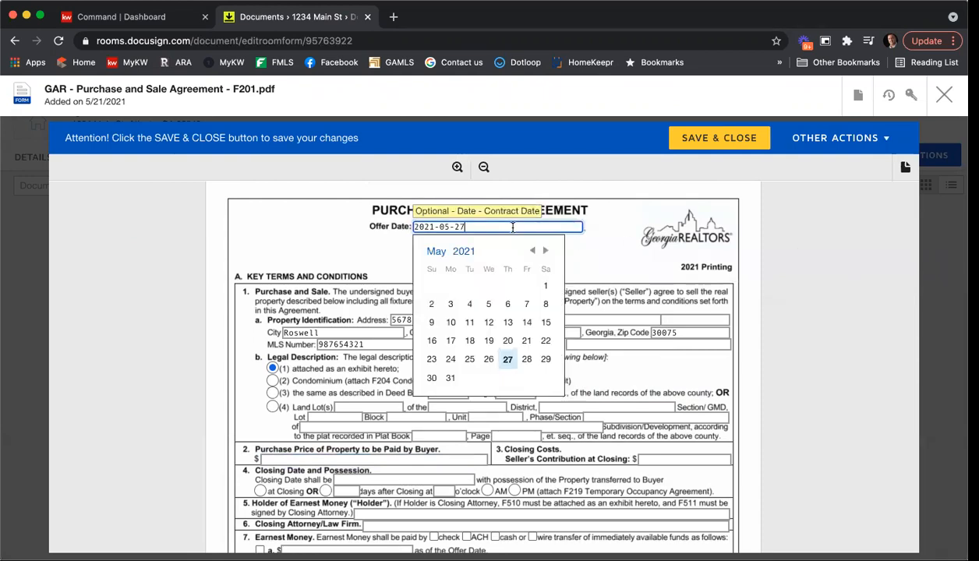
click(503, 354)
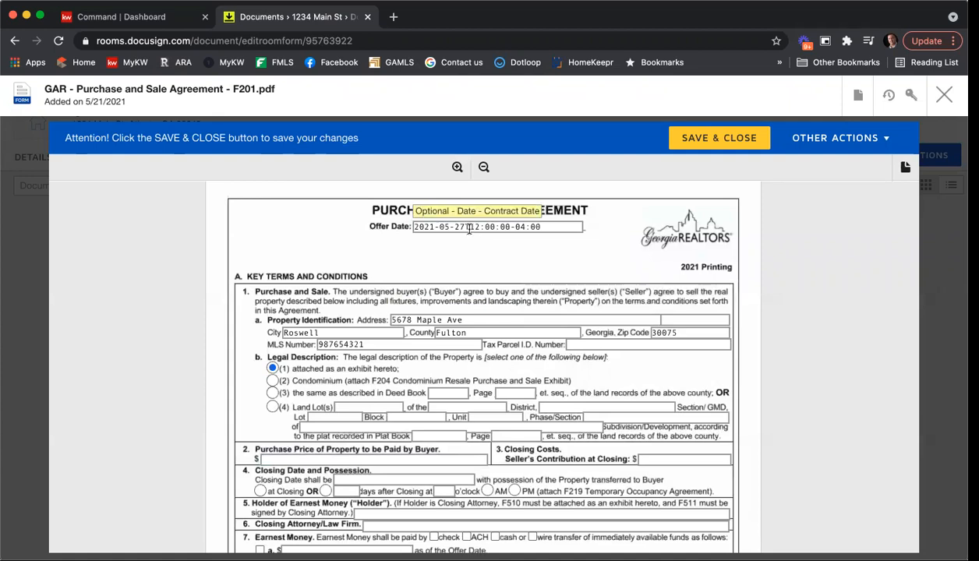
drag(538, 227, 458, 227)
key(BackSpace)
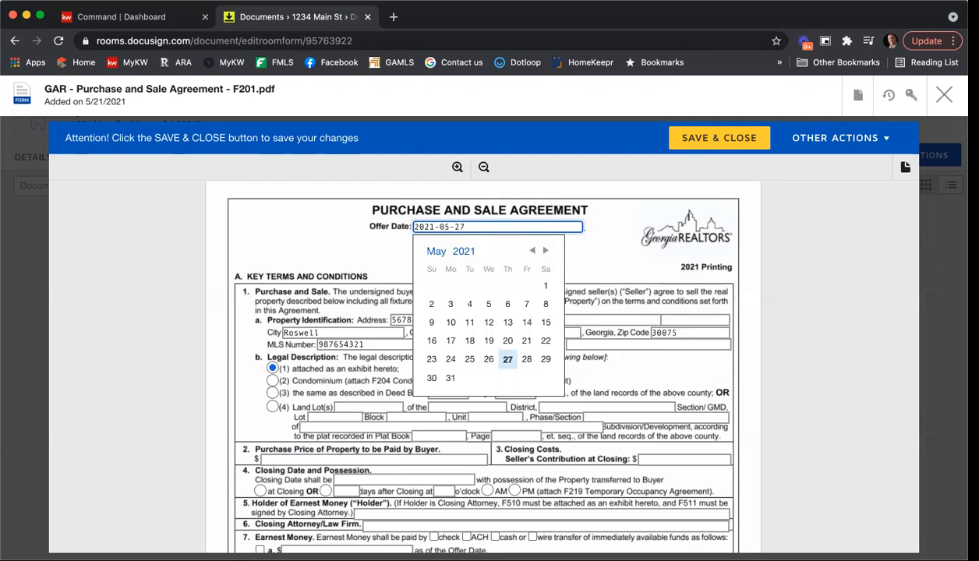
click(767, 247)
scroll(767, 248, down, 5)
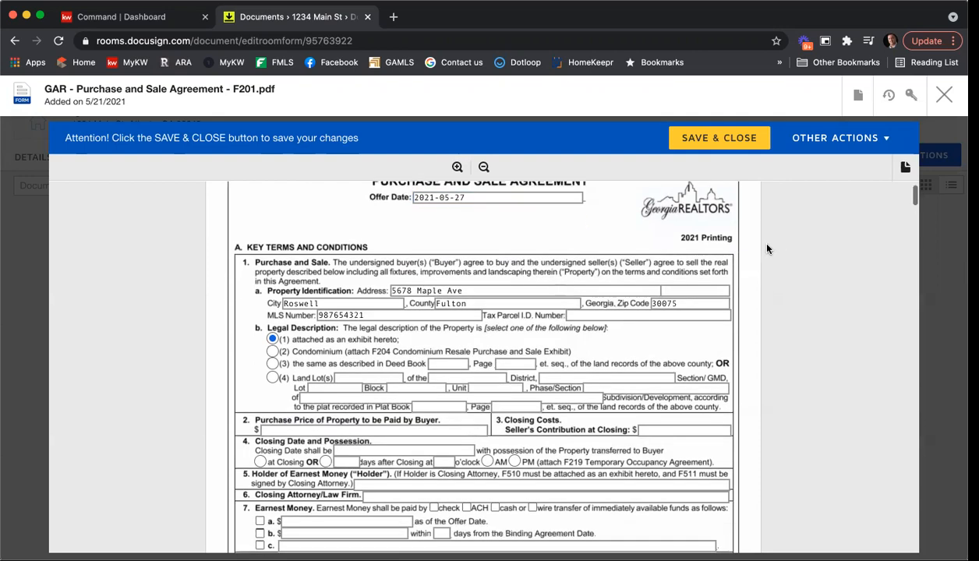
Step: Enter purchase price 350000 and seller contribution 5000, set possession at closing, holder KWFA and closing attorney C&B
click(300, 284)
text(350000)
key(Tab)
text(5000)
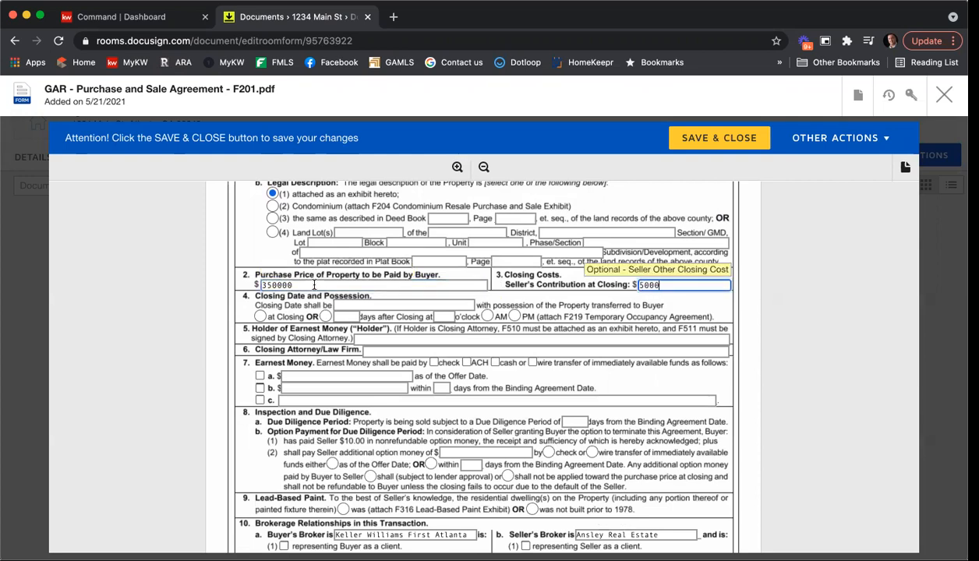
click(260, 317)
click(374, 342)
text(KWFA)
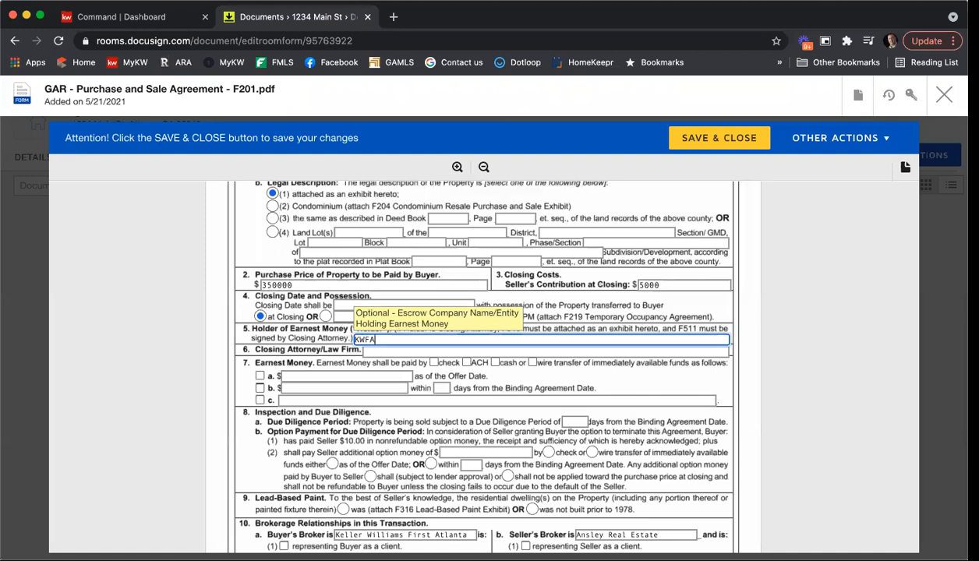
click(384, 354)
text(C)
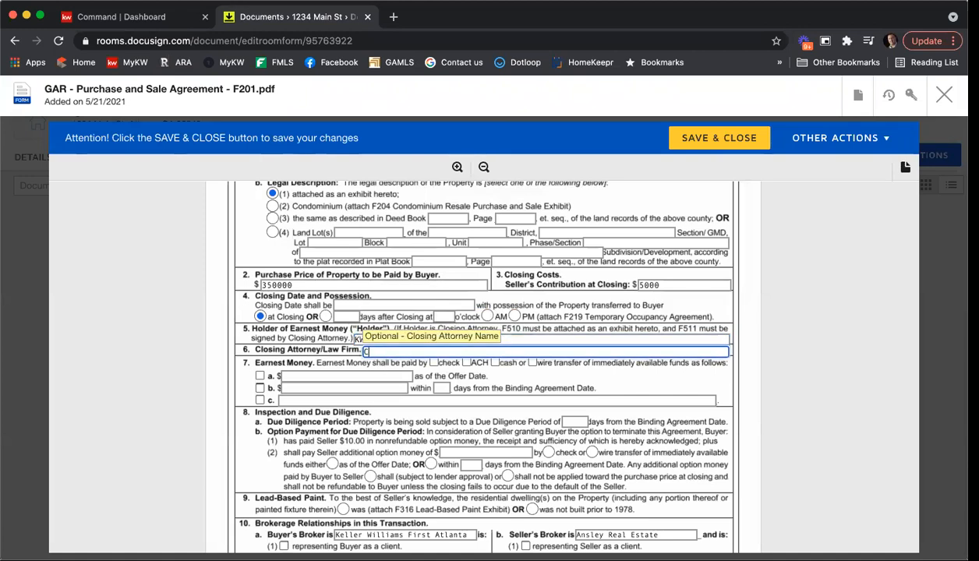
text(&B)
Step: Set earnest money paid after the Binding Agreement Date within 3 days, and a 10-day due diligence period
click(300, 387)
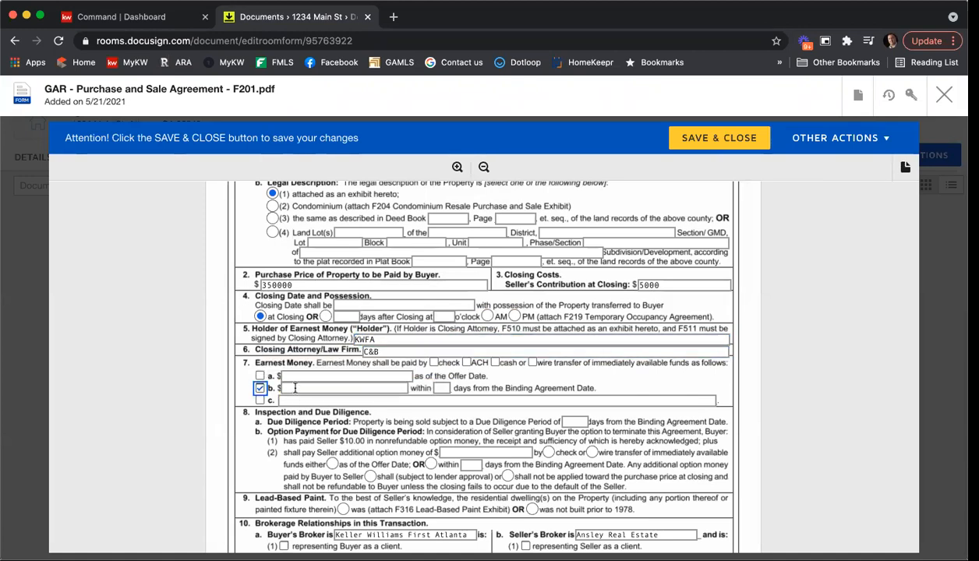
text(3000)
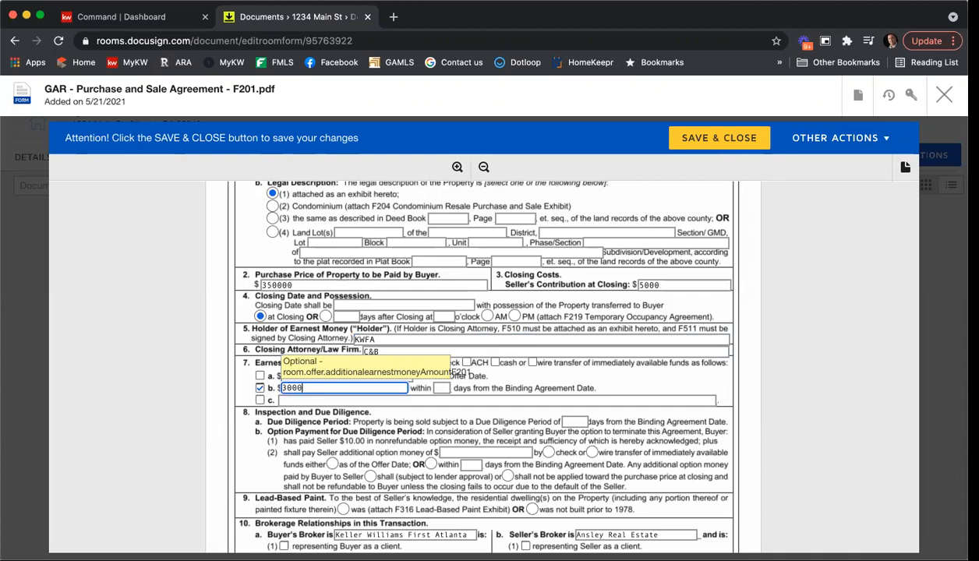
click(441, 388)
text(3)
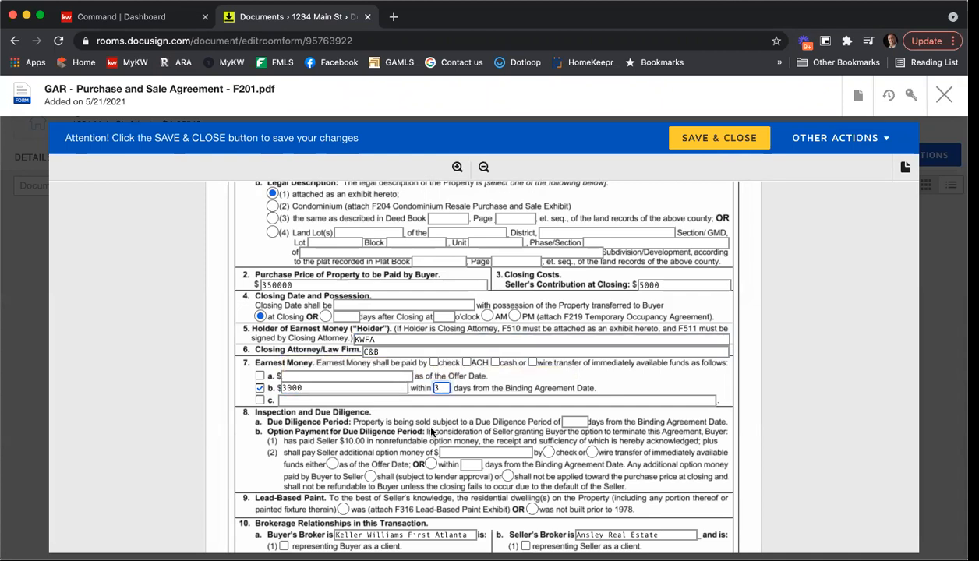
click(567, 422)
text(10)
scroll(700, 410, down, 2)
scroll(741, 425, down, 3)
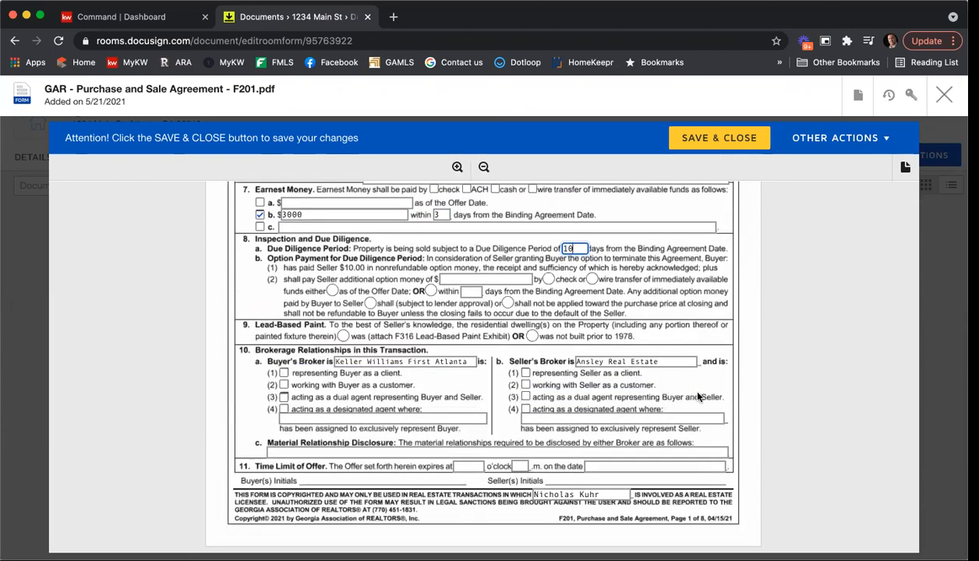
Step: Tick both broker representation boxes, fill the relationship disclosure, and set the offer expiry to 12 on 5/28/21
click(284, 373)
click(526, 373)
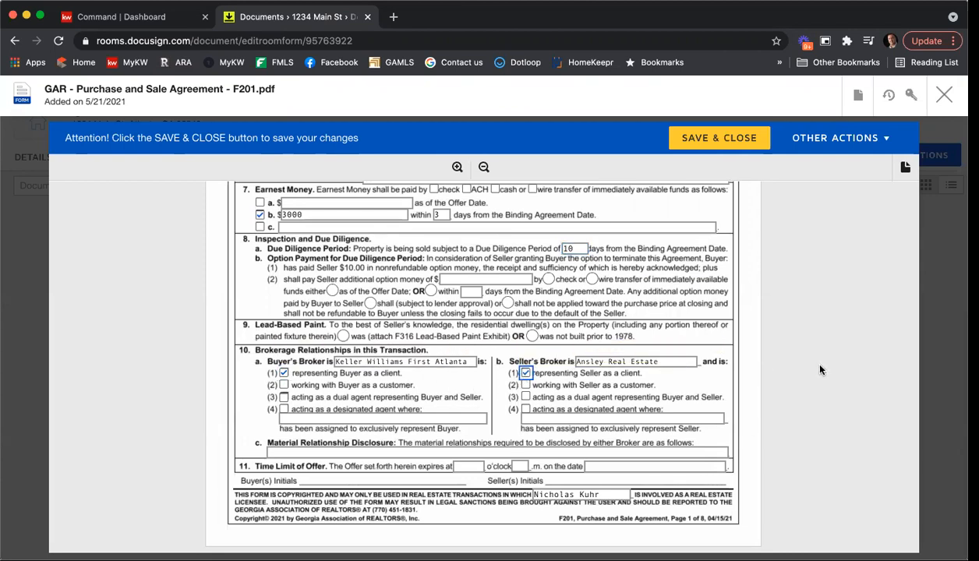
scroll(805, 357, down, 3)
click(468, 372)
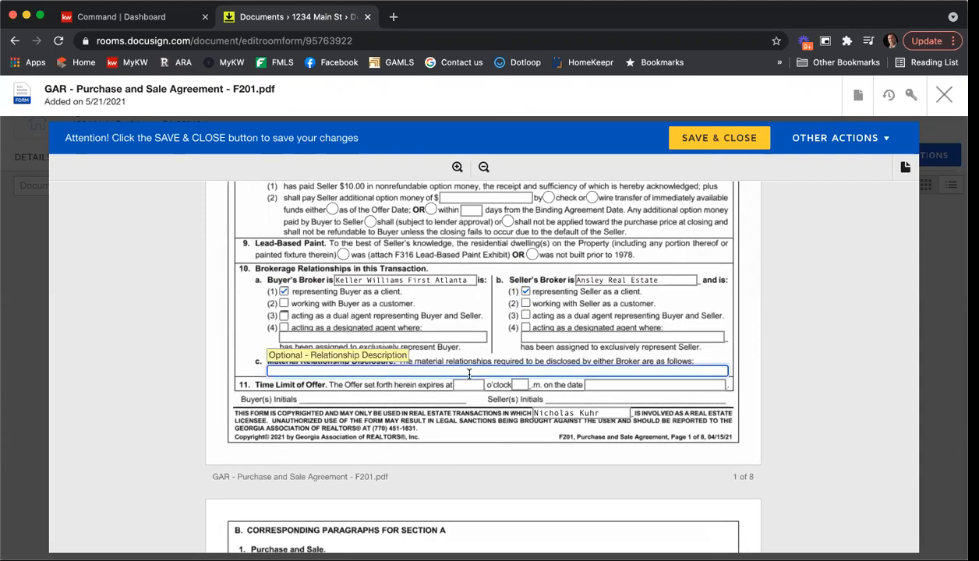
click(484, 385)
text(12)
key(Tab)
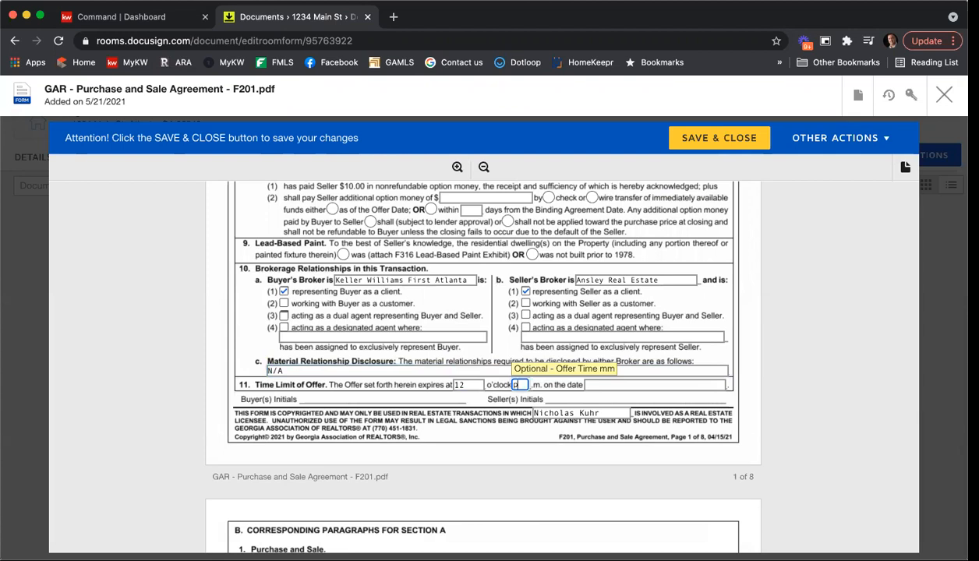
key(Tab)
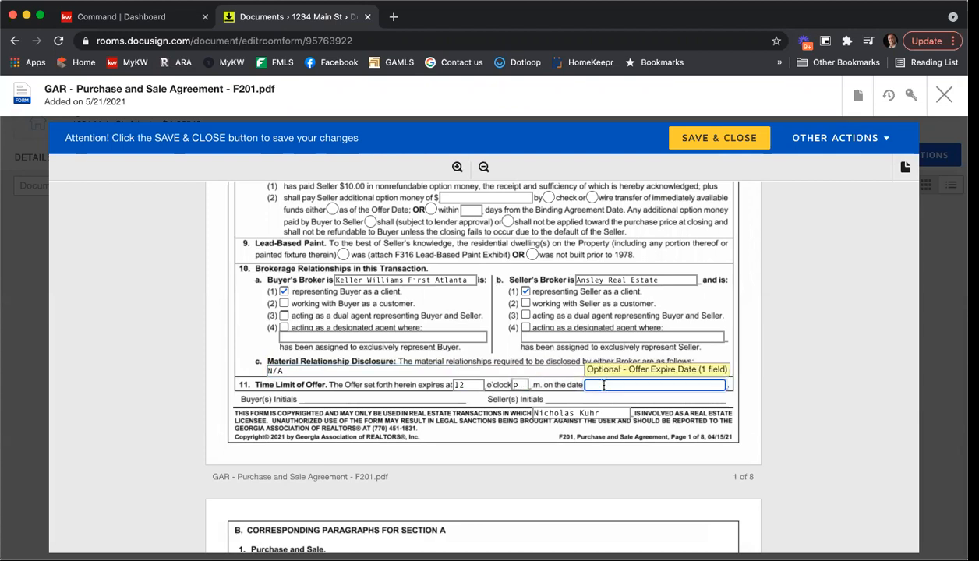
text(5/28/21)
click(753, 380)
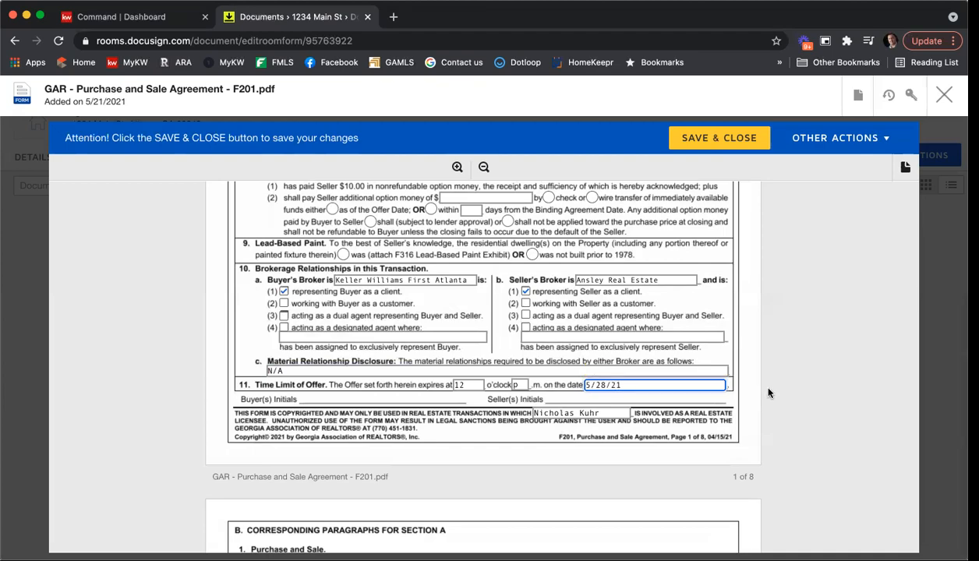
scroll(775, 373, down, 5)
Step: On page 8, enter Atlanta as the buyer-side REALTOR membership and start the buyer broker's phone number
scroll(794, 381, down, 15)
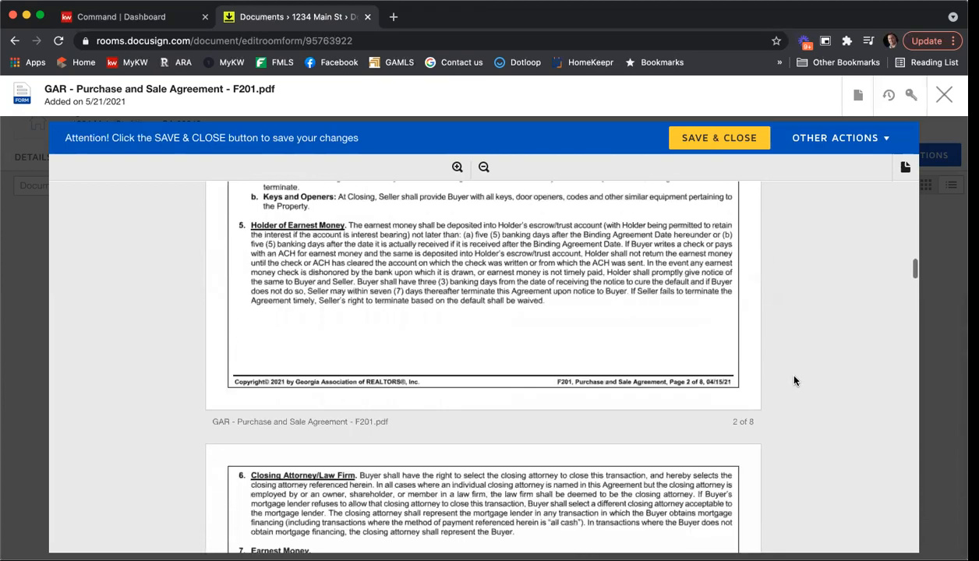
scroll(794, 381, down, 20)
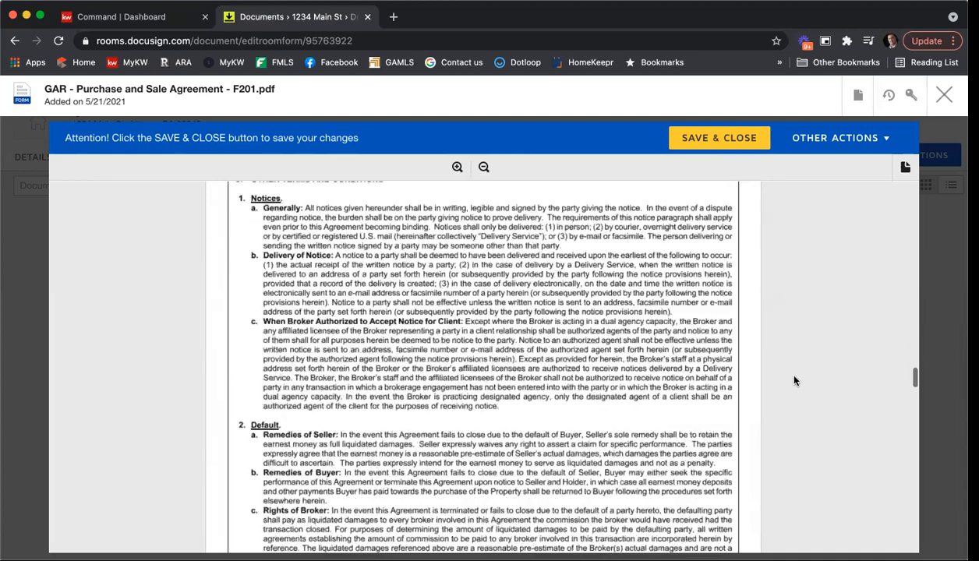
scroll(794, 380, down, 6)
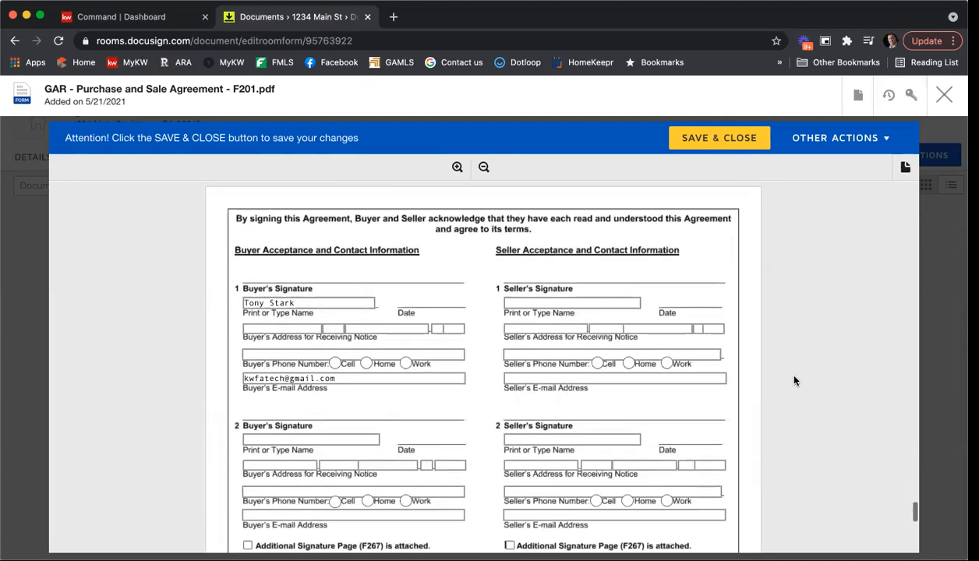
scroll(794, 380, up, 4)
scroll(795, 380, up, 2)
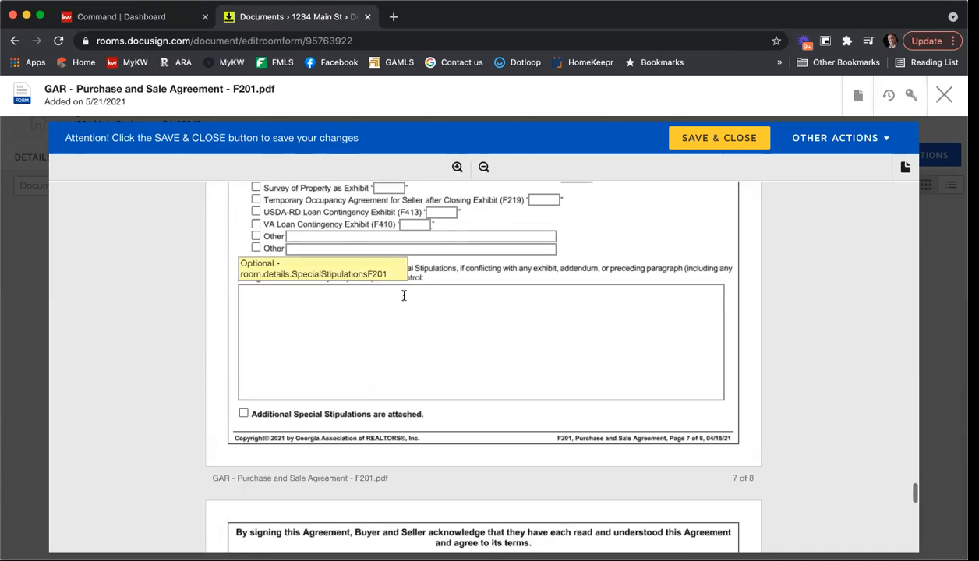
scroll(750, 343, down, 8)
scroll(773, 358, down, 5)
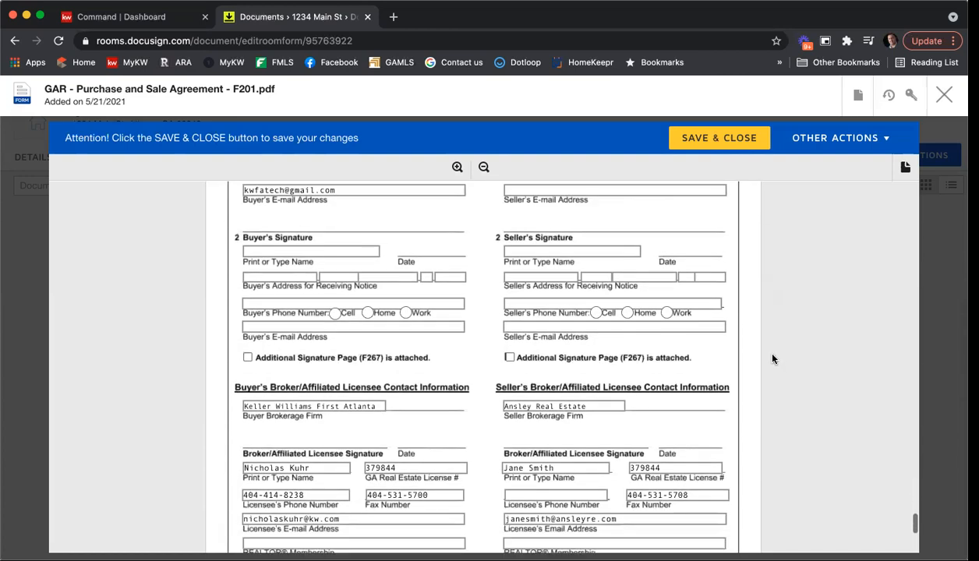
scroll(772, 357, down, 3)
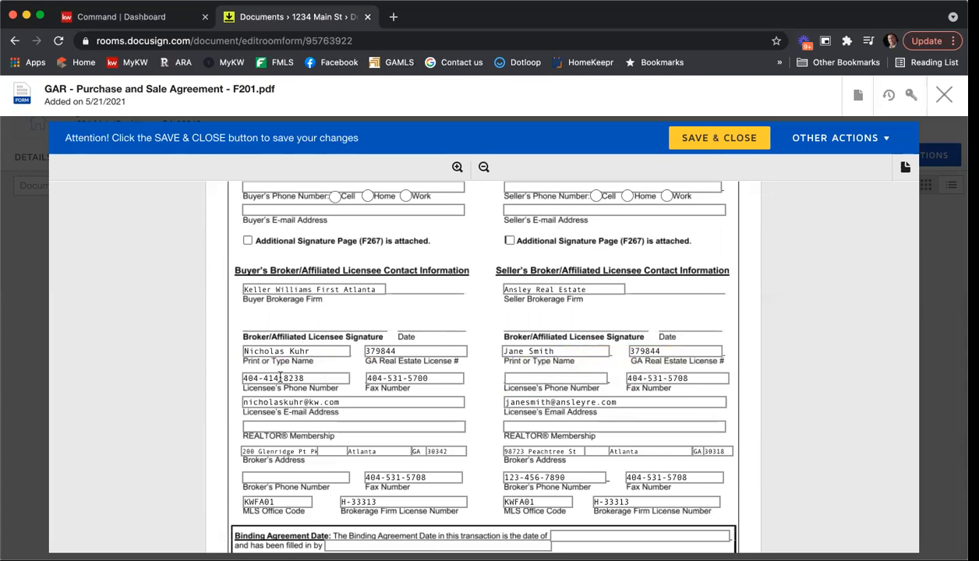
click(303, 425)
text(Atlanta)
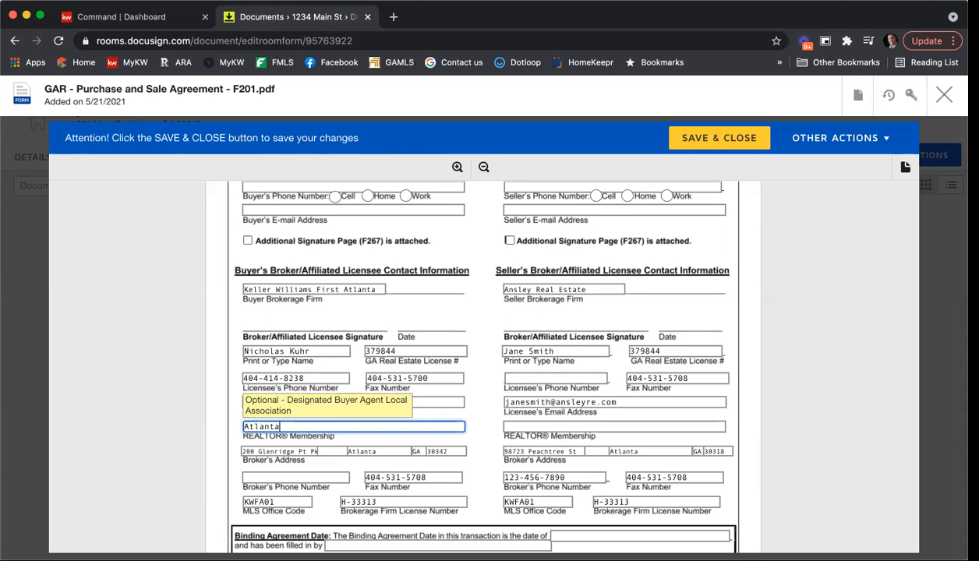
click(311, 478)
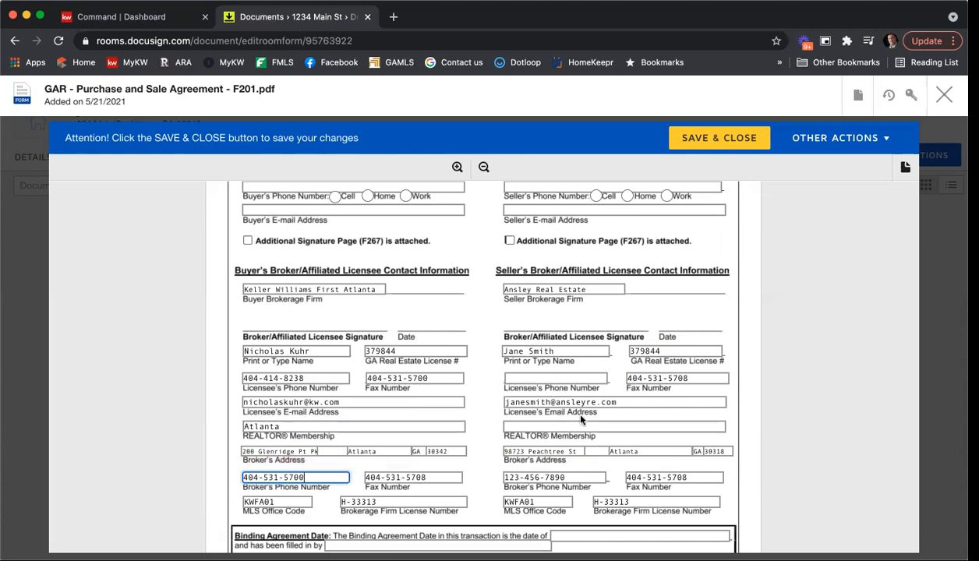
Step: Replace the seller licensee's license and fax numbers, clear the broker fax, enter MLS code ANSRE and firm license
scroll(569, 406, up, 1)
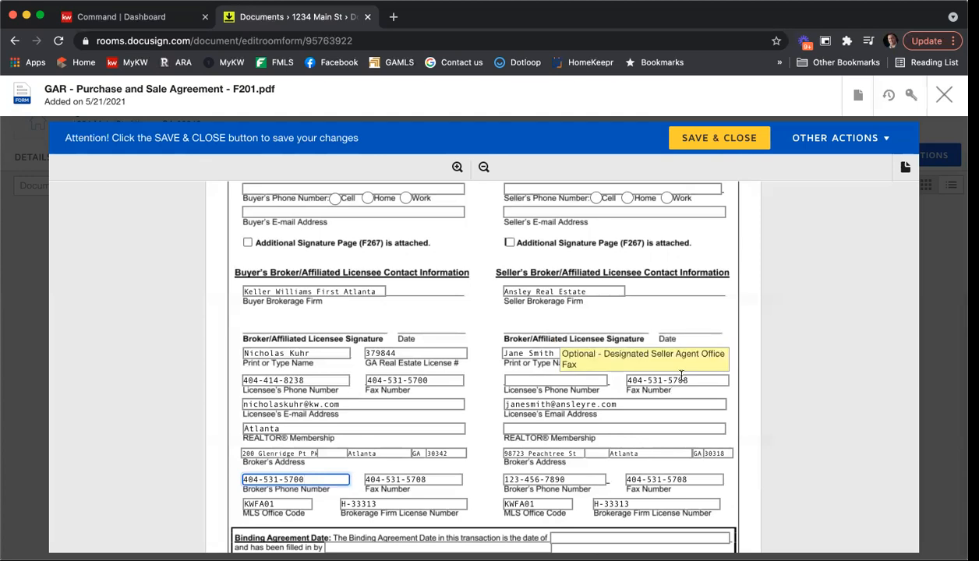
click(675, 356)
drag(675, 356, 613, 353)
text(132456)
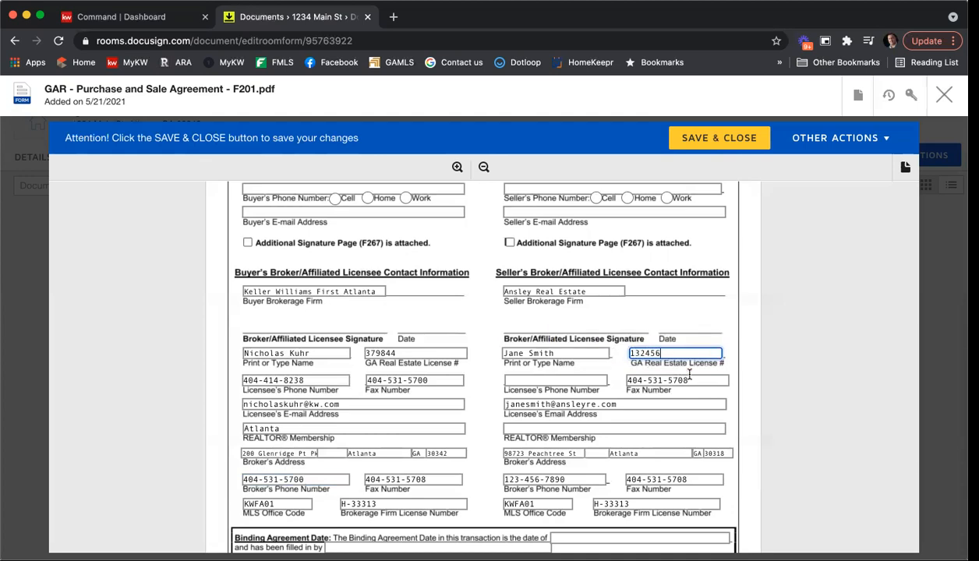
key(Tab)
key(BackSpace)
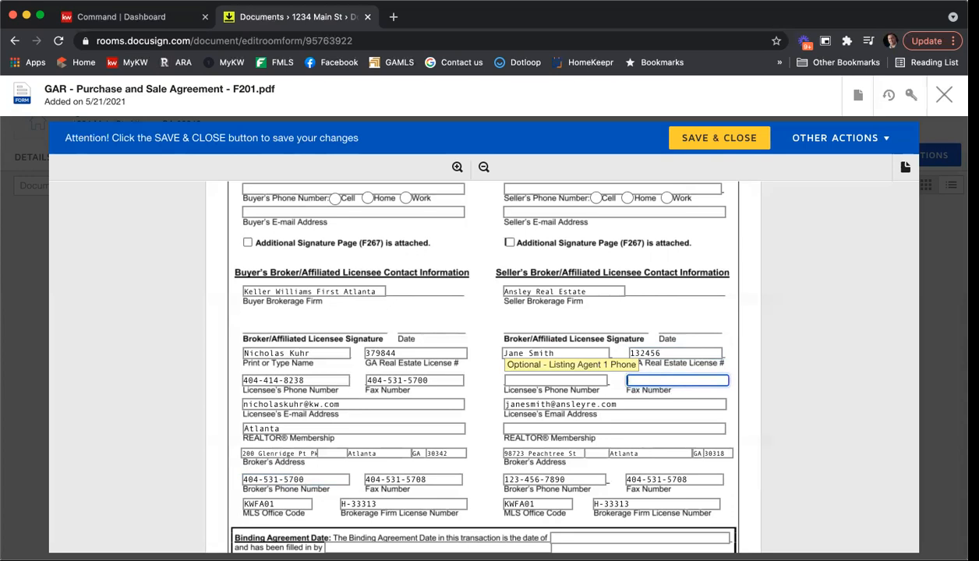
click(674, 428)
scroll(683, 443, down, 1)
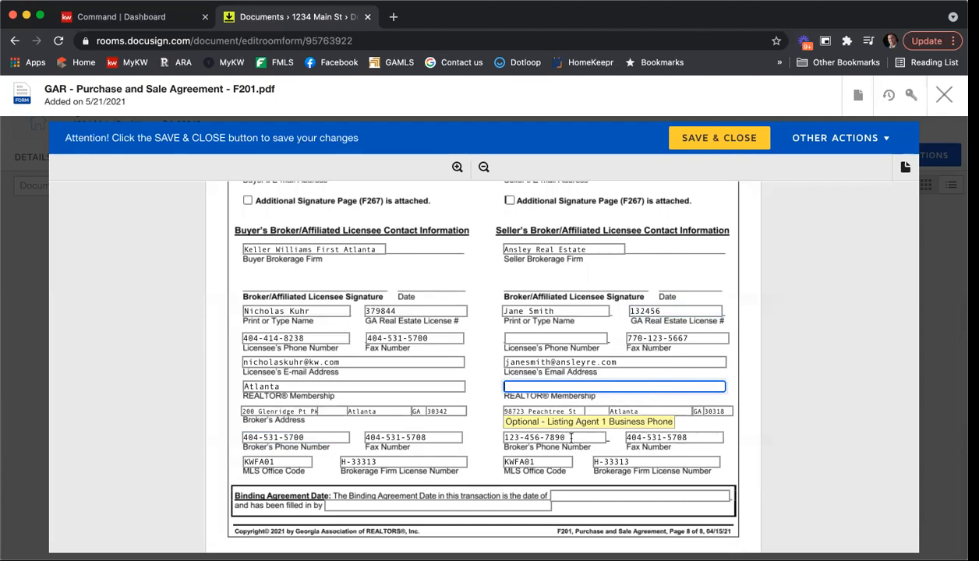
click(678, 435)
key(BackSpace)
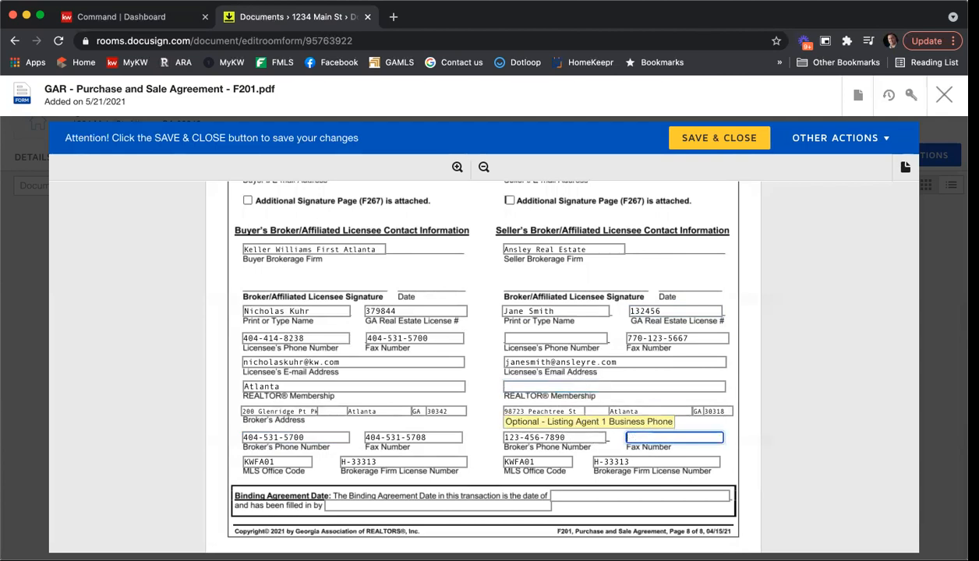
key(Tab)
key(BackSpace)
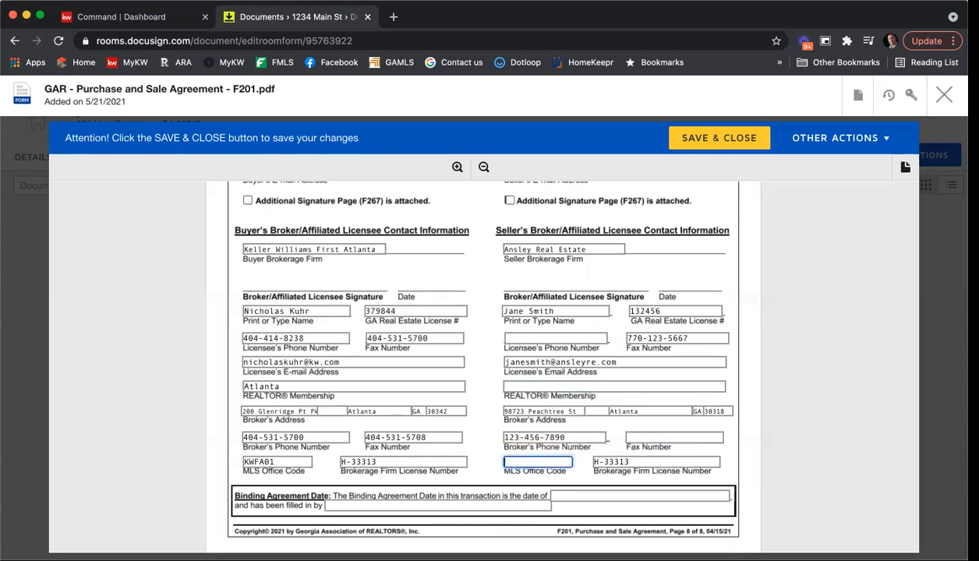
scroll(474, 445, down, 3)
text(AN)
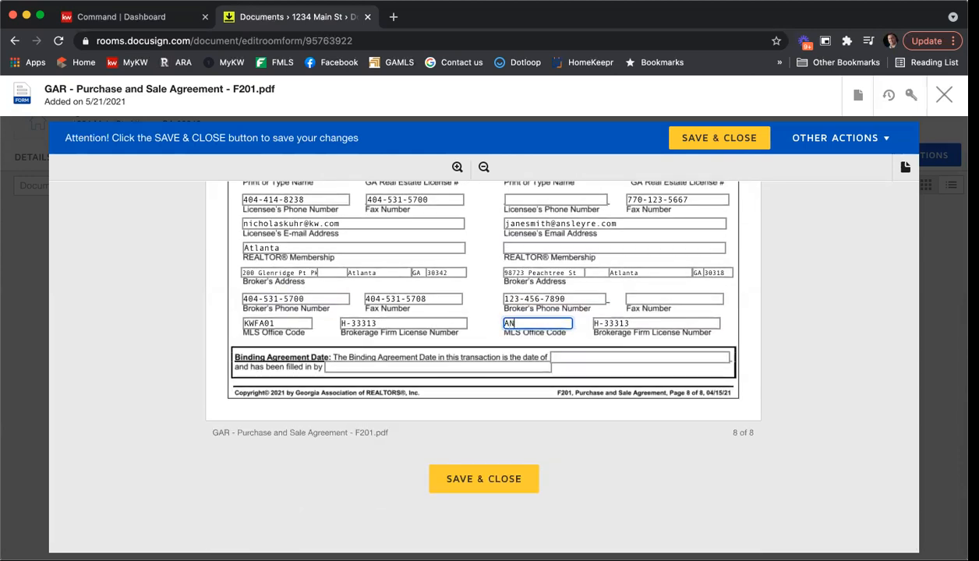
text(S)
text(RE01)
key(Tab)
text(H-2380923)
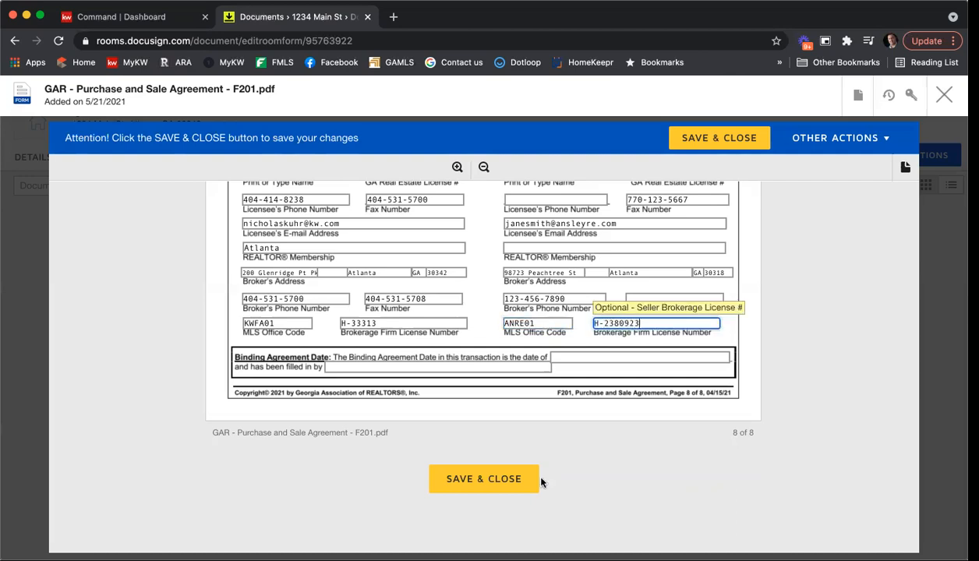
Step: Save and close the filled agreement, then select it in Documents to start a DocuSign envelope
click(491, 480)
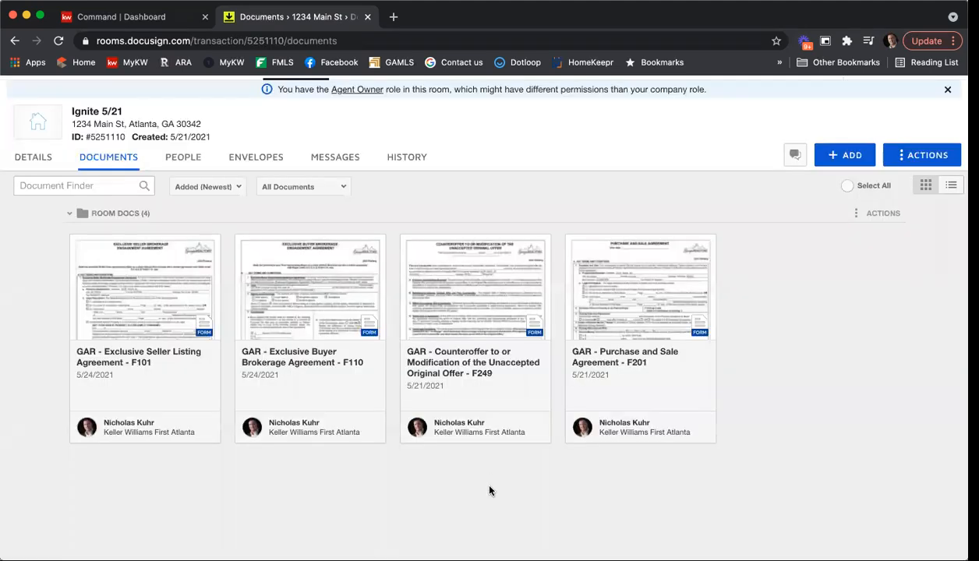
click(574, 245)
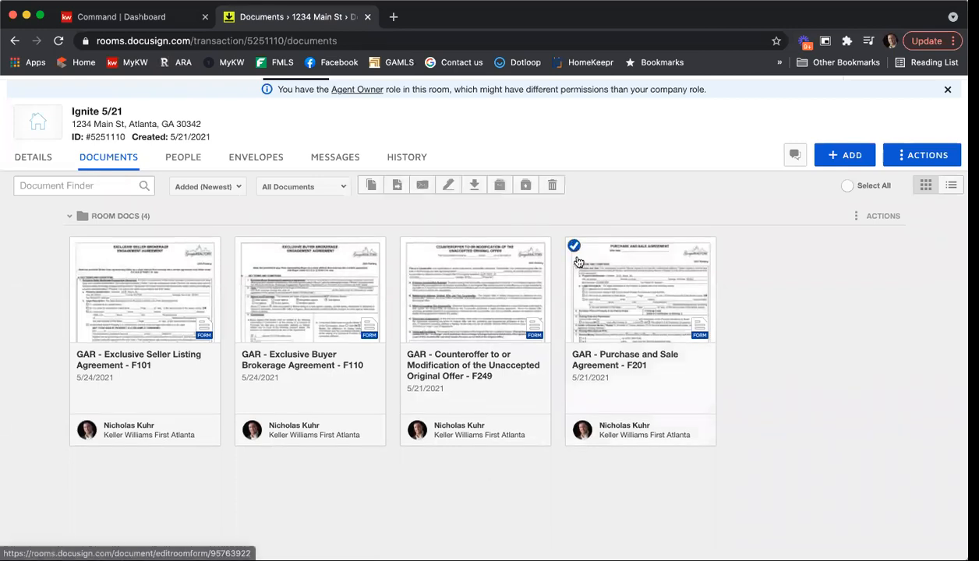
click(450, 185)
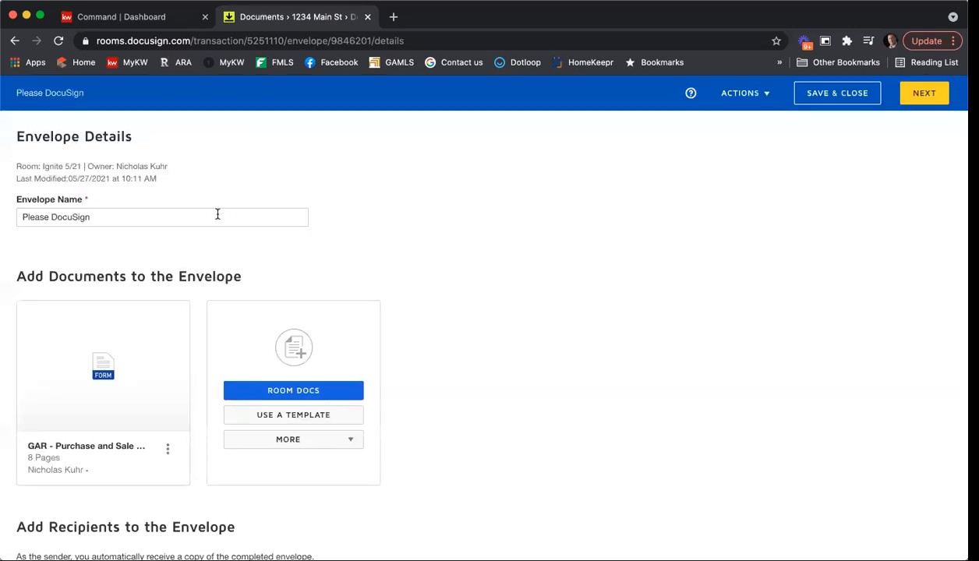
Step: Rename the envelope to '5678 Maple Ave Offer'
triple_click(218, 214)
text(5678 Mapel)
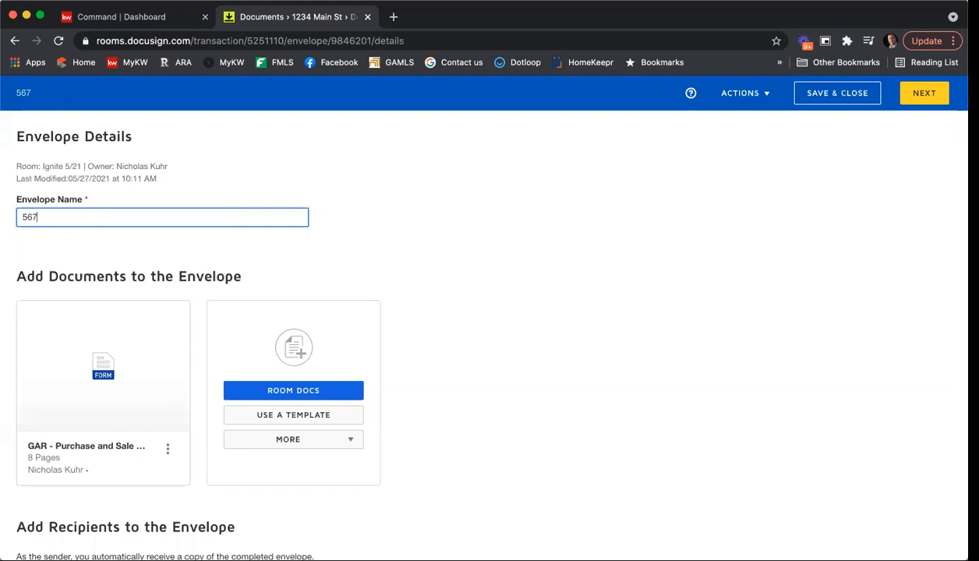
key(BackSpace)
key(BackSpace)
text(le Ave Offer)
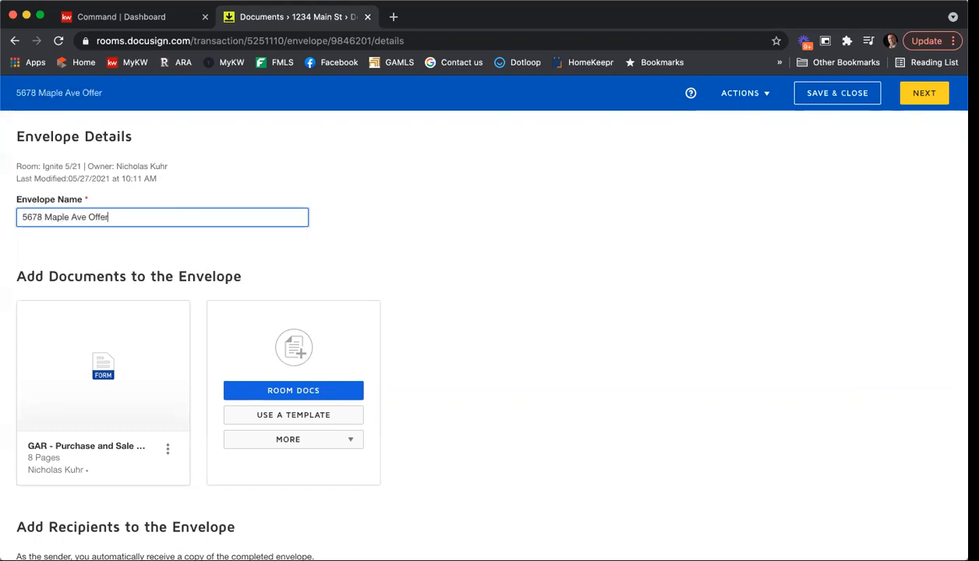
Step: Add the buyer contact as the Buyer One recipient from the pre-tagged roles
scroll(338, 259, down, 5)
click(90, 418)
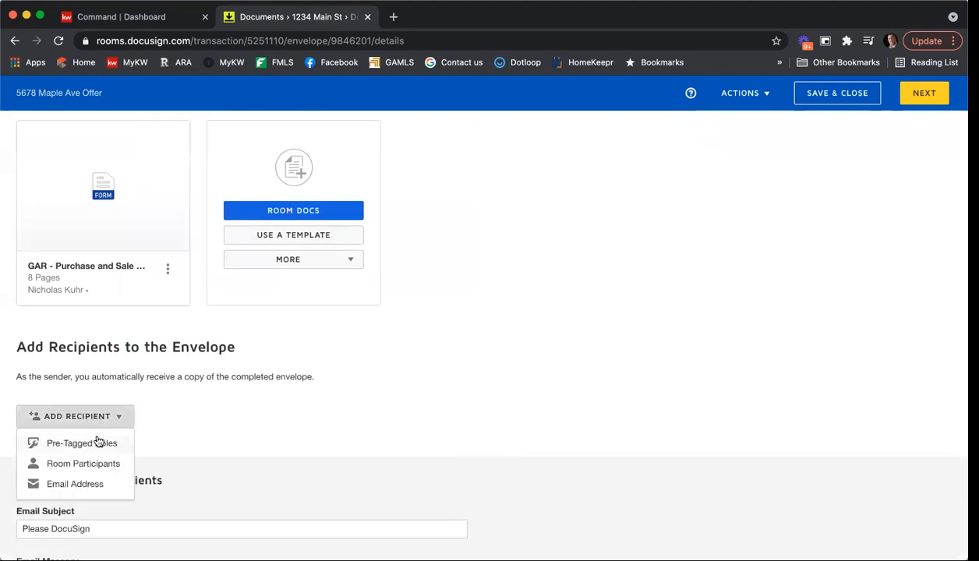
click(96, 442)
click(672, 228)
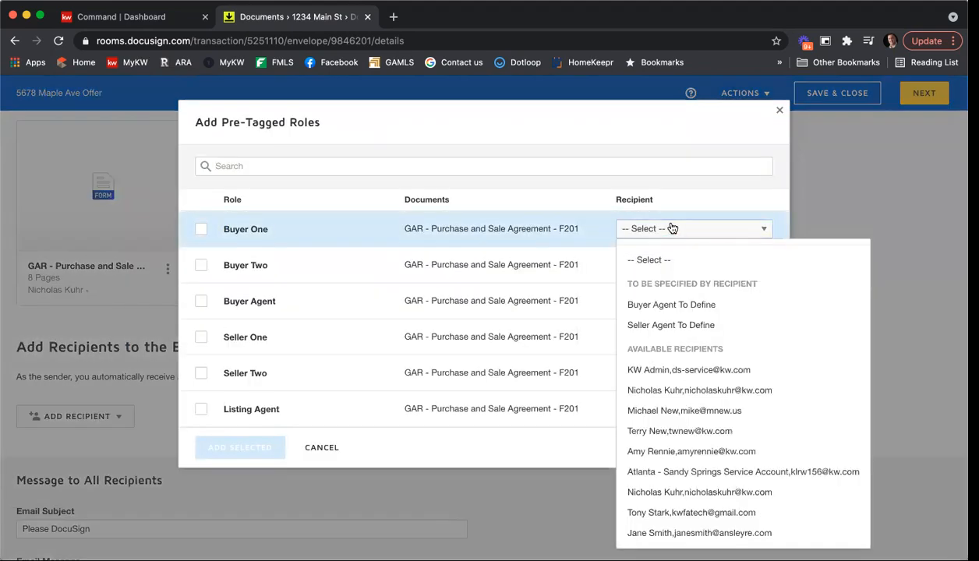
click(720, 514)
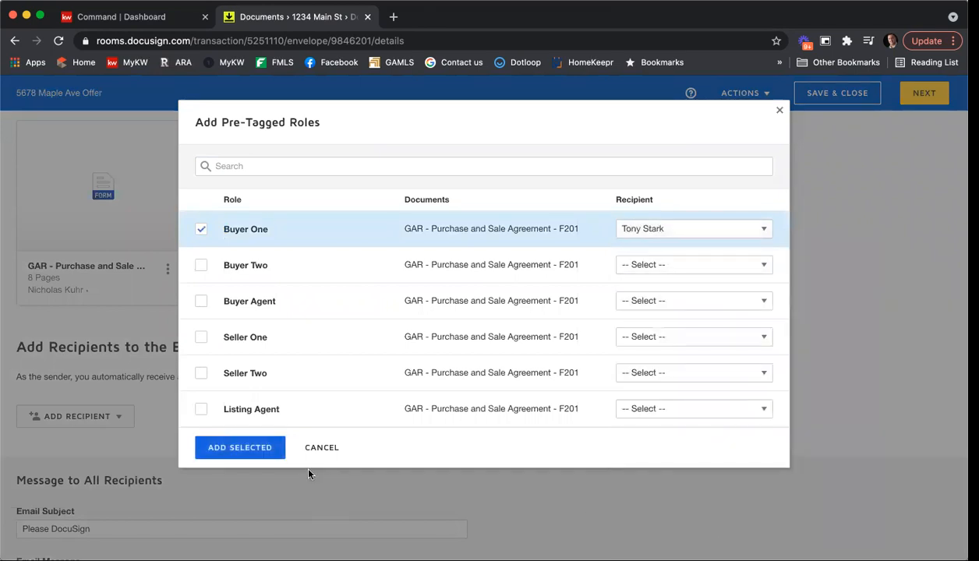
click(240, 447)
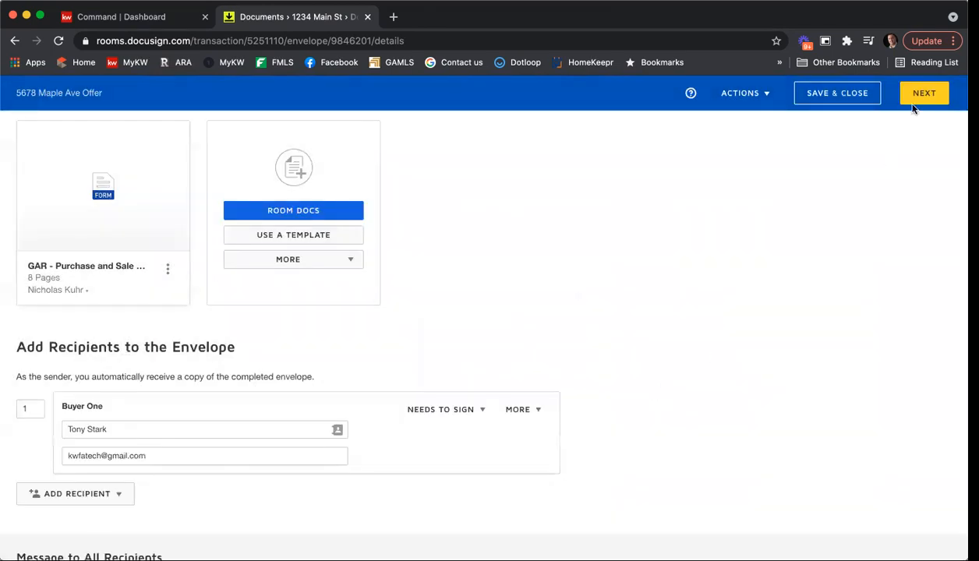
Step: Review the agreement down to its page 8 signature section and send the envelope
click(914, 97)
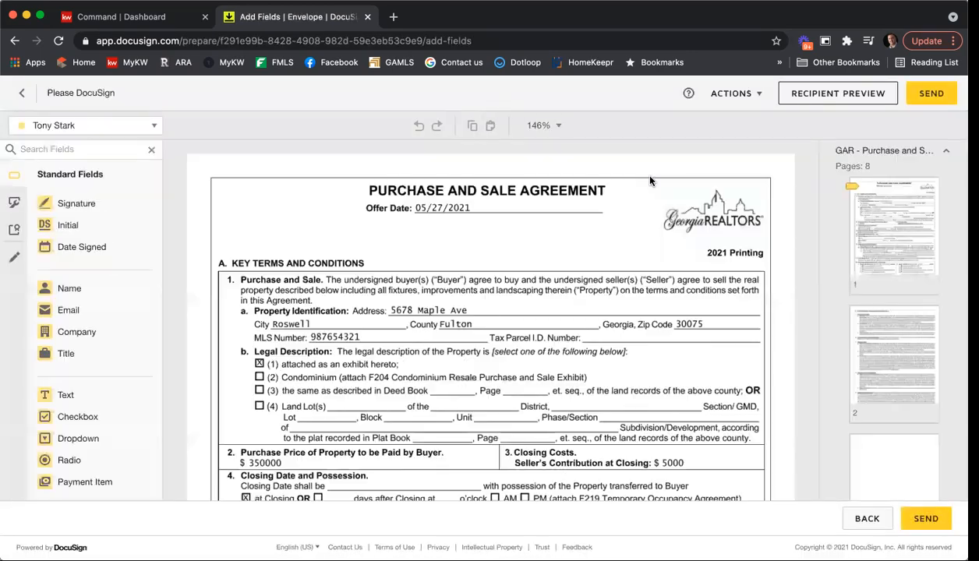
scroll(707, 226, down, 10)
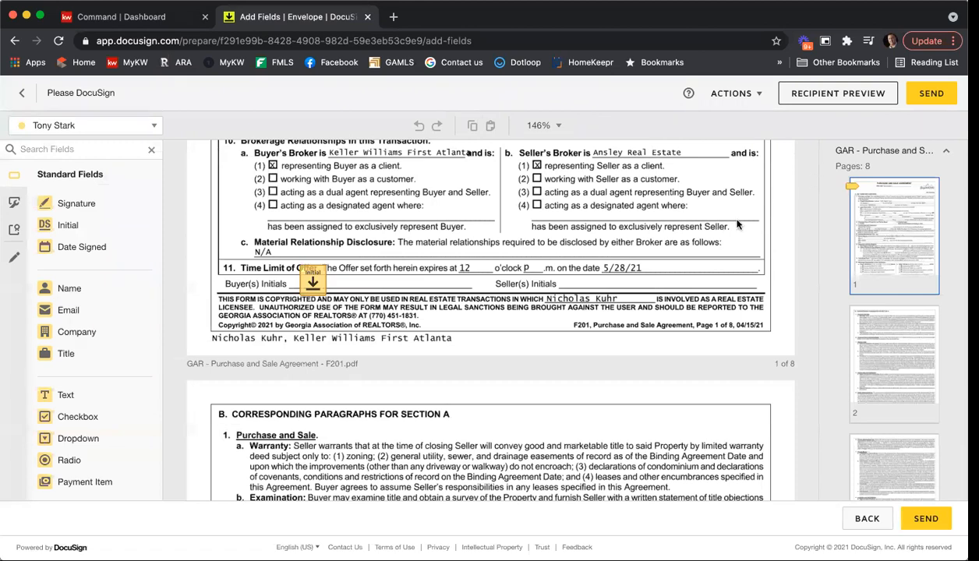
scroll(897, 234, down, 6)
scroll(896, 245, down, 4)
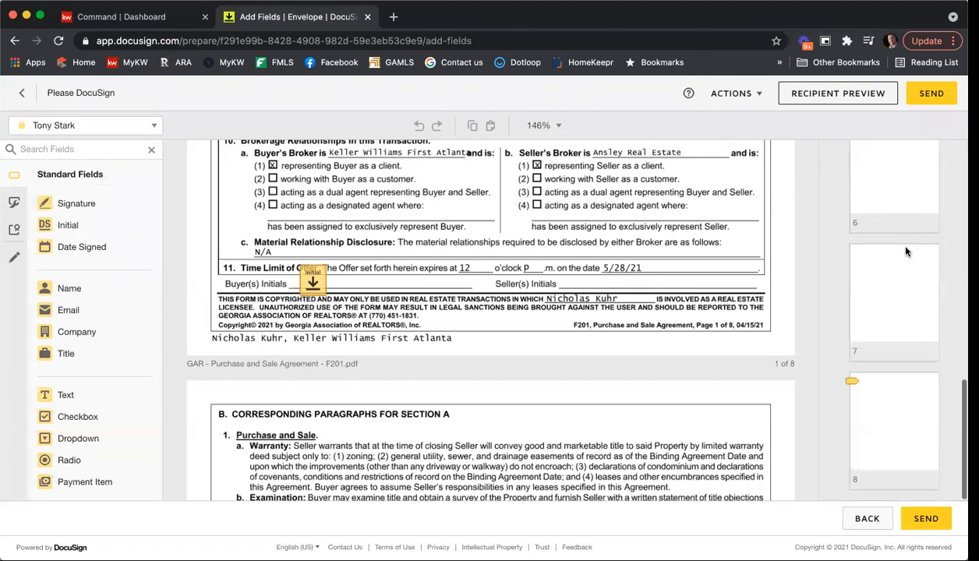
click(917, 394)
scroll(495, 261, down, 5)
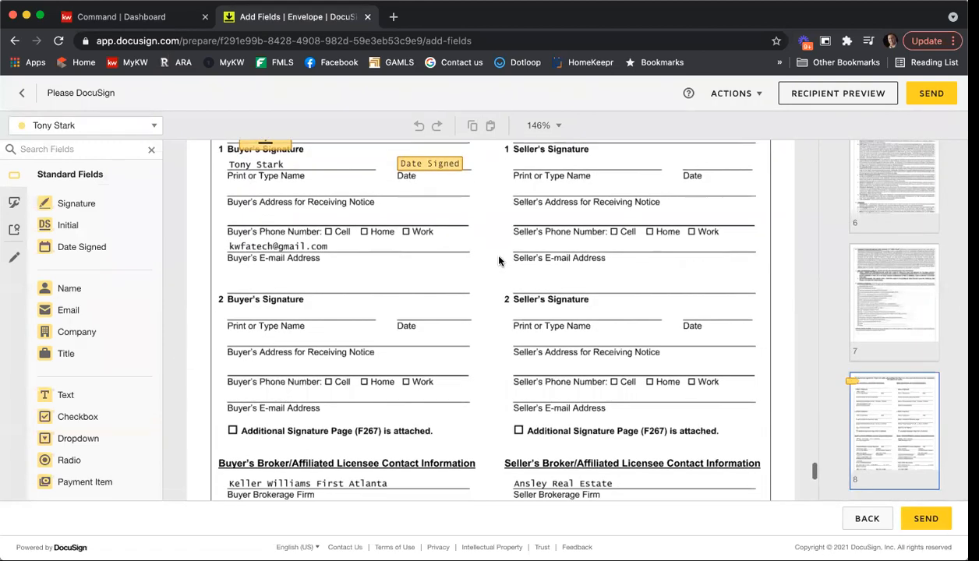
click(937, 522)
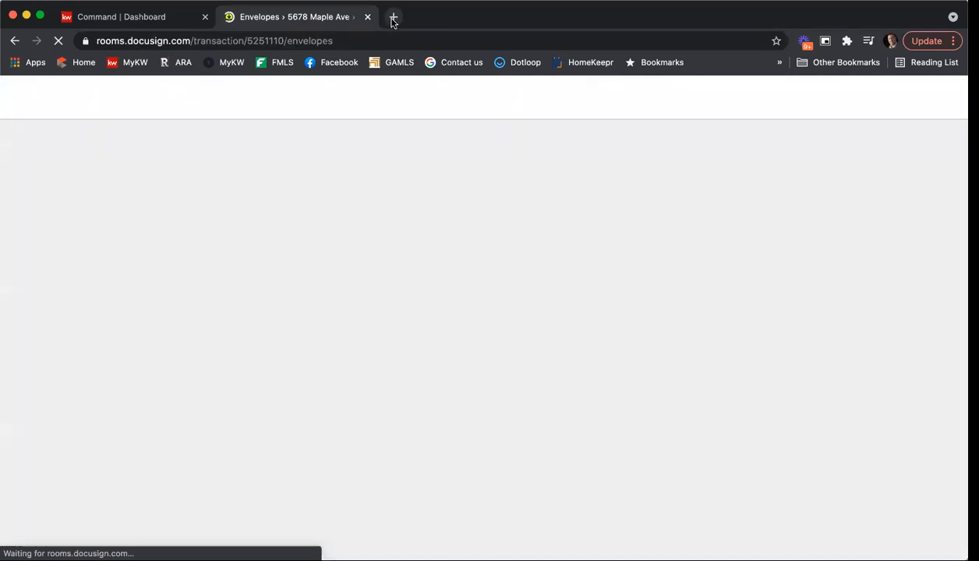
Step: In a new tab, go to Gmail and sign in to the signed-out second Google account with its password
click(392, 17)
text(gmail.com)
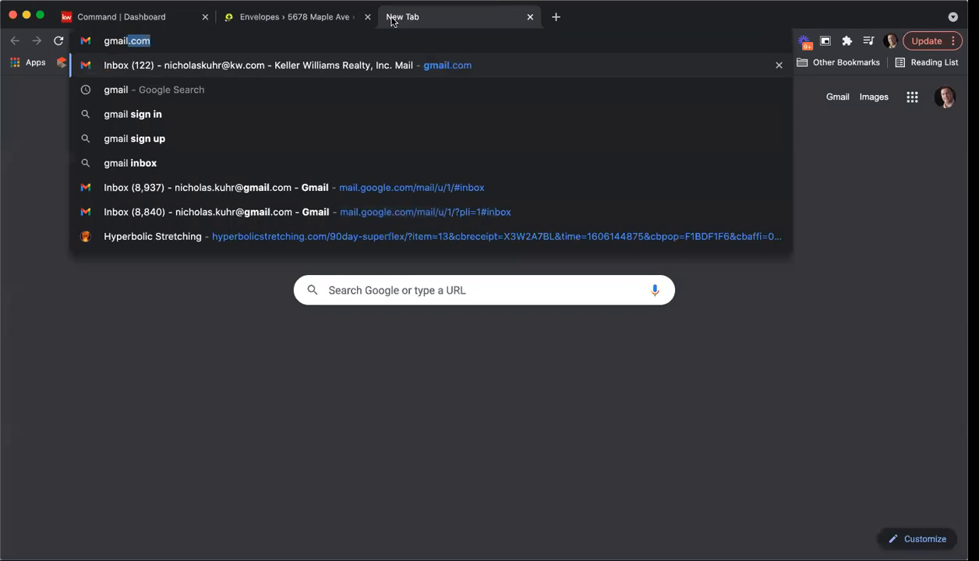
key(Return)
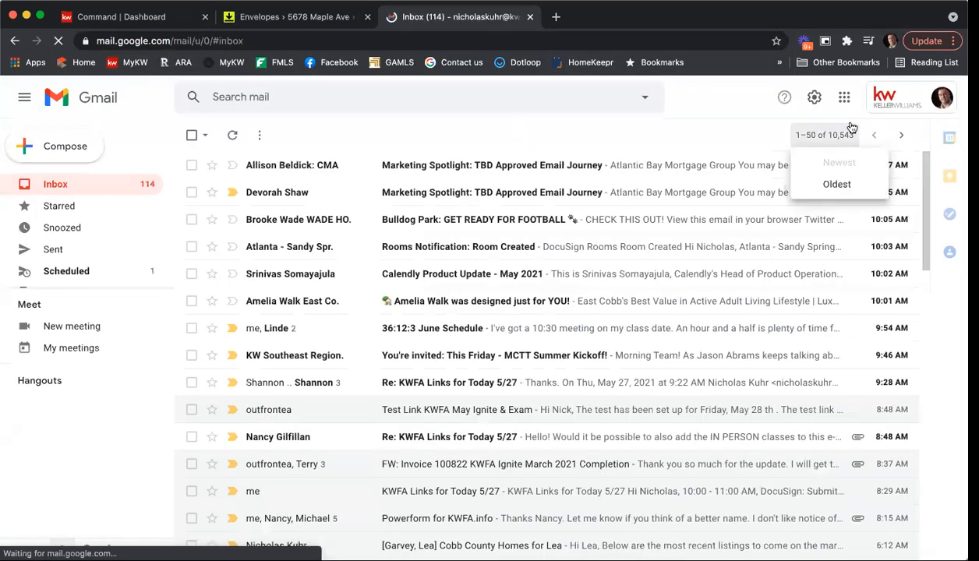
click(889, 102)
click(887, 349)
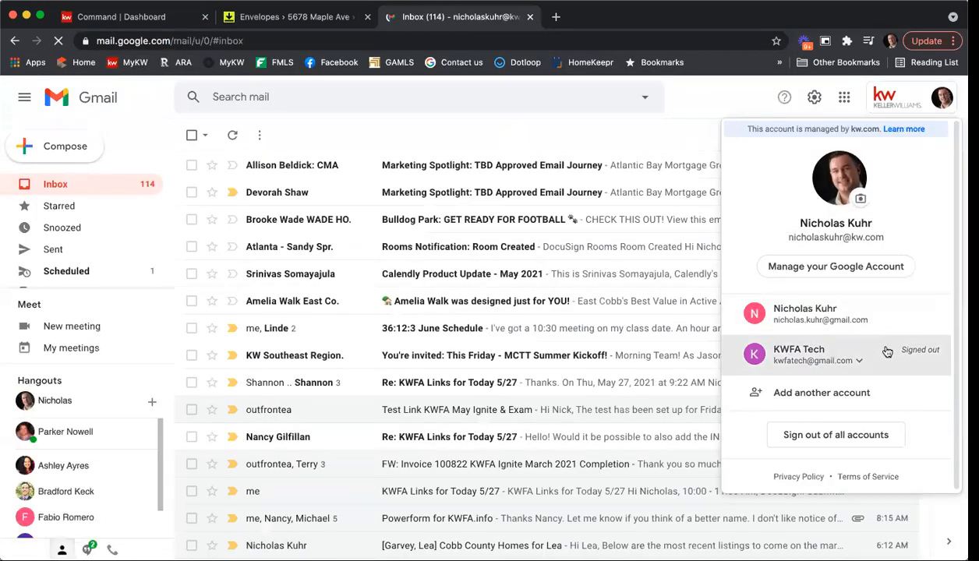
click(782, 383)
click(583, 334)
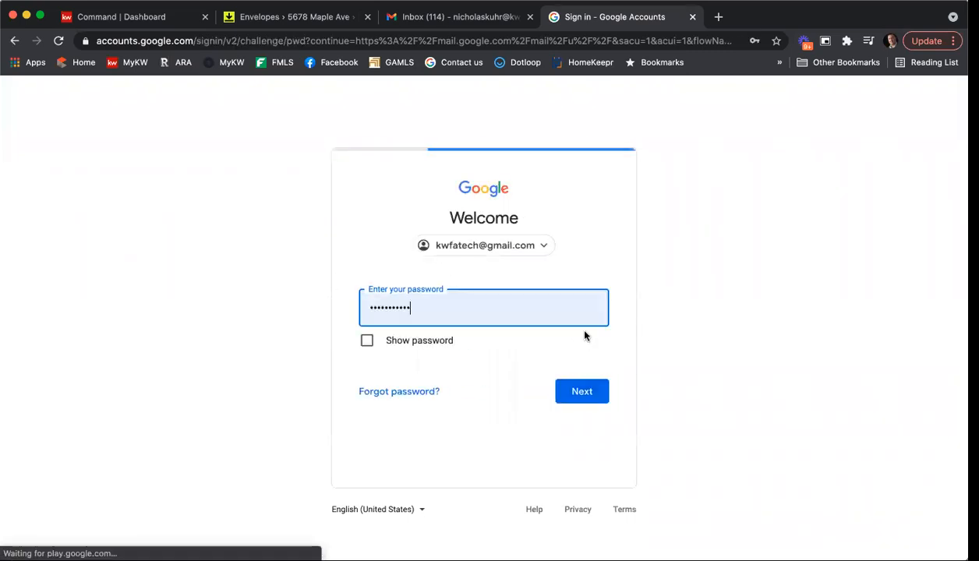
click(581, 389)
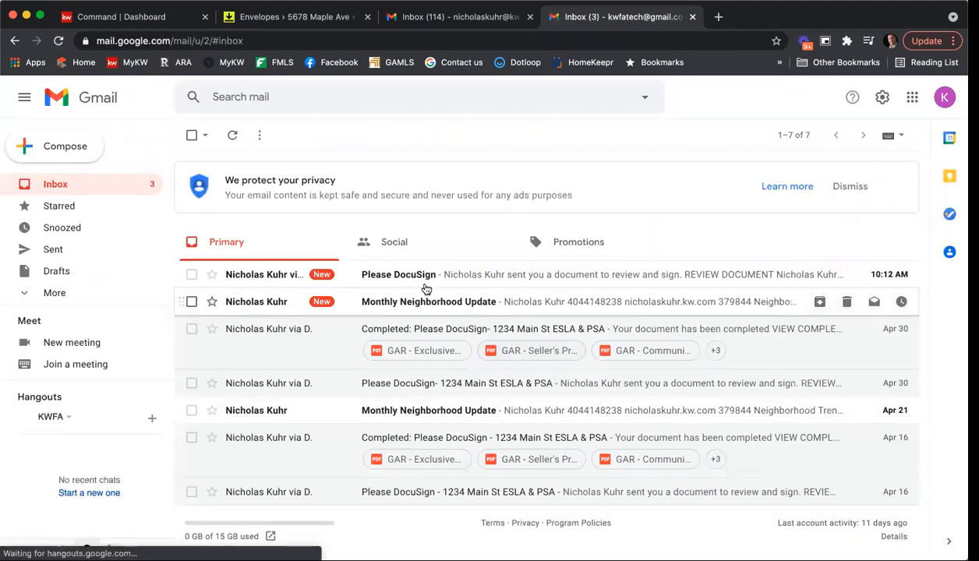
Step: Open the 'Please DocuSign' email and follow its Review Document link
click(420, 281)
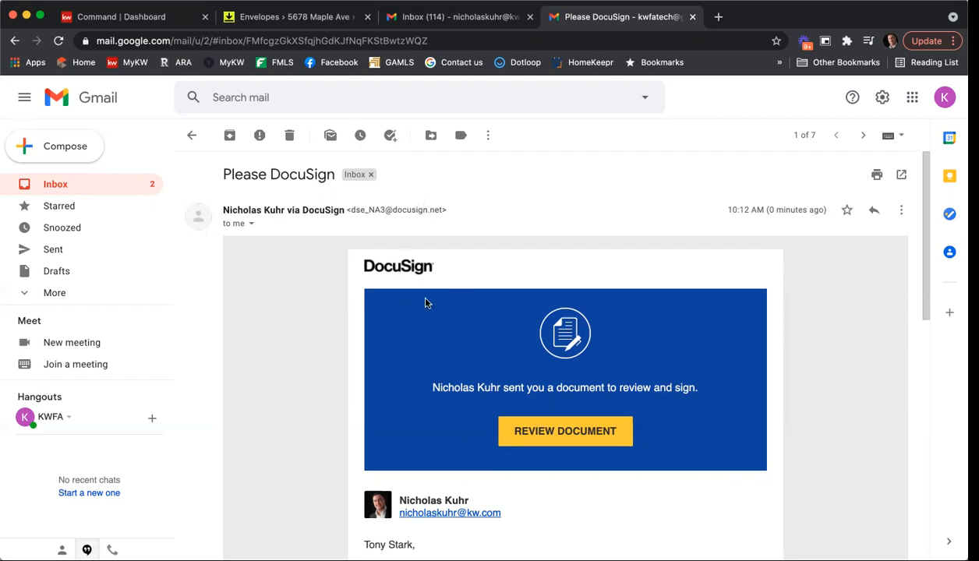
scroll(350, 286, down, 5)
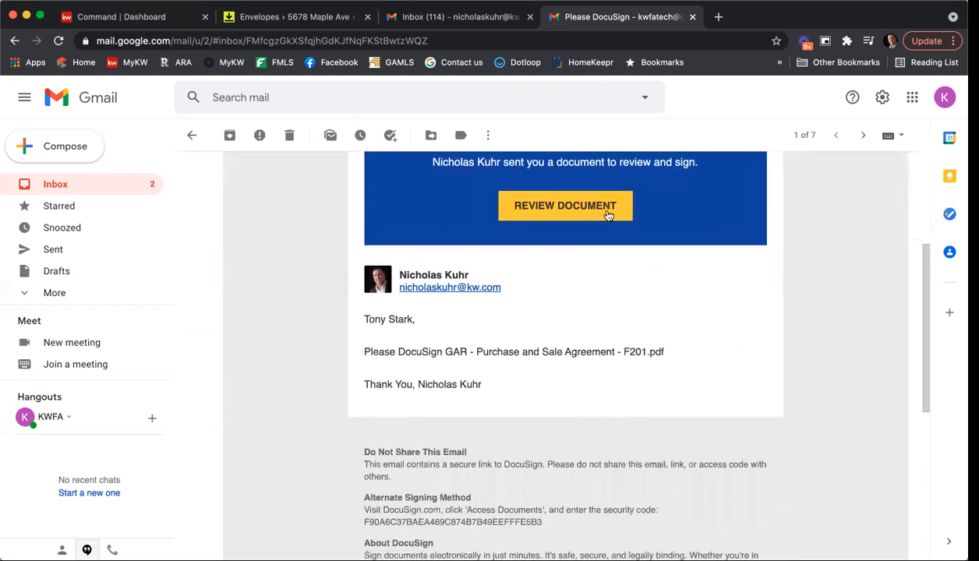
scroll(586, 297, up, 2)
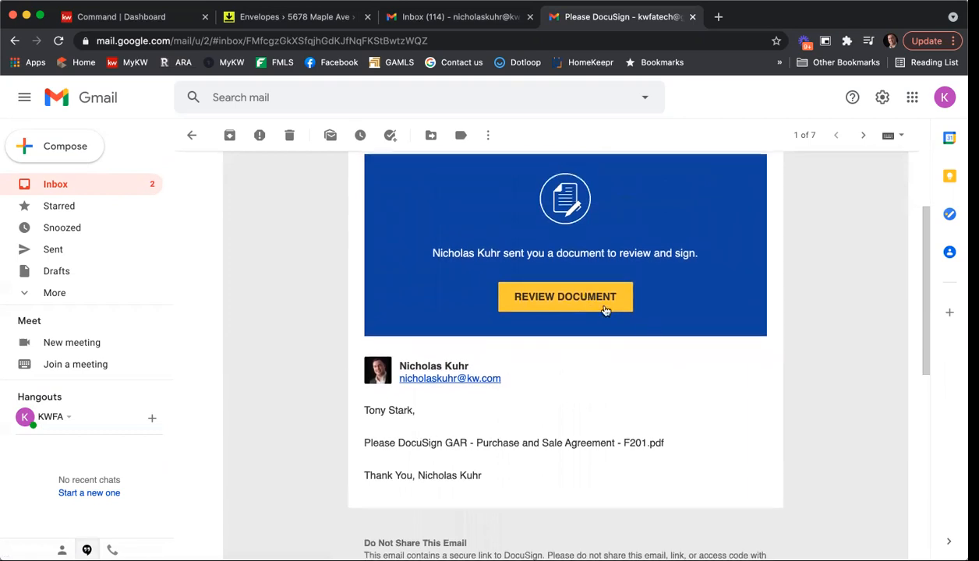
click(551, 299)
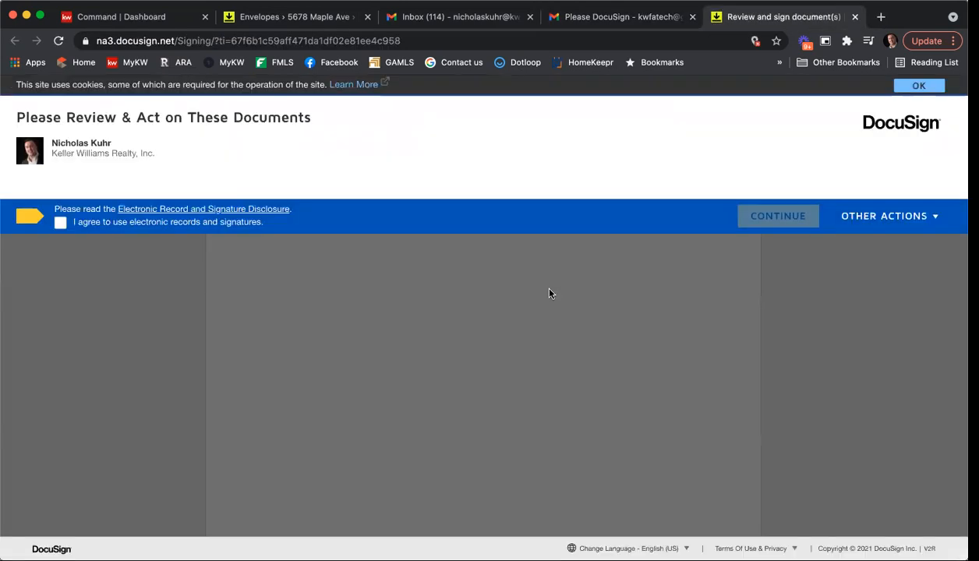
Step: Consent to electronic signing and adopt the buyer's initials in the required initials field
click(59, 223)
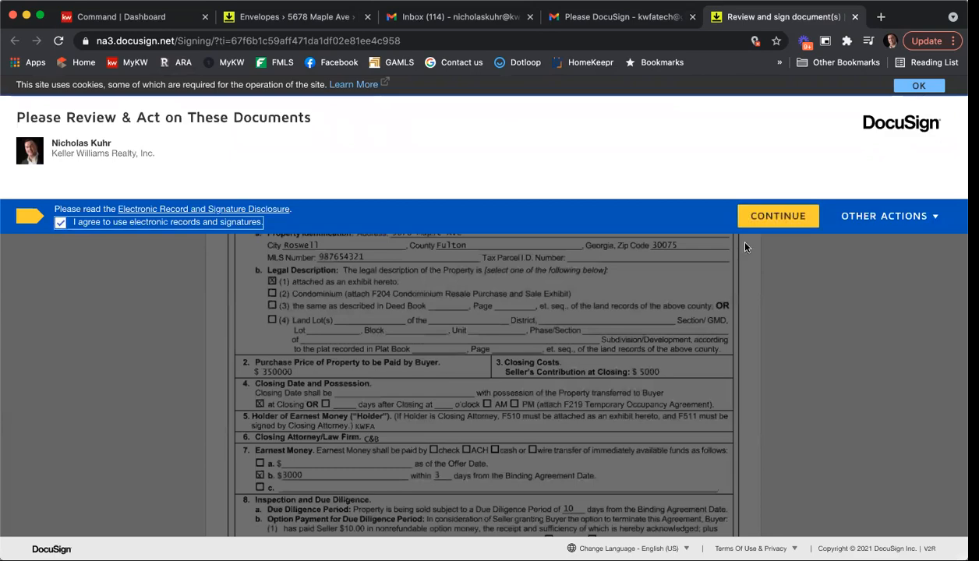
click(750, 216)
click(137, 209)
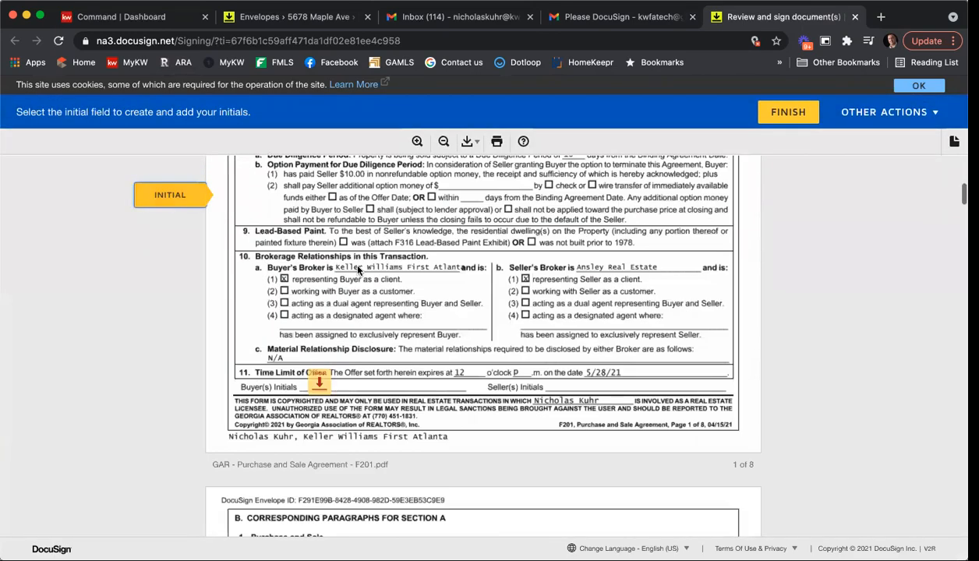
click(312, 336)
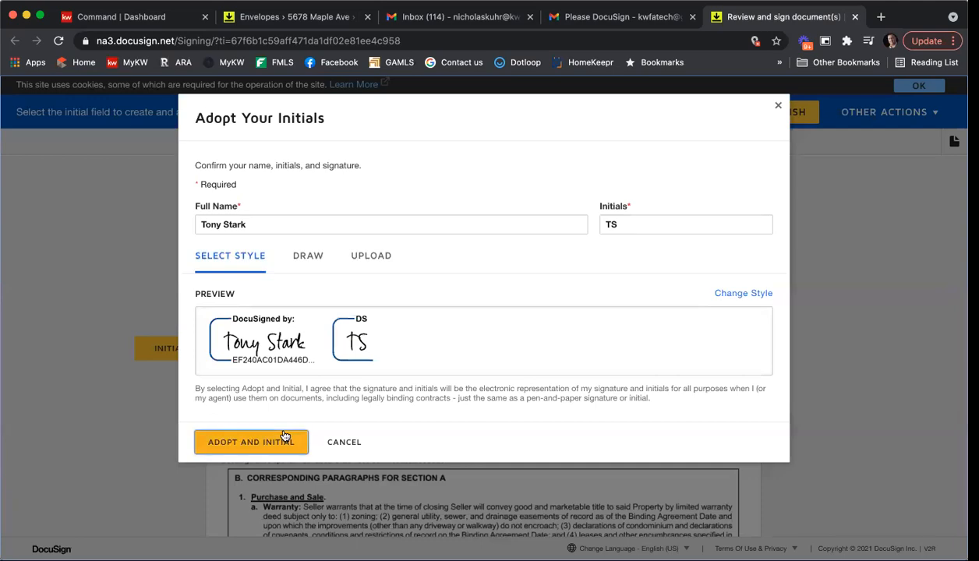
click(276, 440)
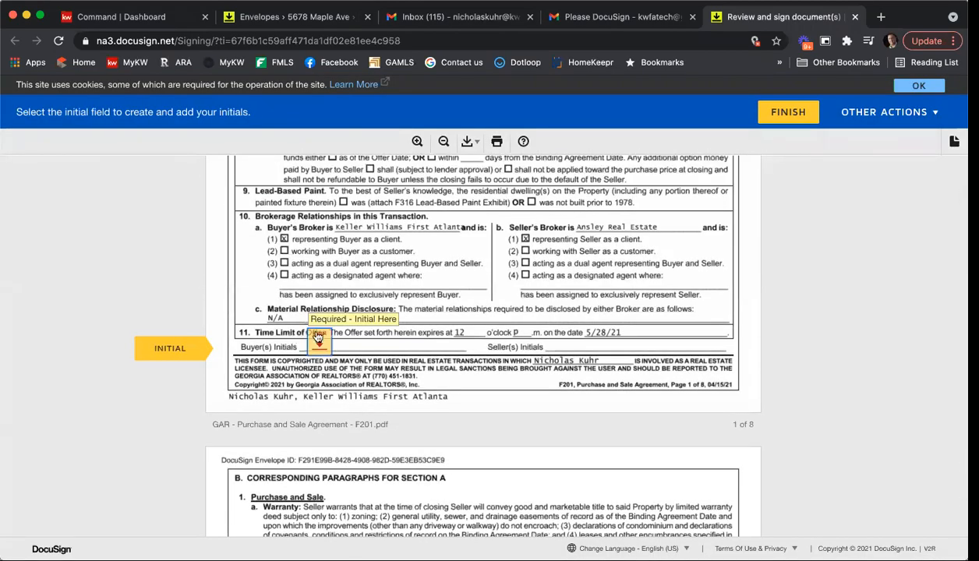
click(312, 333)
Step: Finish signing, decline account creation, and return to the room's envelopes list
click(764, 110)
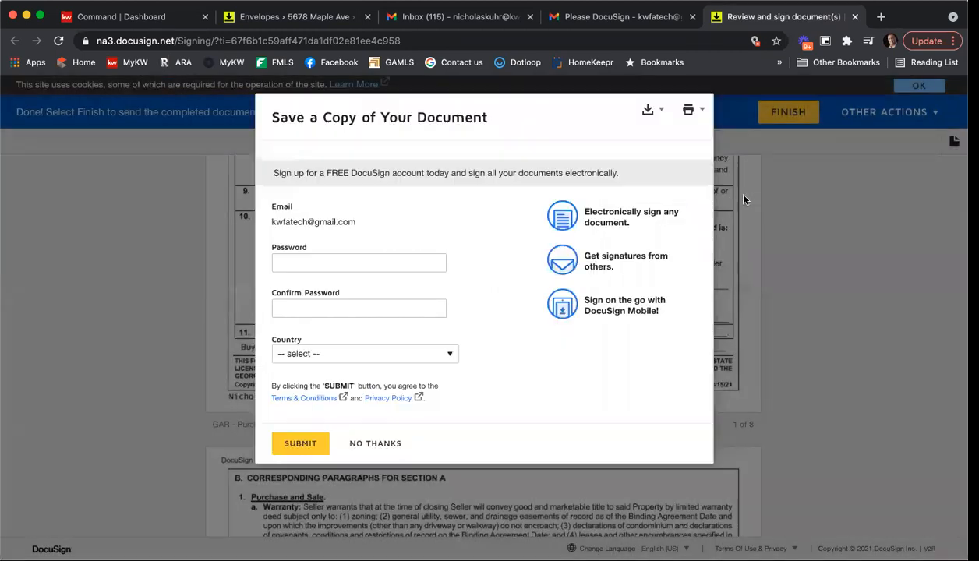
click(358, 441)
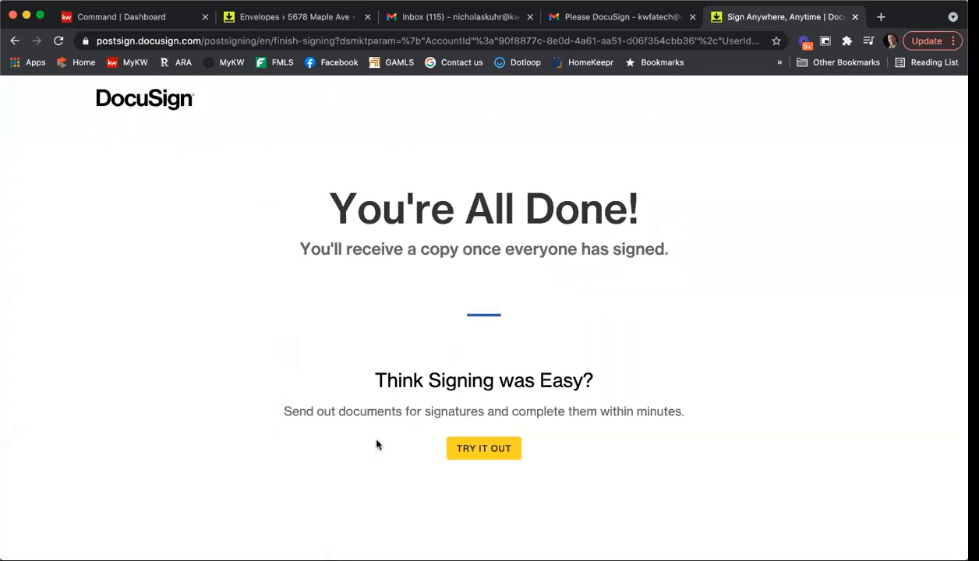
click(855, 16)
click(285, 21)
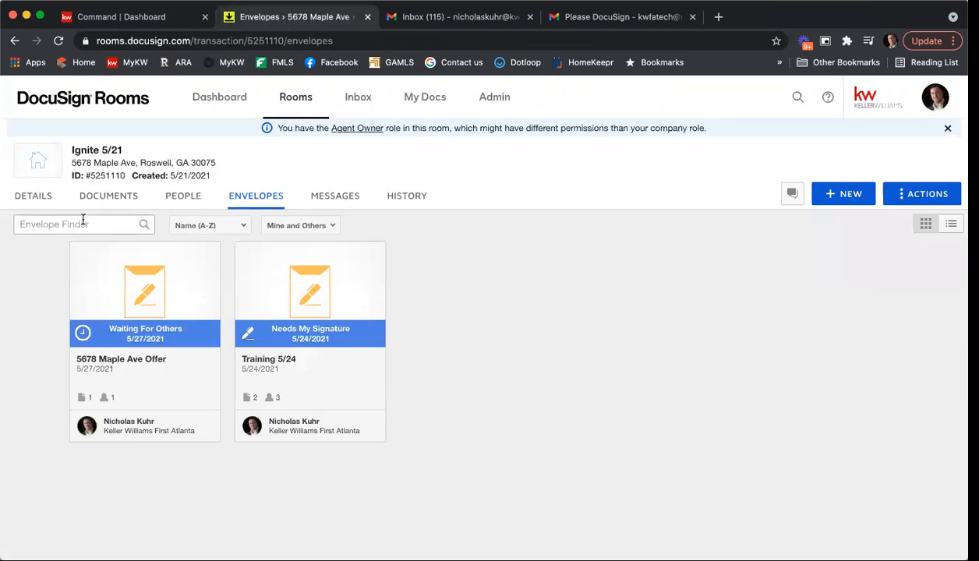
Step: Reload the envelopes page and check the 5678 Maple Ave Offer envelope's details
click(484, 37)
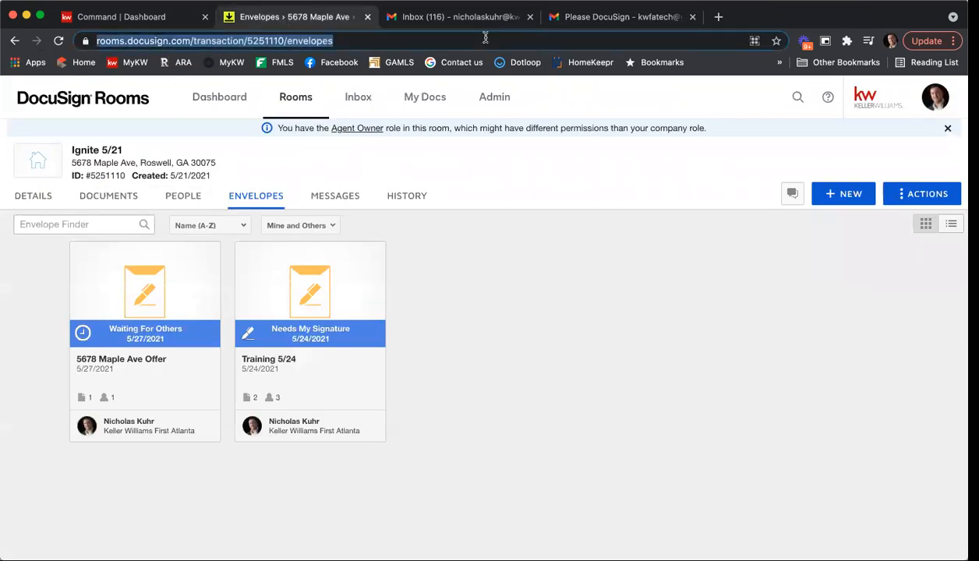
key(Return)
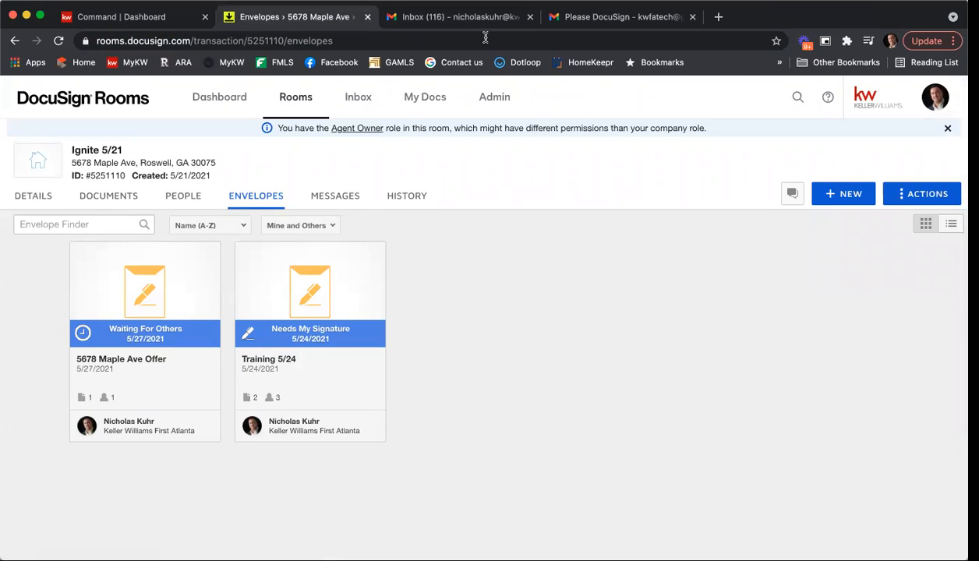
click(163, 285)
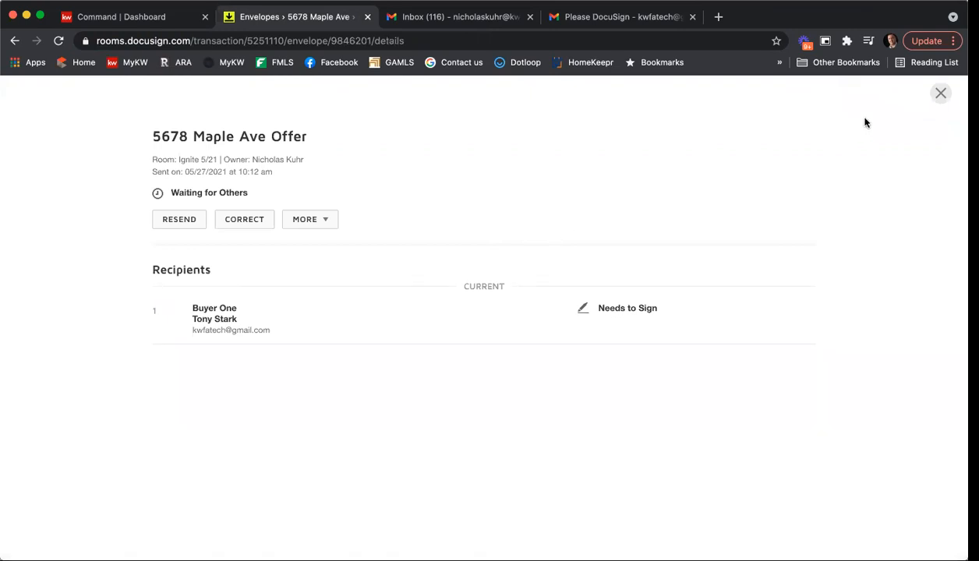
click(941, 93)
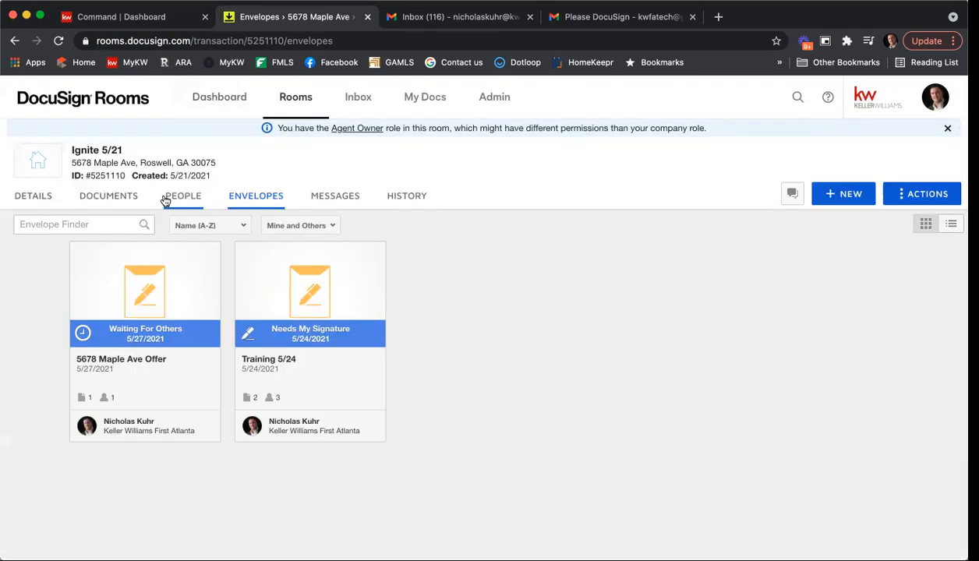
Step: Compare the room's documents list with the 5678 Maple Ave Offer envelope details
click(120, 196)
scroll(637, 241, down, 3)
scroll(638, 243, up, 3)
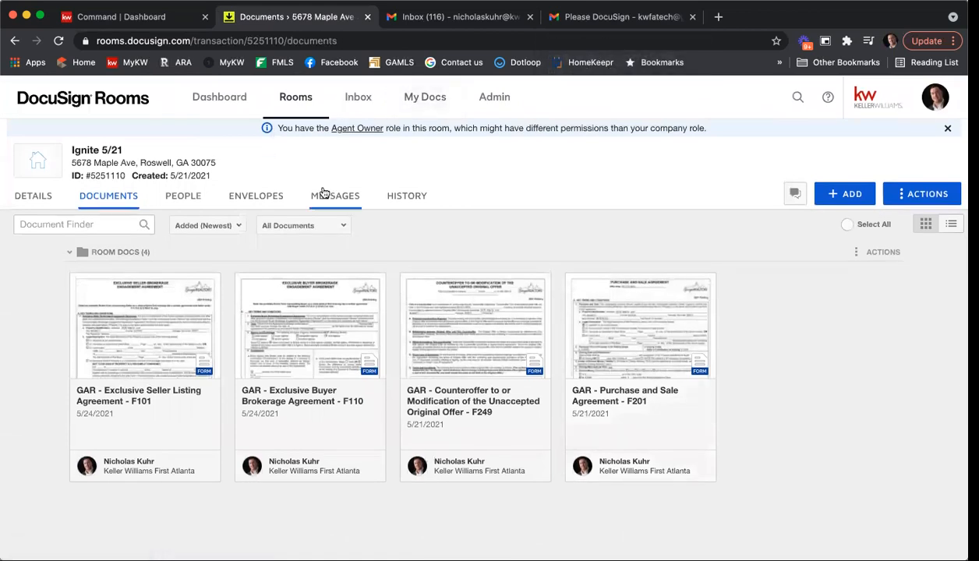
click(274, 194)
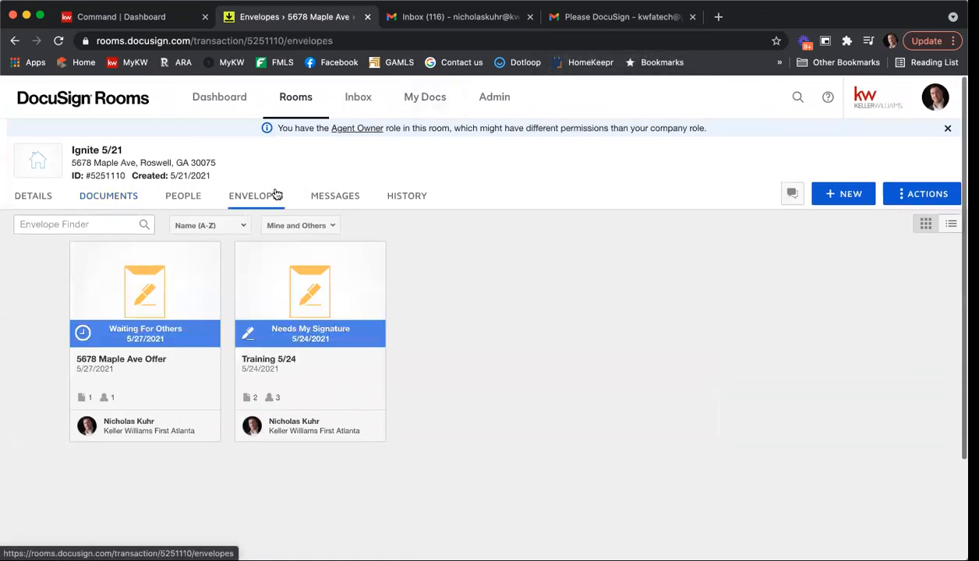
click(161, 306)
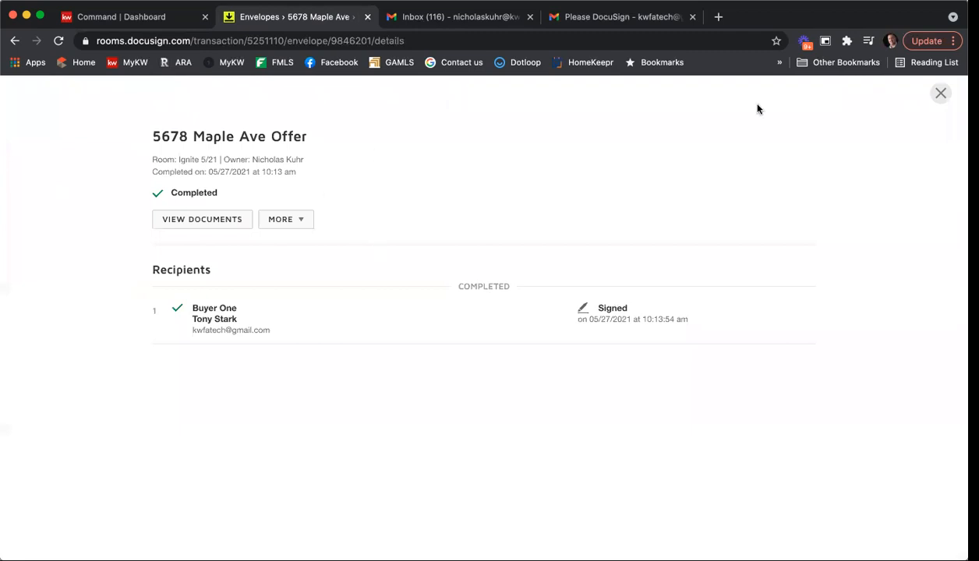
click(941, 94)
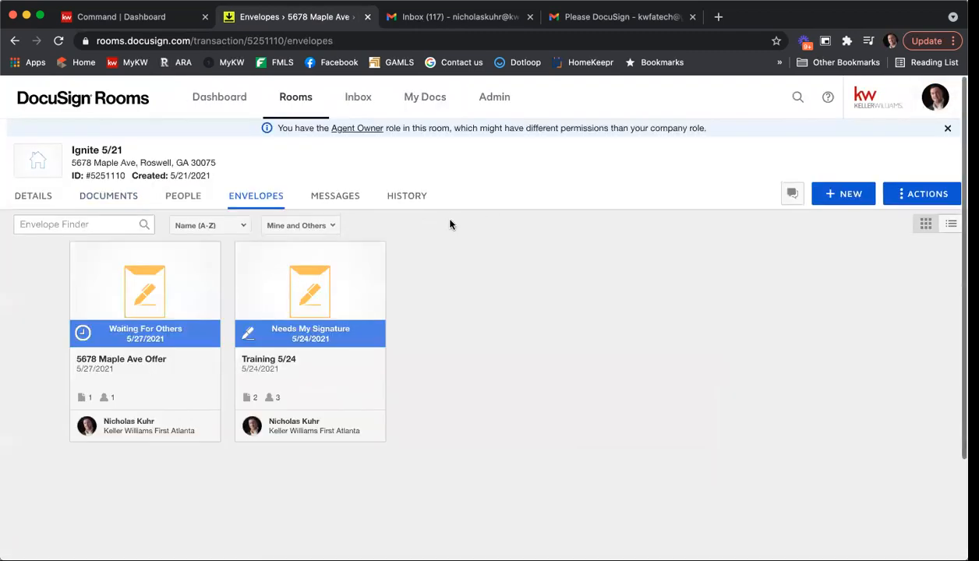
Step: Reload the room so the signed F201 agreement and its Offer certificate appear in Documents
click(109, 196)
scroll(644, 345, down, 5)
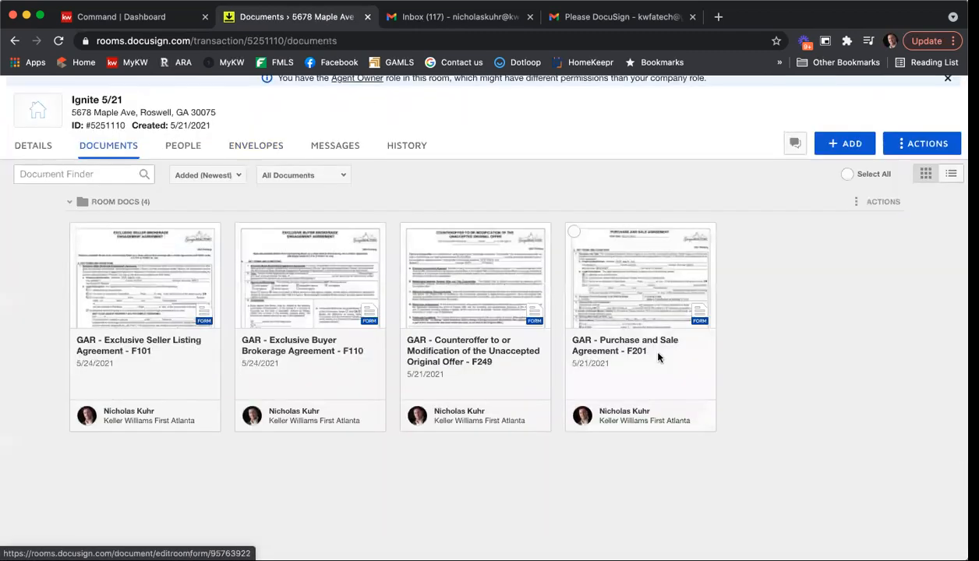
scroll(659, 357, up, 4)
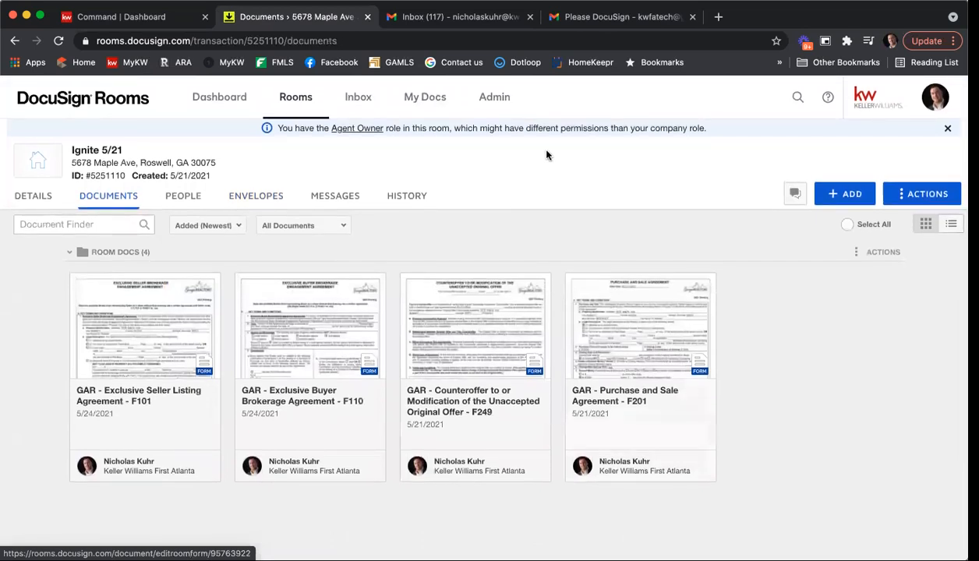
click(528, 39)
key(Return)
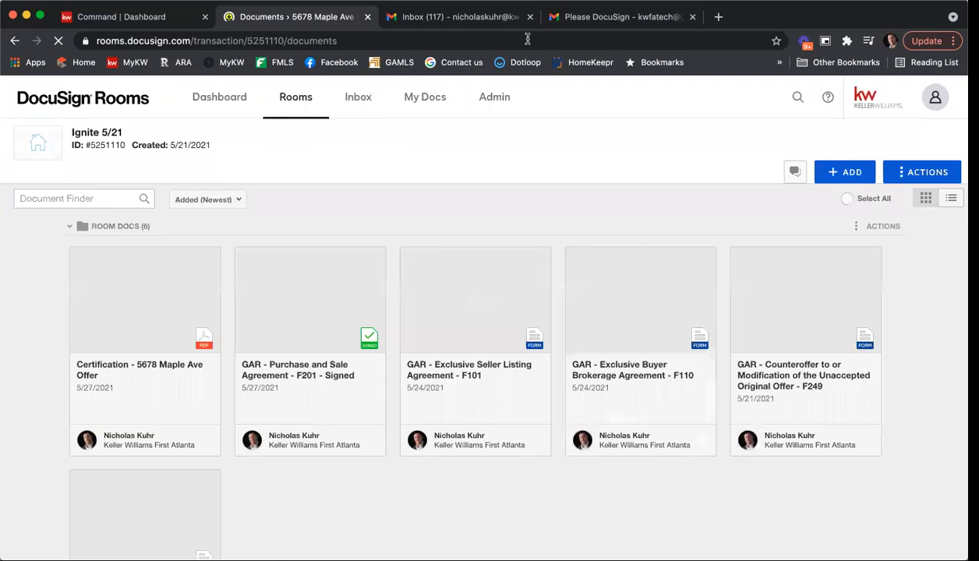
scroll(533, 212, down, 2)
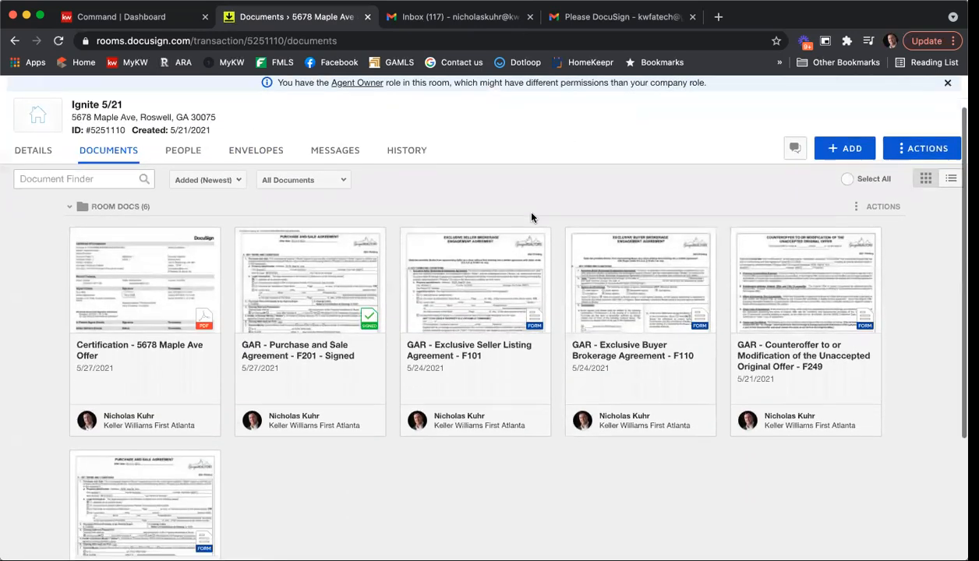
click(299, 275)
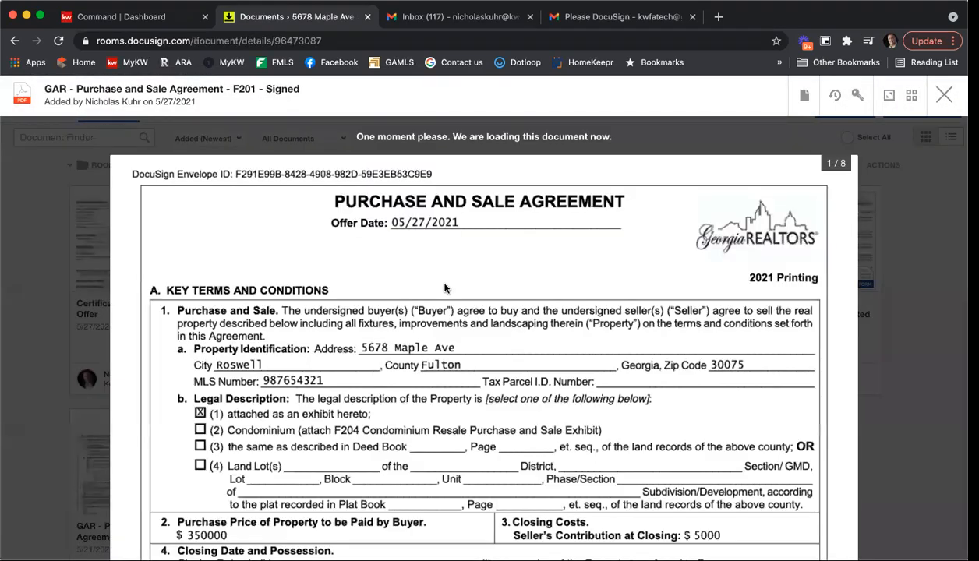
scroll(646, 295, down, 3)
scroll(876, 241, down, 6)
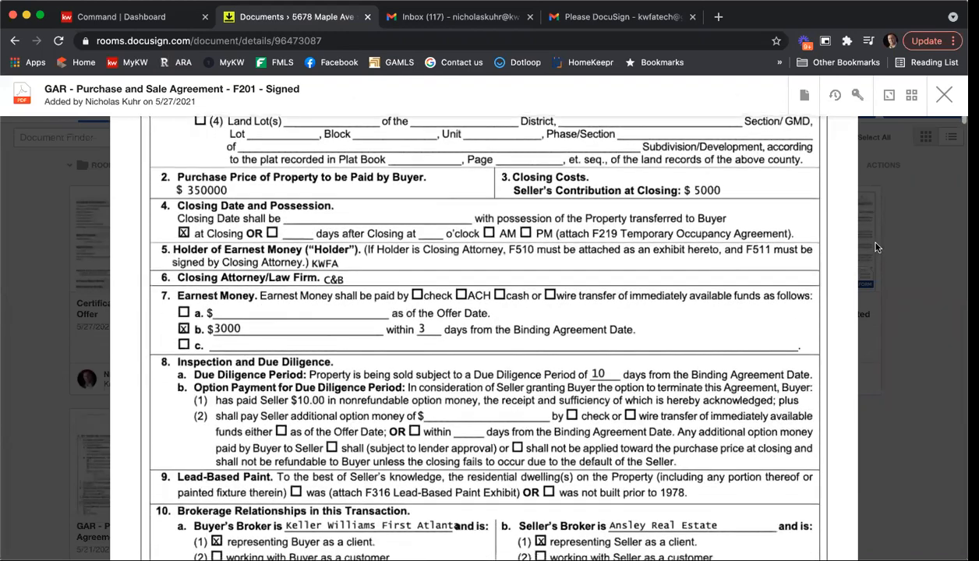
scroll(877, 247, down, 8)
drag(959, 132, 937, 505)
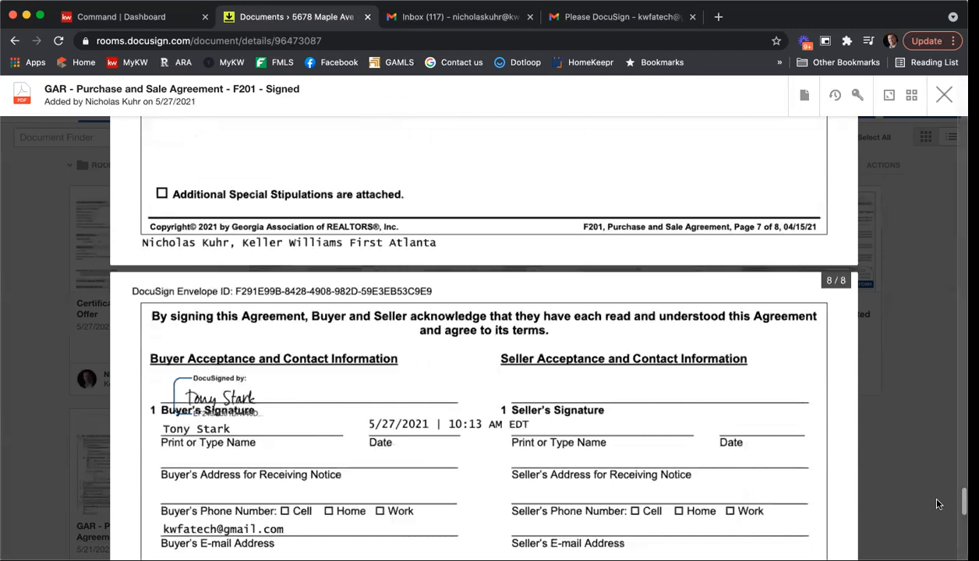
scroll(938, 505, down, 3)
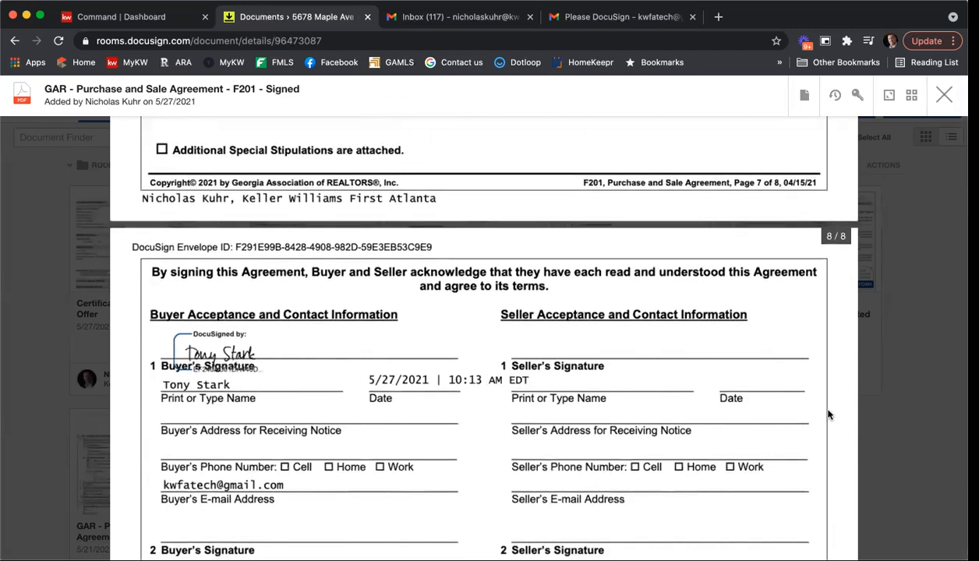
scroll(827, 415, down, 10)
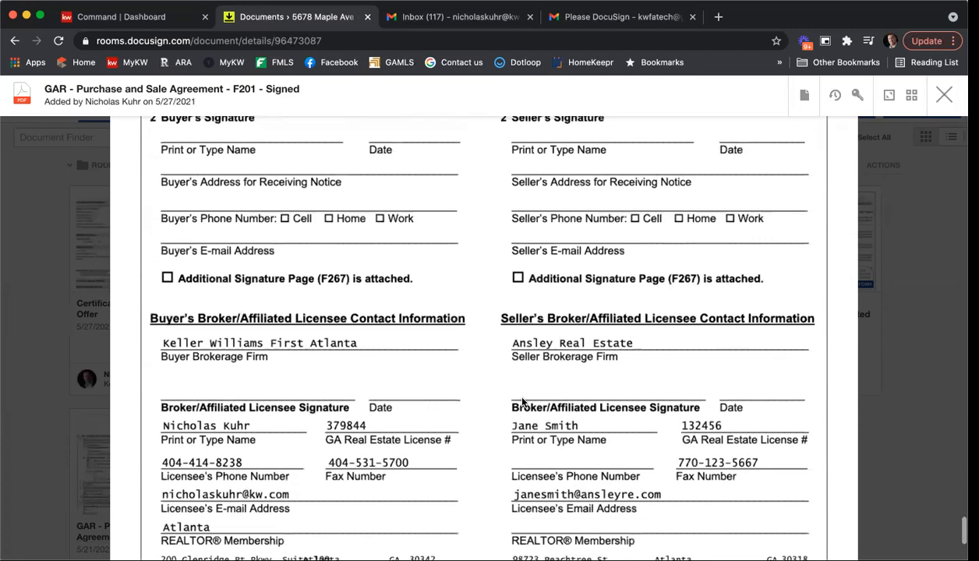
click(943, 95)
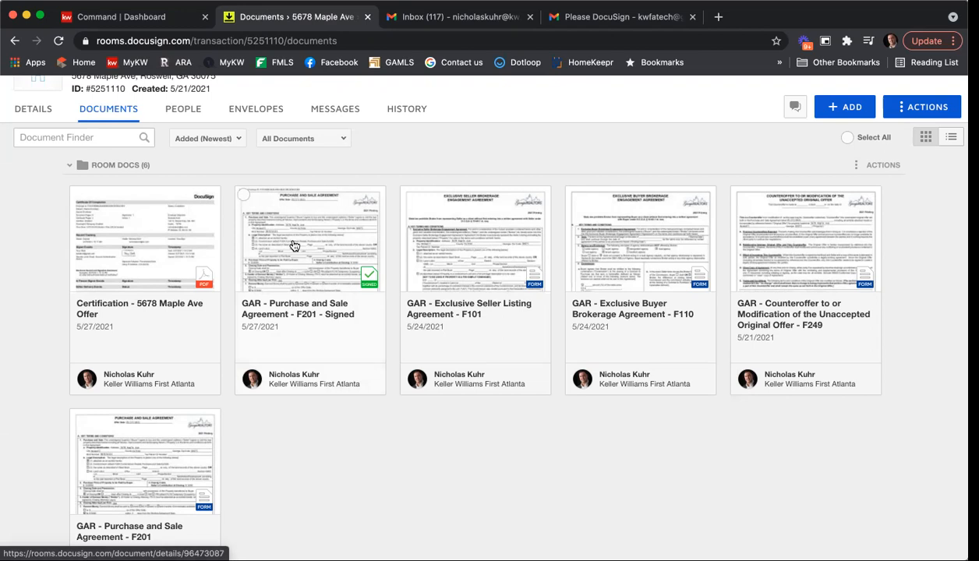
Step: Create an envelope from the signed F201 Purchase and Sale Agreement, named 5678 Binding
click(243, 196)
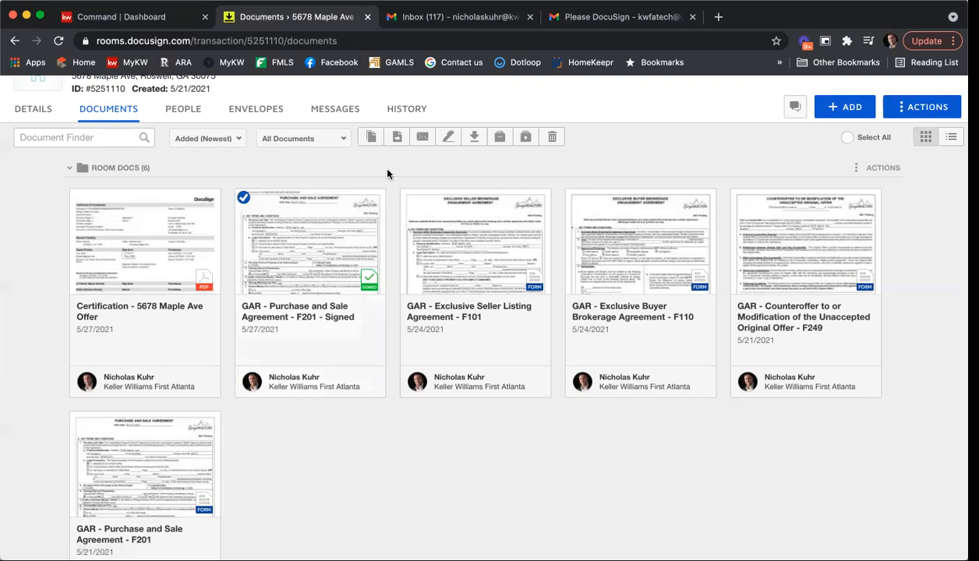
click(450, 138)
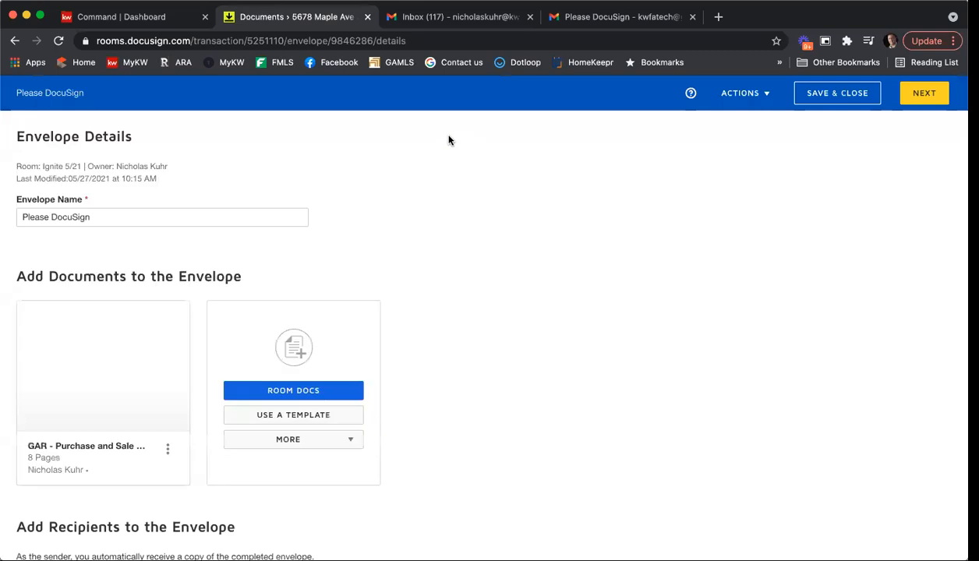
triple_click(197, 210)
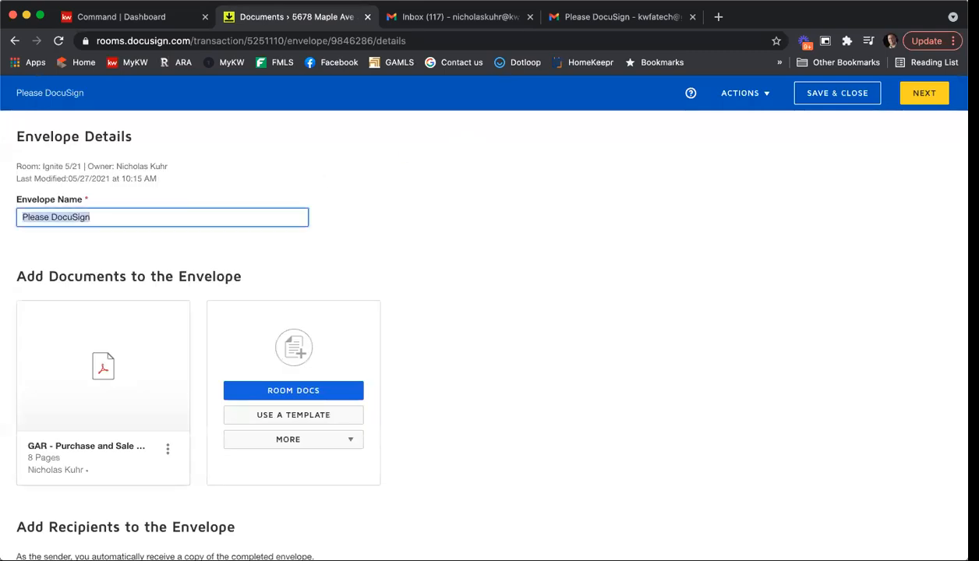
text(5678 )
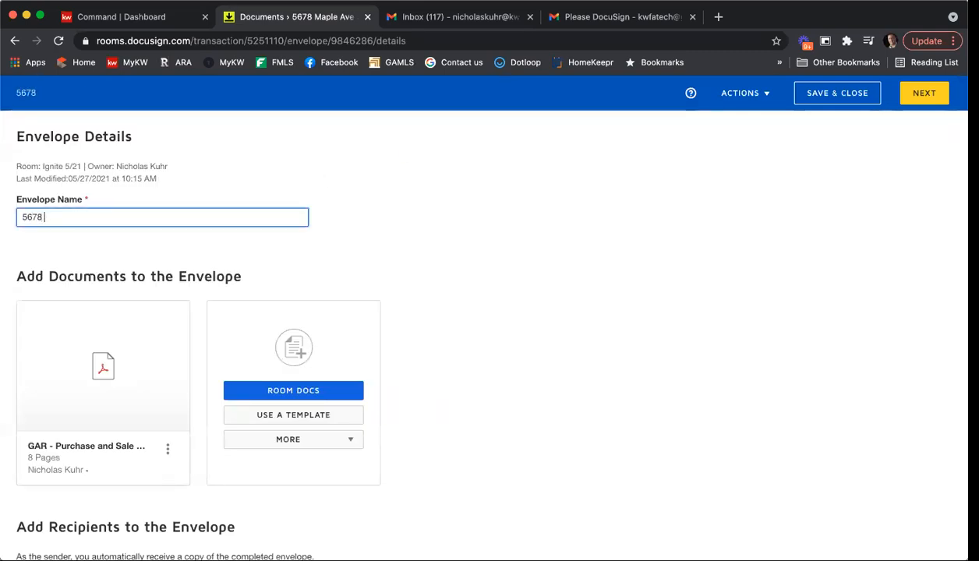
text(Binging)
scroll(713, 227, down, 2)
scroll(713, 227, down, 2)
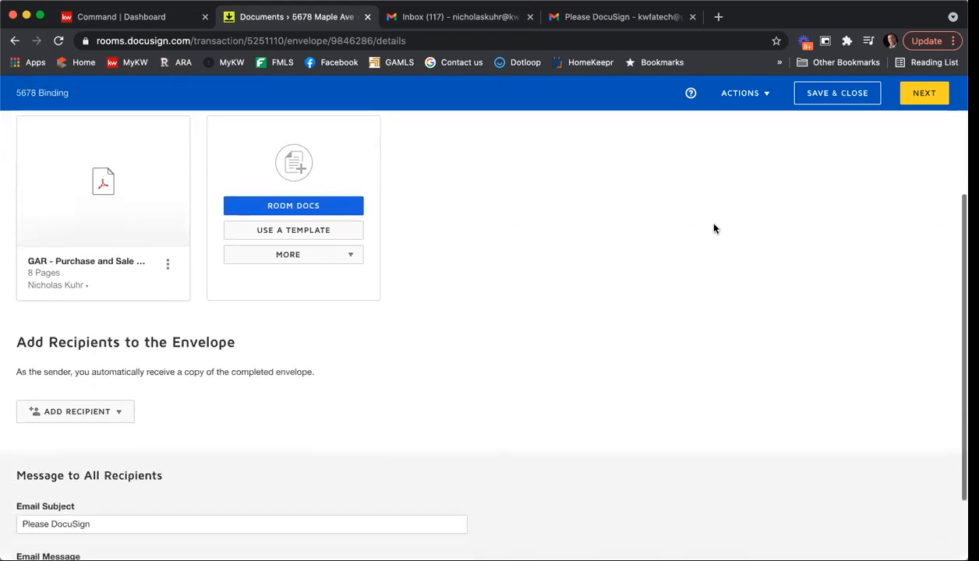
scroll(186, 371, down, 1)
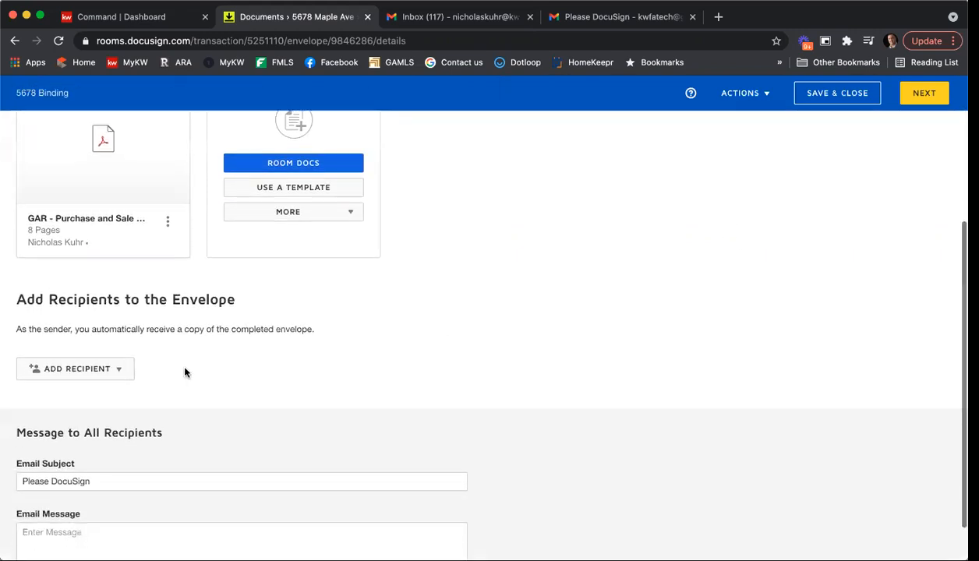
click(121, 369)
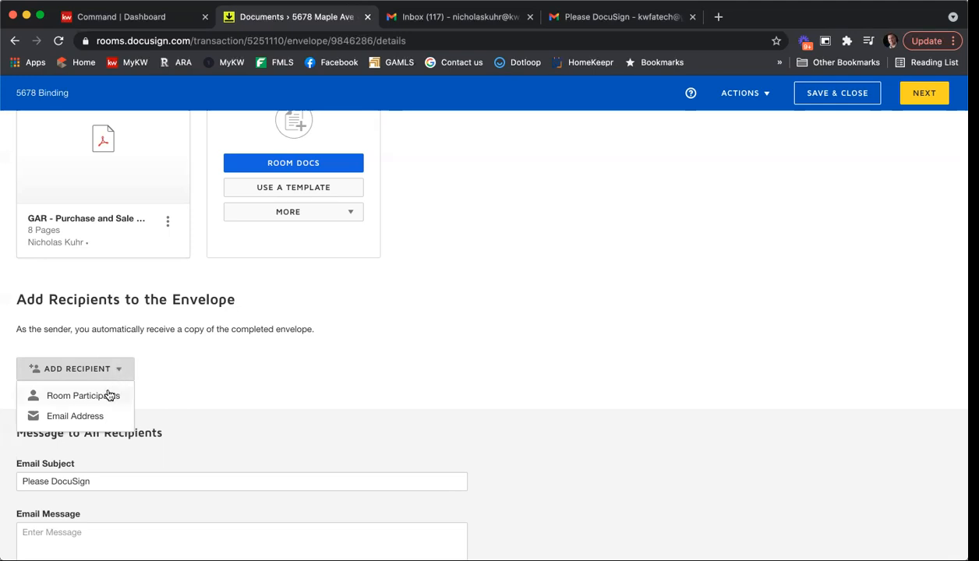
Step: Add Buyer Agent 1 from the room participants as signer, then proceed to field placement
click(112, 397)
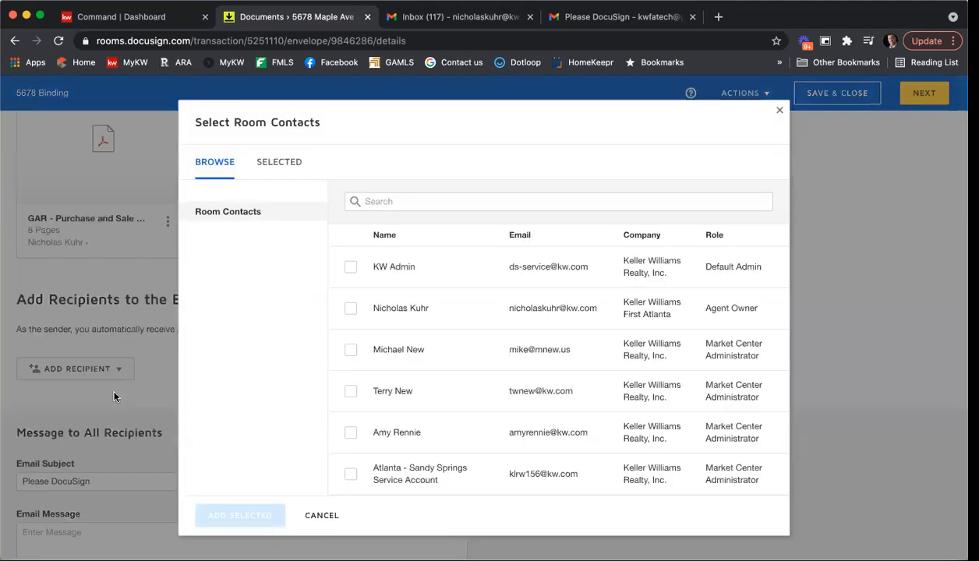
scroll(538, 312, down, 3)
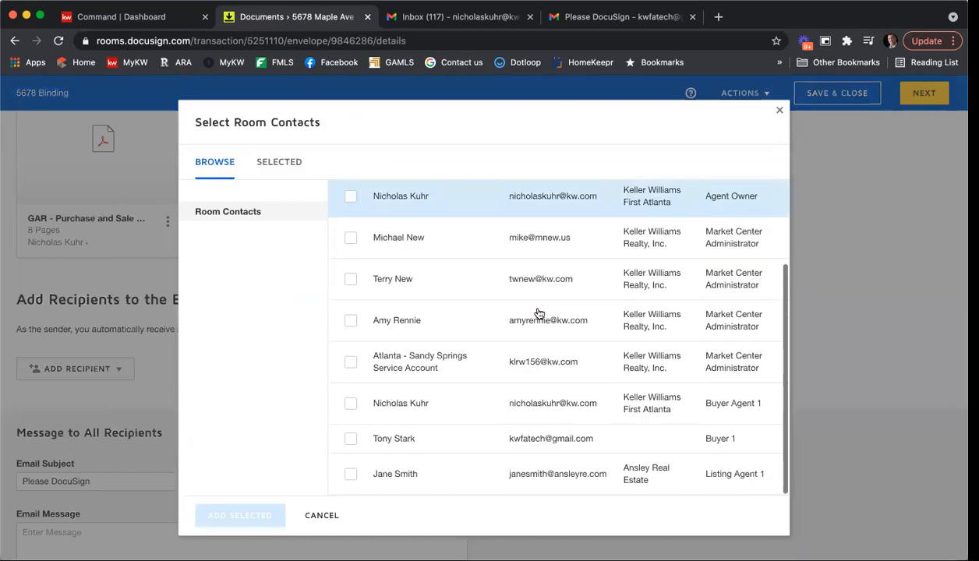
click(351, 405)
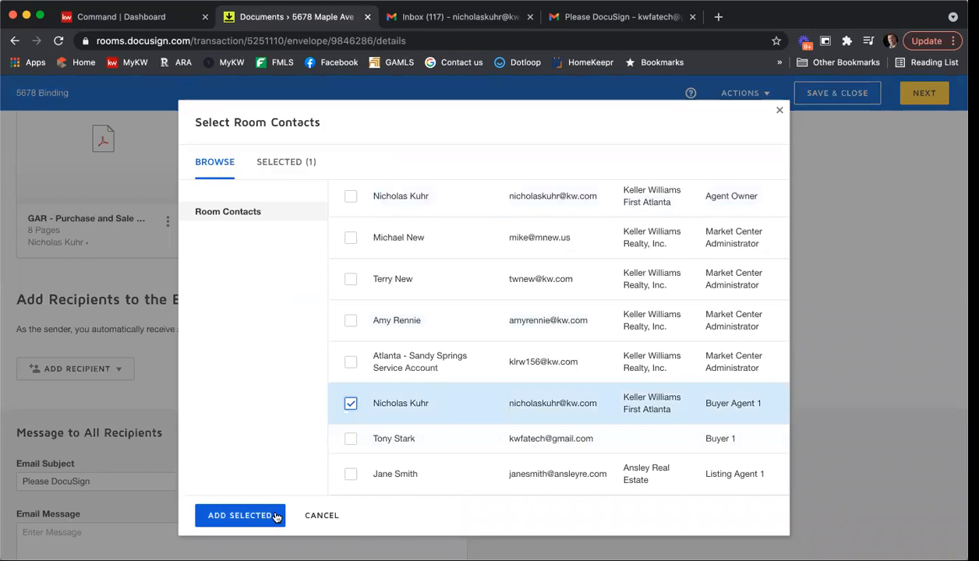
click(246, 515)
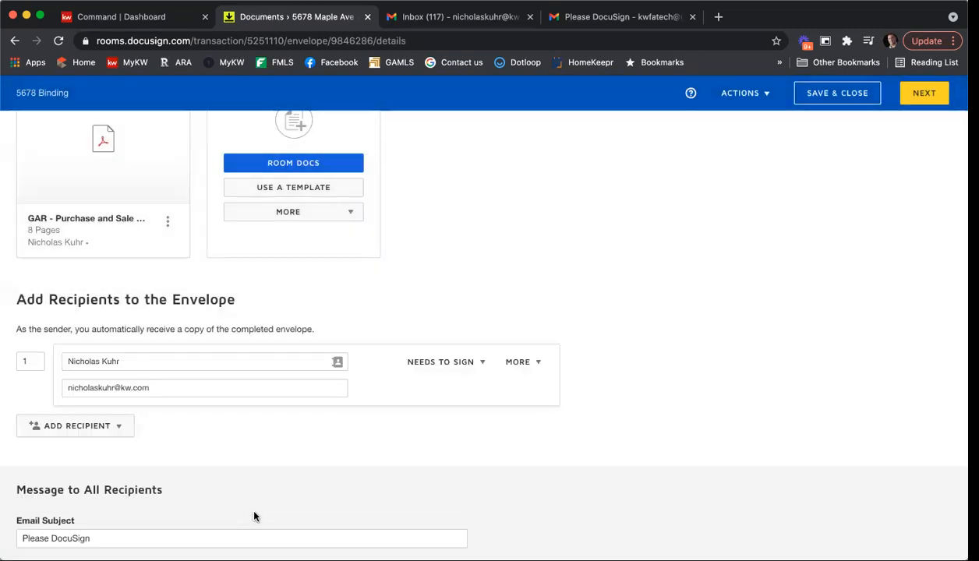
scroll(670, 386, down, 3)
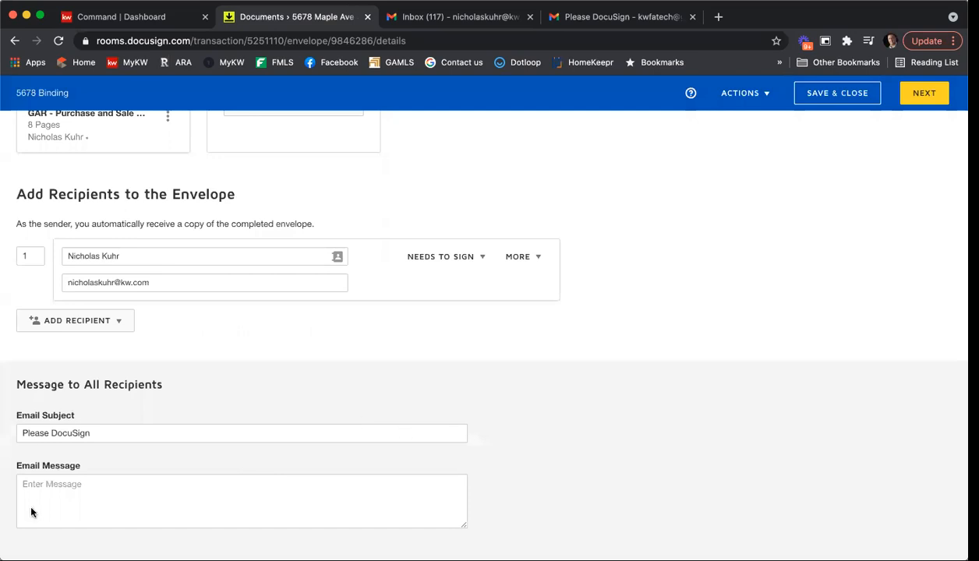
click(908, 97)
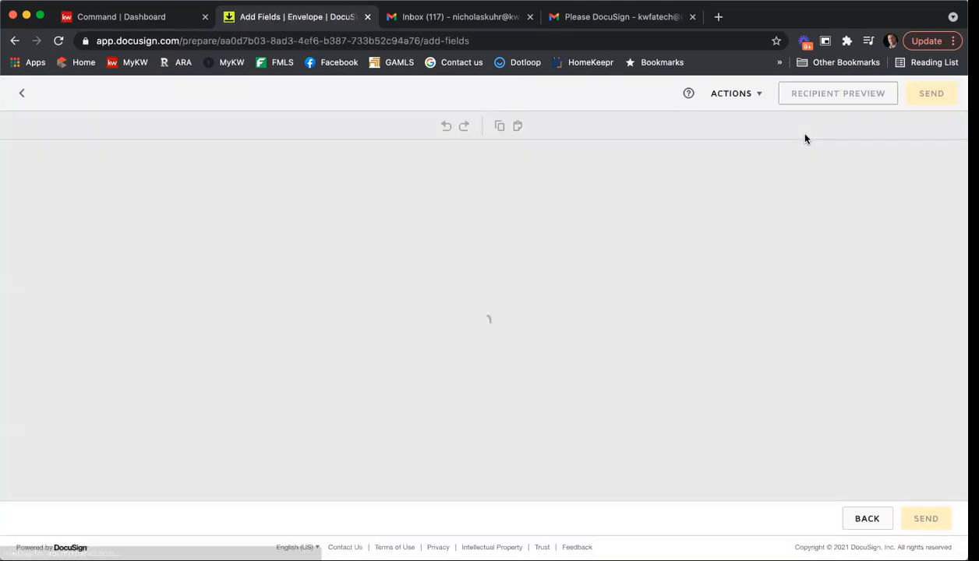
Step: Place Date Signed and Full Name fields on page 8's Binding Agreement Date lines and send
scroll(896, 221, down, 10)
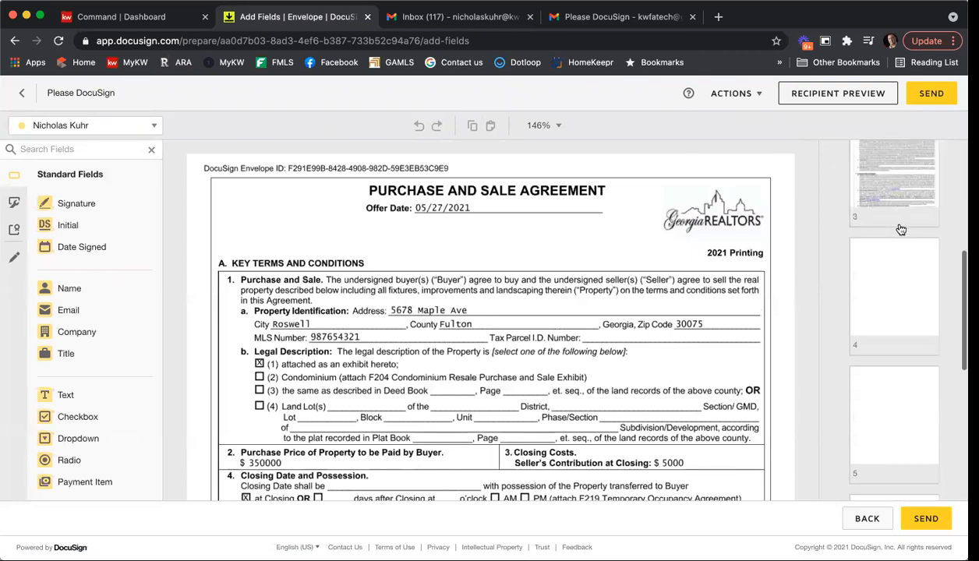
click(888, 405)
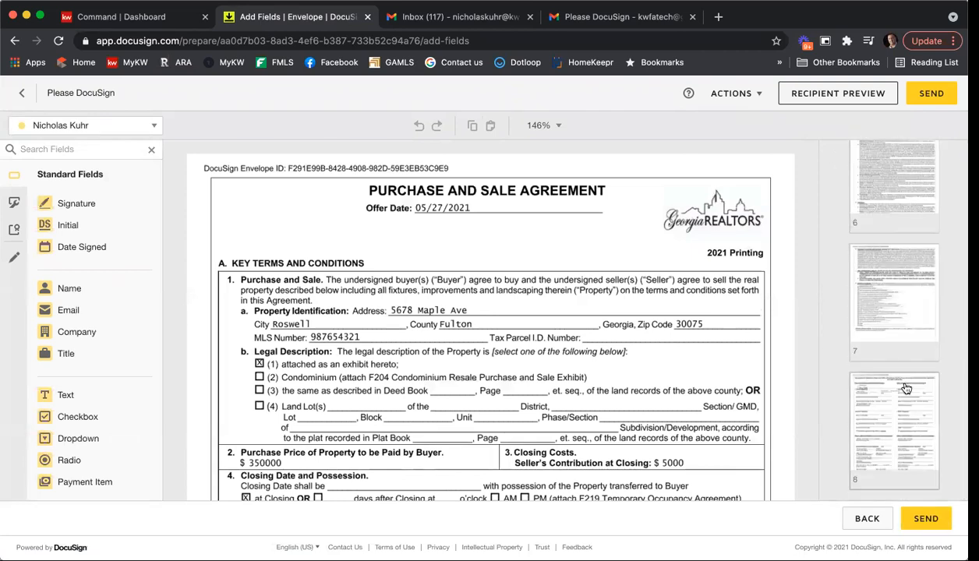
scroll(633, 297, down, 10)
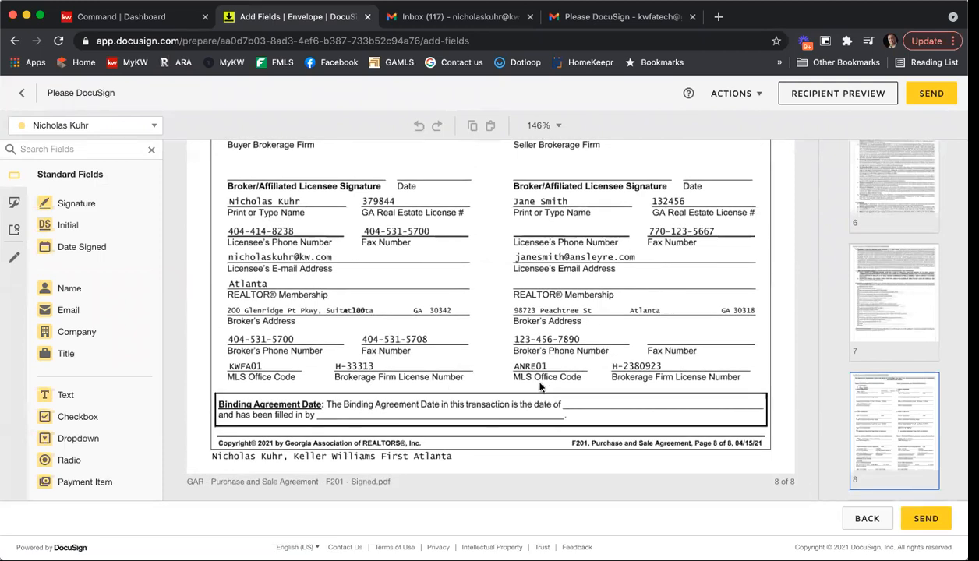
drag(82, 247, 589, 404)
drag(110, 289, 339, 413)
click(449, 406)
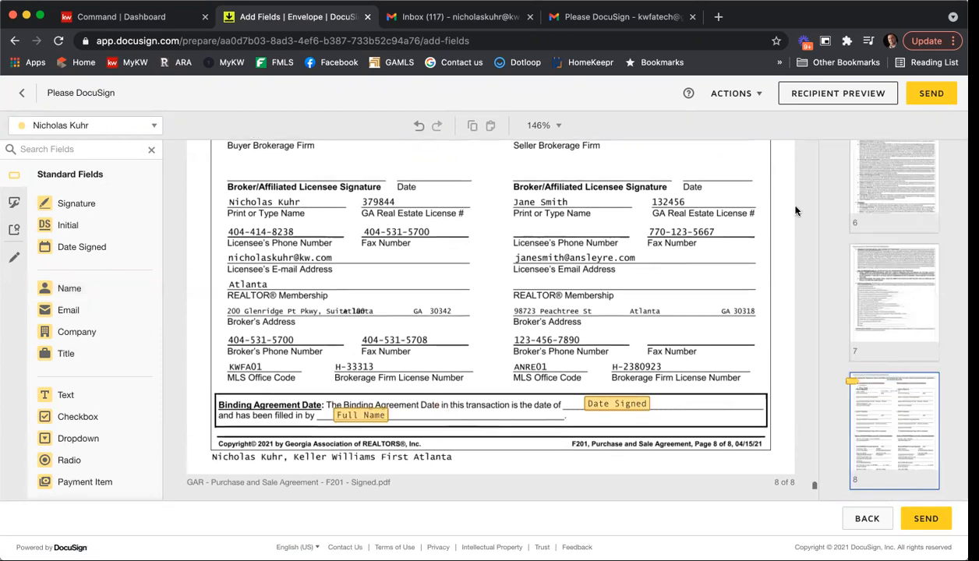
scroll(781, 208, up, 1)
click(924, 98)
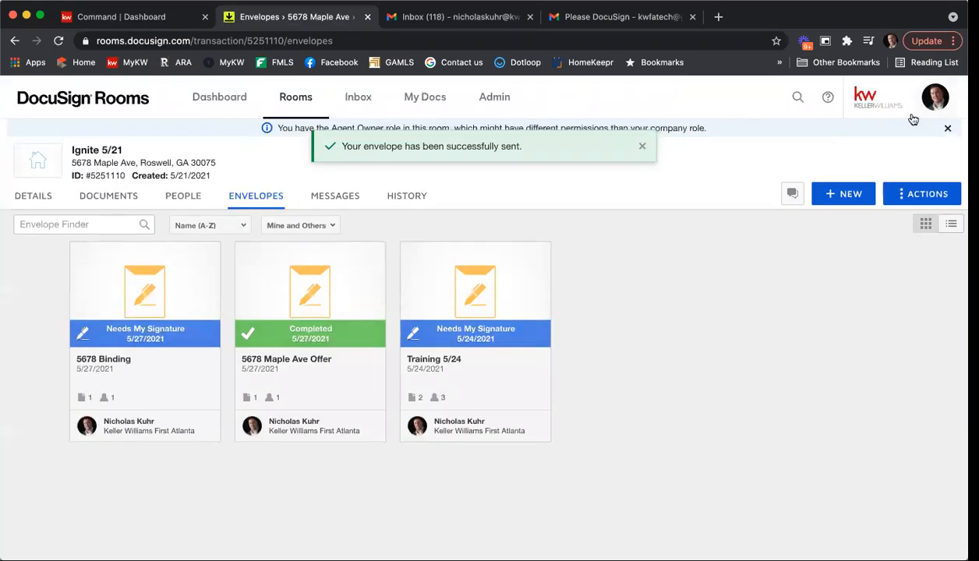
Step: Sign the 5678 Binding envelope, reviewing through to the end and finishing
click(146, 292)
click(168, 220)
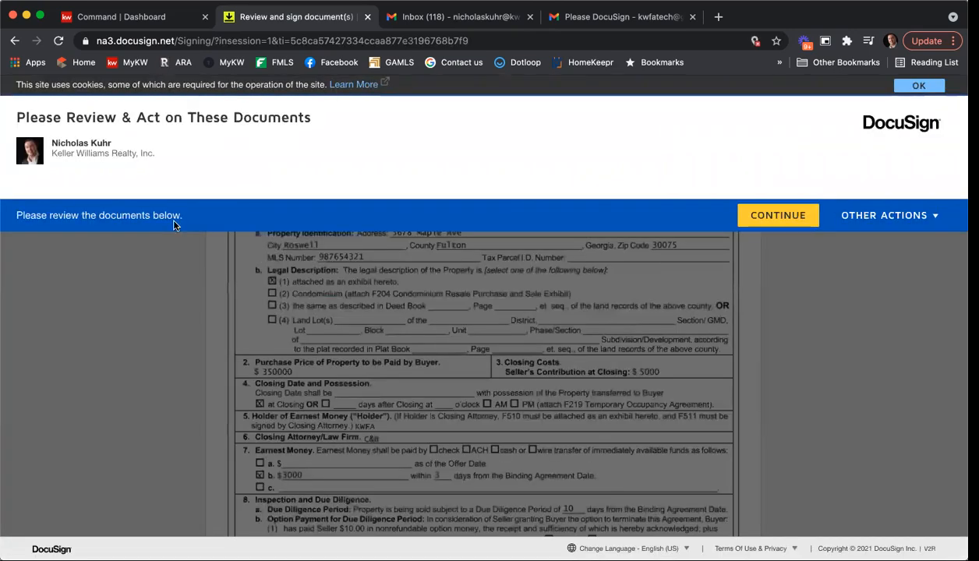
click(779, 219)
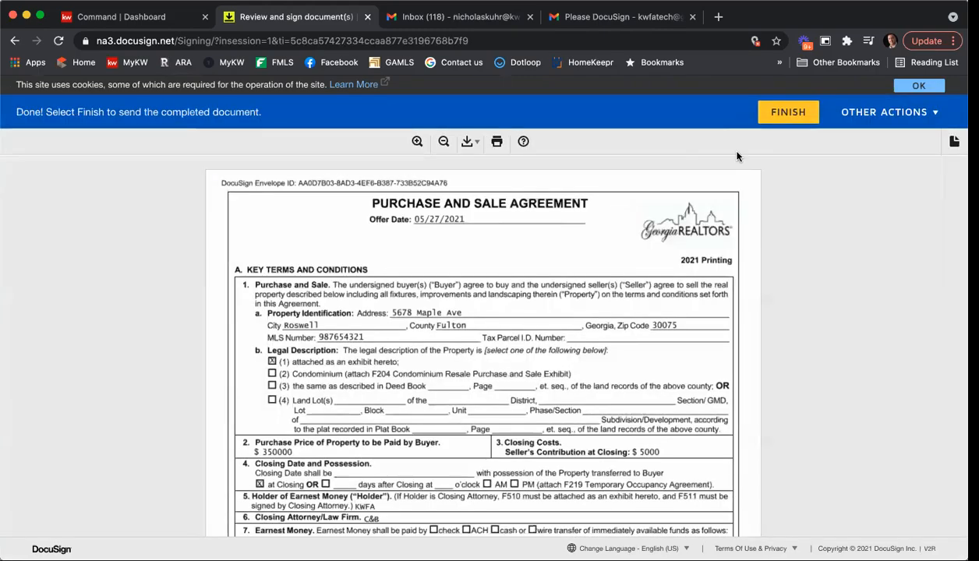
scroll(662, 233, down, 15)
scroll(675, 243, down, 20)
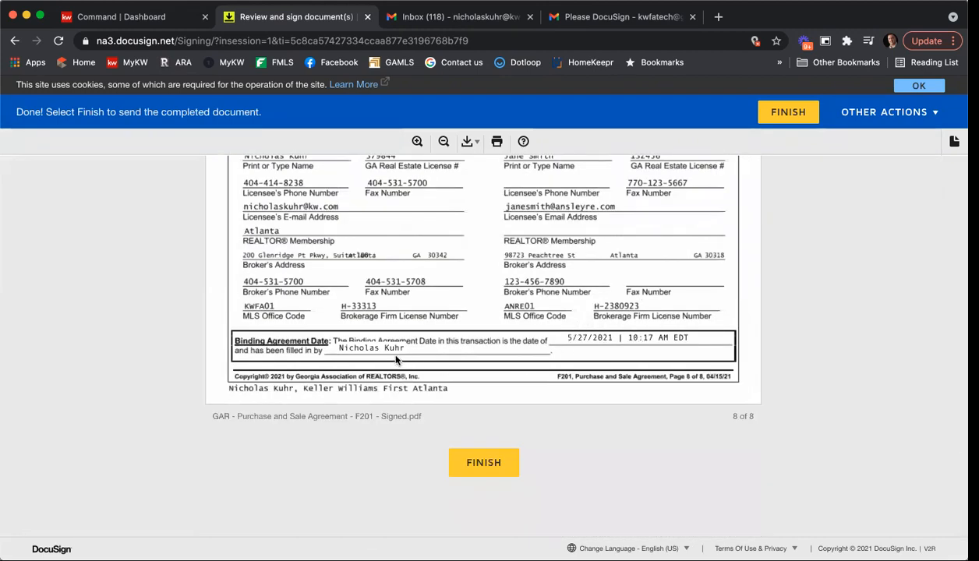
click(499, 472)
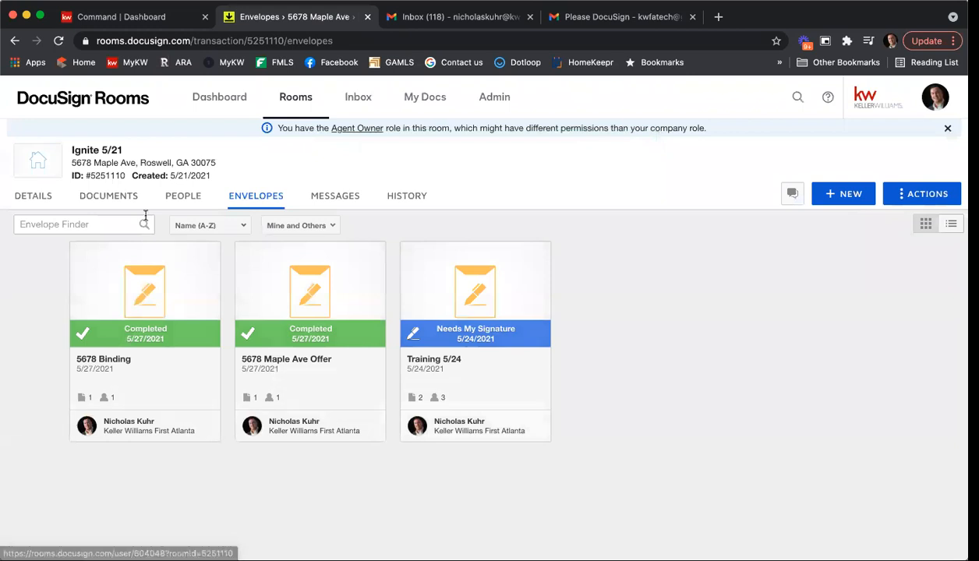
Step: Open the 'F201 - Signed - Signed' agreement from the documents list and scroll to page 8
click(121, 200)
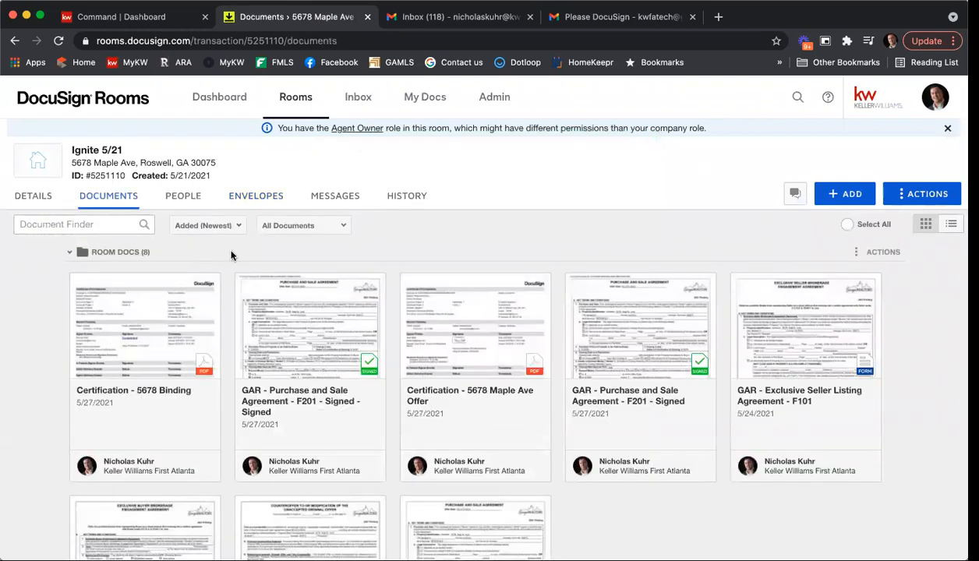
scroll(514, 251, down, 1)
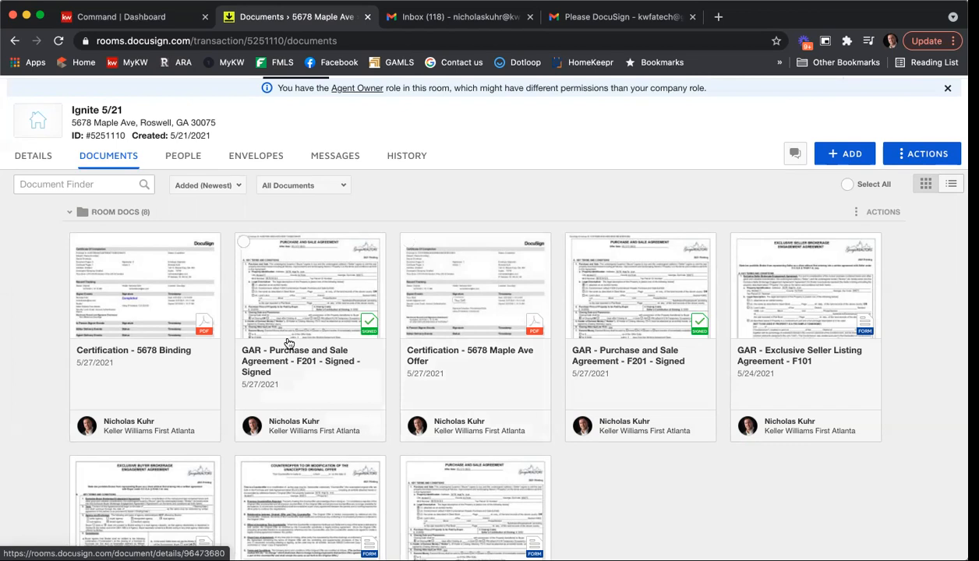
click(282, 306)
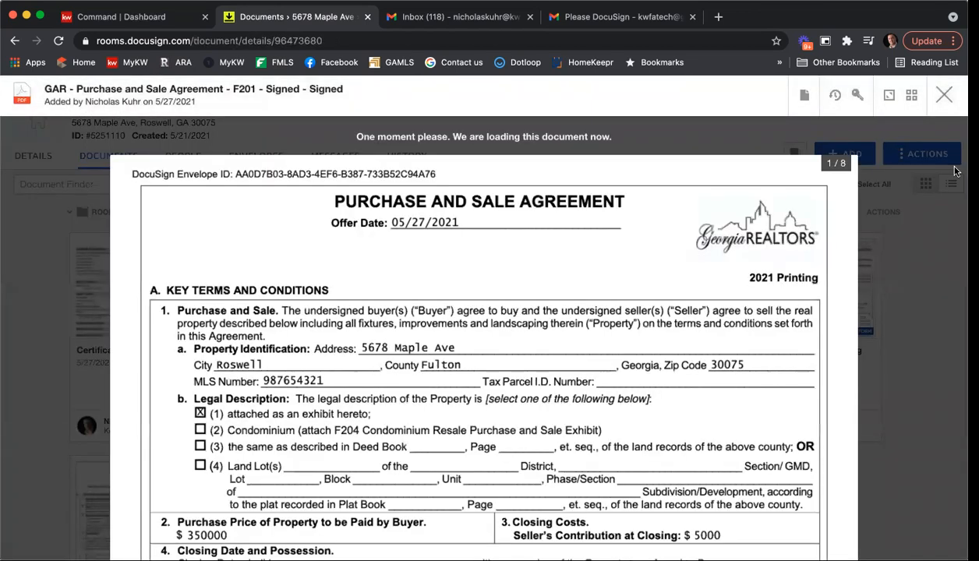
scroll(751, 253, down, 20)
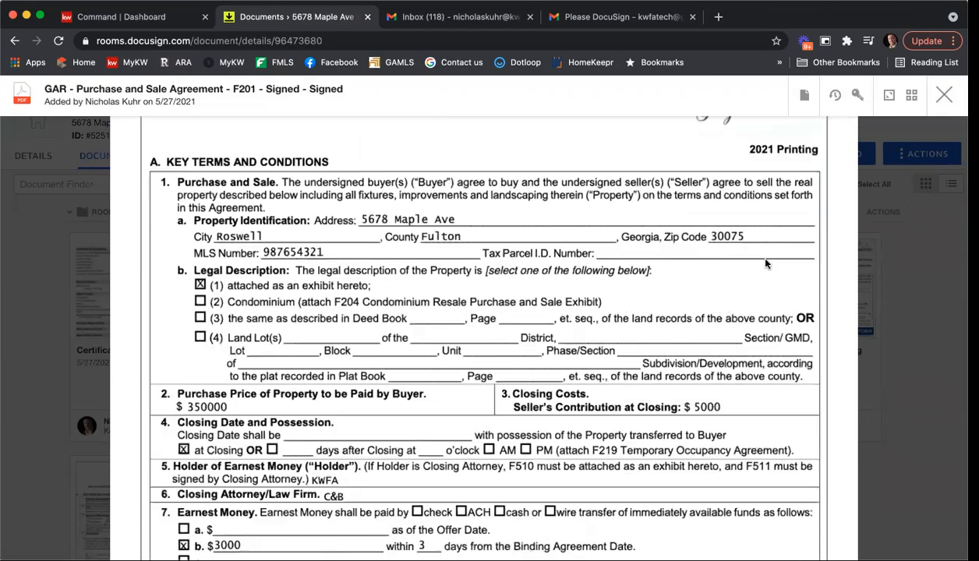
scroll(763, 269, down, 20)
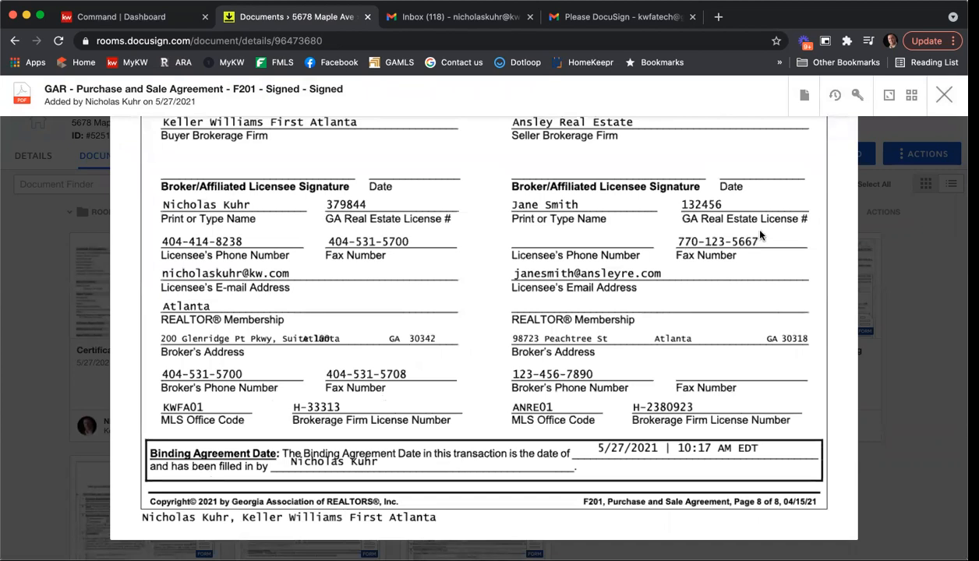
click(805, 96)
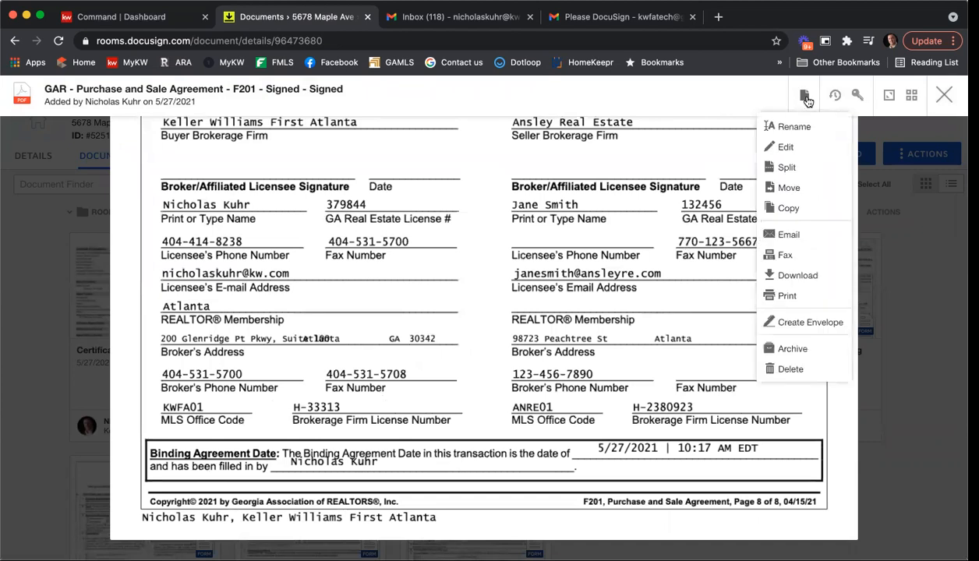
Step: Rename the twice-signed F201 document to '5678 Maple Ave Binding Contract 05 27 21'
click(789, 127)
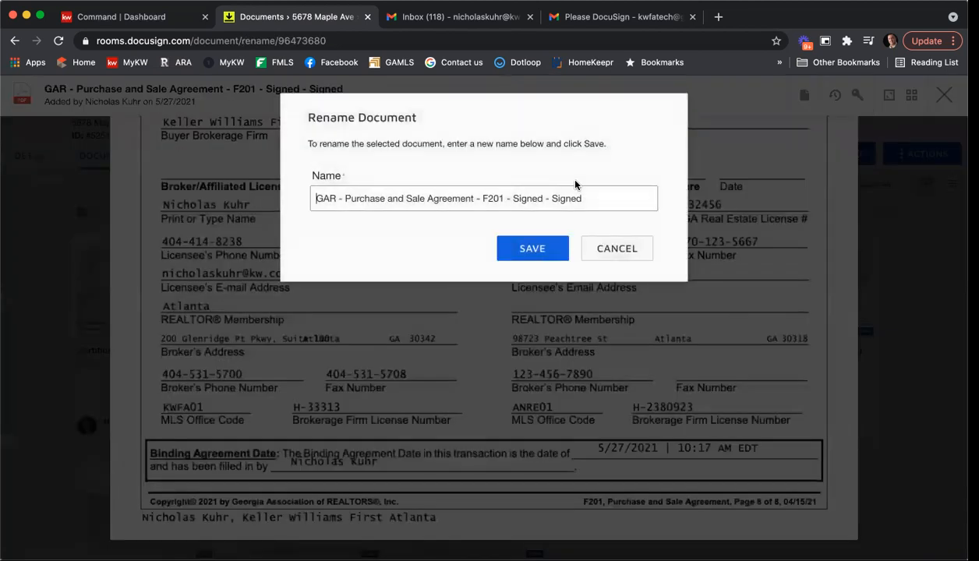
drag(575, 198, 213, 195)
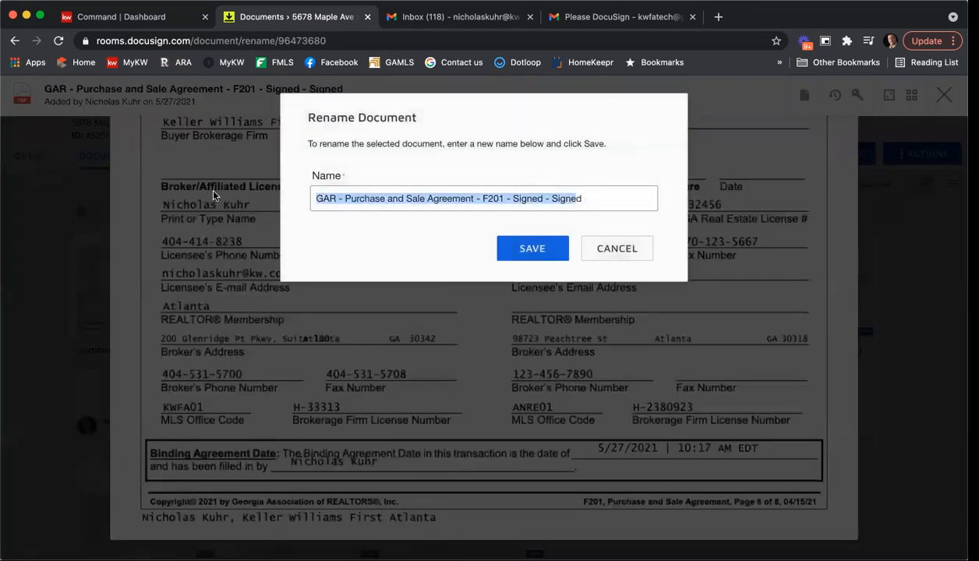
text(5678 d)
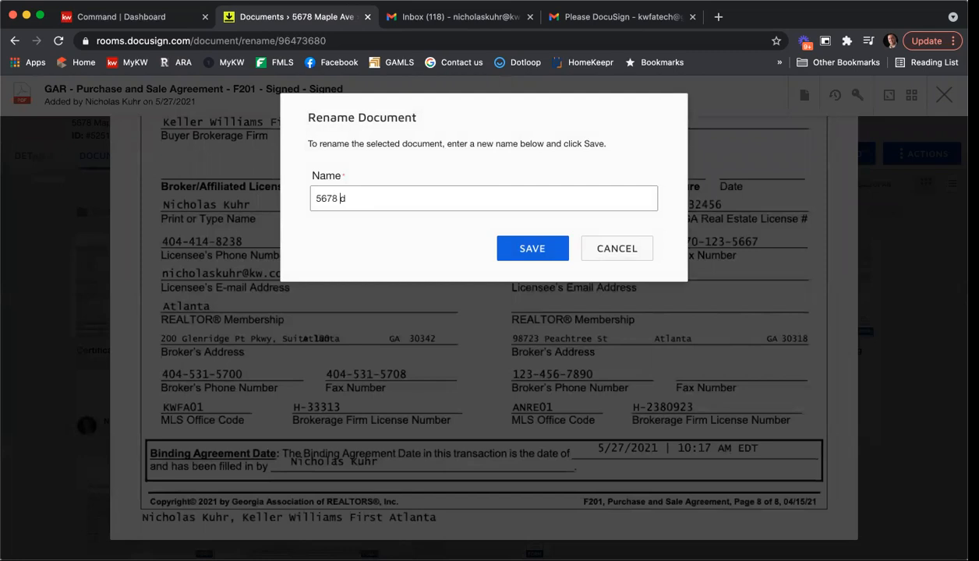
text(le Ave Binding Contac)
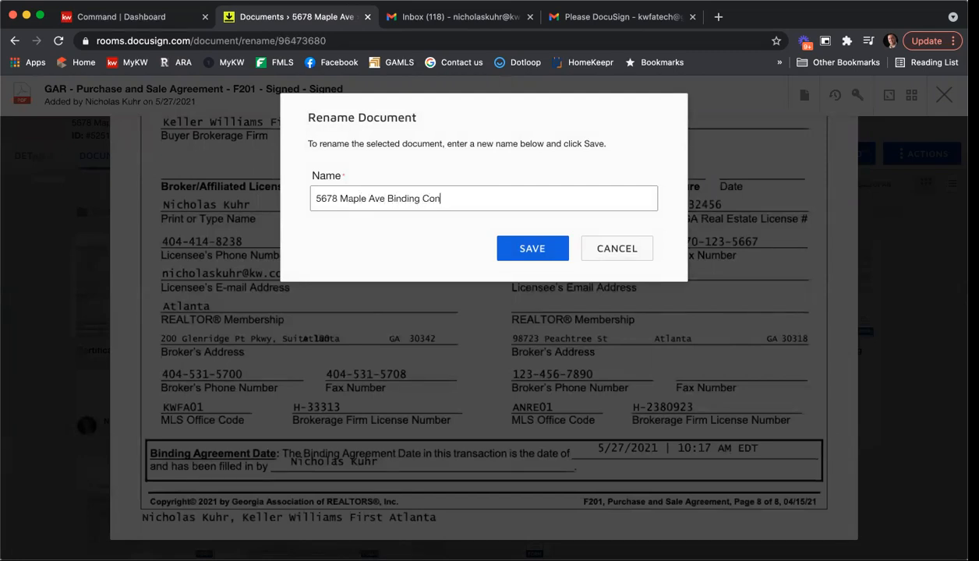
key(BackSpace)
key(BackSpace)
text(ract 05 27)
click(505, 250)
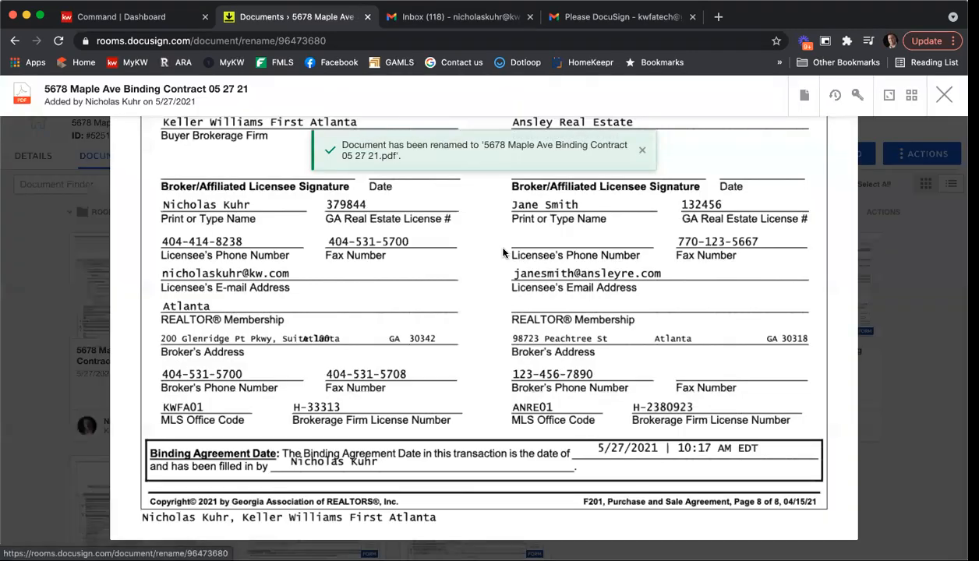
Step: Archive the once-signed F201 agreement and filter the list to Active Documents
click(942, 94)
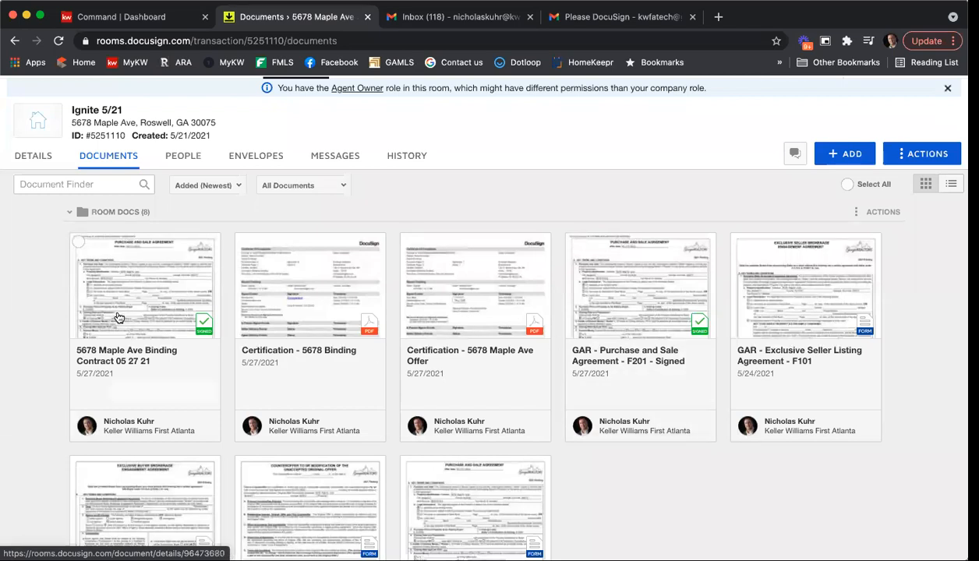
click(572, 244)
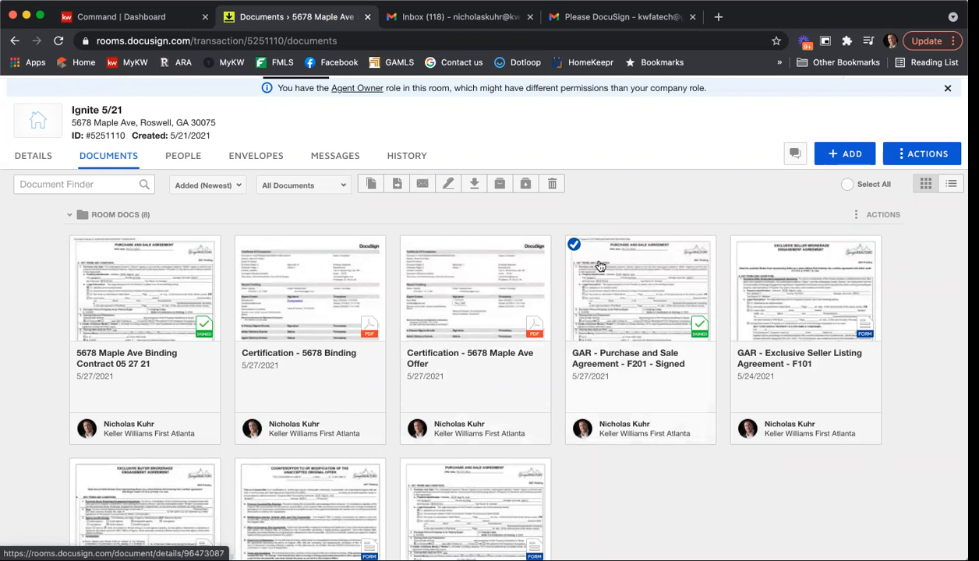
click(500, 187)
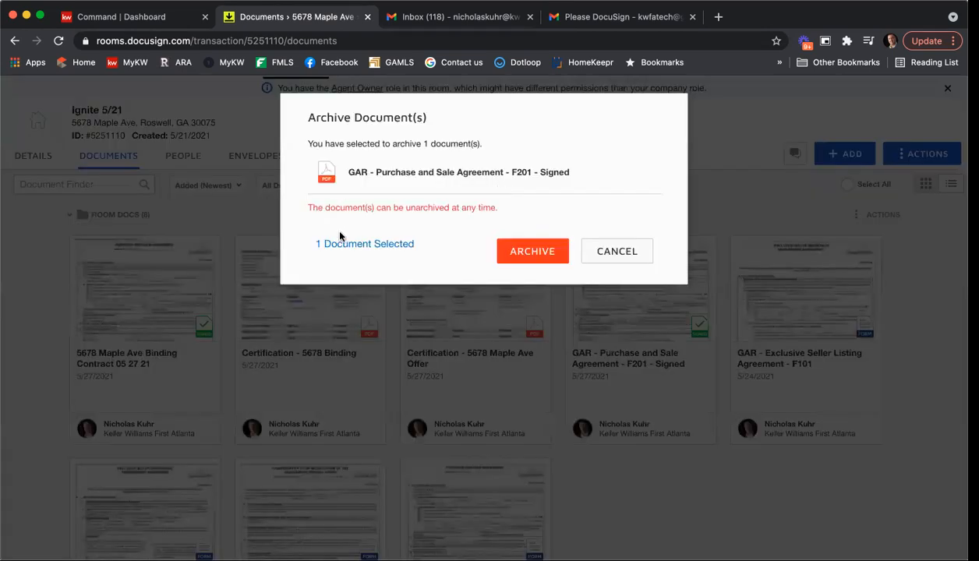
click(516, 251)
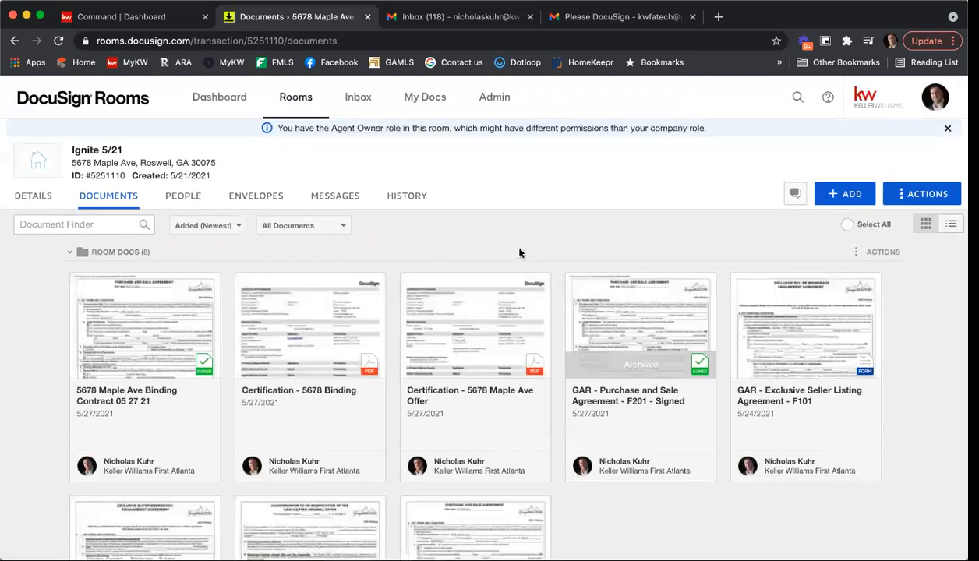
click(279, 224)
click(293, 213)
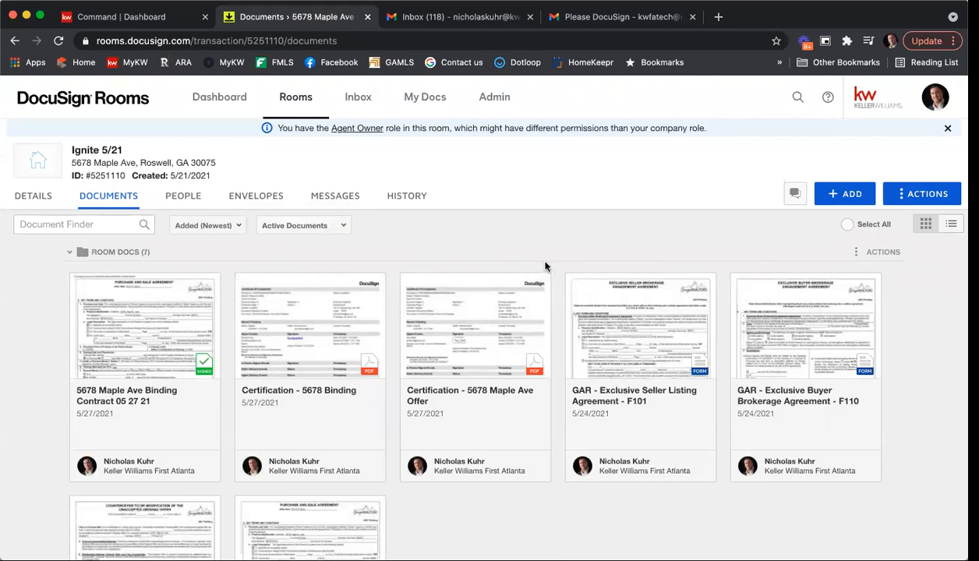
scroll(545, 266, down, 3)
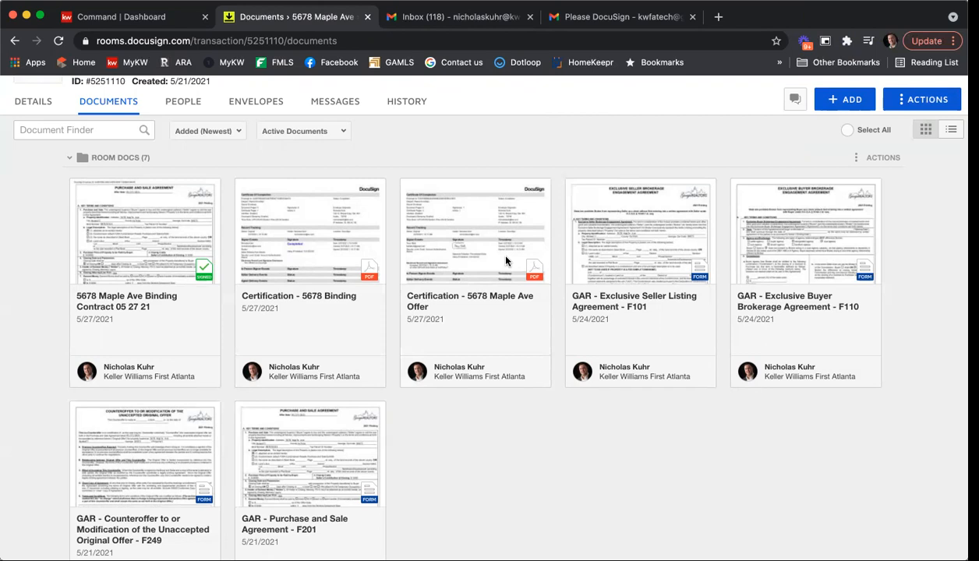
Step: Archive the binding contract and both certification documents together
click(78, 188)
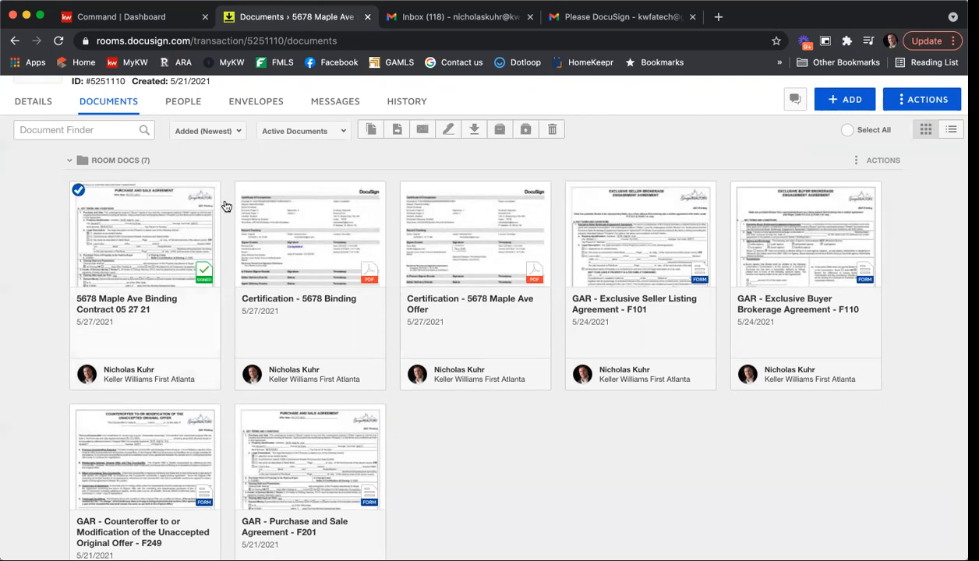
click(243, 187)
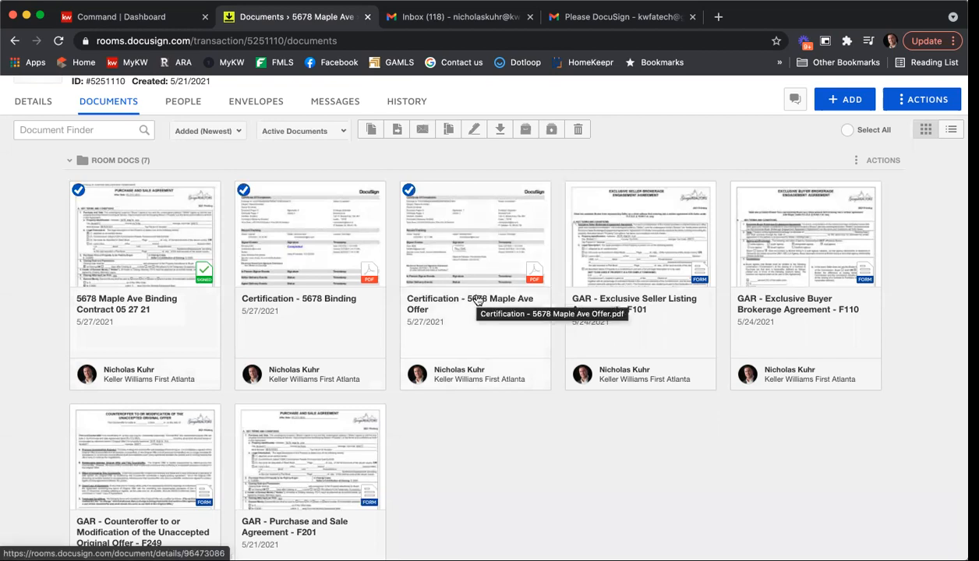
click(527, 132)
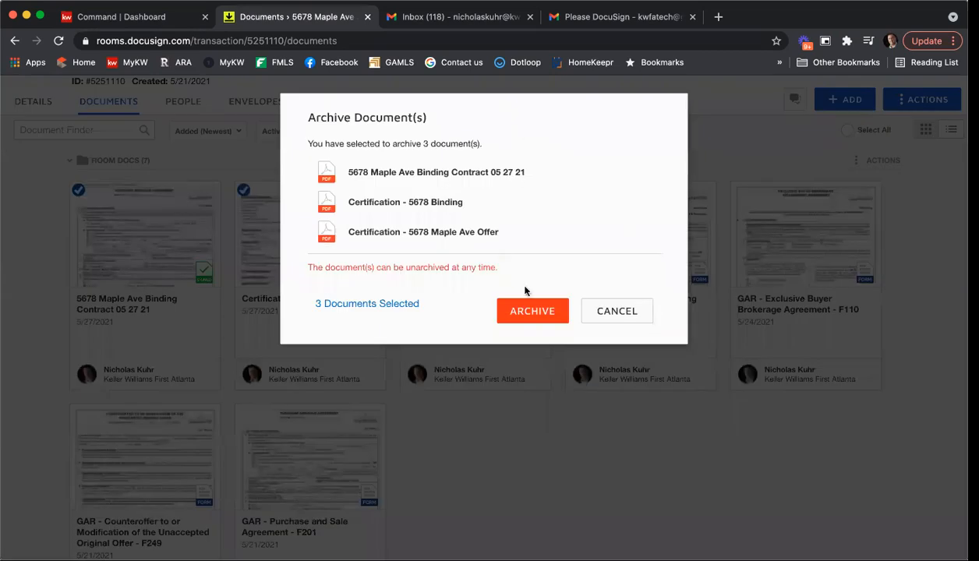
click(524, 305)
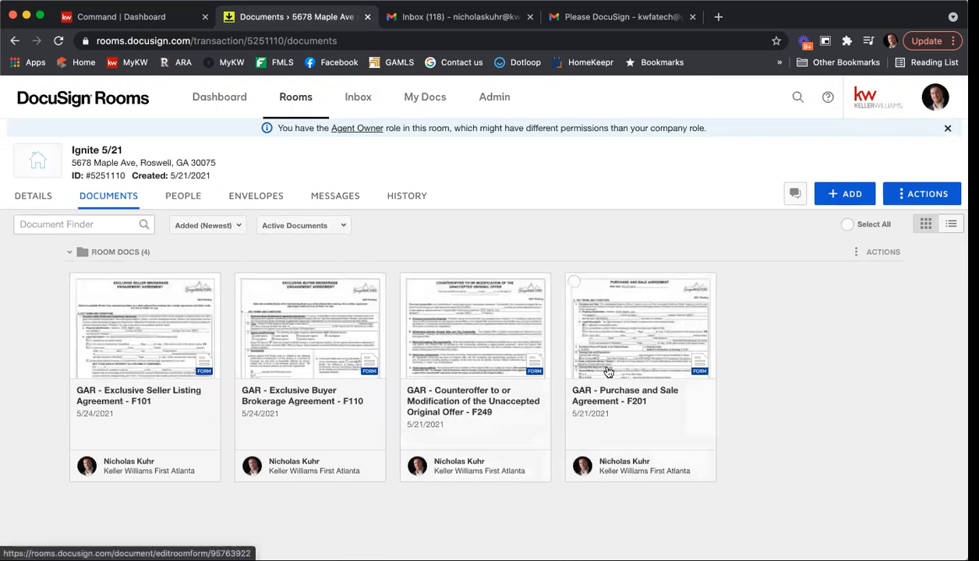
Step: Put the room details into edit mode and change the MLS ID to 56789456
click(35, 205)
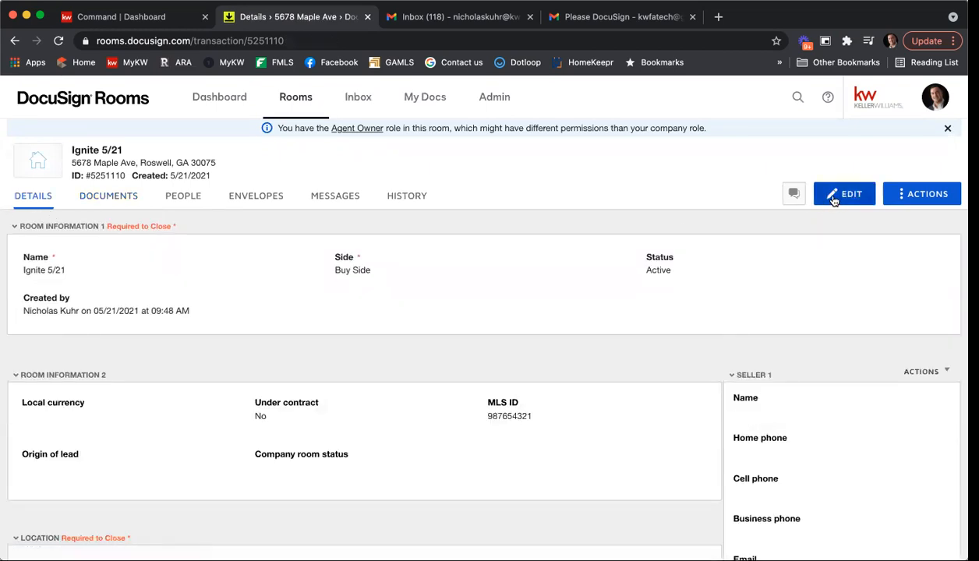
click(833, 200)
scroll(388, 318, down, 3)
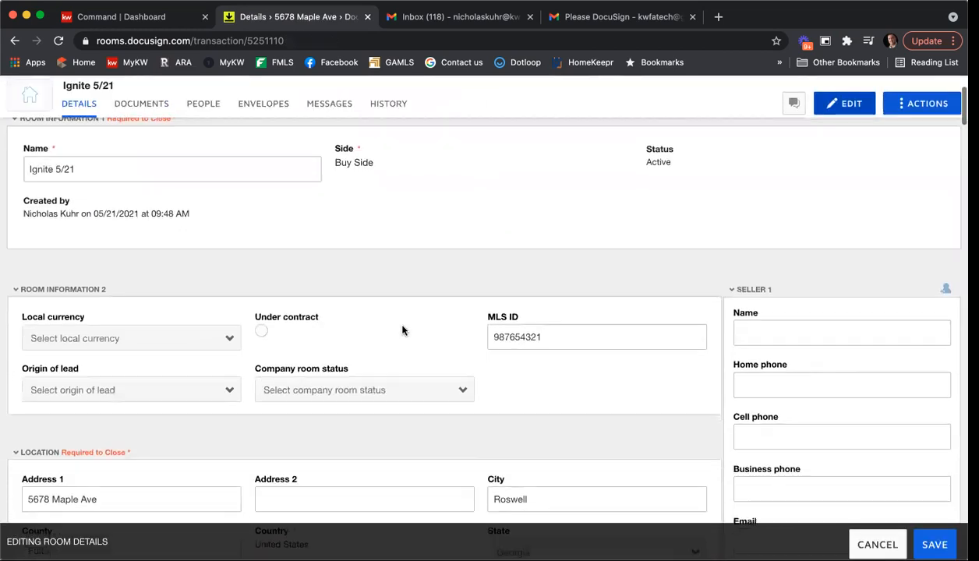
drag(560, 337, 428, 329)
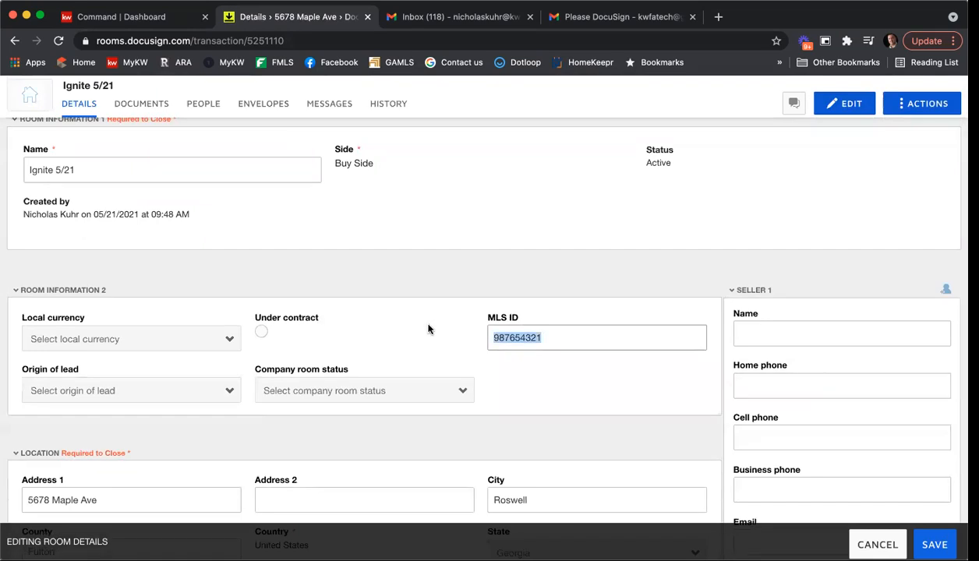
text(56789456)
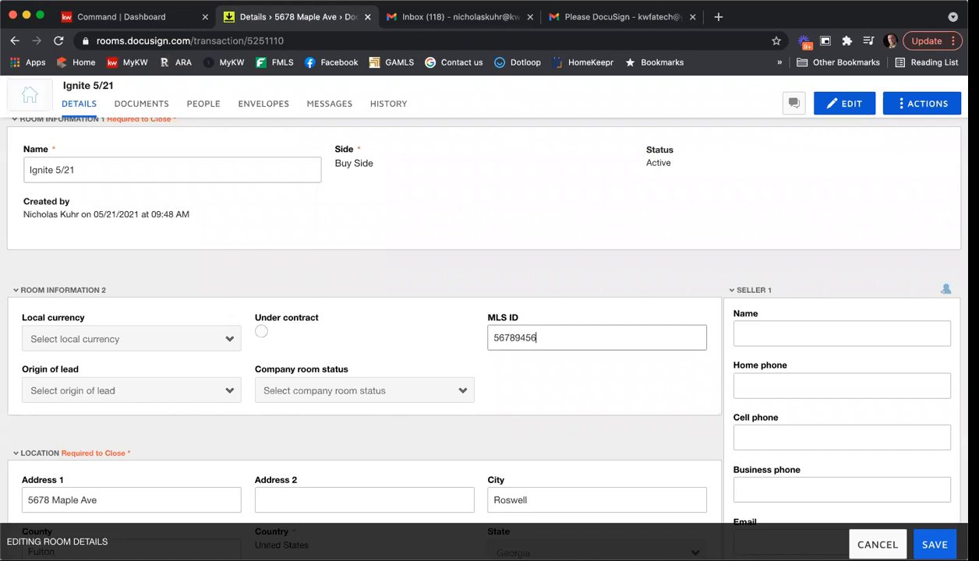
scroll(429, 325, down, 3)
triple_click(113, 343)
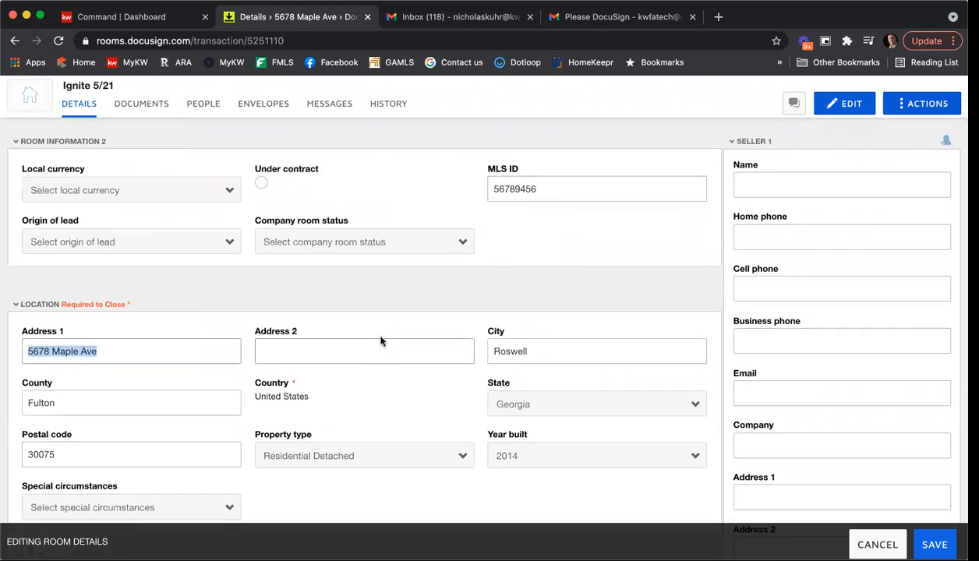
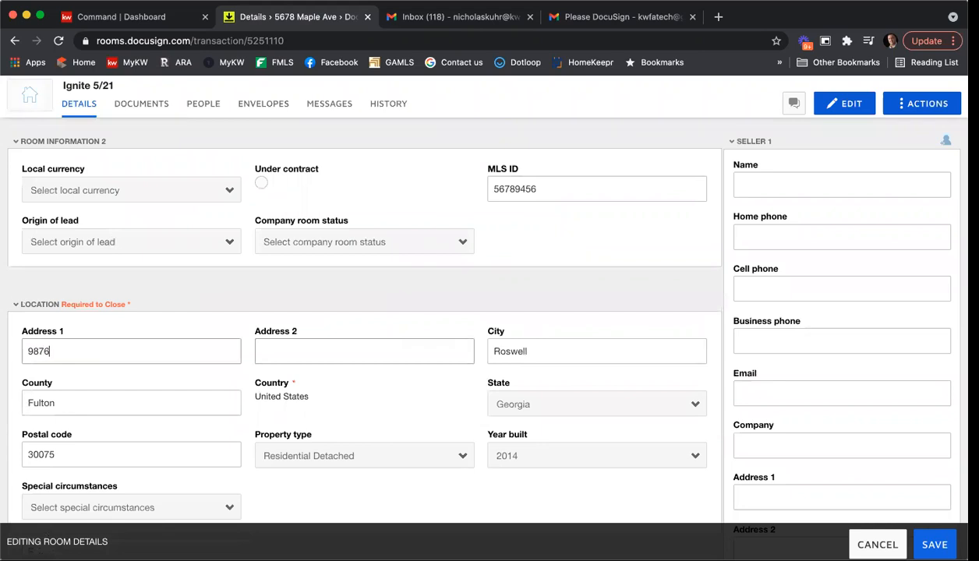
click(261, 350)
key(Tab)
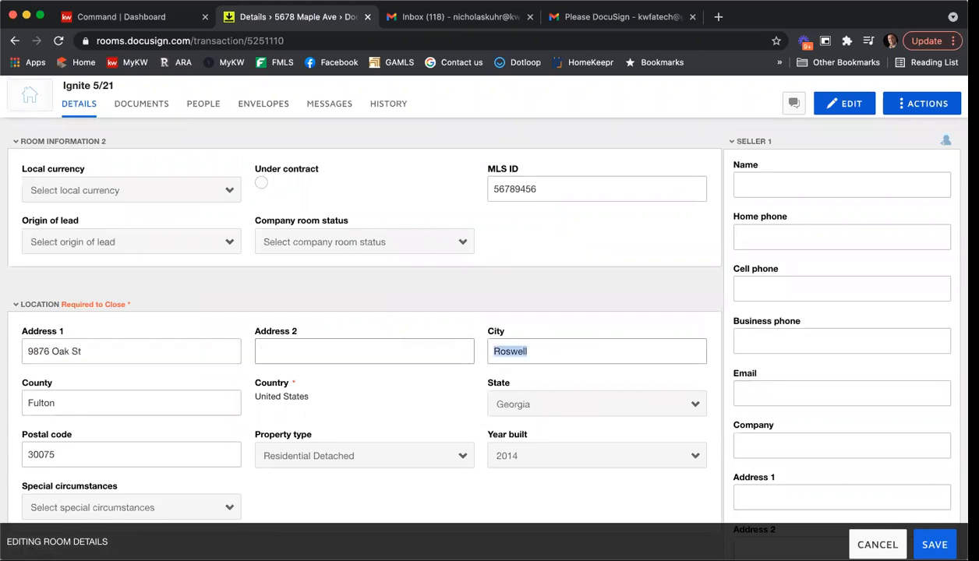
text(Smyrna)
key(Tab)
text(Cobb)
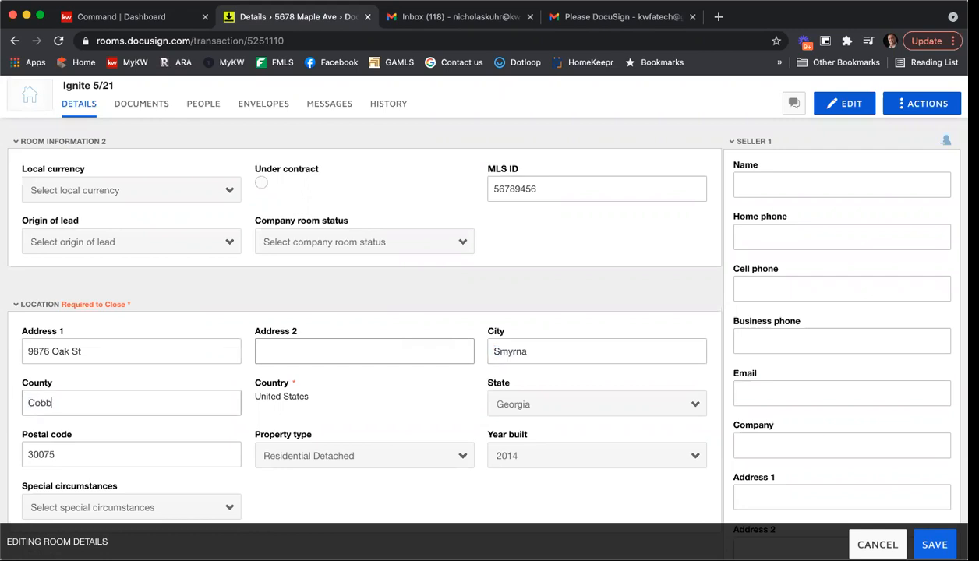
click(212, 449)
text(30080)
Step: Set year built to 1984, offer date to May 29, and contract amount to 305000
click(511, 466)
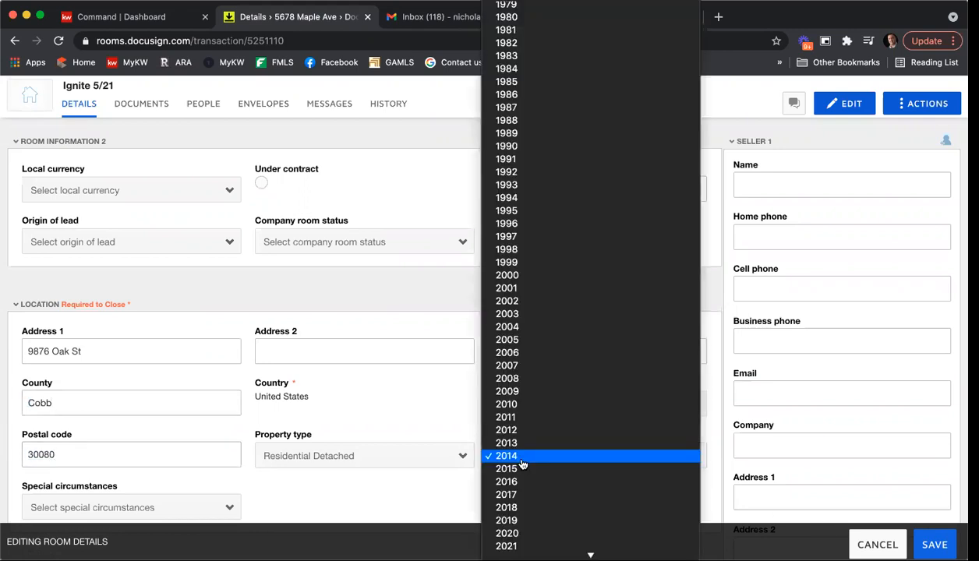
scroll(590, 369, up, 5)
click(557, 221)
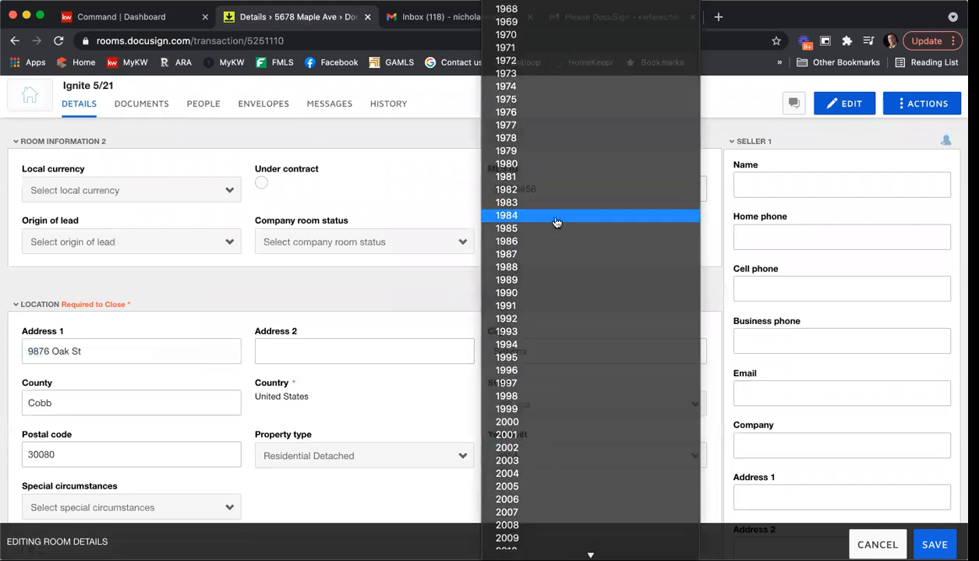
scroll(470, 403, down, 5)
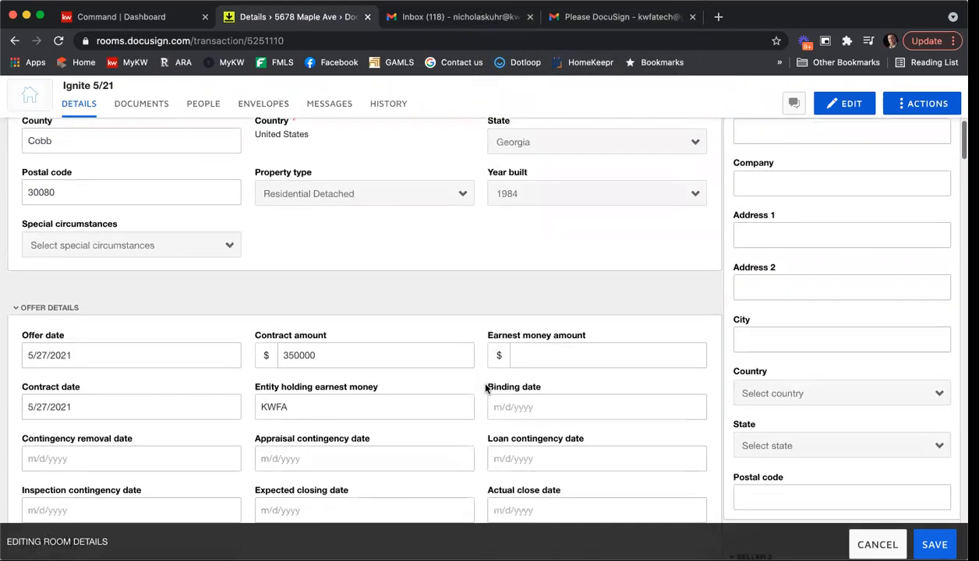
click(61, 356)
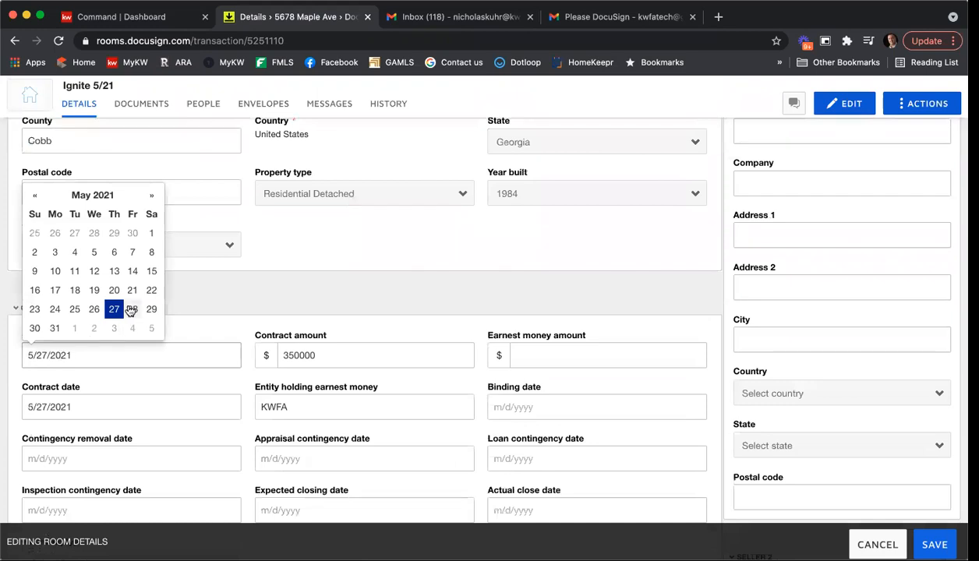
click(151, 310)
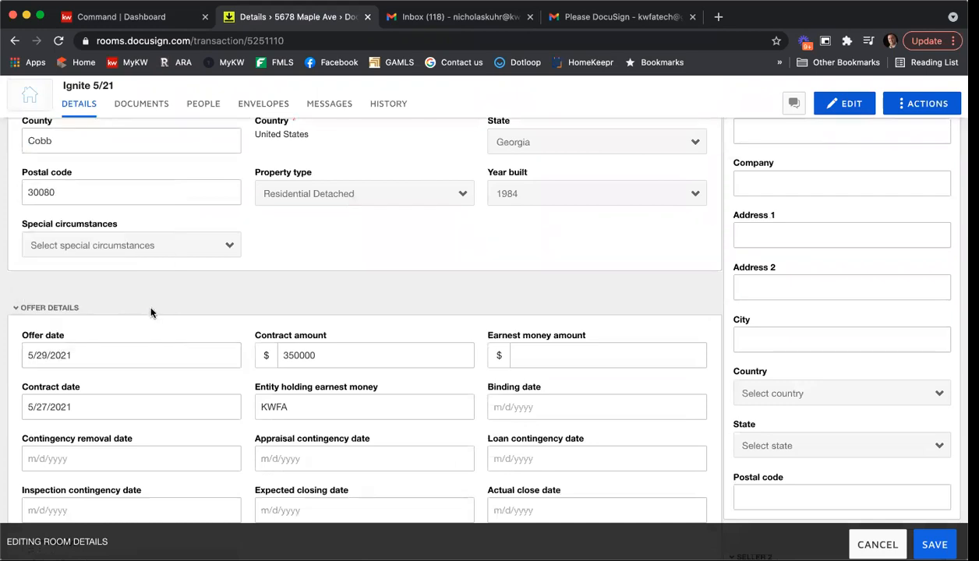
double_click(365, 353)
text(305)
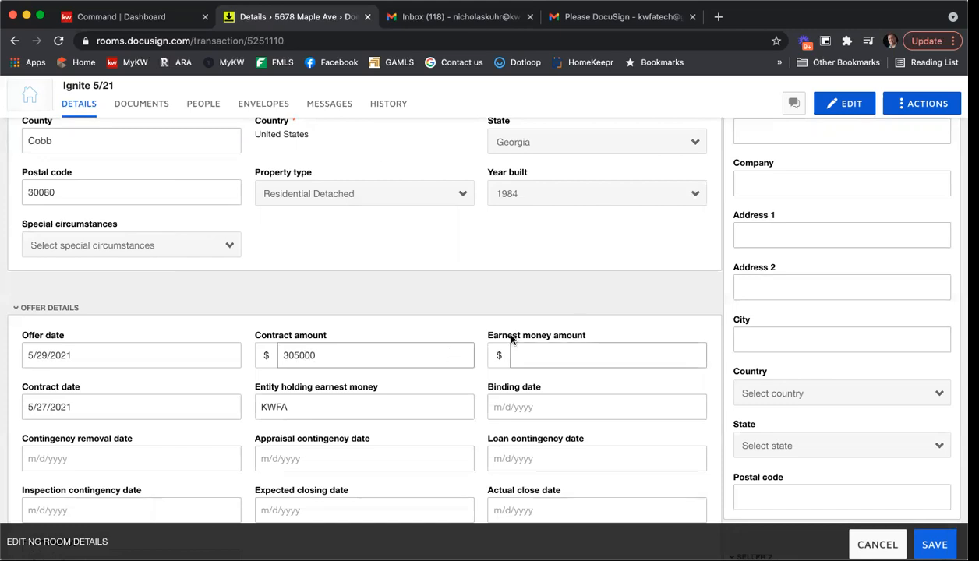
scroll(506, 335, down, 5)
scroll(512, 339, up, 10)
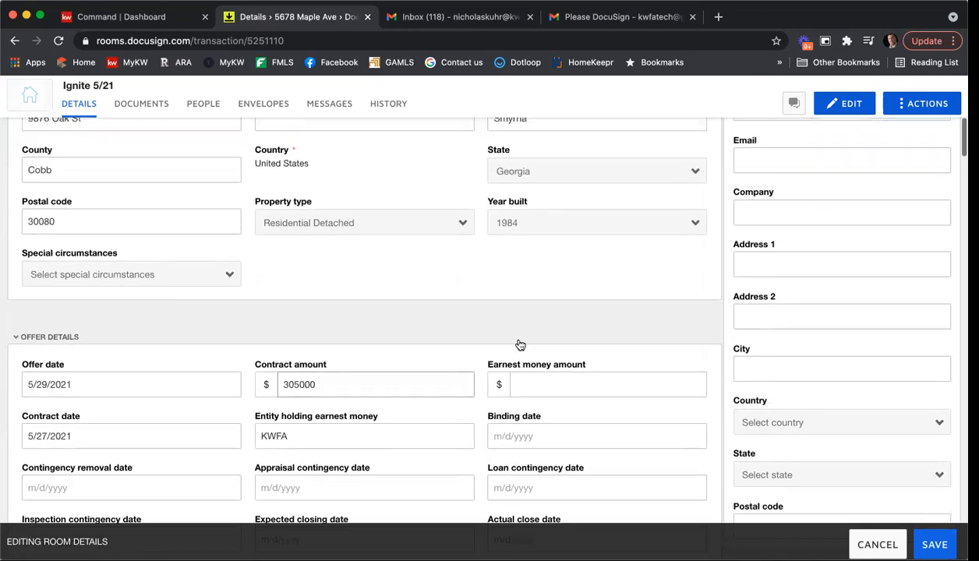
scroll(719, 348, up, 5)
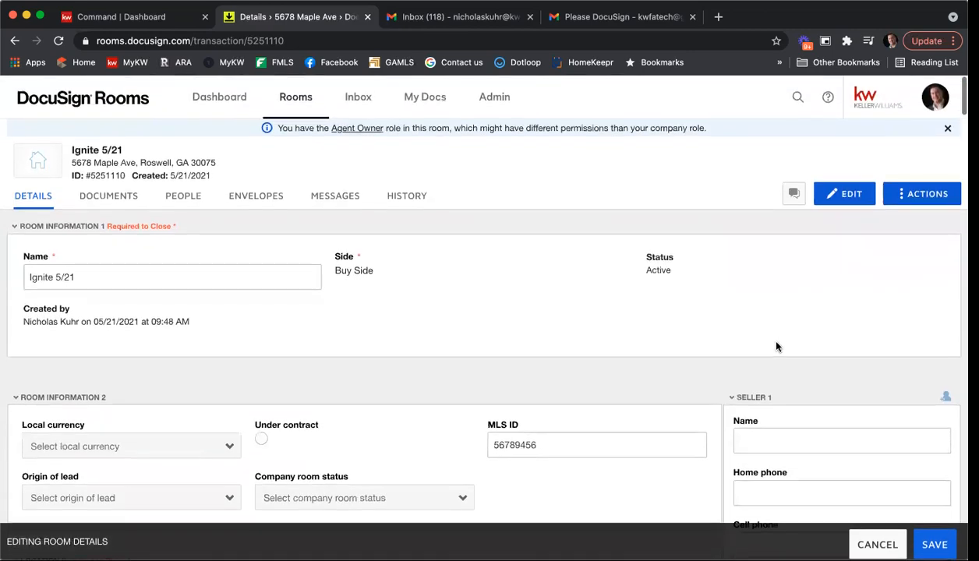
scroll(775, 346, down, 3)
Step: Replace Listing Agent 1's name, business phone and email with the new agent's details
scroll(787, 356, down, 20)
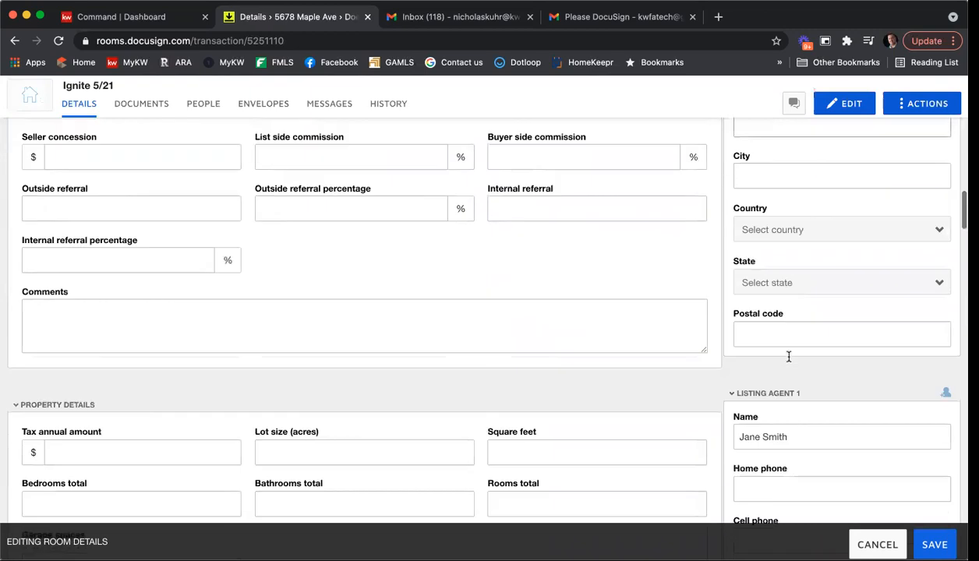
scroll(779, 350, down, 5)
drag(795, 228, 671, 227)
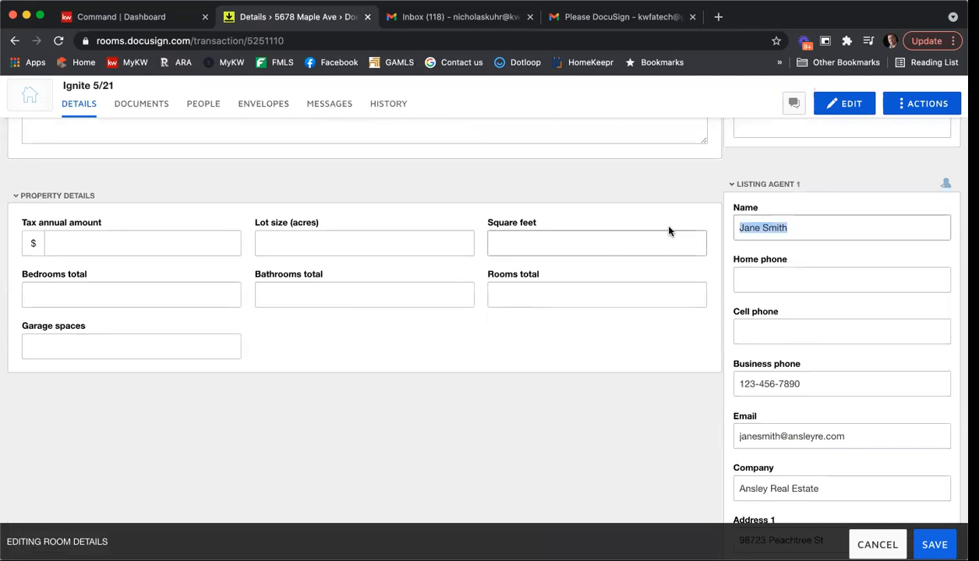
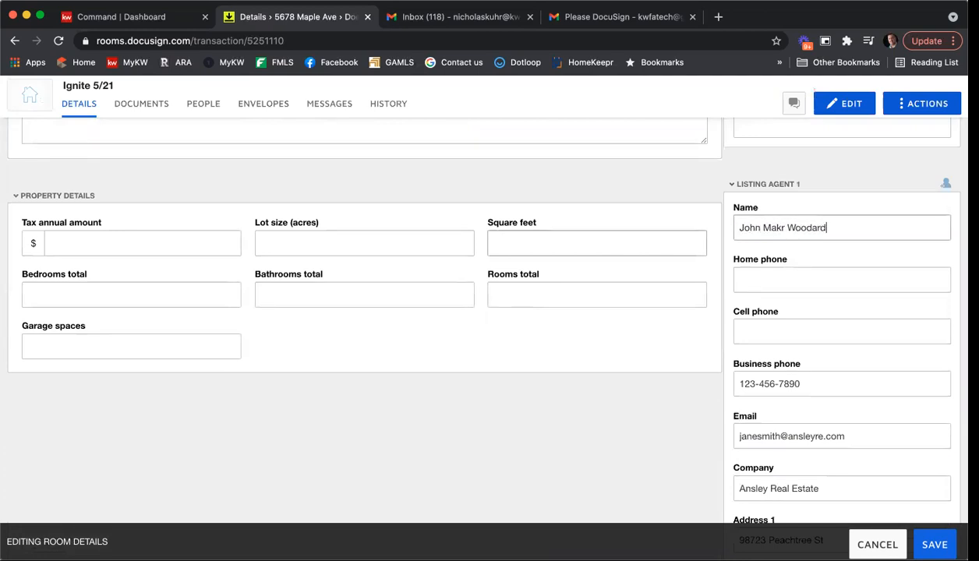
scroll(831, 273, down, 2)
triple_click(853, 304)
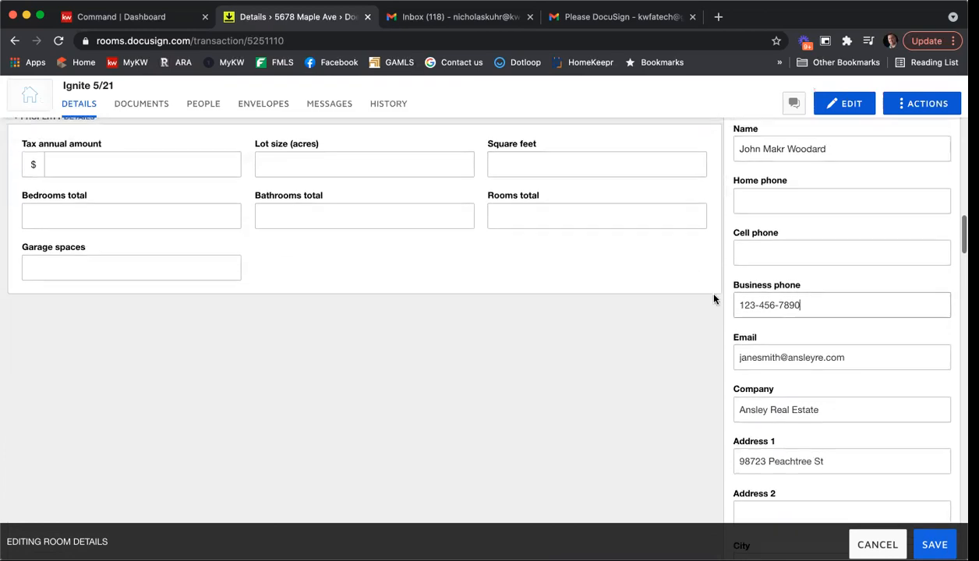
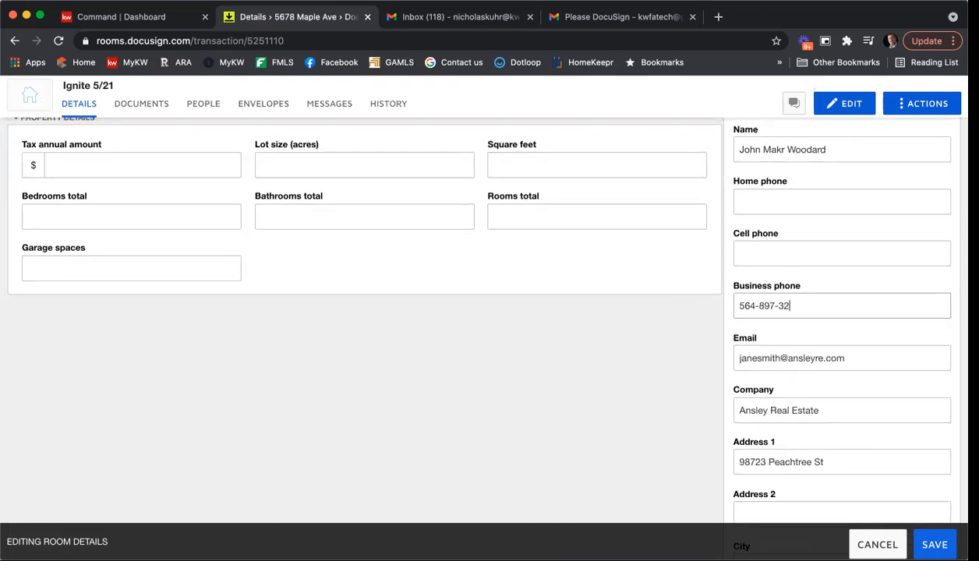
click(840, 357)
drag(839, 358, 717, 356)
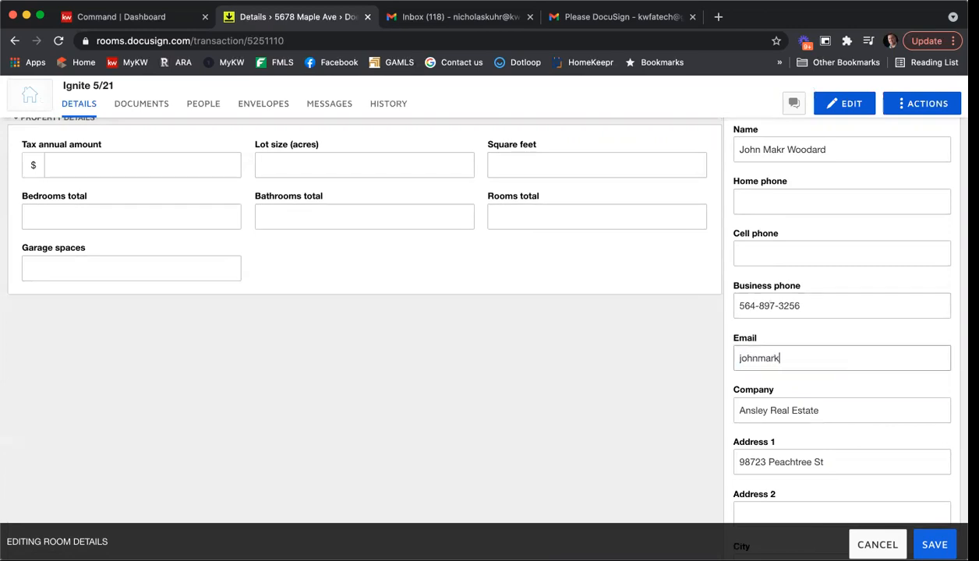
Step: Set the agent's company to Harry Norman and enter the office street address and ZIP code
key(Tab)
text(Harry Norman)
key(Tab)
text(89)
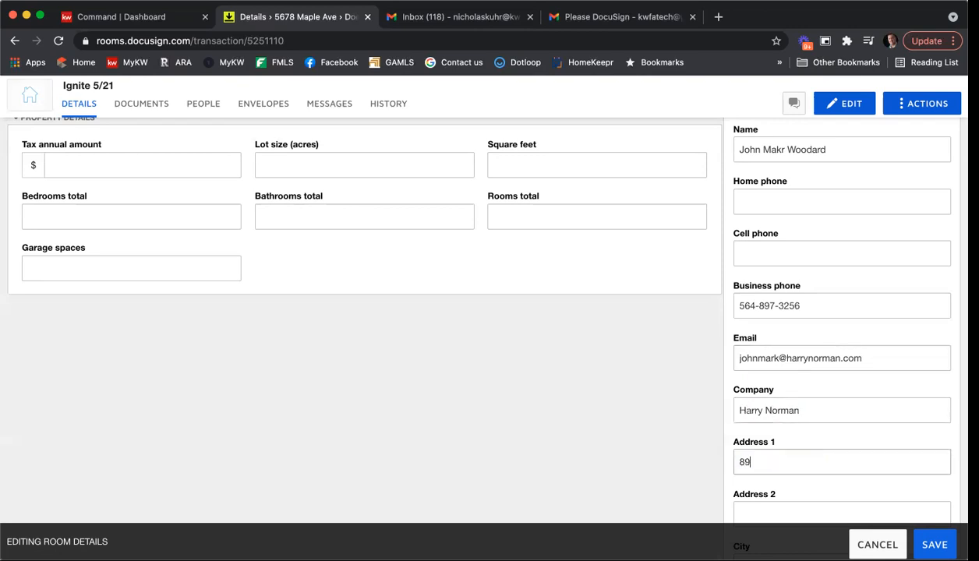
text( Piedmont A)
scroll(748, 374, down, 8)
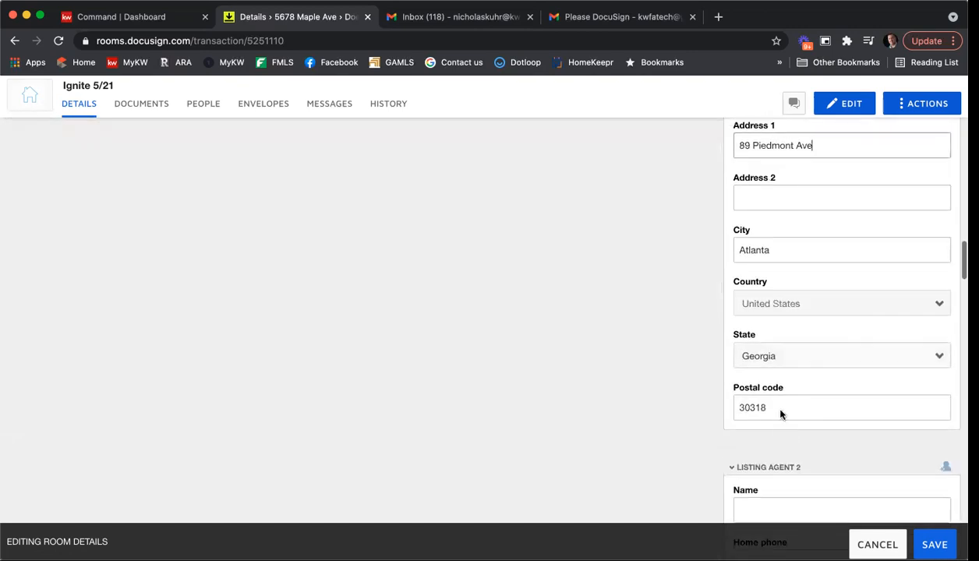
scroll(780, 411, up, 1)
drag(781, 423, 725, 423)
text(303)
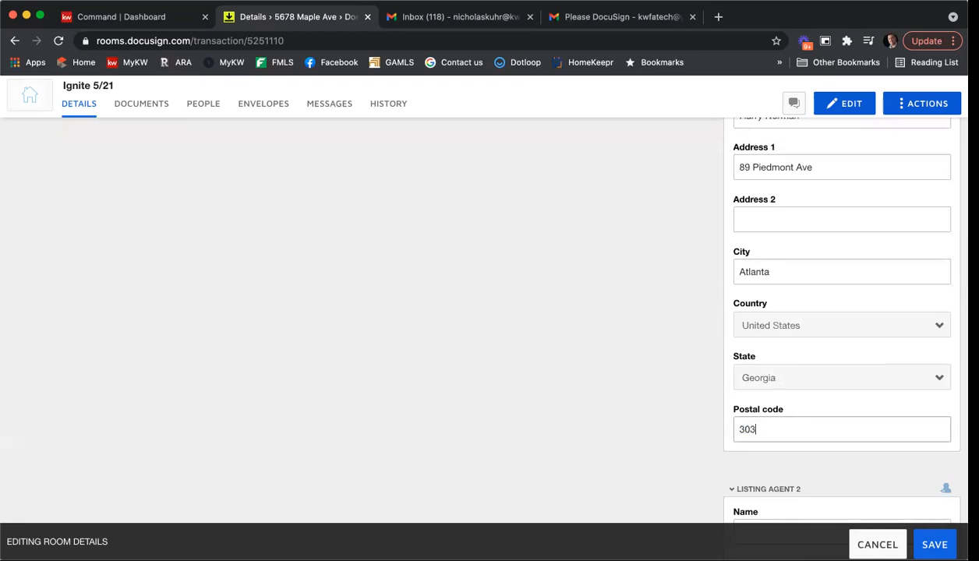
text(08)
Step: Save the room details, then open the GAR Purchase and Sale Agreement - F201 from Documents
scroll(663, 381, down, 1)
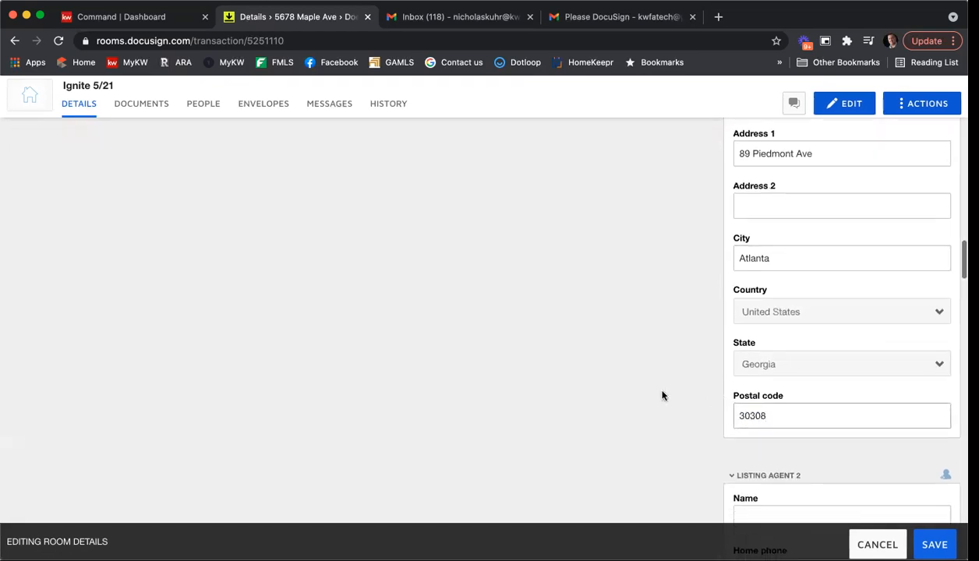
scroll(657, 371, down, 10)
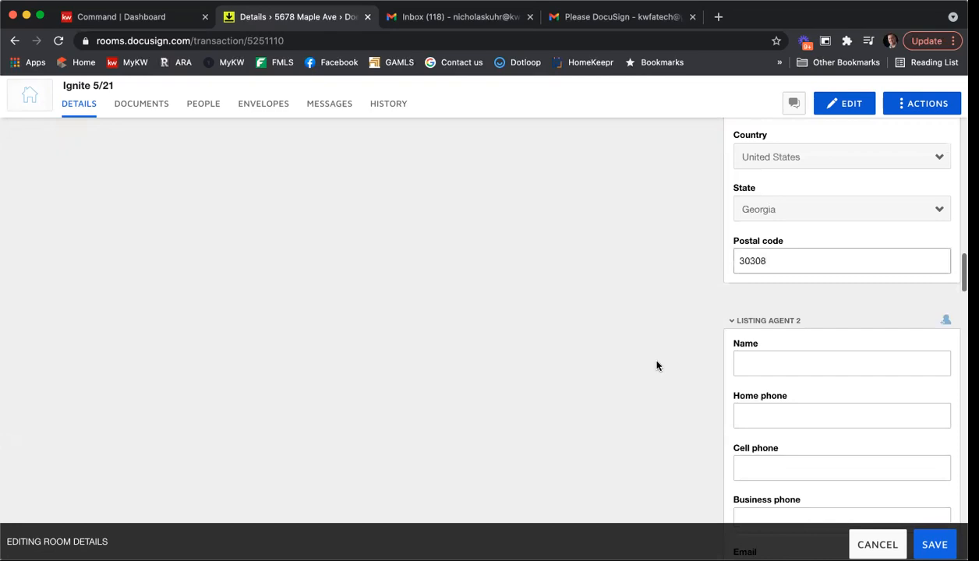
scroll(657, 365, down, 5)
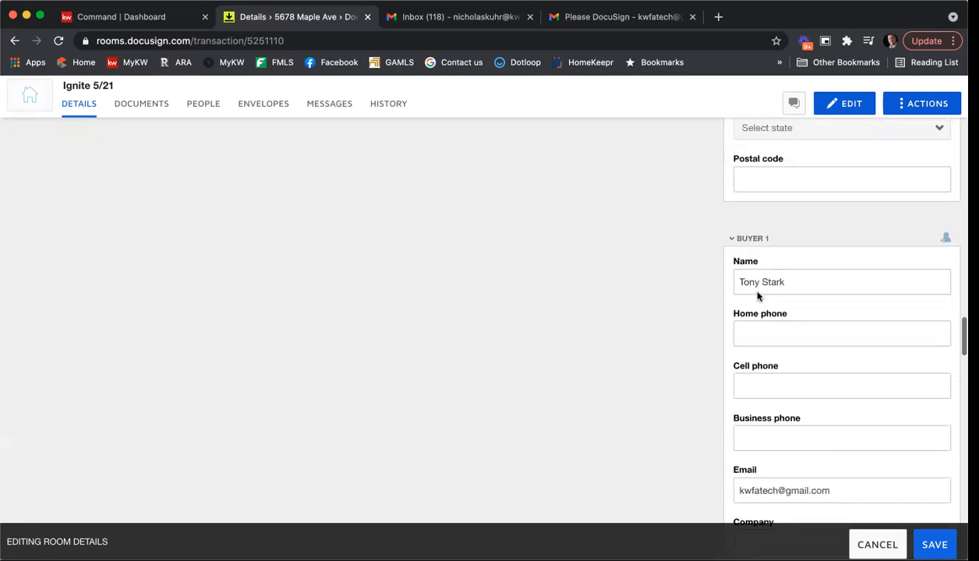
scroll(758, 233, up, 2)
scroll(816, 380, down, 4)
click(934, 544)
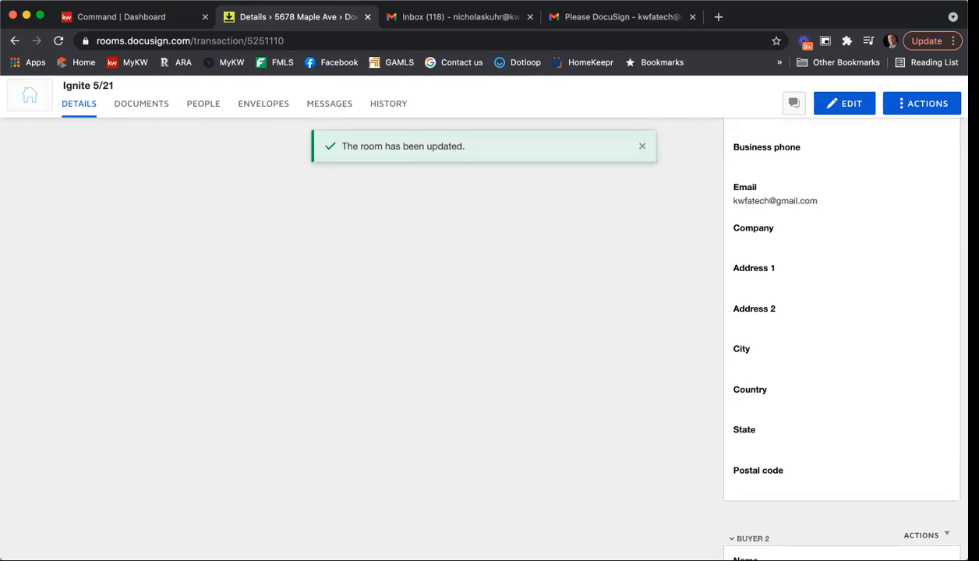
click(144, 106)
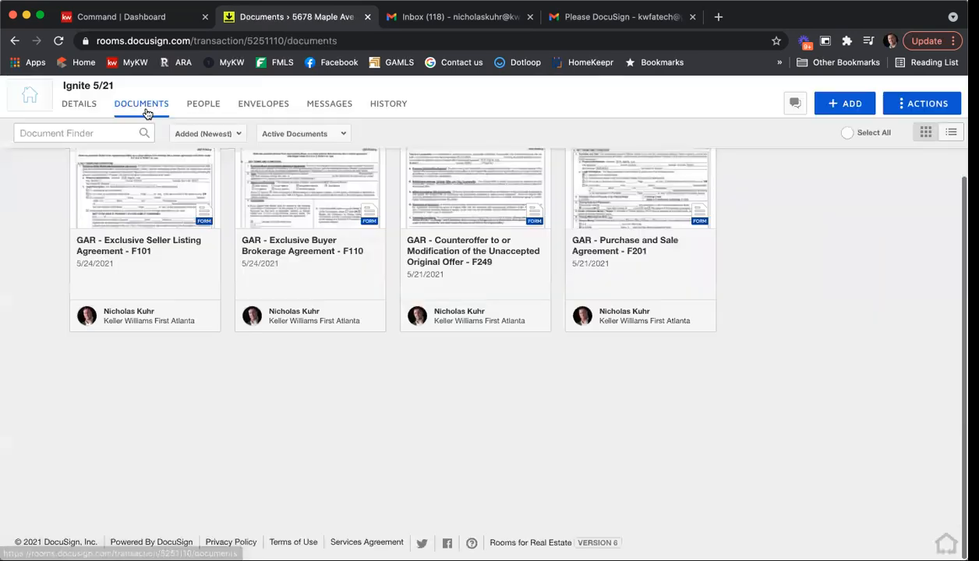
click(618, 194)
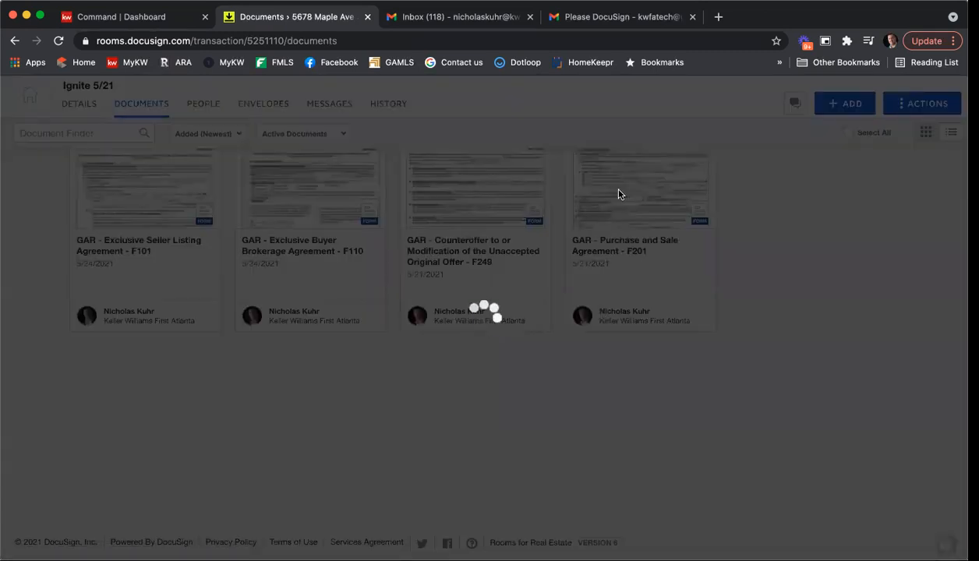
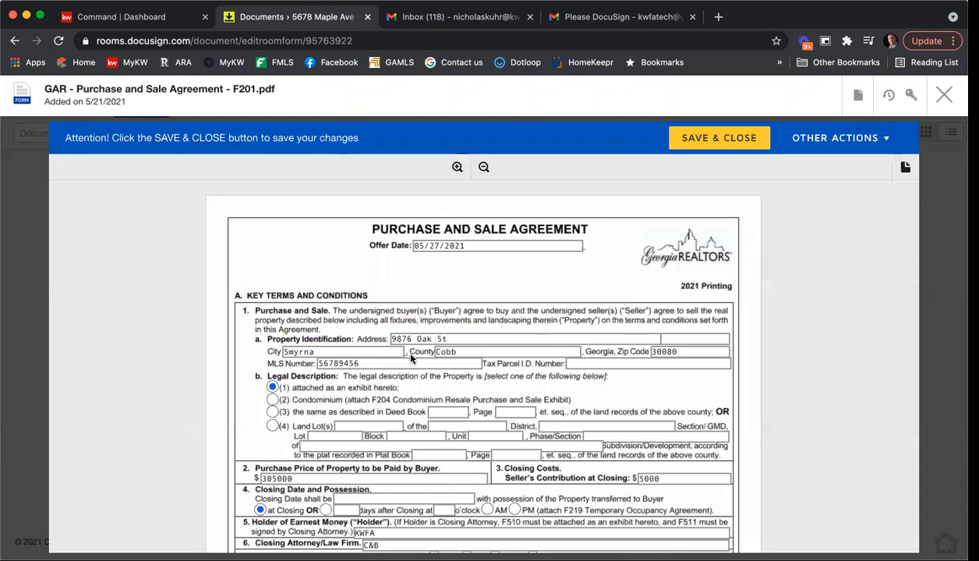
Step: Set the offer date to May 29, 2021, removing the time portion
click(430, 245)
click(544, 379)
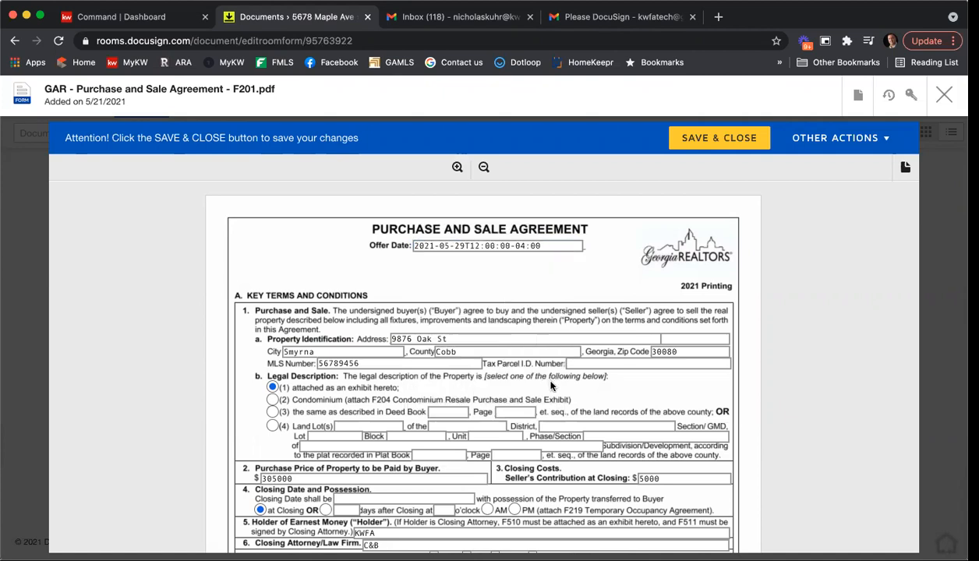
click(580, 246)
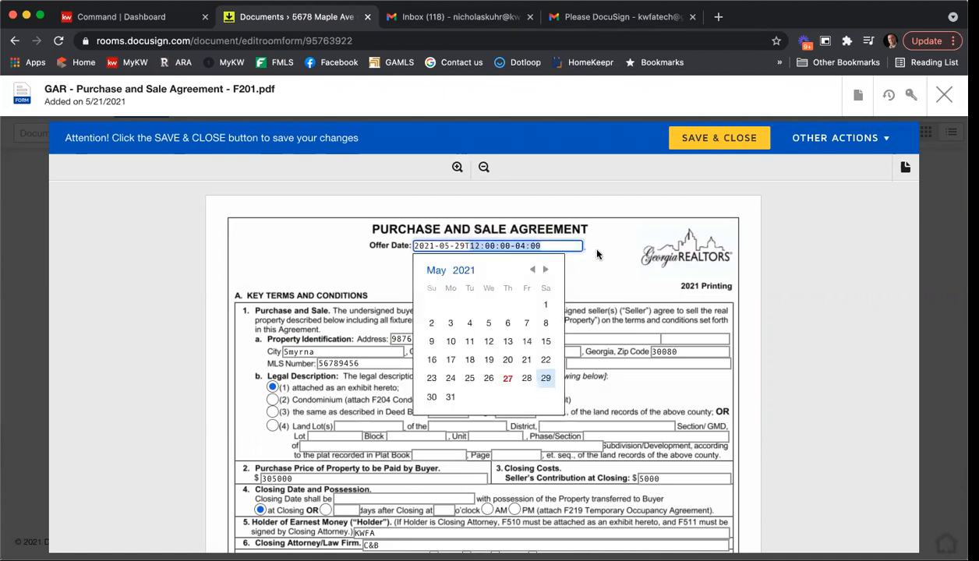
key(BackSpace)
key(BackSpace)
key(BackSpace)
key(BackSpace)
key(BackSpace)
key(BackSpace)
key(BackSpace)
key(BackSpace)
key(BackSpace)
key(BackSpace)
key(BackSpace)
key(BackSpace)
key(BackSpace)
key(BackSpace)
key(BackSpace)
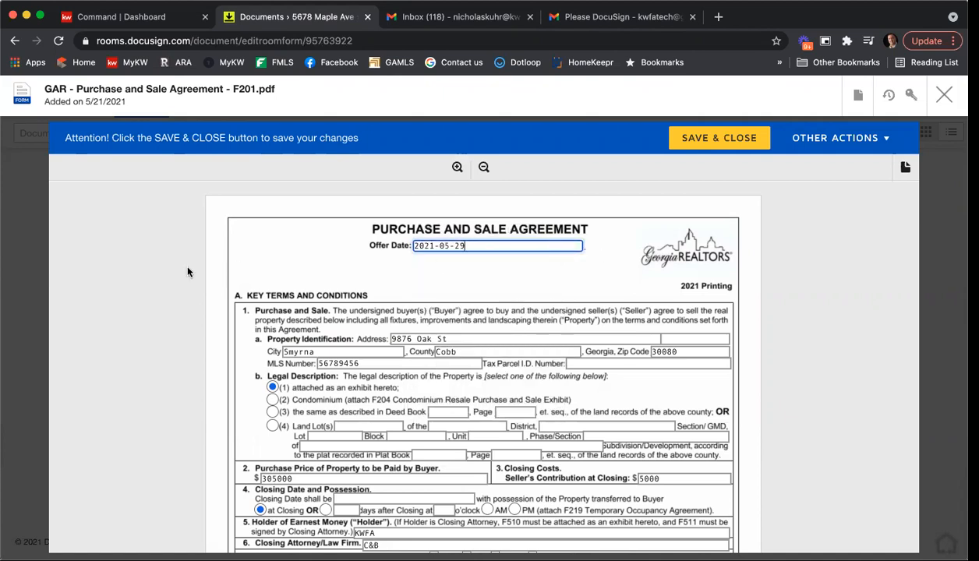
Step: Change the seller's contribution and earnest money amounts to 4000
scroll(164, 261, down, 4)
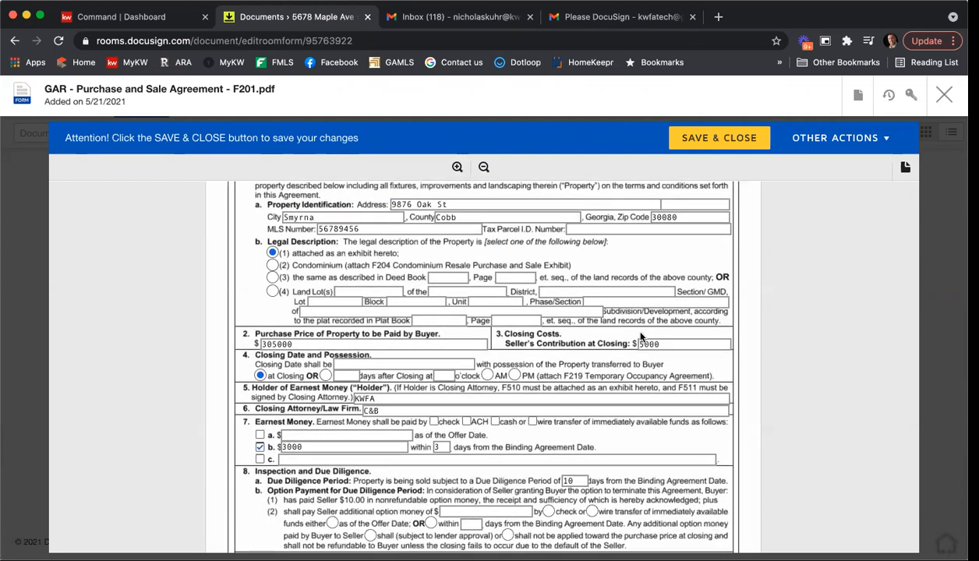
double_click(641, 343)
text(4000)
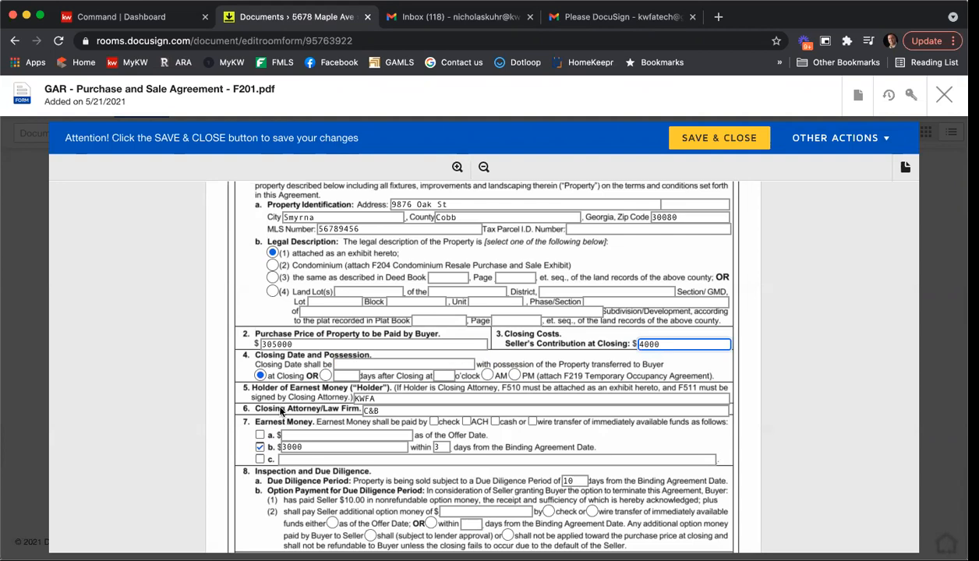
scroll(282, 413, down, 1)
drag(303, 402, 268, 402)
text(40)
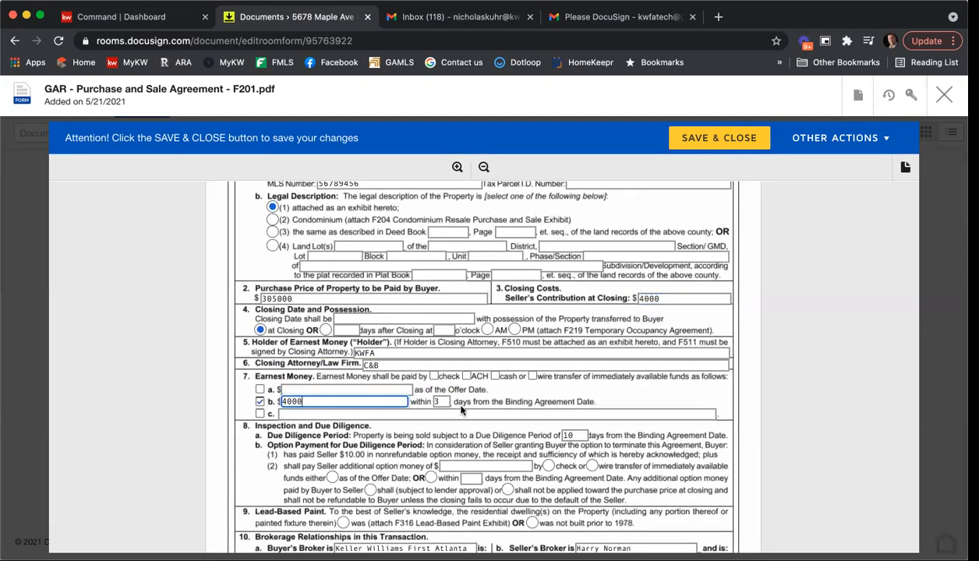
Step: Set the offer expiration date to 5/29/21
scroll(581, 444, down, 4)
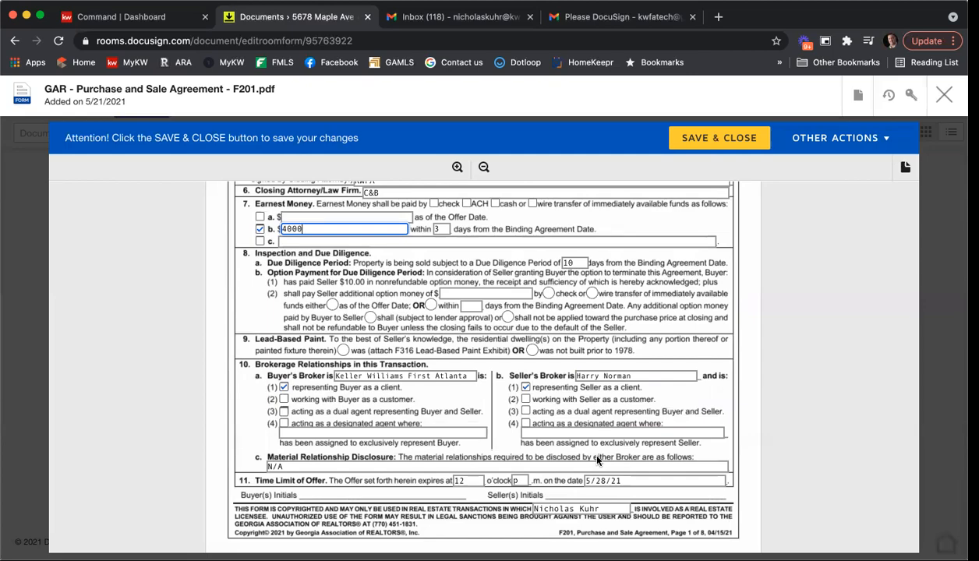
scroll(608, 468, down, 1)
scroll(619, 479, up, 1)
click(631, 485)
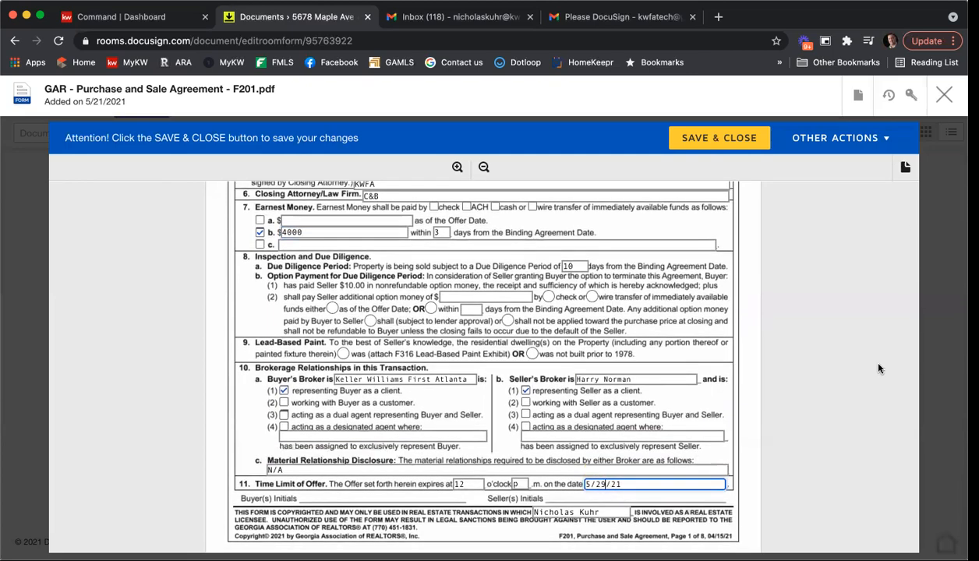
scroll(879, 369, down, 20)
scroll(856, 321, down, 5)
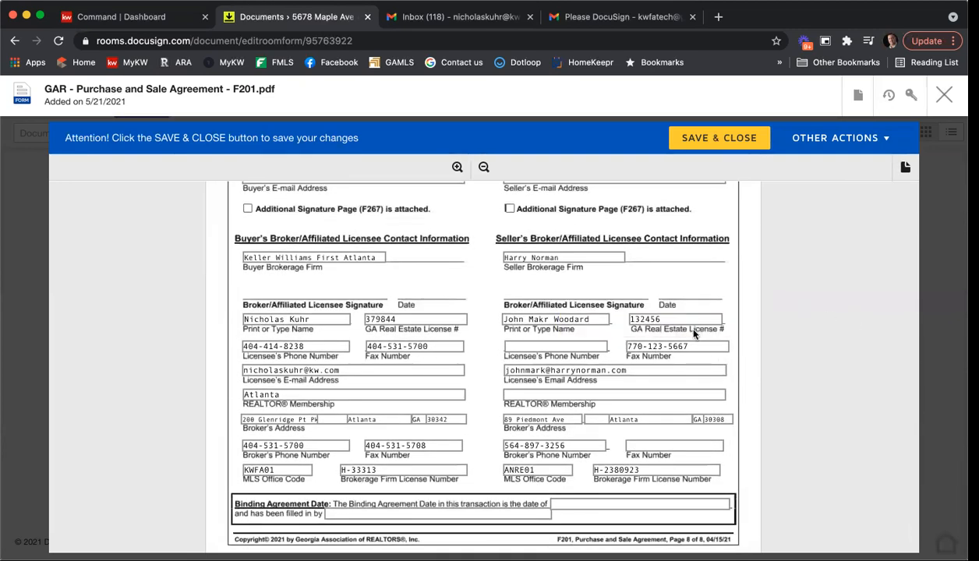
Step: Correct the spelling of the listing agent's name and fix the license number
click(547, 318)
key(BackSpace)
key(BackSpace)
text(rk)
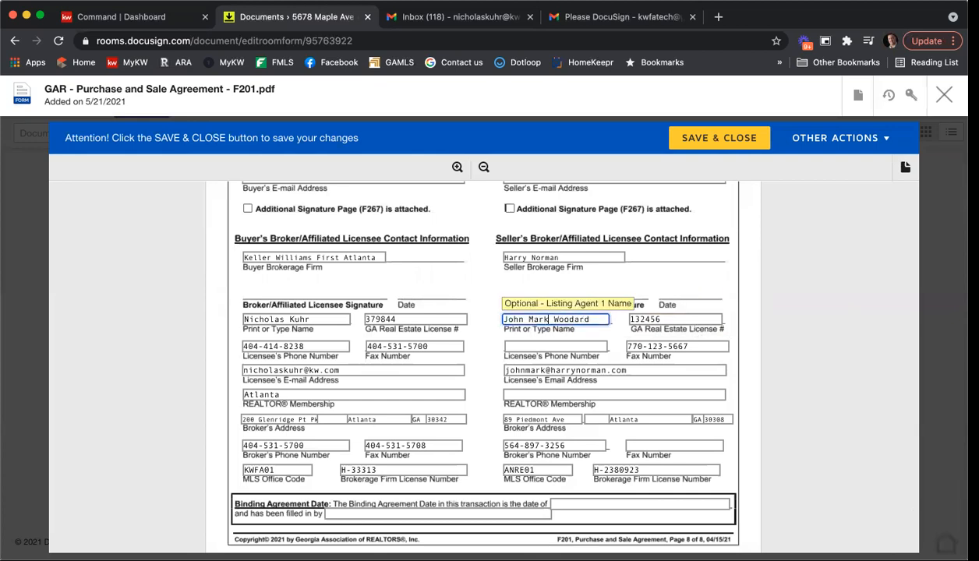
key(Tab)
text(98)
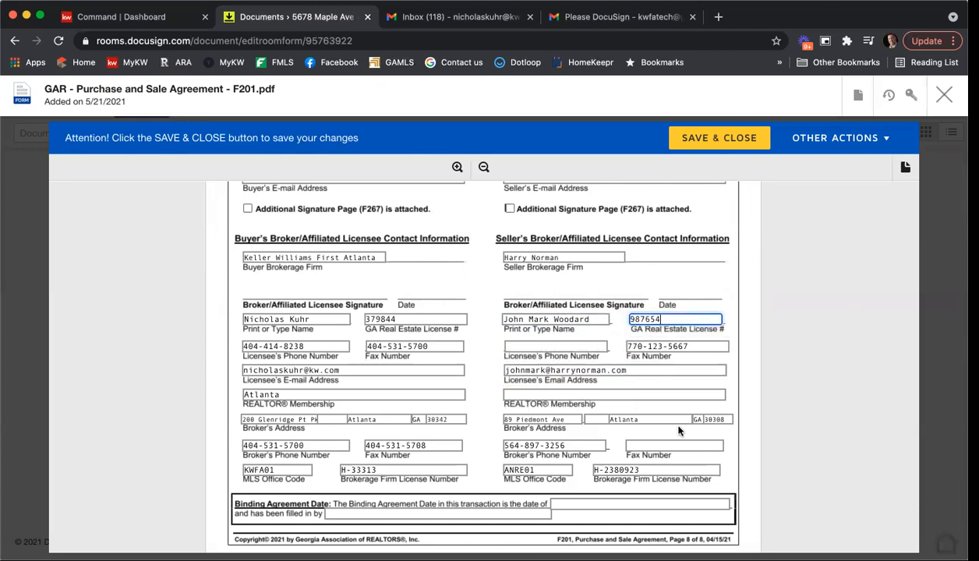
Step: Change the seller's MLS office code to HN01 and save the form to the room
click(538, 470)
key(BackSpace)
text(HN)
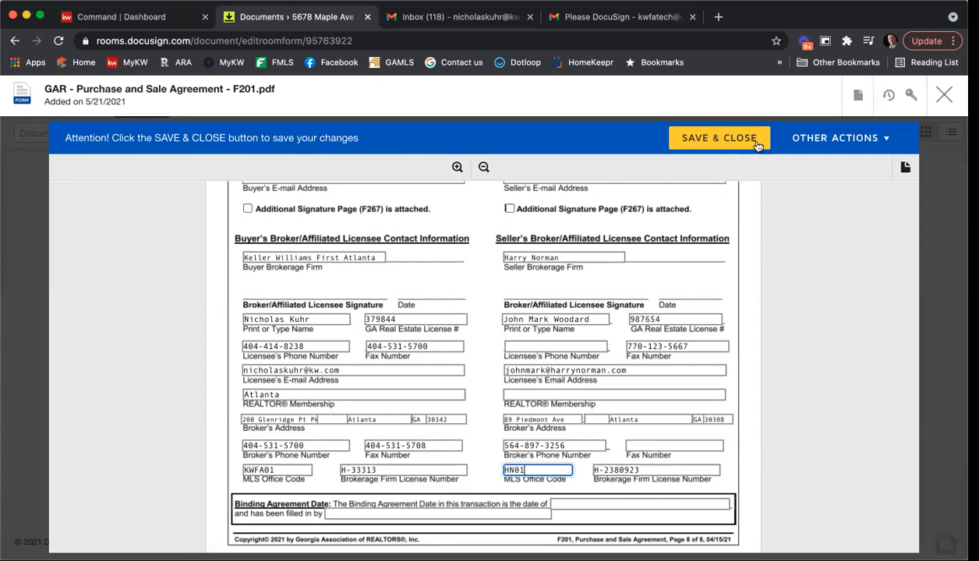
click(717, 139)
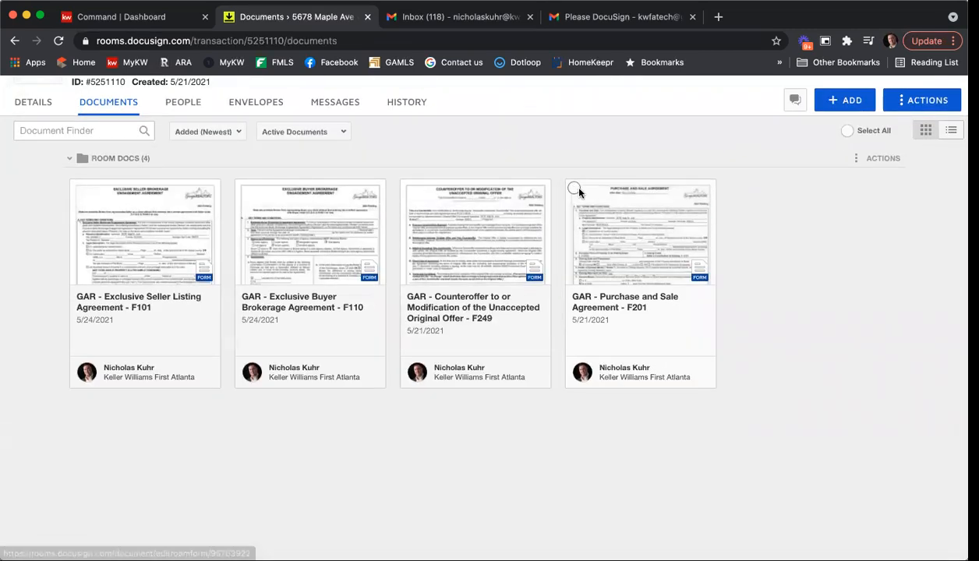
Step: Create an envelope from the F201 Purchase and Sale Agreement named '9876 Oak St Offer'
click(573, 191)
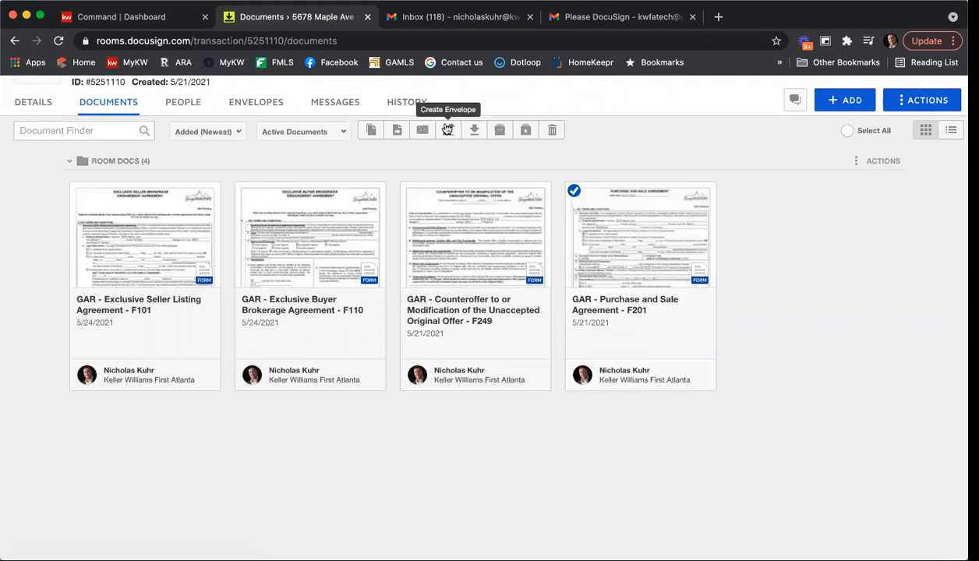
click(448, 129)
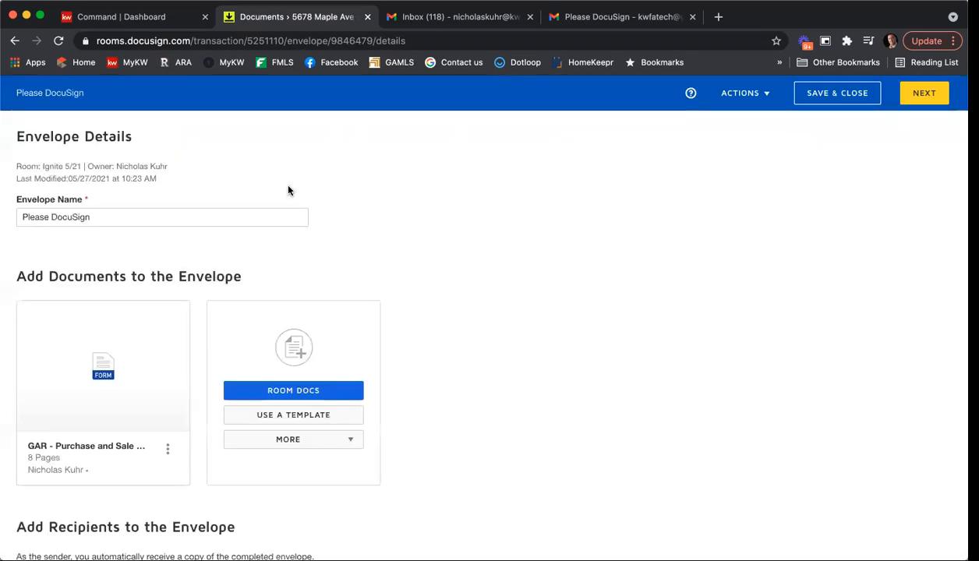
drag(166, 219, 25, 218)
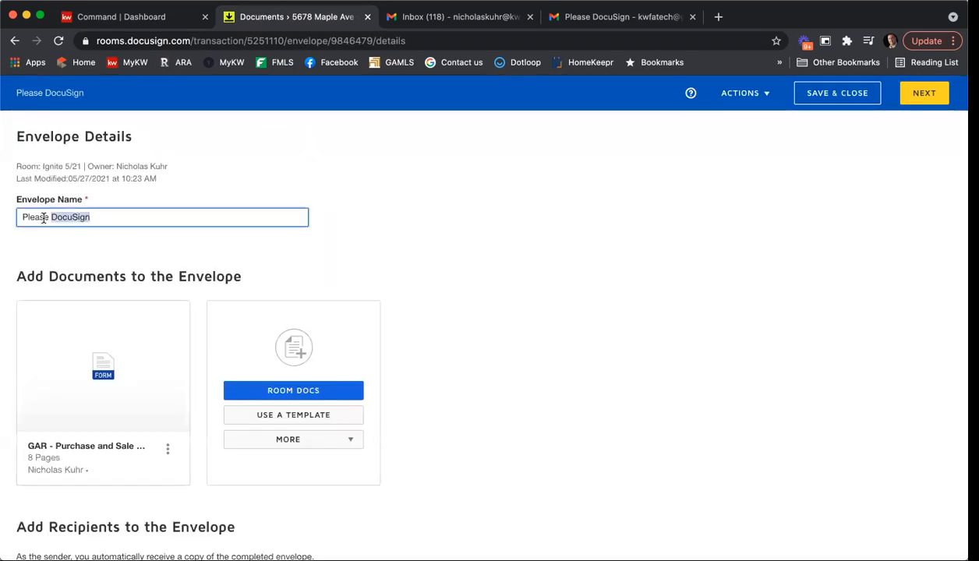
key(BackSpace)
text(9876)
key(Tab)
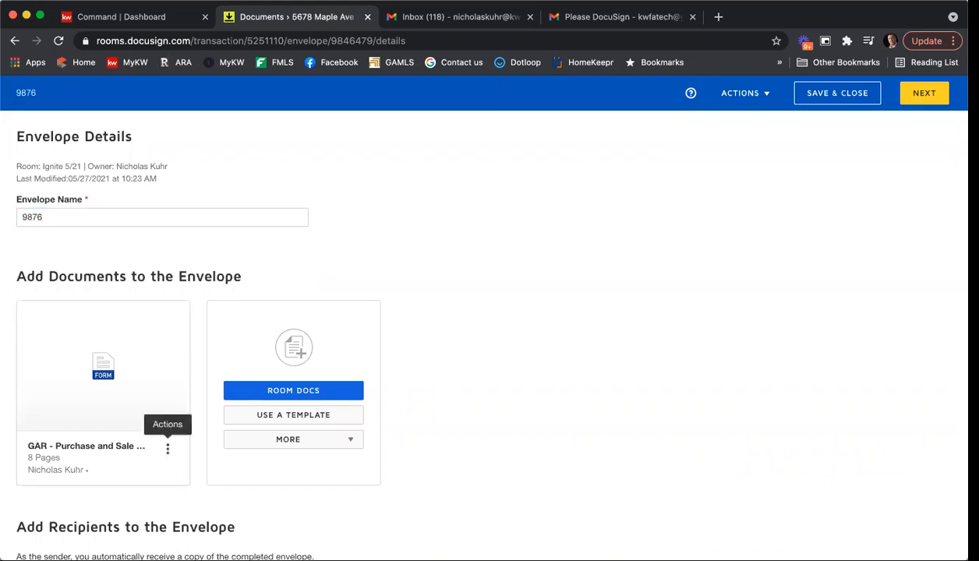
click(99, 215)
text(Oak St Offer)
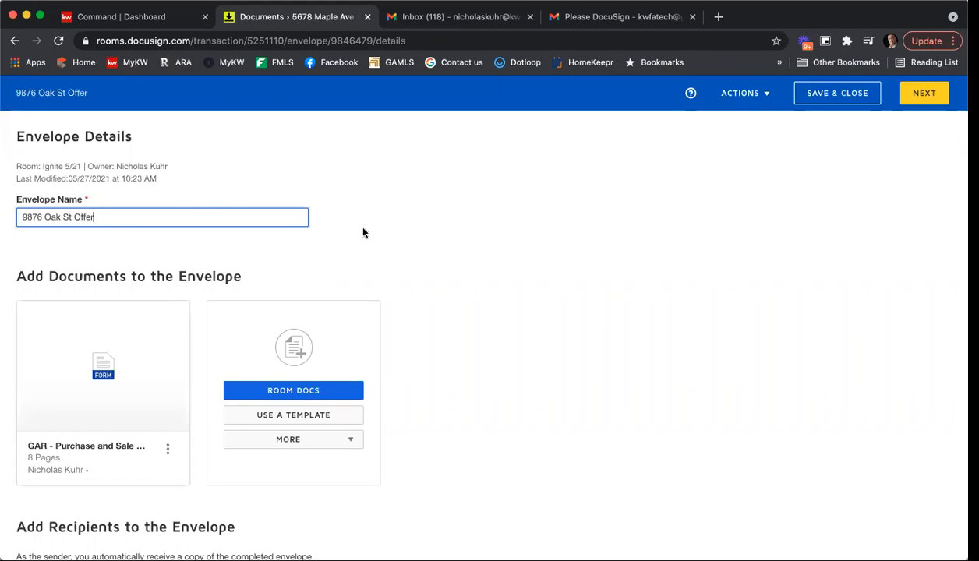
scroll(201, 299, down, 2)
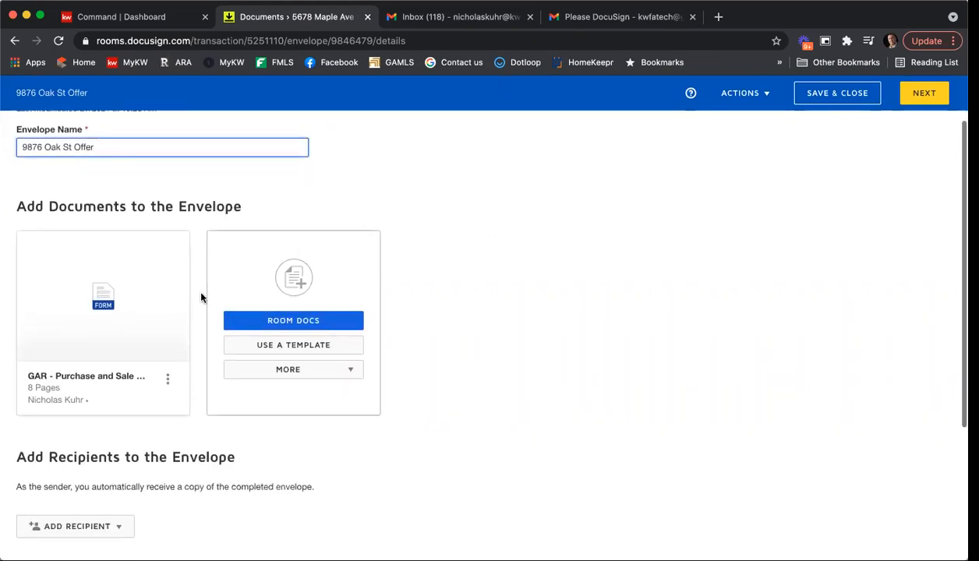
scroll(547, 278, down, 3)
scroll(556, 289, up, 1)
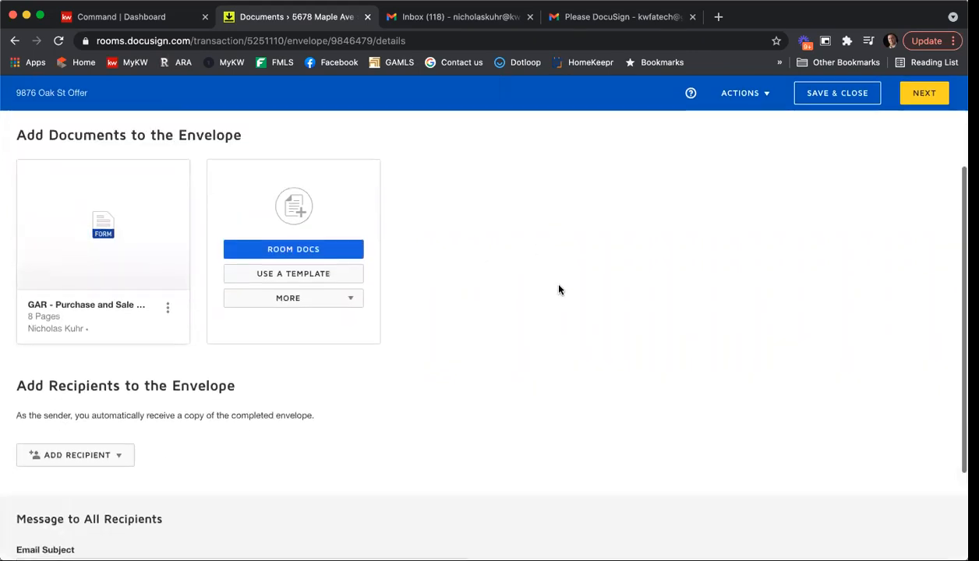
scroll(481, 328, down, 3)
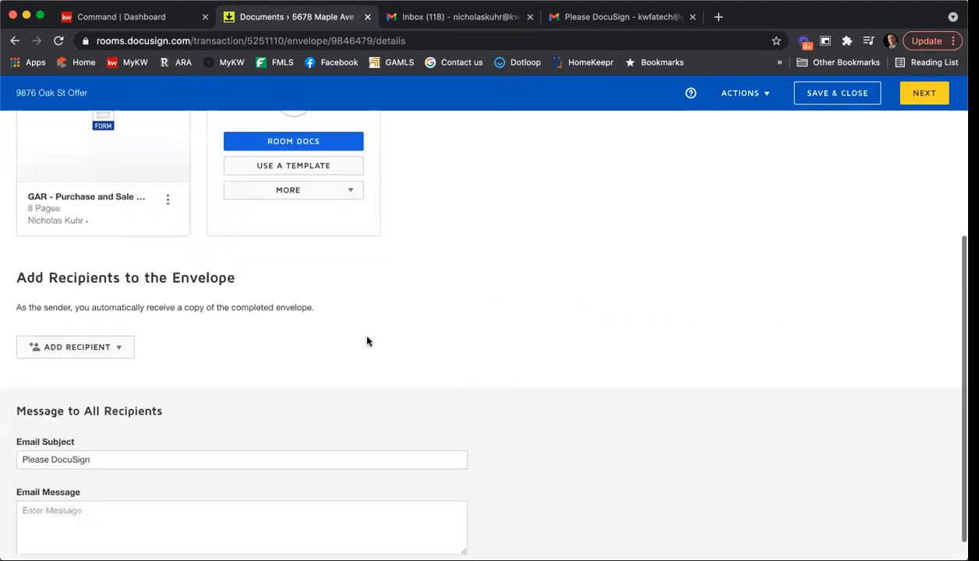
Step: Add the buyer as the Buyer One pre-tagged signing recipient and continue to field placement
click(116, 349)
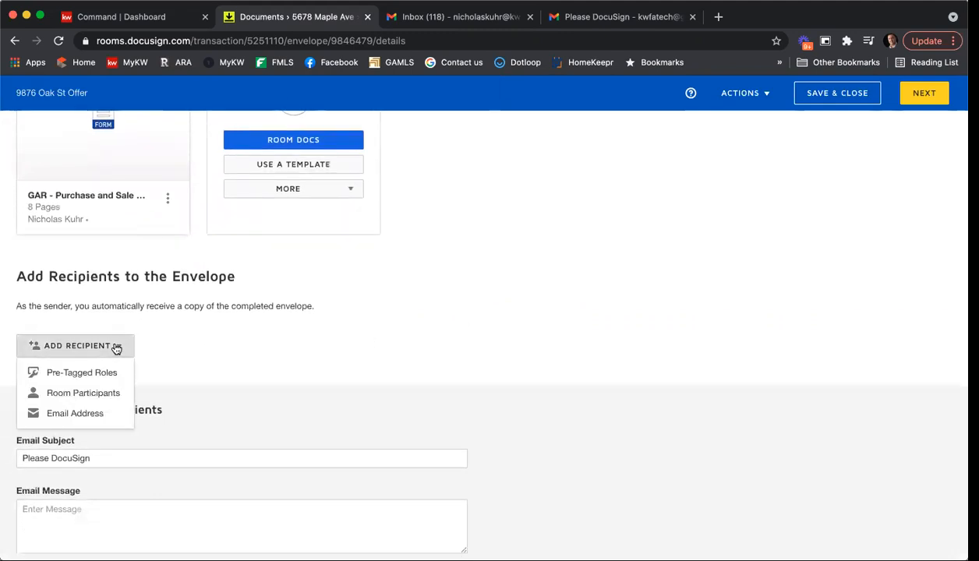
click(82, 374)
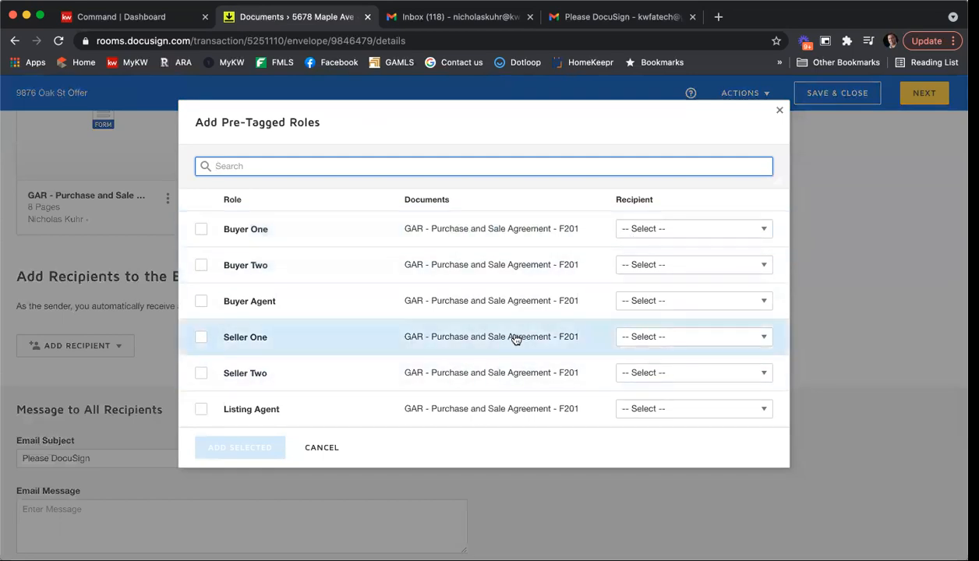
click(645, 228)
click(699, 512)
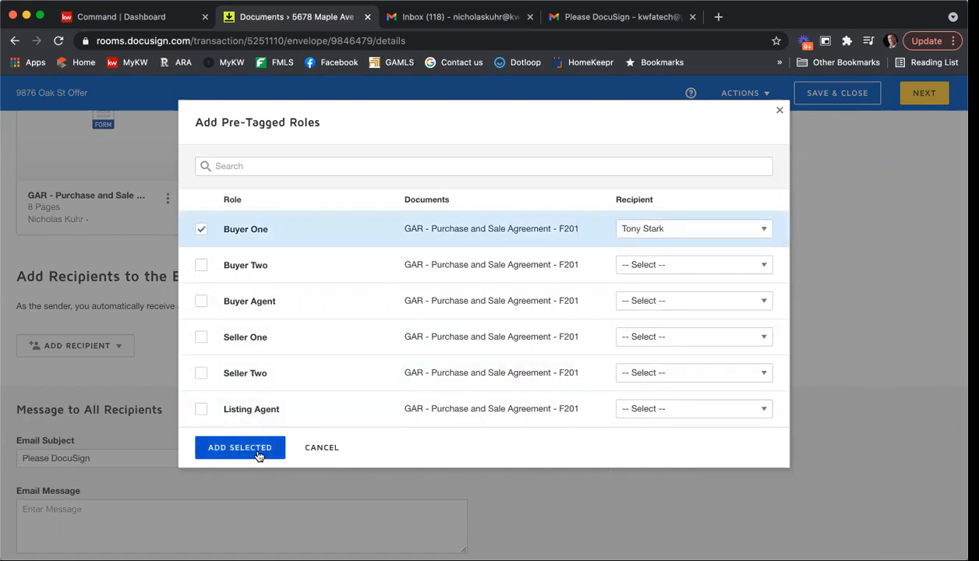
click(242, 449)
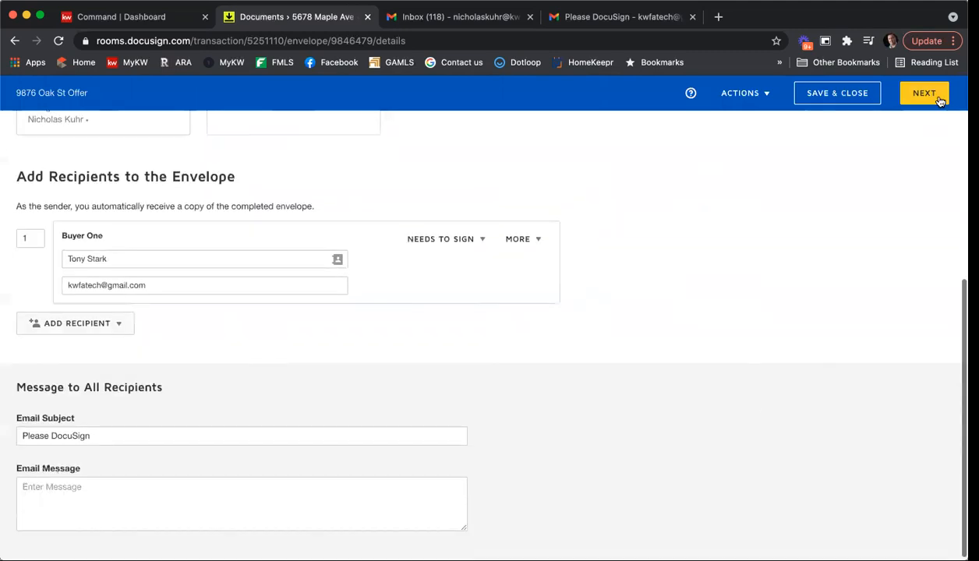
click(939, 96)
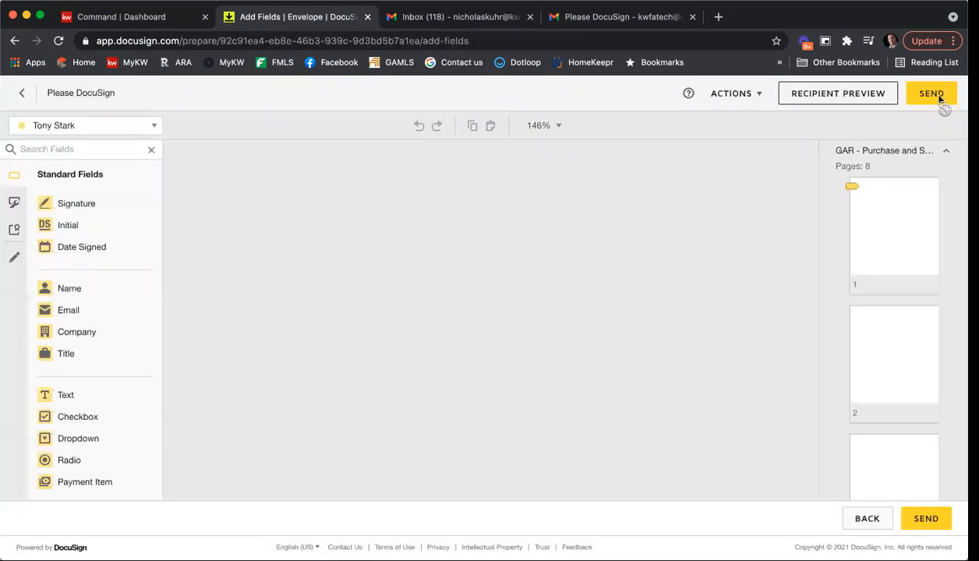
Step: Check the agreement's signature page and send the envelope for signature
scroll(623, 278, down, 10)
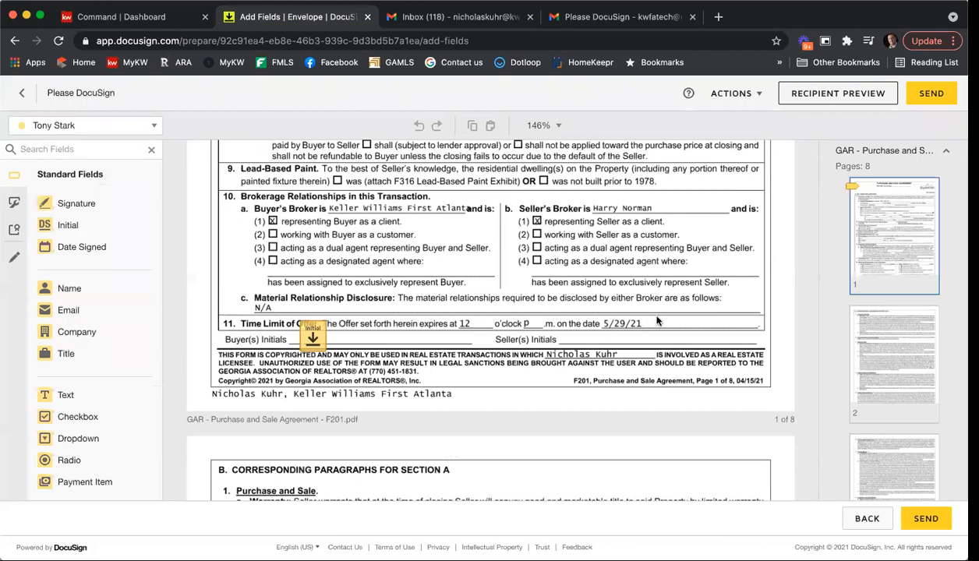
scroll(844, 309, down, 10)
click(893, 428)
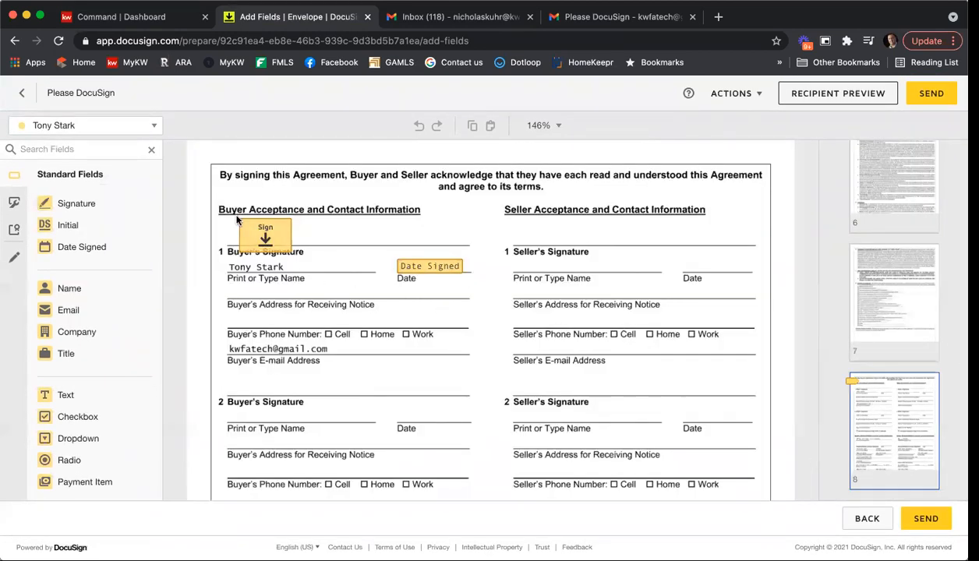
scroll(403, 269, down, 5)
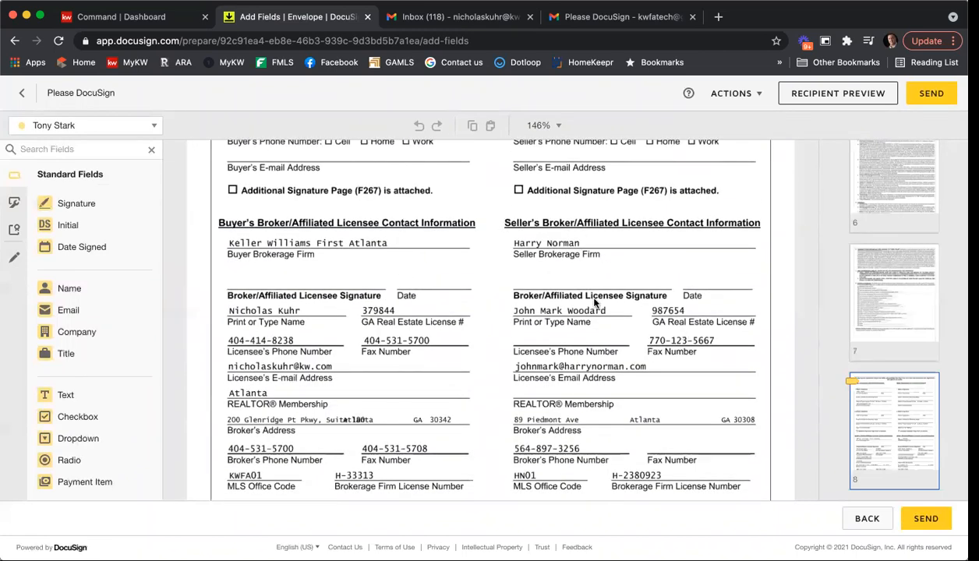
scroll(601, 345, down, 3)
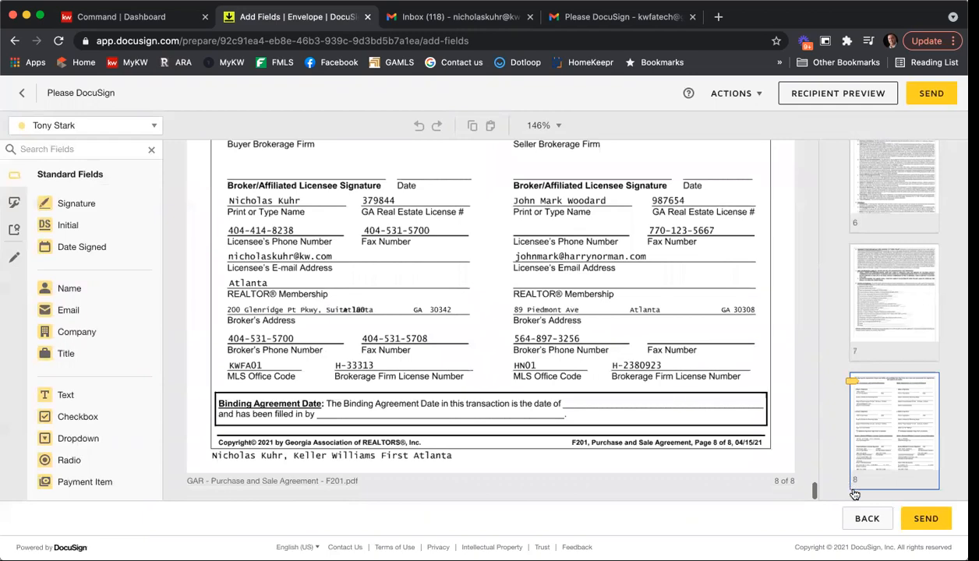
click(926, 519)
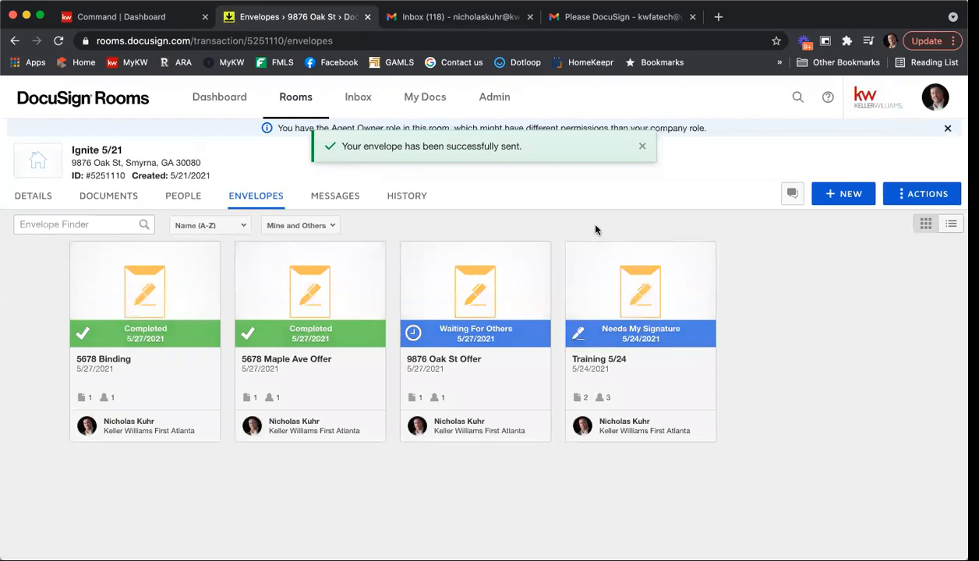
Step: Open the DocuSign signing request in the buyer's Gmail and review the document
click(615, 16)
click(100, 208)
click(89, 184)
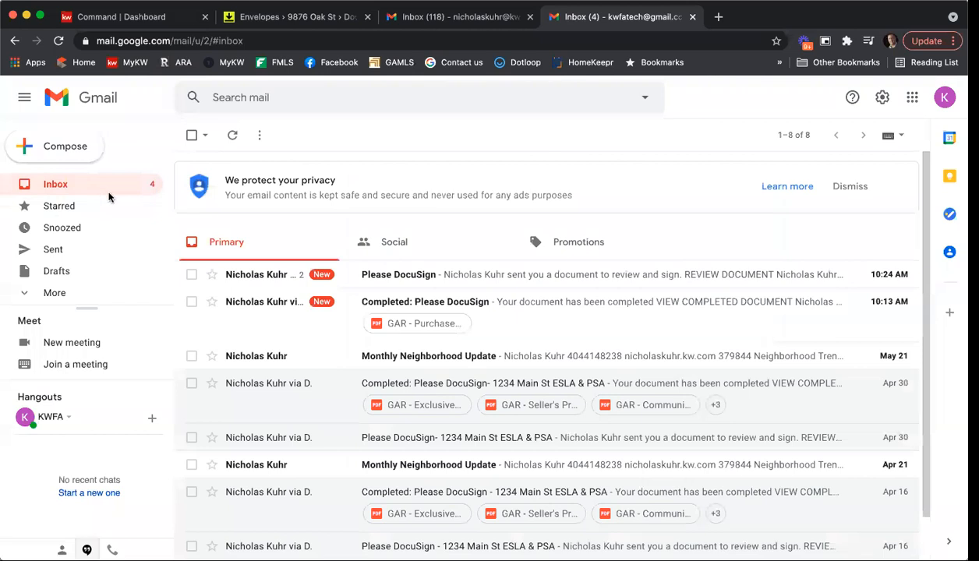
click(464, 281)
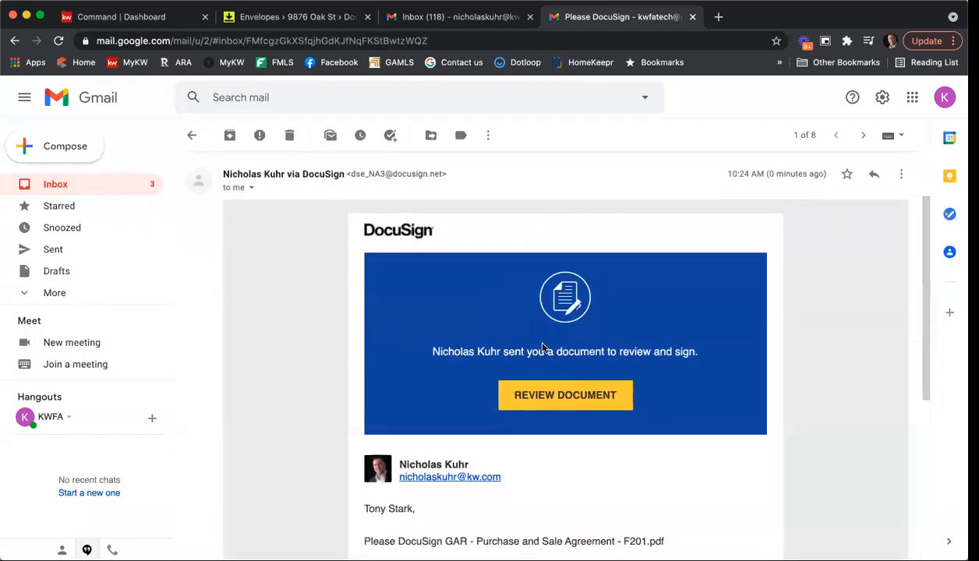
click(549, 395)
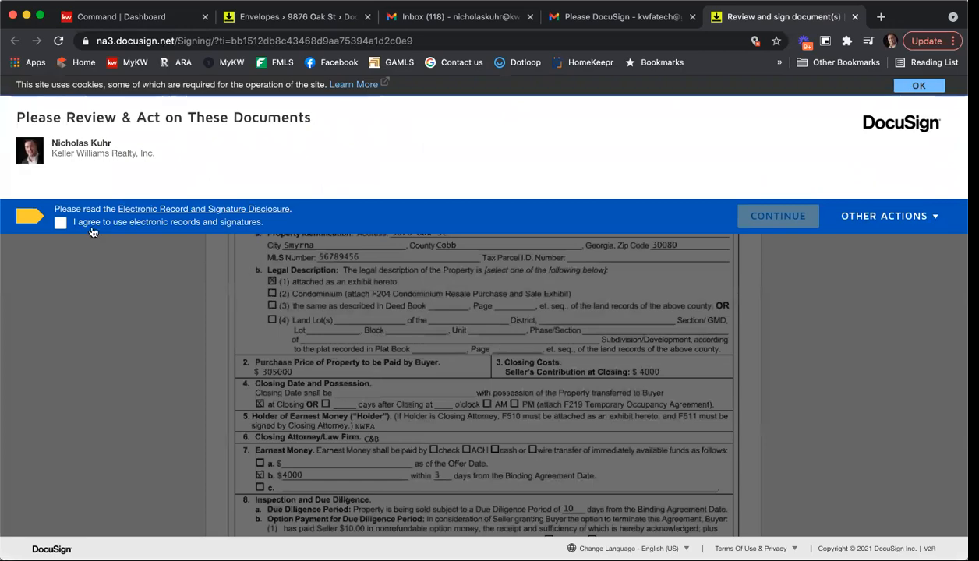
Step: Accept the electronic records disclosure and place the buyer's initials on the agreement
click(60, 222)
click(776, 226)
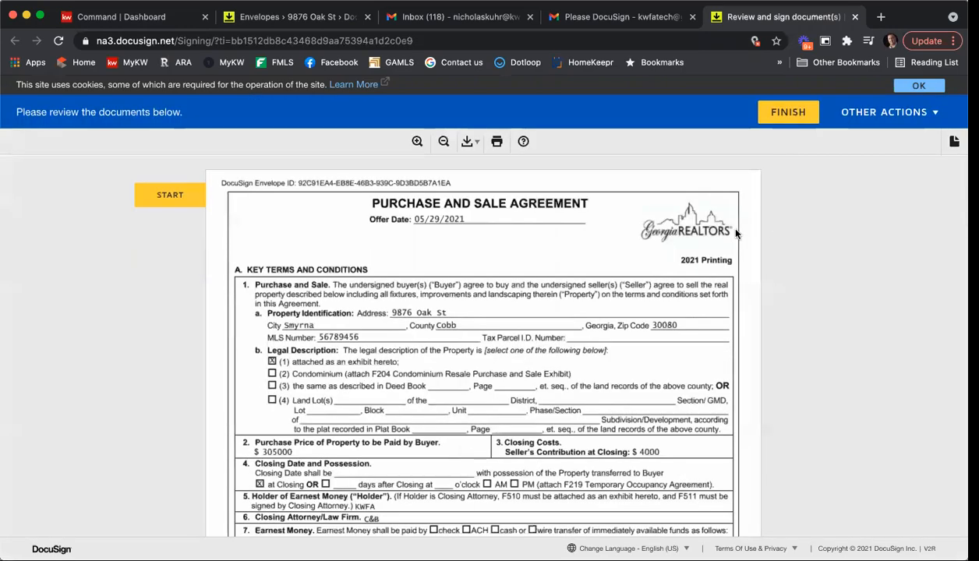
click(188, 207)
click(190, 209)
scroll(468, 293, up, 5)
scroll(469, 293, up, 3)
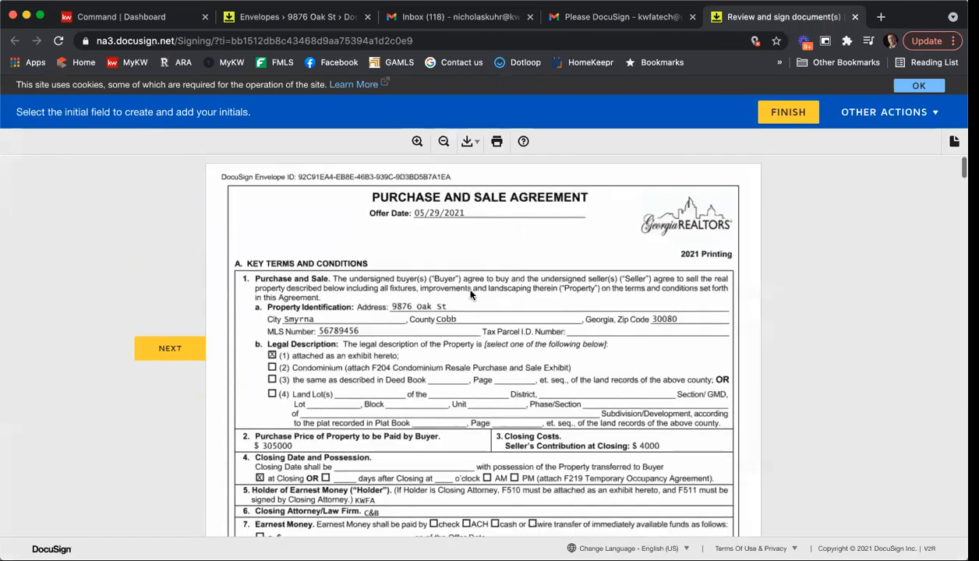
scroll(526, 297, down, 10)
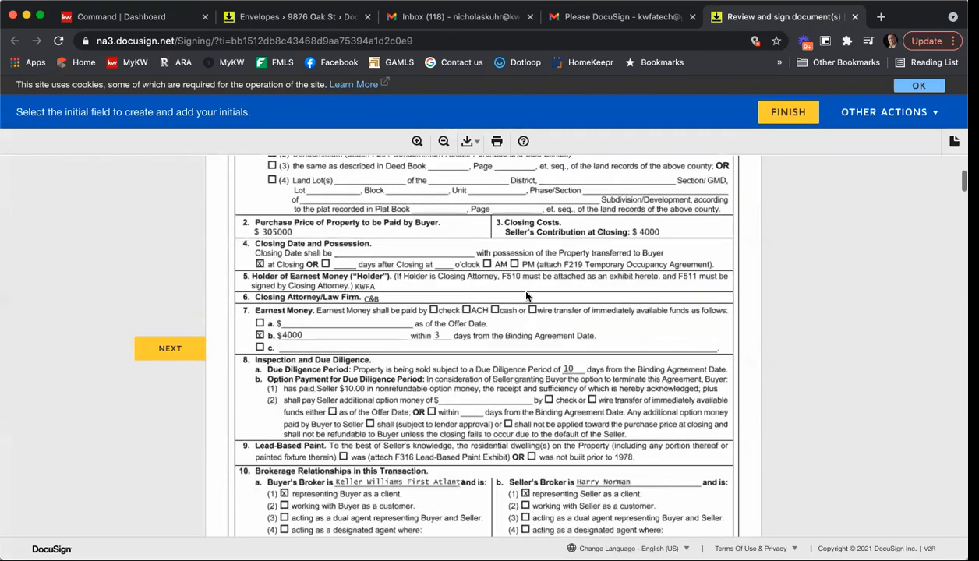
click(326, 339)
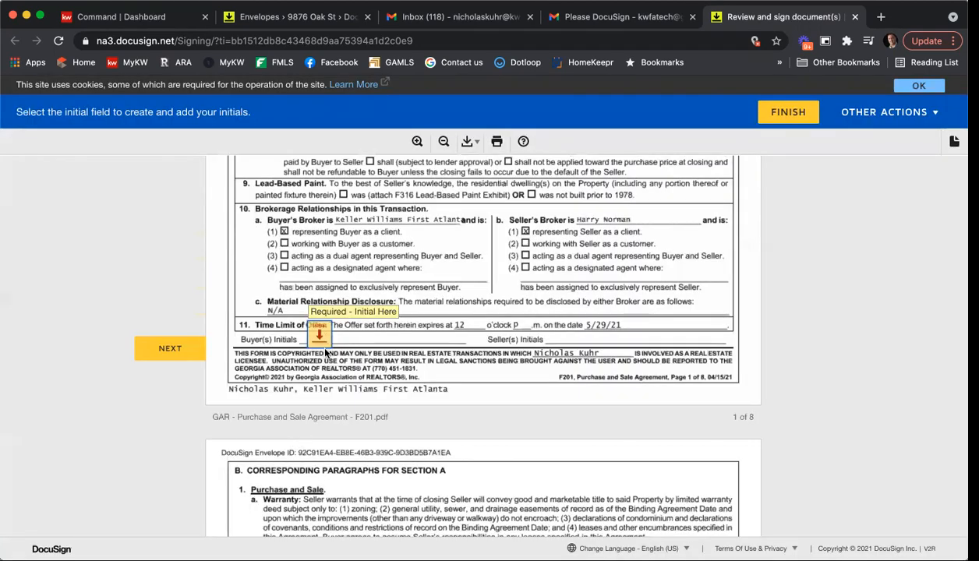
click(322, 341)
Step: Sign as the buyer, finish, decline a DocuSign account, and return to the room
click(270, 355)
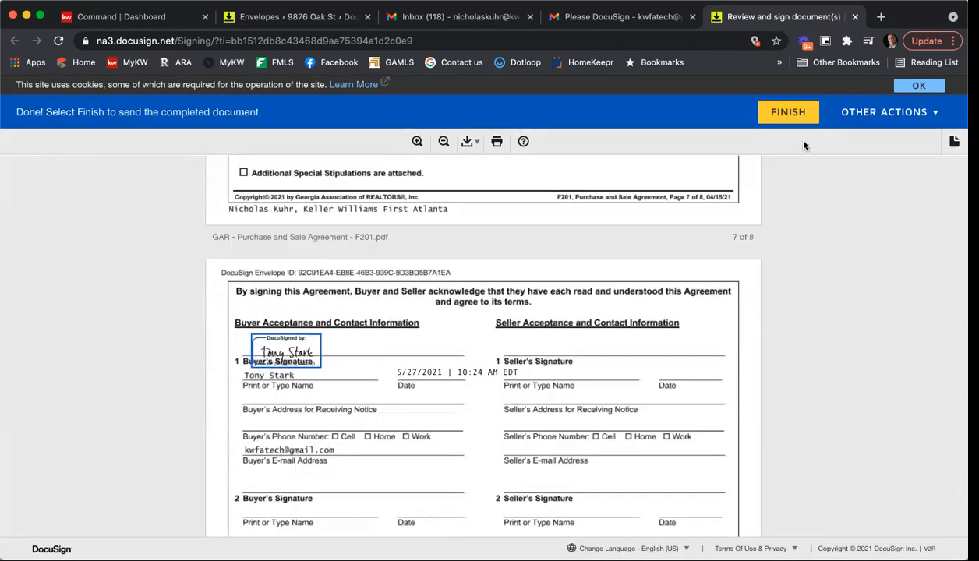
click(793, 116)
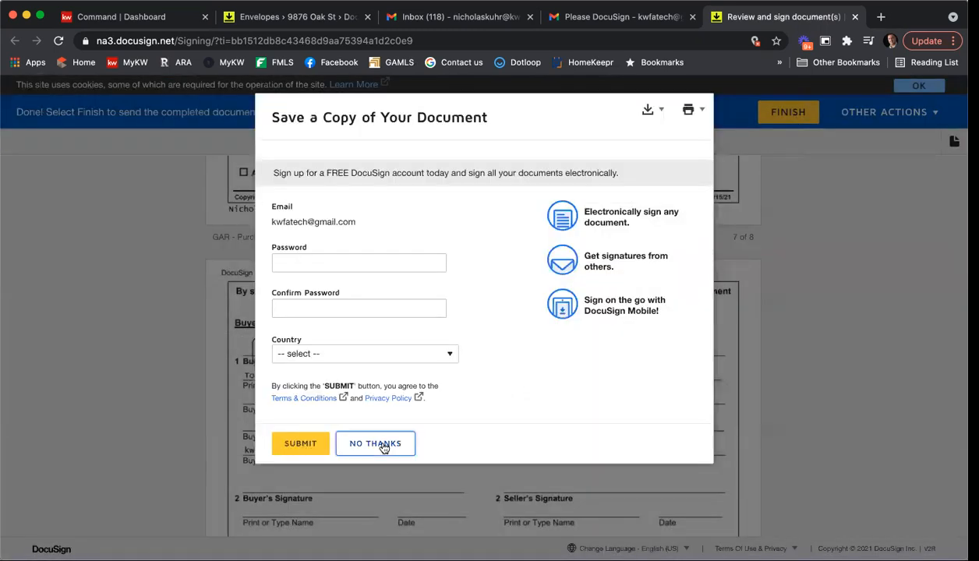
click(376, 443)
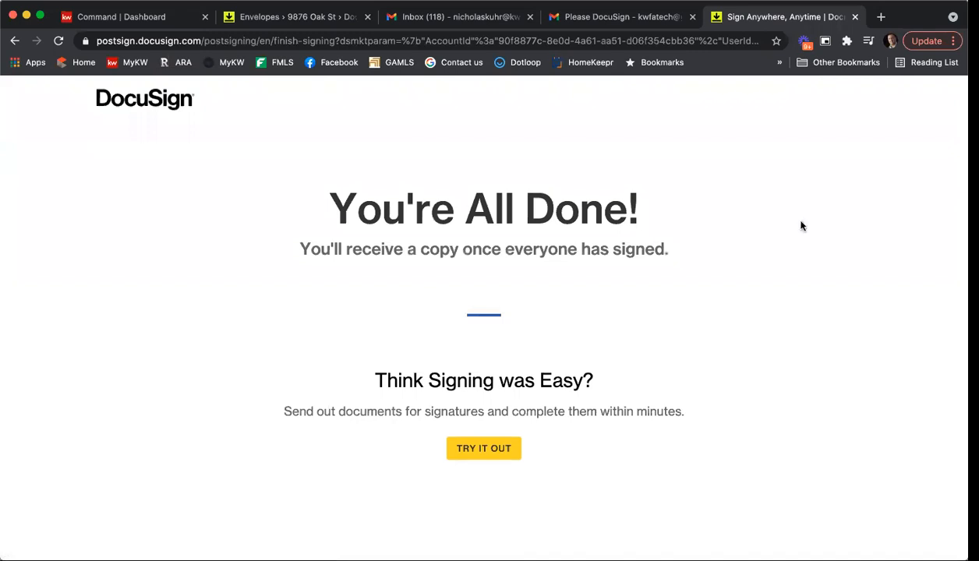
key(super+w)
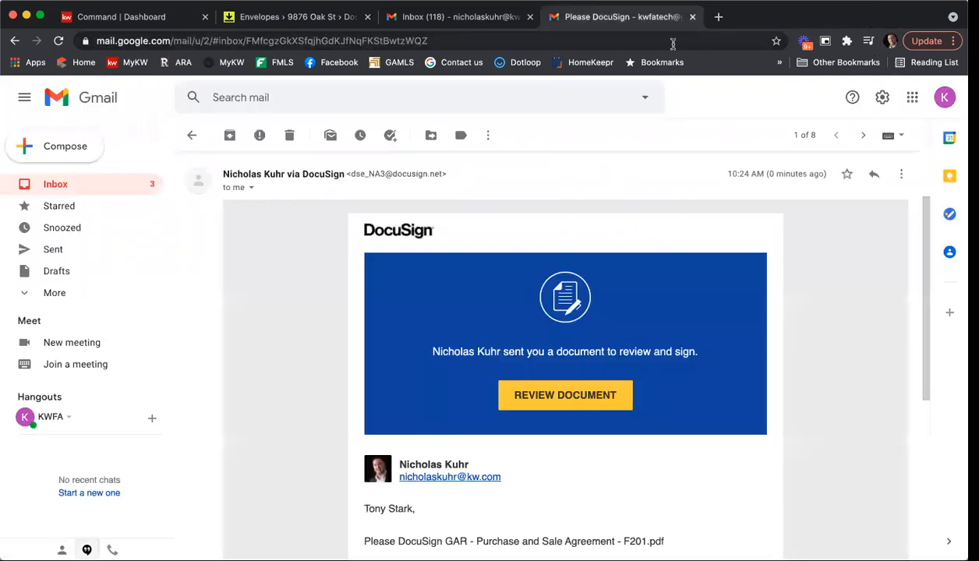
click(314, 16)
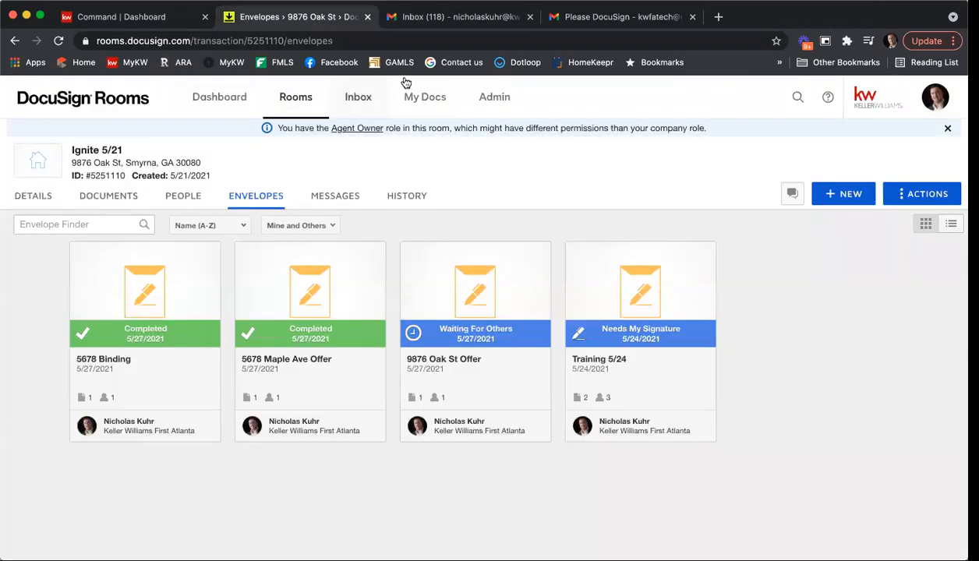
Step: Reload the Envelopes page, then switch to Documents and reload to show the signed files
click(453, 43)
key(Return)
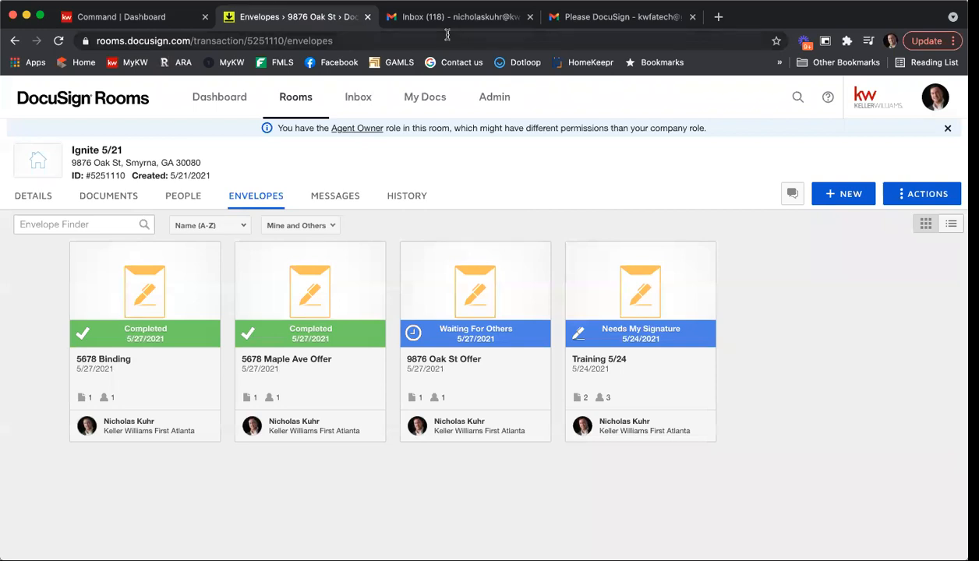
click(447, 35)
key(Return)
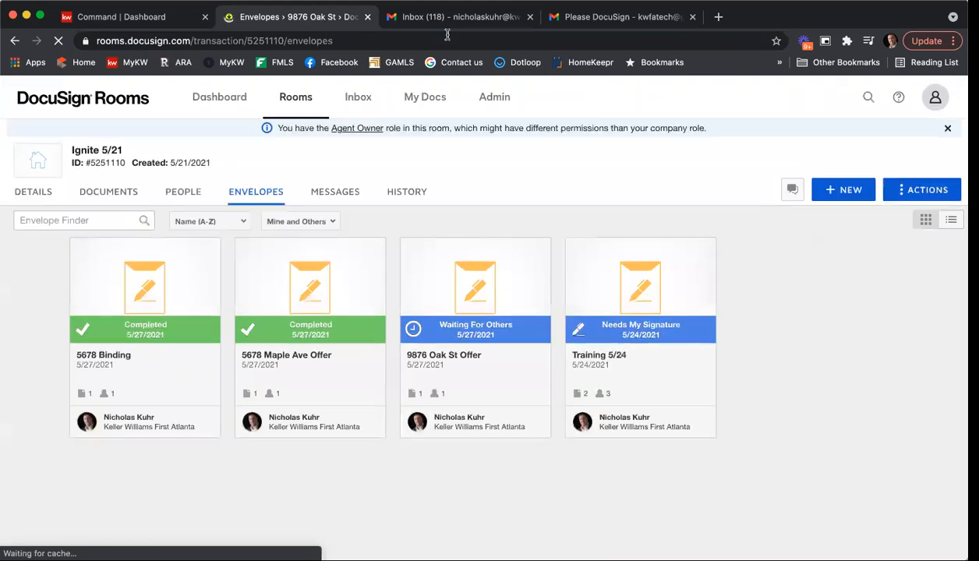
click(122, 197)
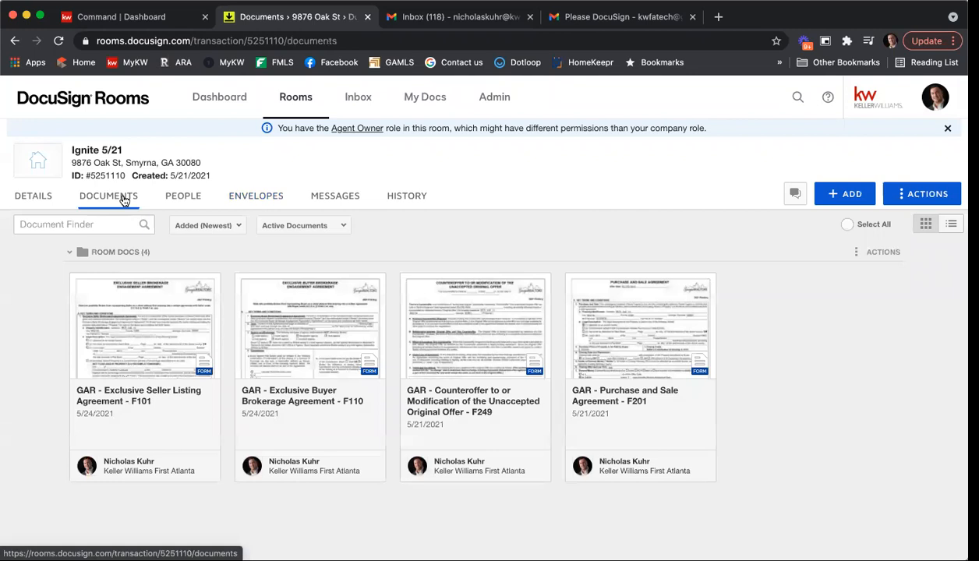
click(437, 42)
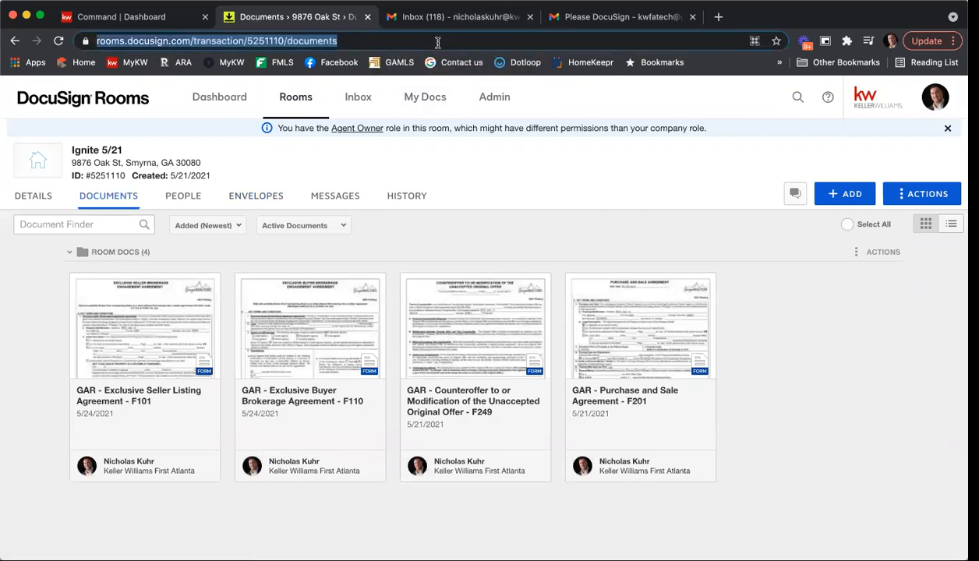
key(Return)
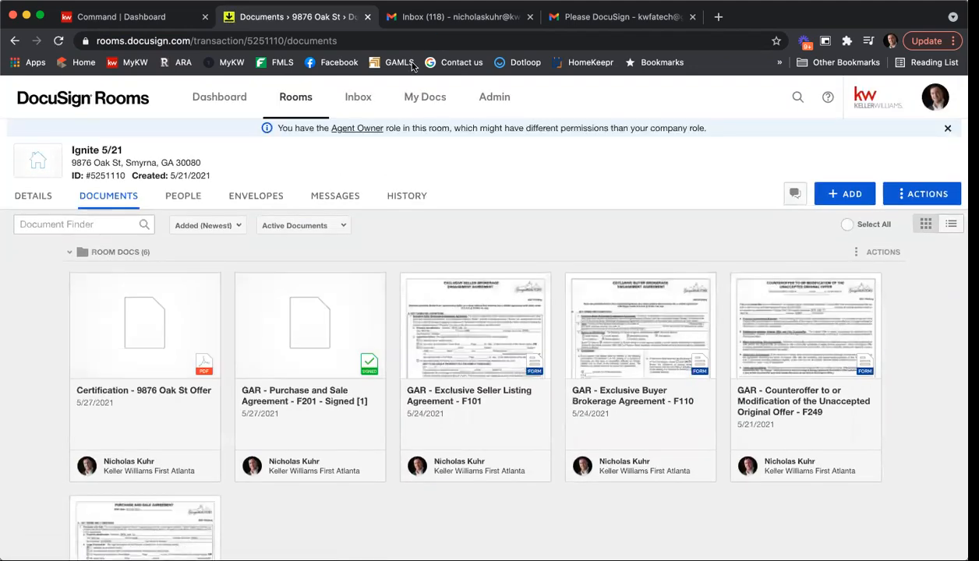
click(307, 325)
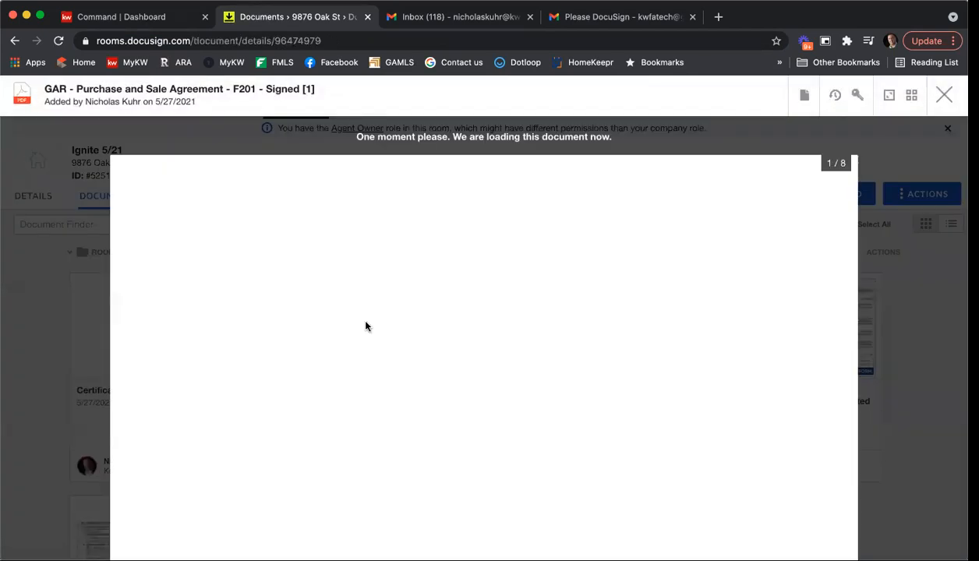
scroll(436, 265, down, 2)
scroll(422, 297, up, 1)
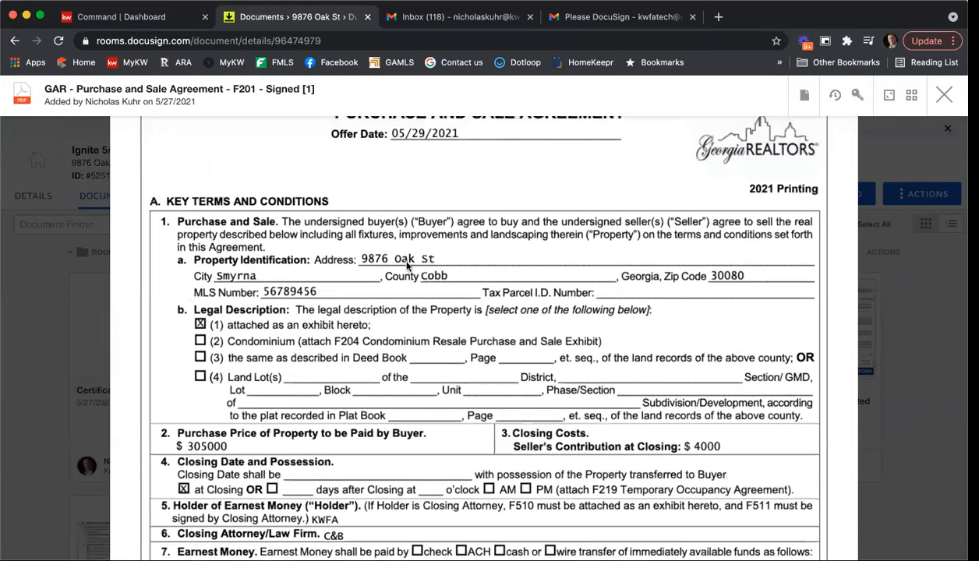
scroll(659, 269, down, 6)
scroll(659, 273, down, 5)
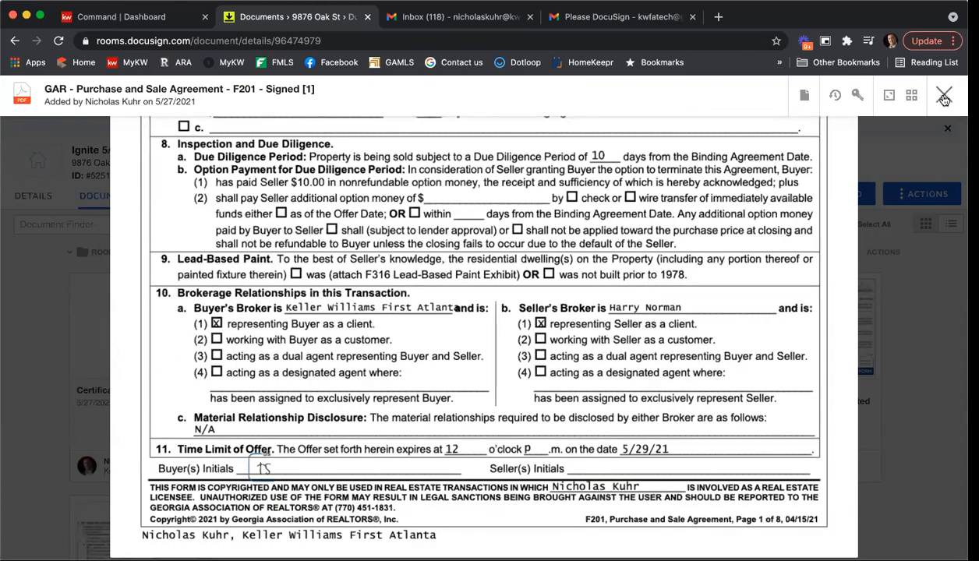
click(944, 97)
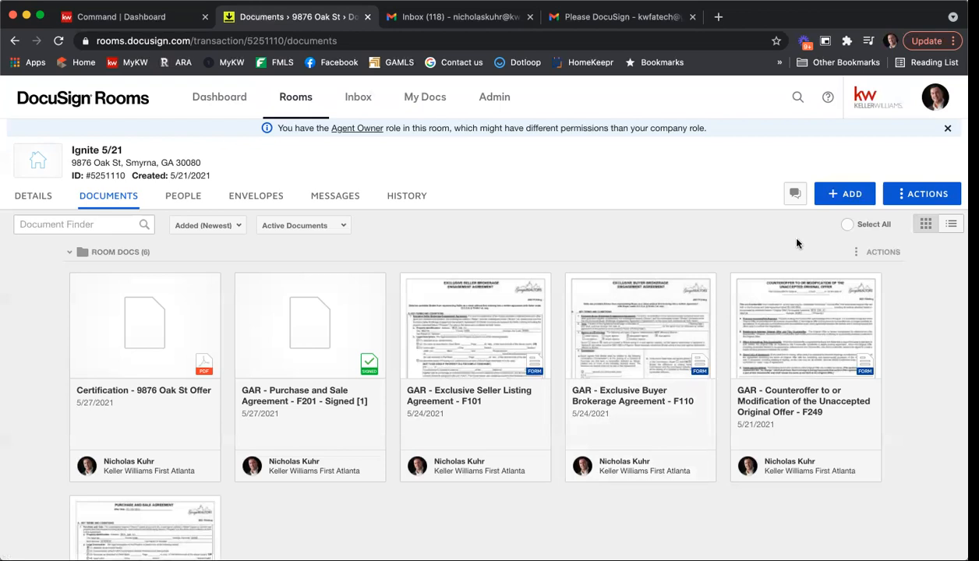
Step: Add the GAR 'Amendment to Agreement - F701' form, found by searching 'amendment' in DocuSign Forms
click(841, 195)
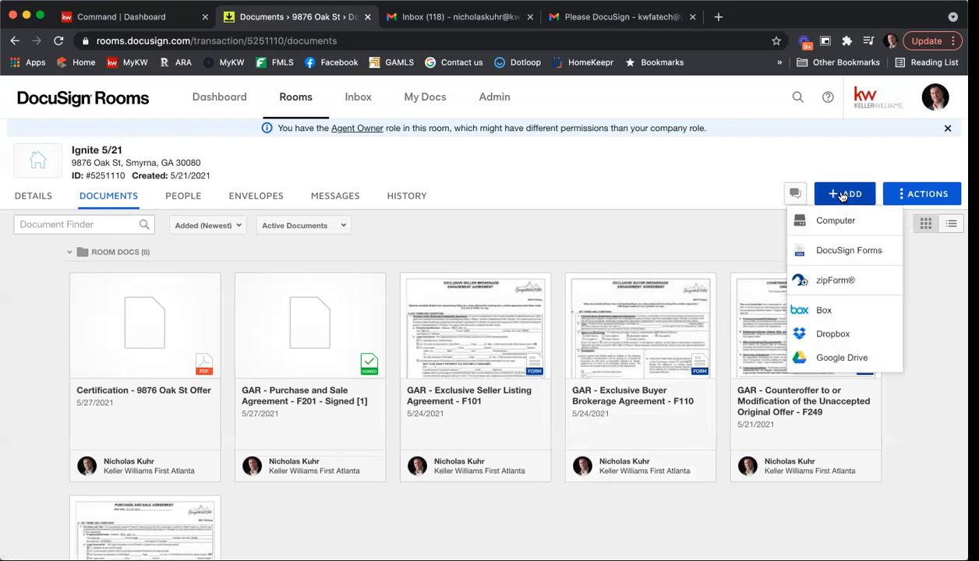
click(844, 251)
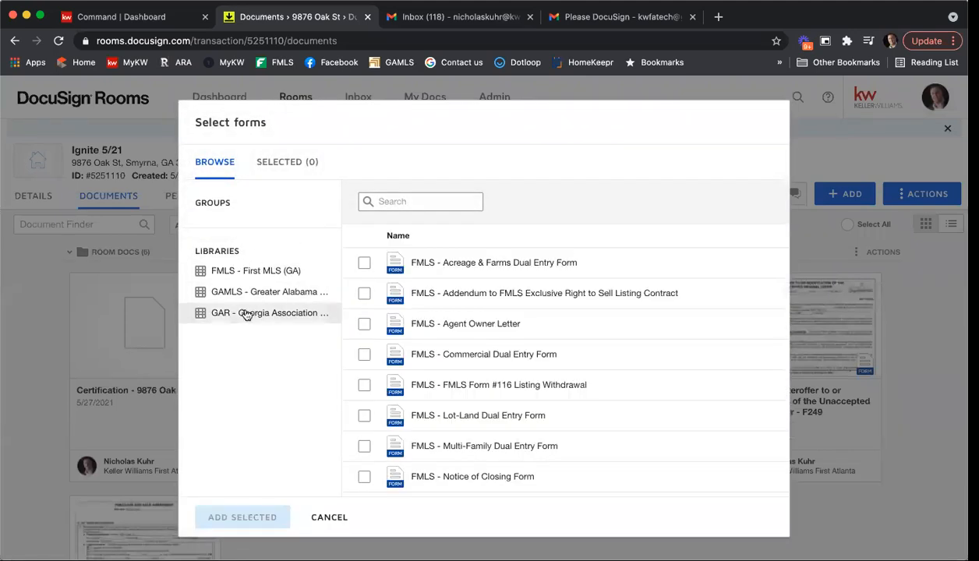
click(245, 314)
click(393, 201)
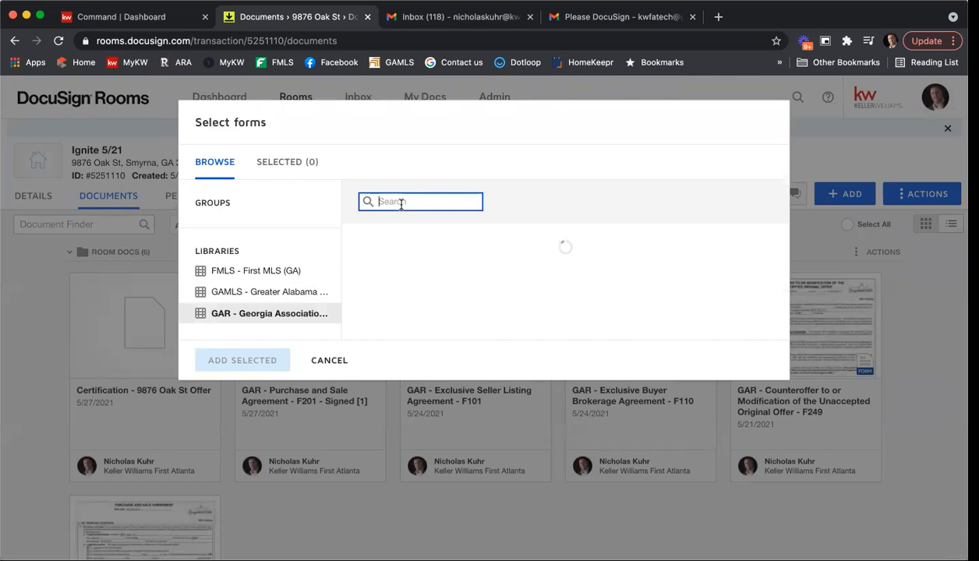
text(amened)
key(BackSpace)
key(BackSpace)
text(dment)
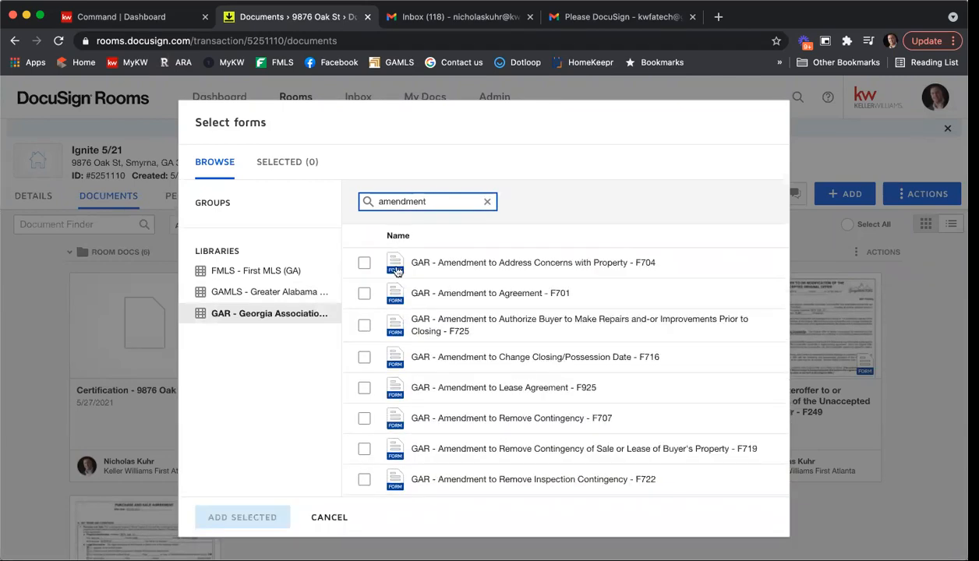
click(363, 294)
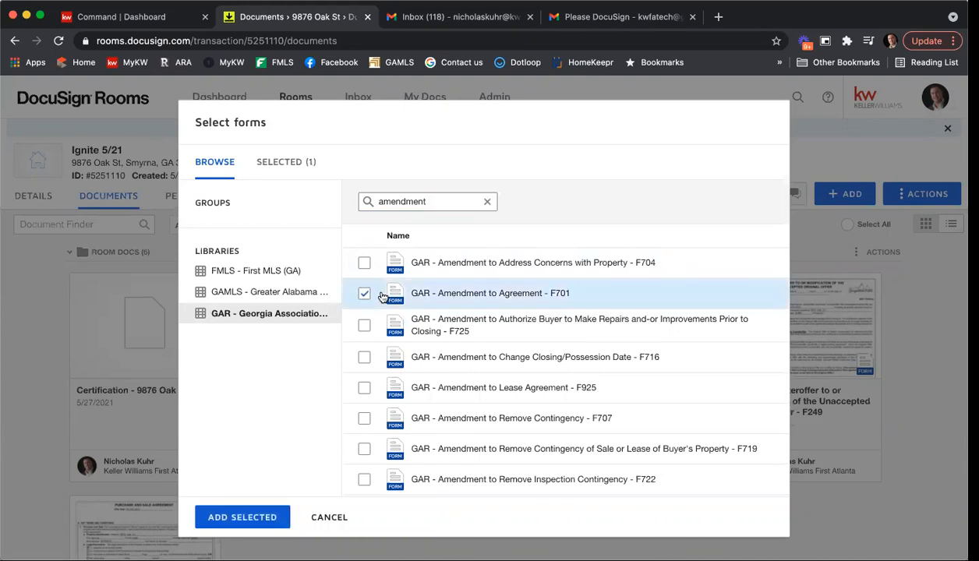
click(242, 517)
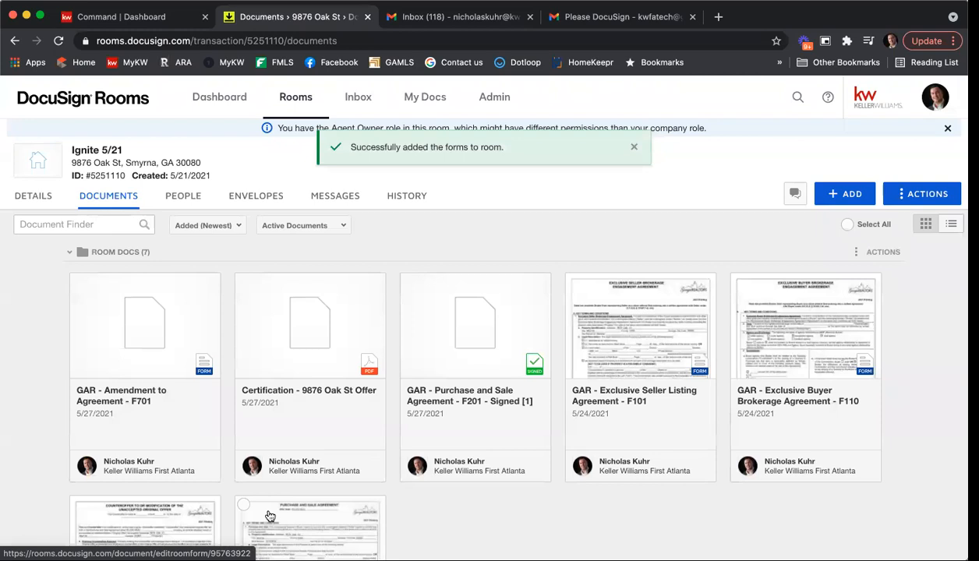
Step: Open the F701 form, date amendment 1 as 5/27/21, and enter the seller's name
click(142, 337)
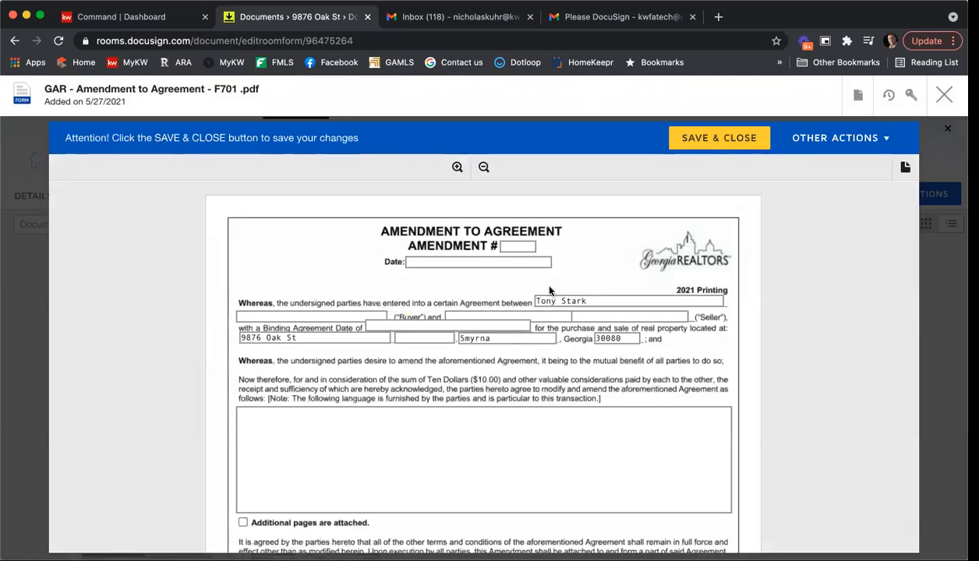
click(518, 246)
key(Tab)
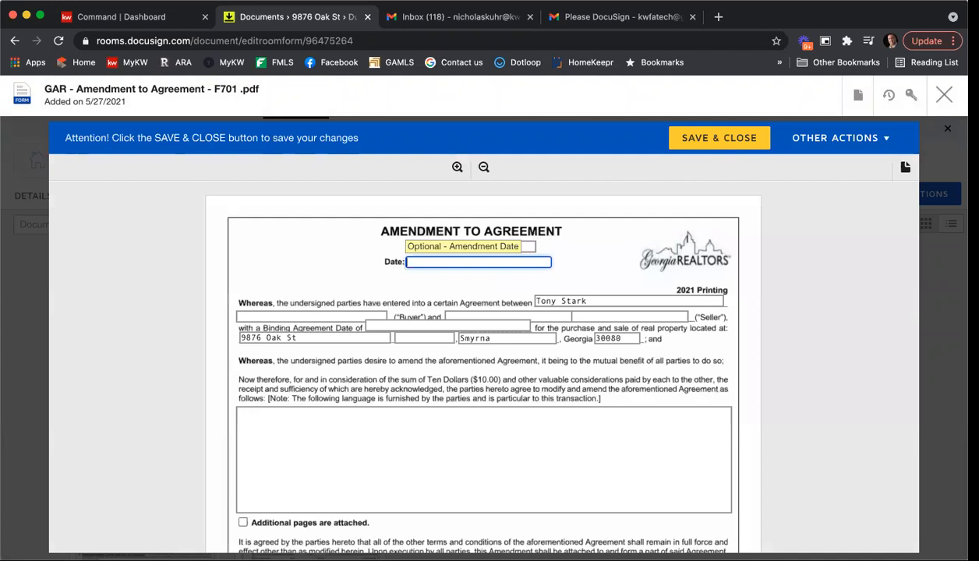
text(5/27/21)
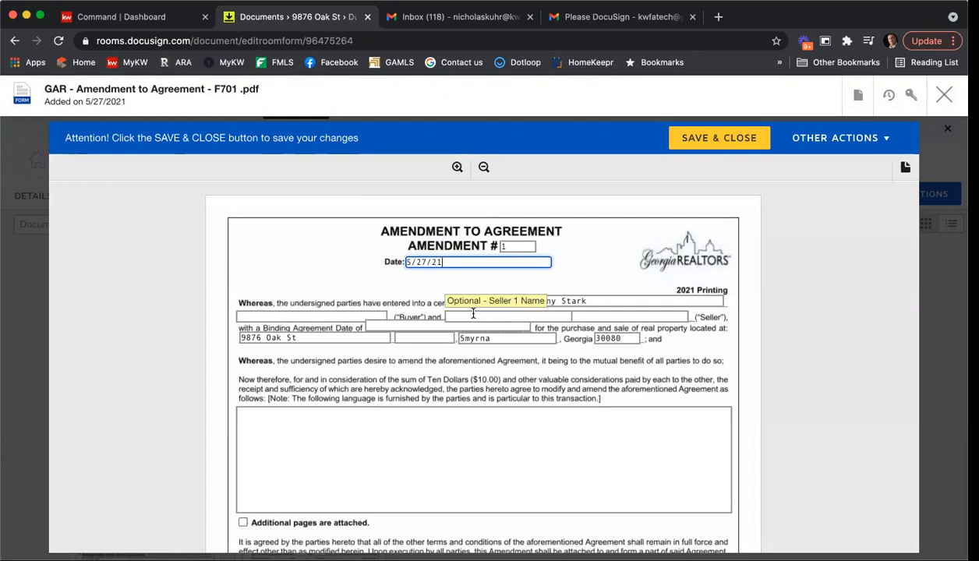
click(568, 317)
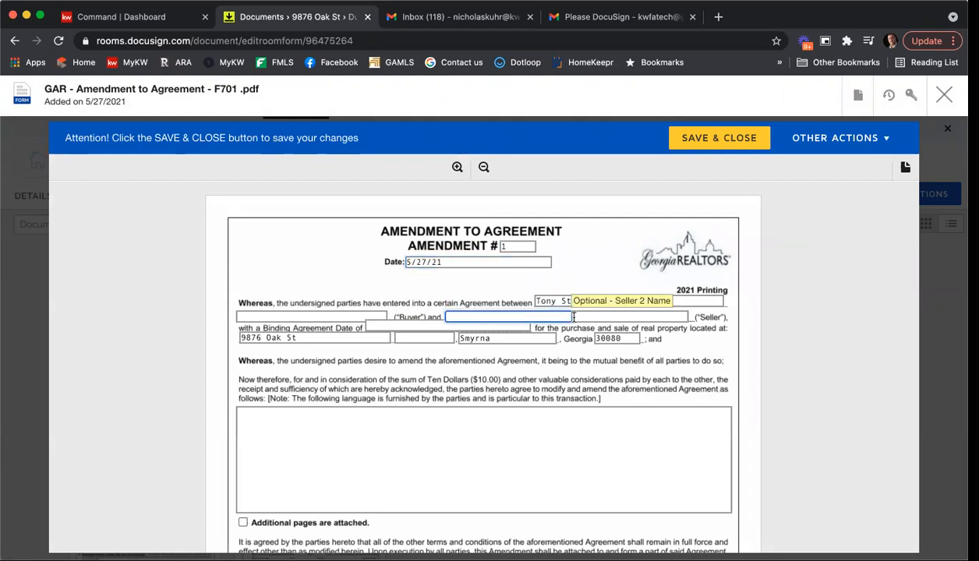
text(John Smith)
key(Tab)
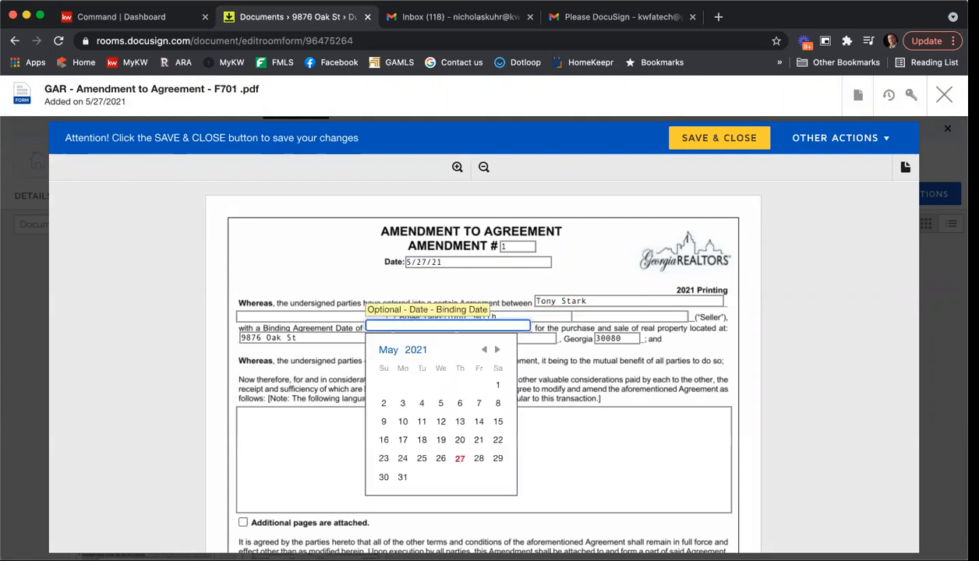
Step: Set the Binding Agreement Date to May 27 without the time portion
click(460, 458)
click(413, 325)
drag(366, 325, 426, 325)
drag(530, 325, 423, 325)
key(BackSpace)
key(BackSpace)
key(BackSpace)
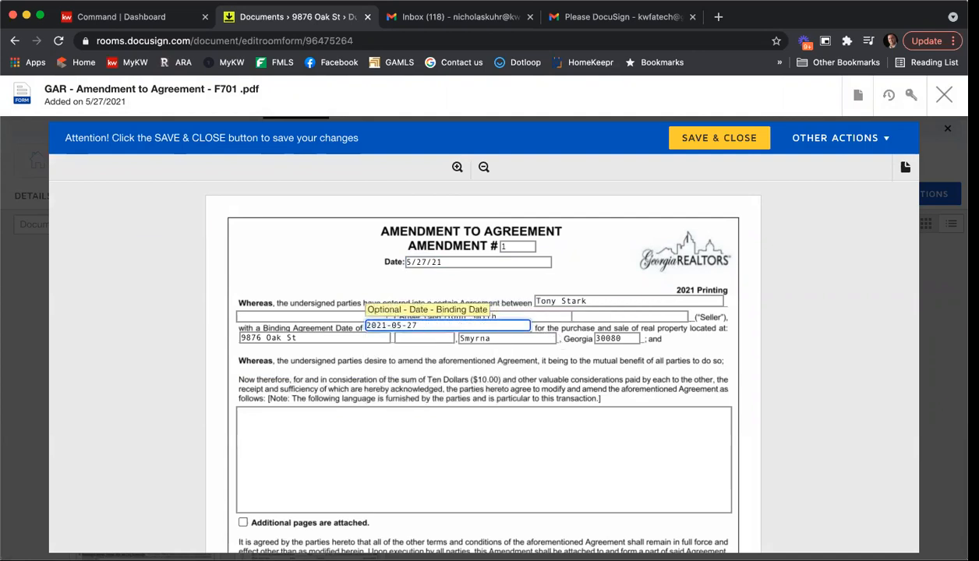
Step: Add the terms 'Here is our amendment 1. Please agree to all the terms.', the licensee's name, and save
click(488, 425)
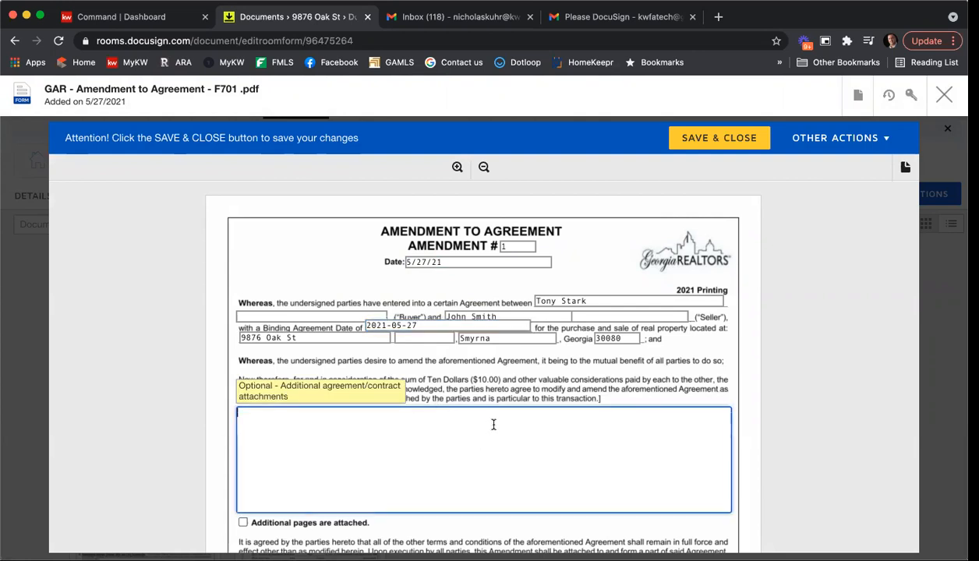
text(Here is our ame)
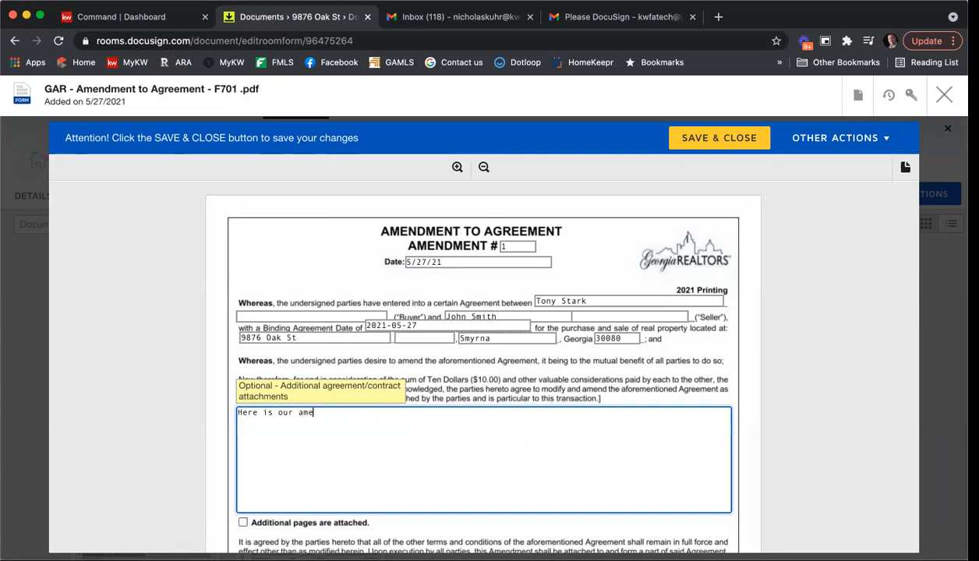
text(ndment 1.  Please agree to al)
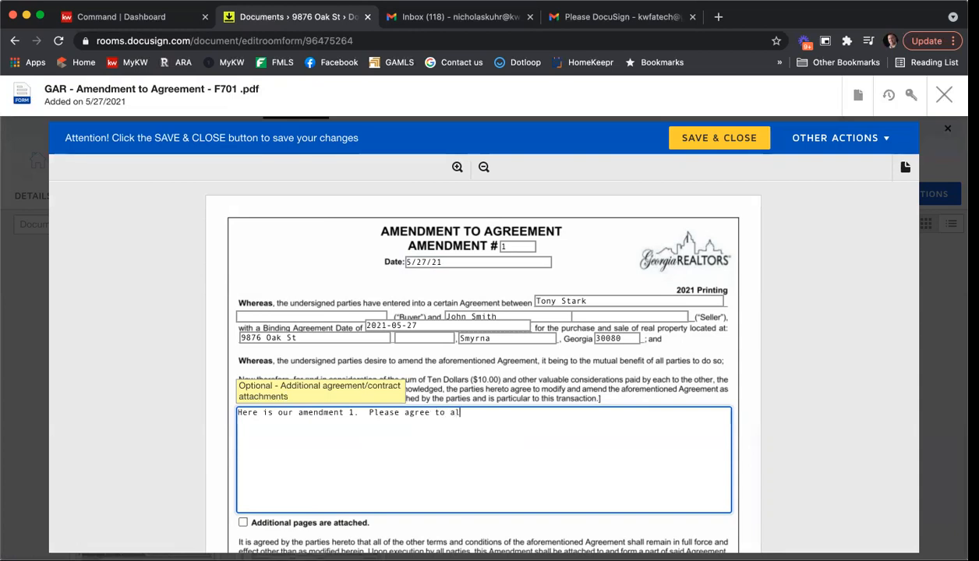
text(l the terms.)
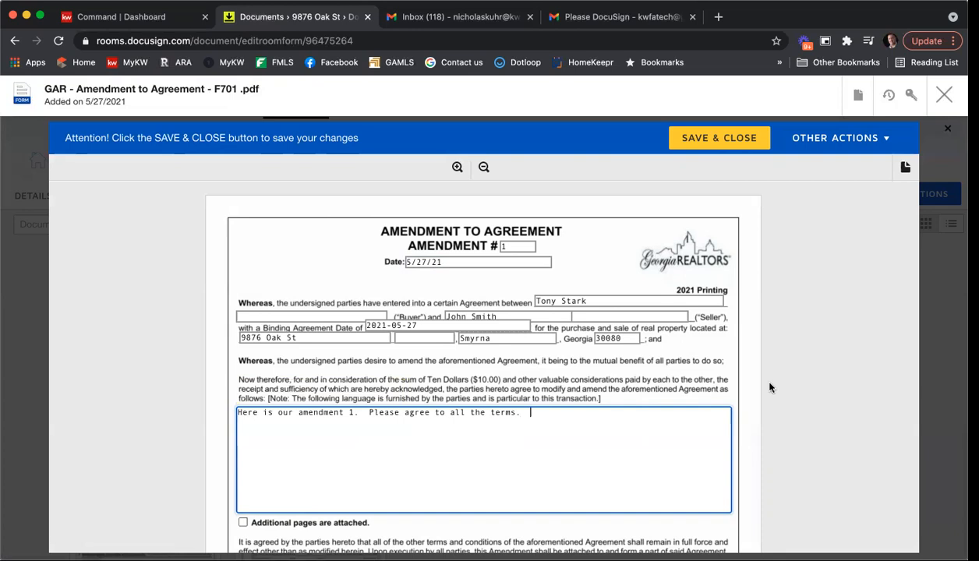
scroll(769, 386, down, 3)
scroll(770, 384, down, 3)
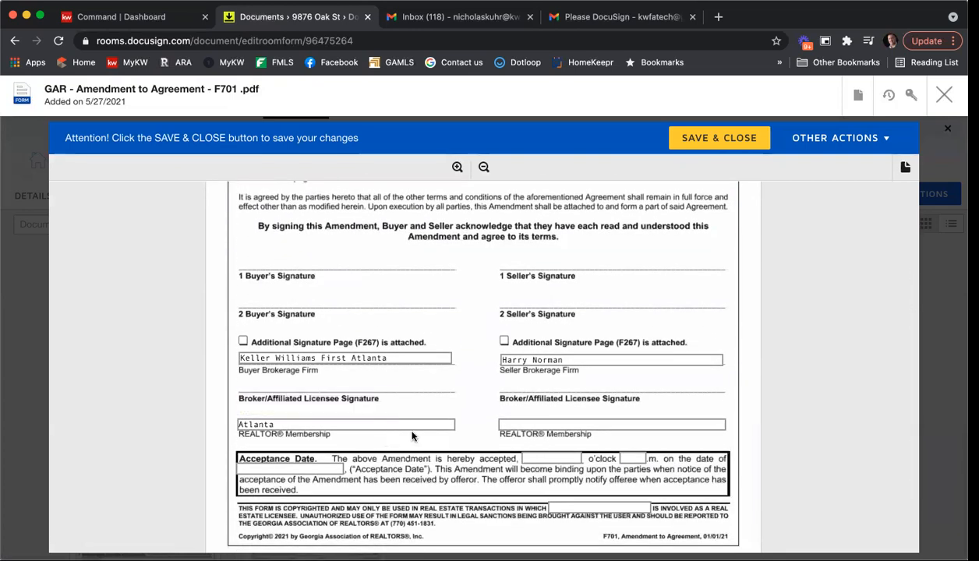
click(598, 508)
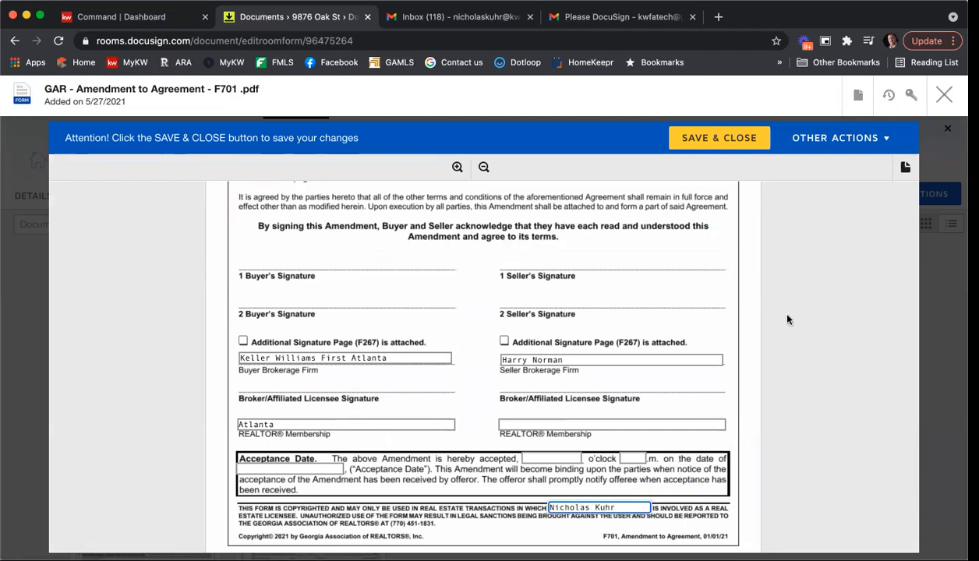
click(702, 139)
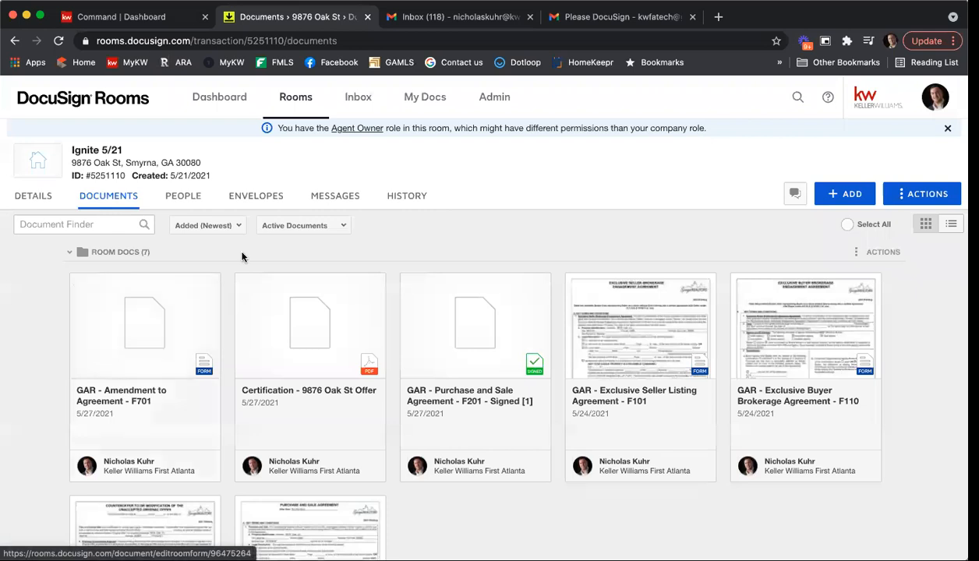
Step: Create an envelope from the amendment form and name it 'Amendment 1'
click(78, 286)
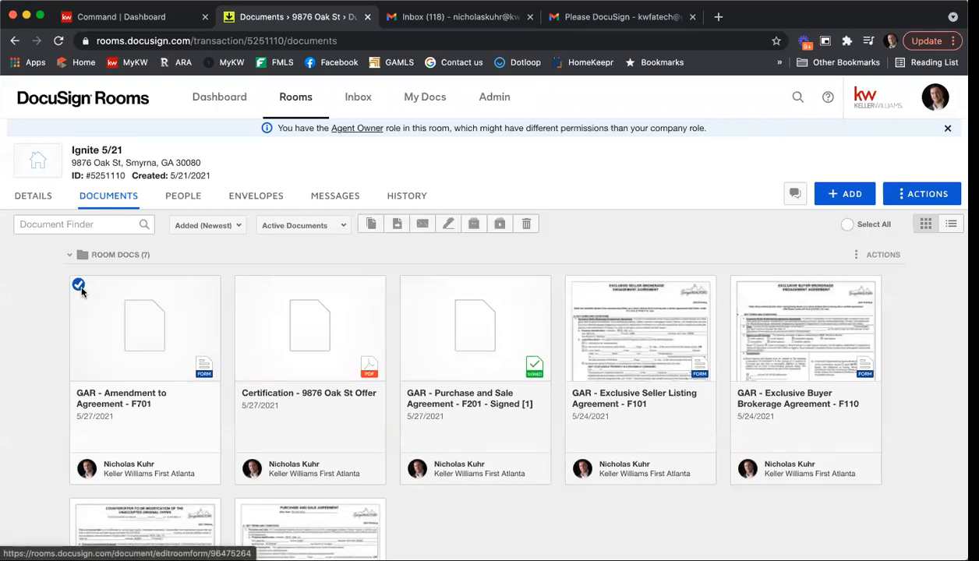
click(449, 226)
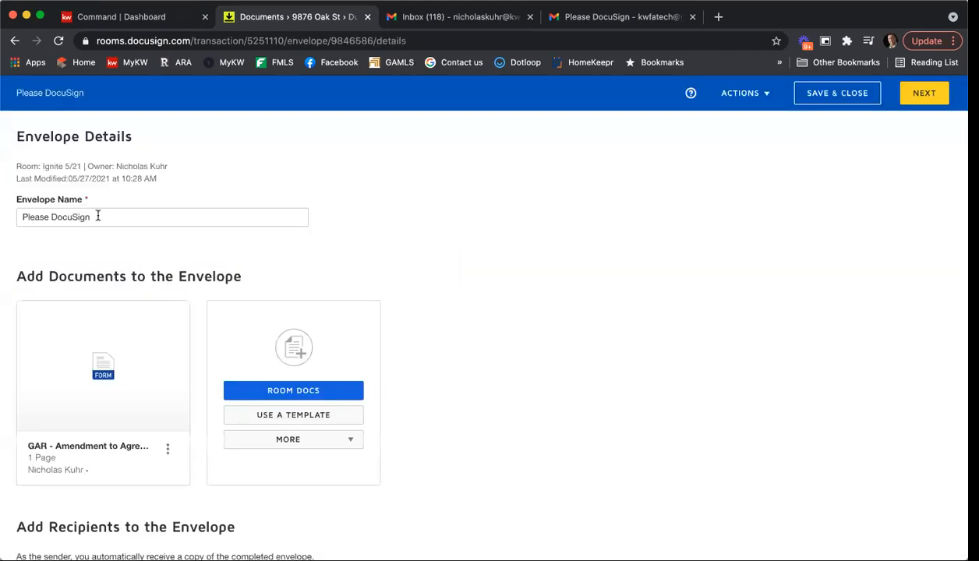
triple_click(98, 217)
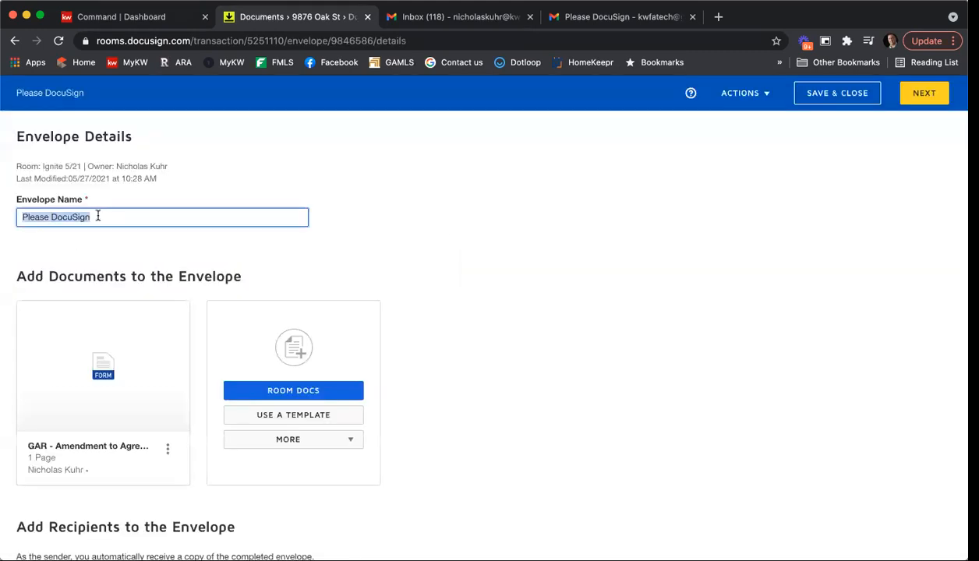
text(Amend)
key(BackSpace)
key(BackSpace)
key(BackSpace)
text(endment )
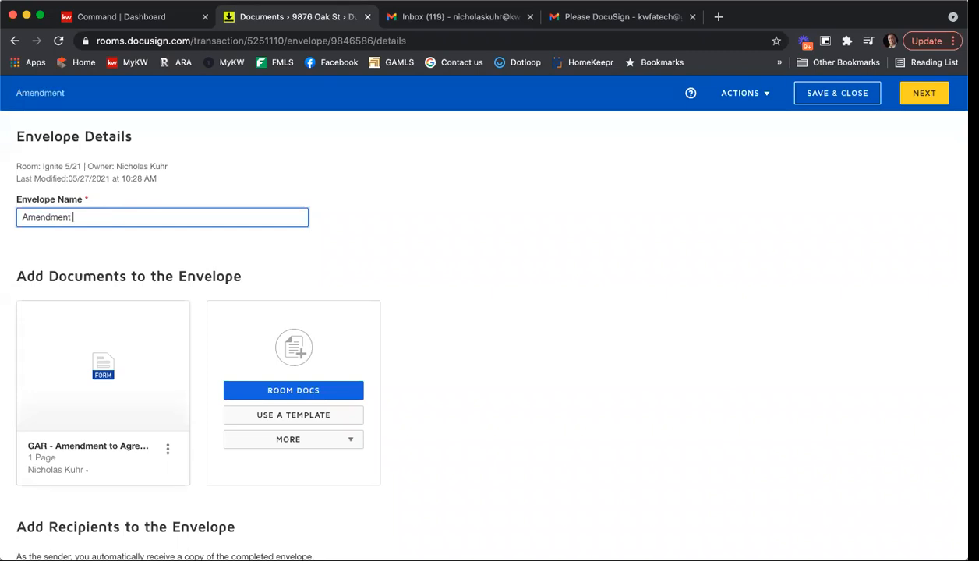
text(1)
scroll(467, 270, down, 3)
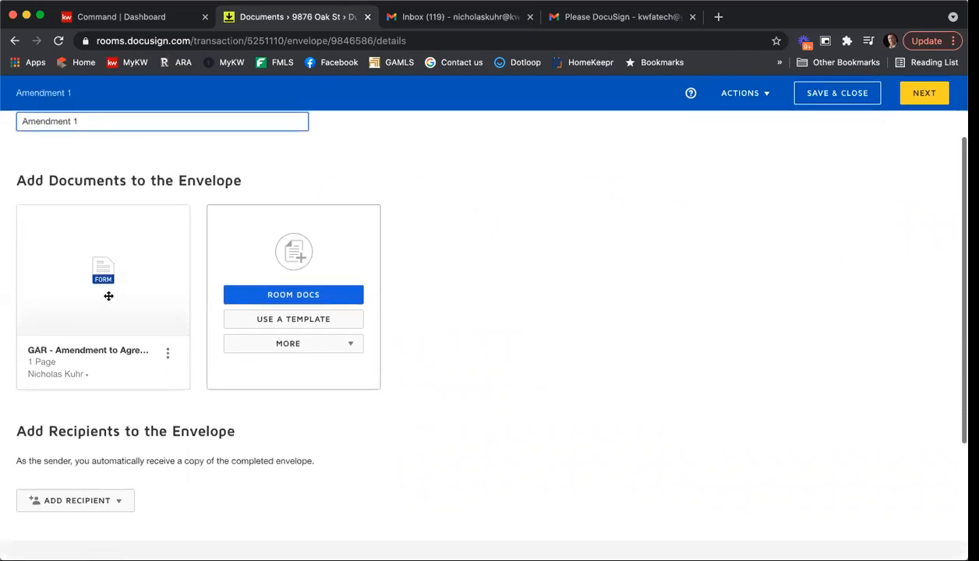
scroll(530, 316, down, 3)
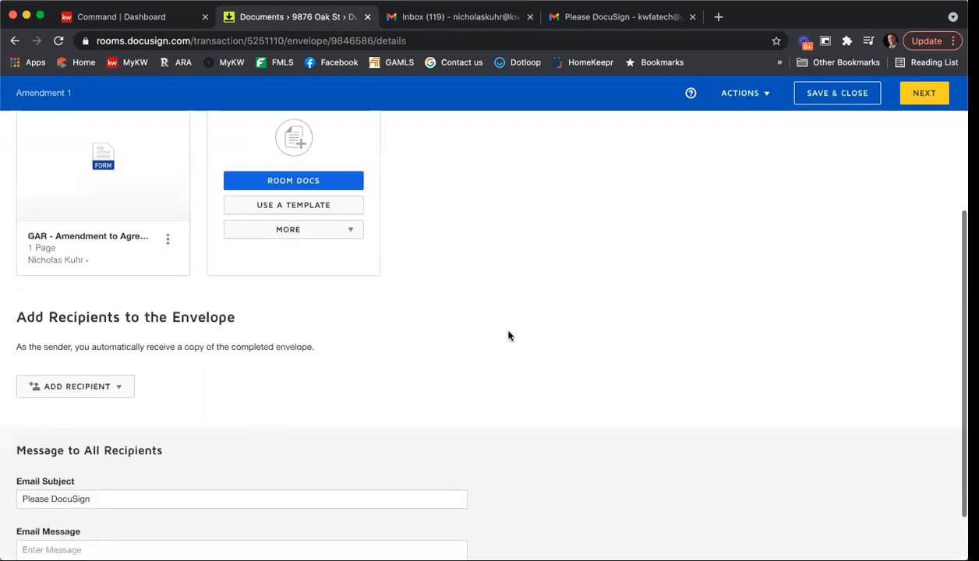
Step: Add the buyer as the Buyer One pre-tagged recipient and continue to field placement
click(101, 382)
click(98, 408)
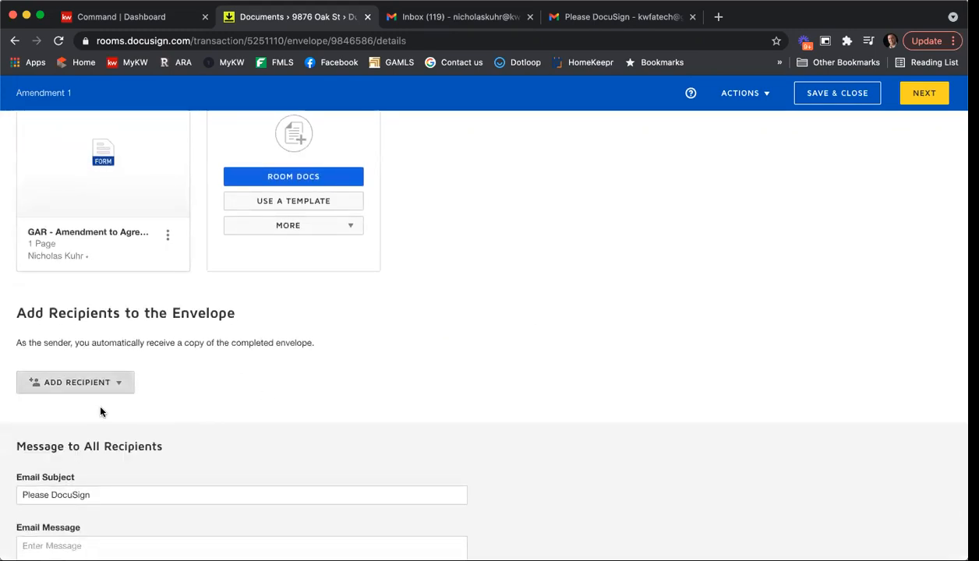
click(624, 229)
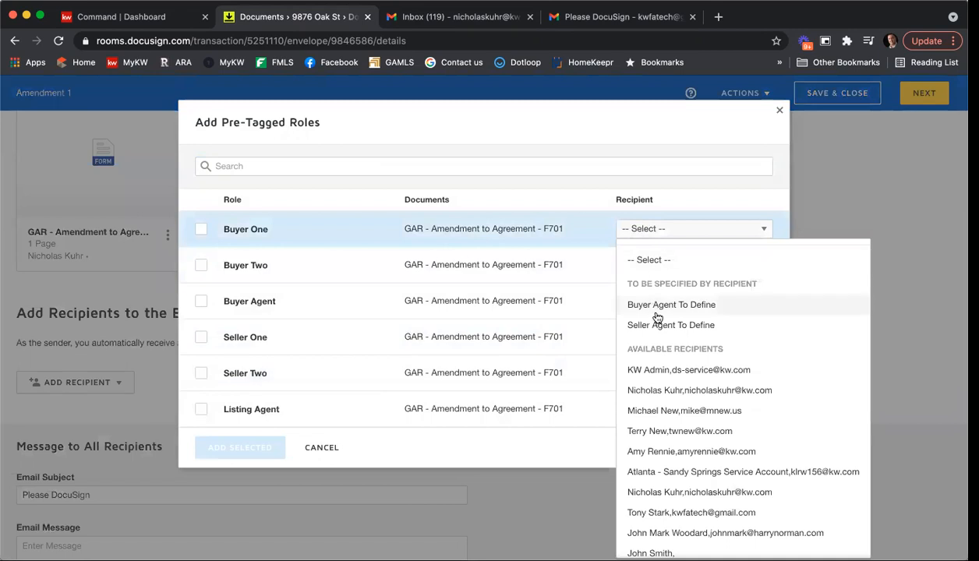
scroll(660, 450, down, 1)
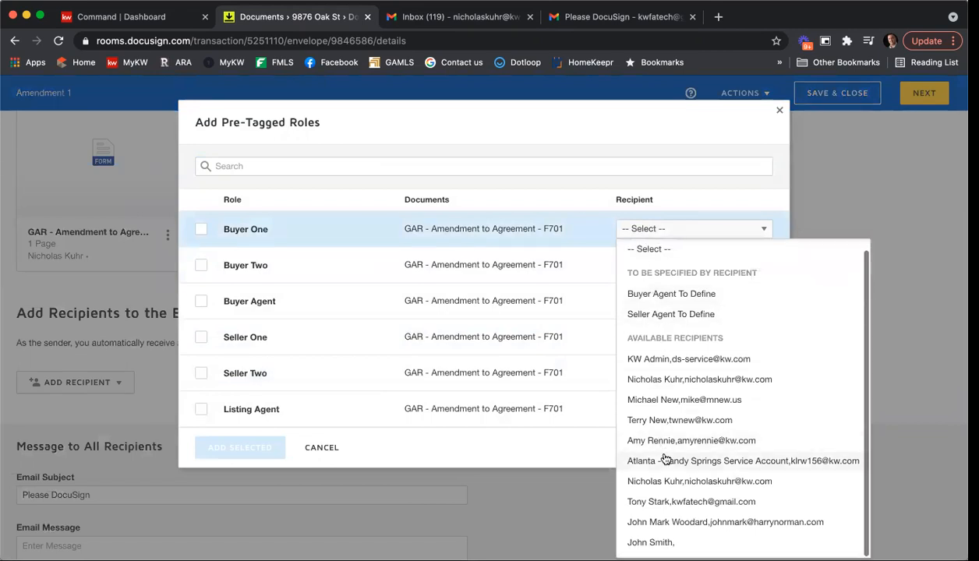
click(685, 503)
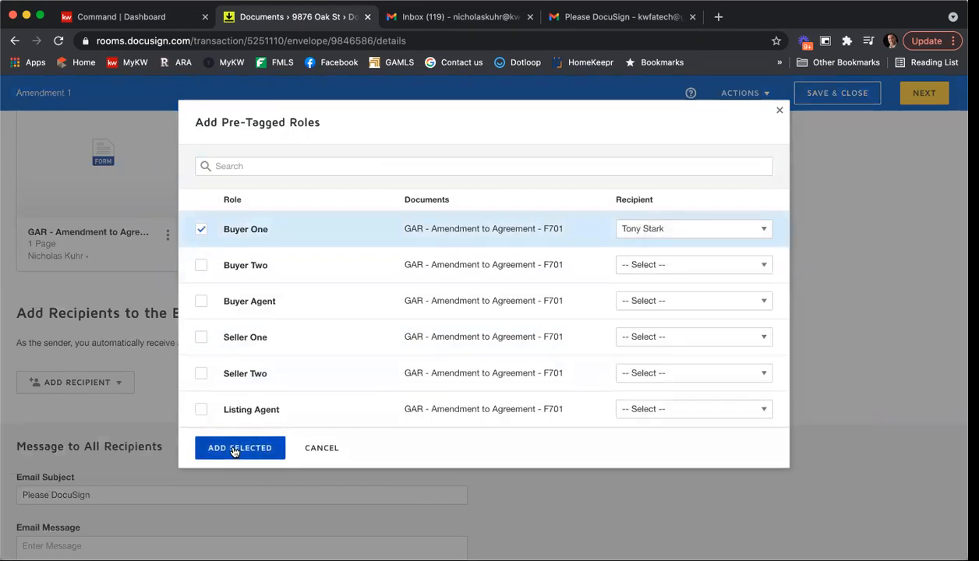
click(238, 450)
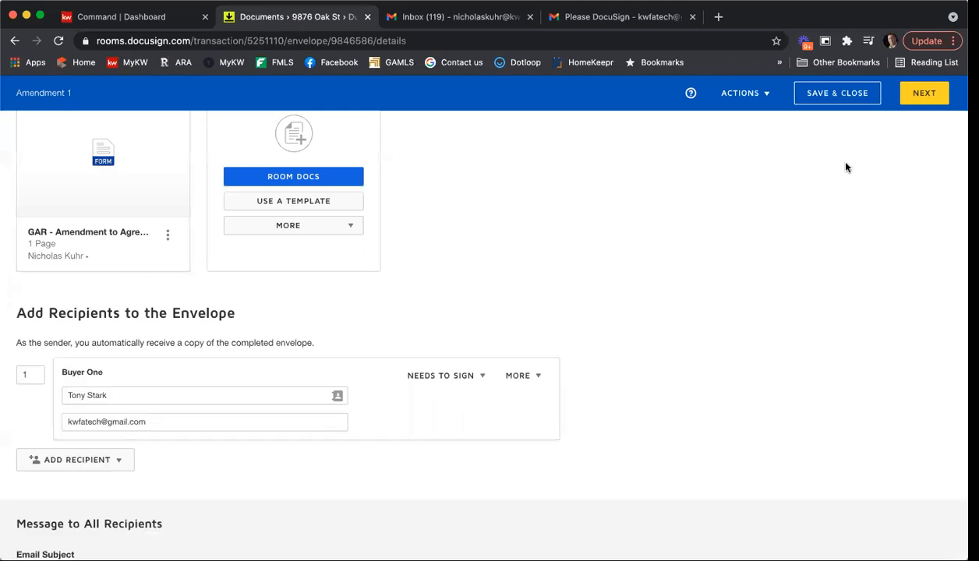
click(917, 96)
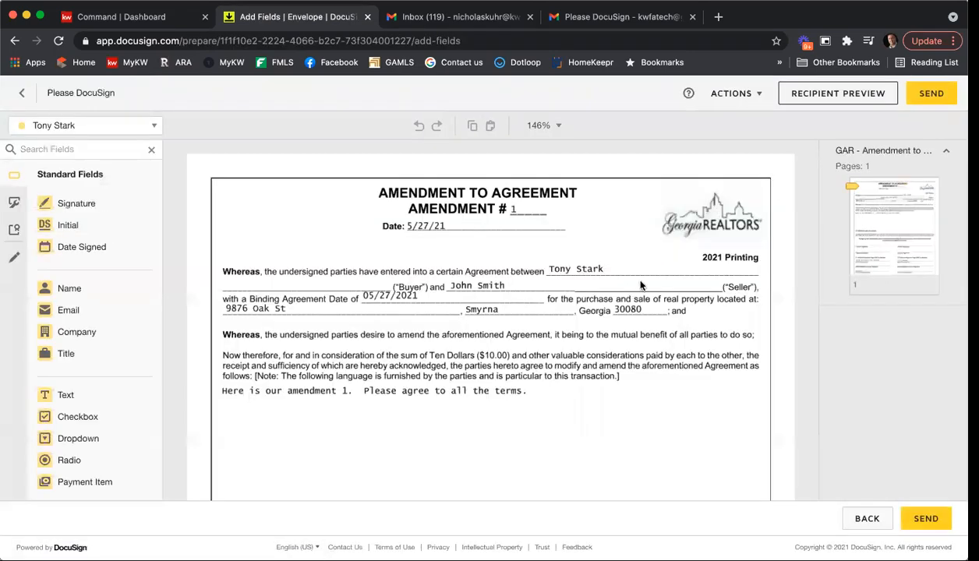
Step: Check the Sign and Date Signed fields on the F701 amendment and send the envelope
scroll(640, 286, down, 5)
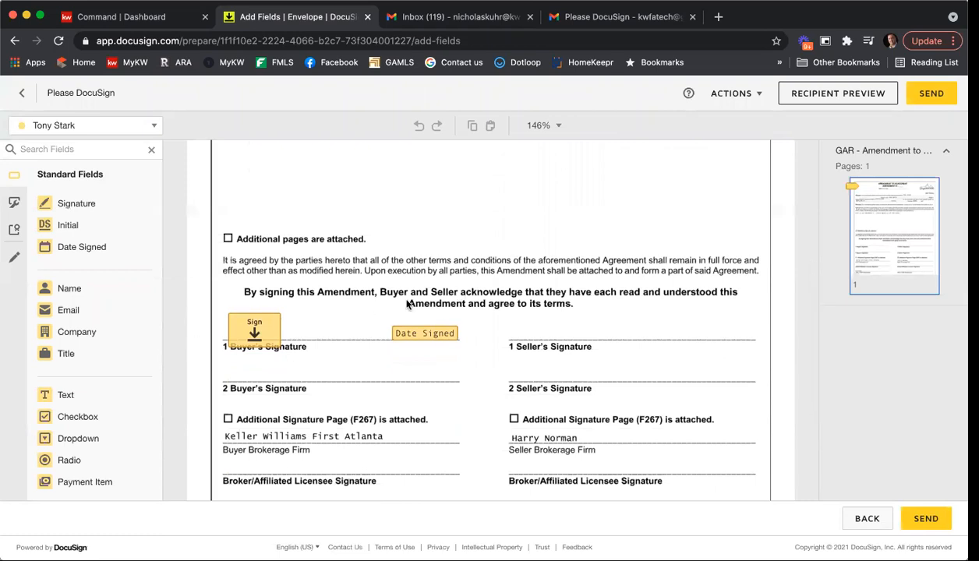
scroll(465, 285, down, 4)
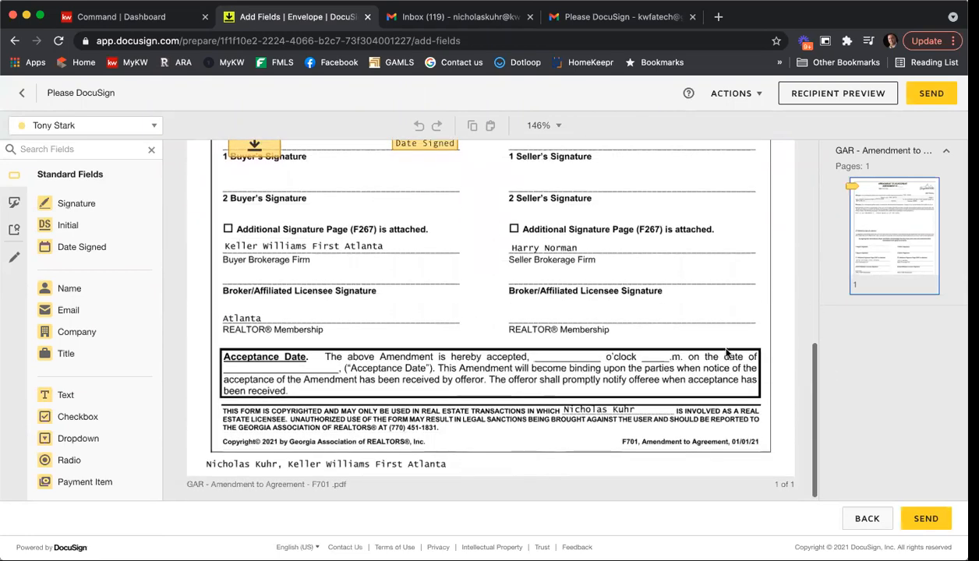
click(927, 519)
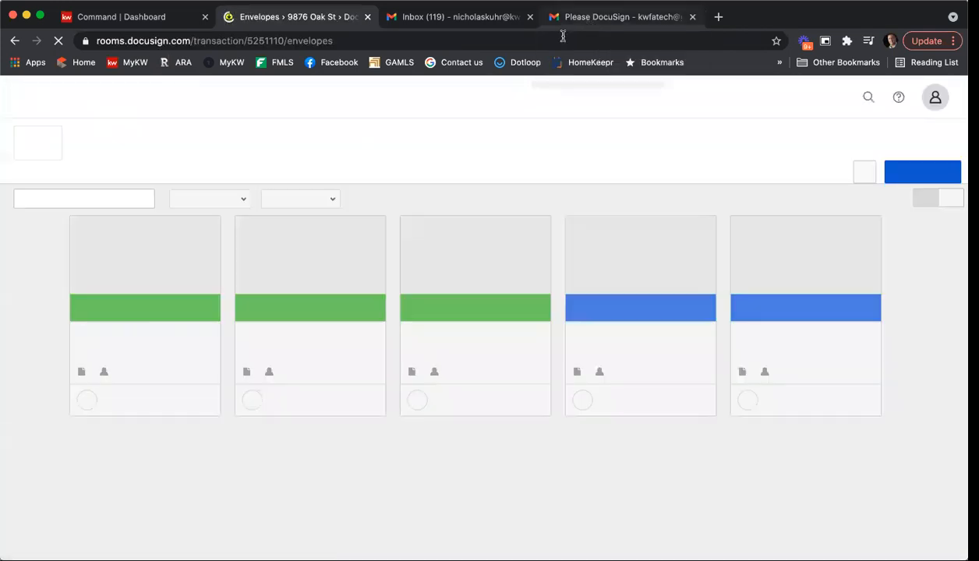
Step: In the buyer's Gmail, open the newest Please DocuSign signing request from the inbox
click(581, 17)
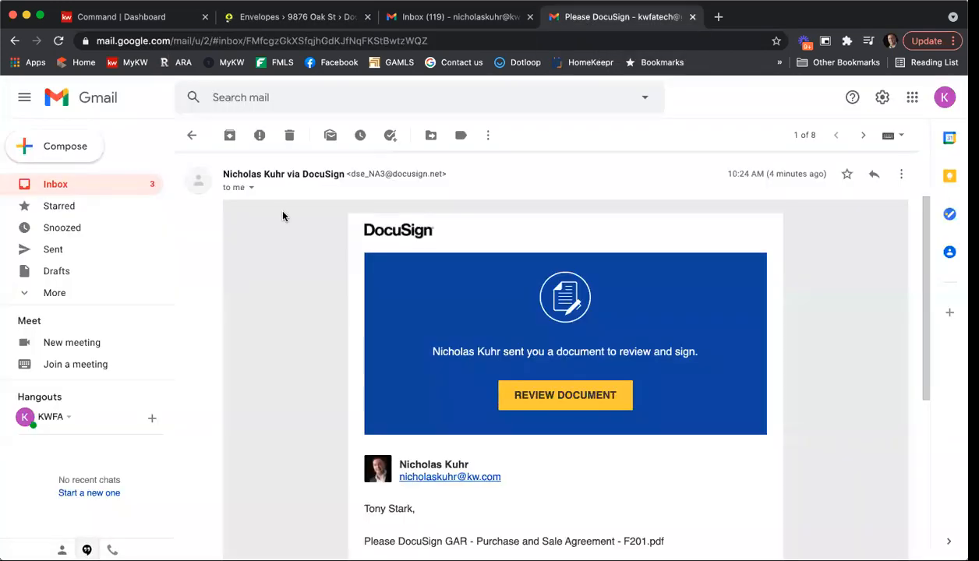
click(64, 190)
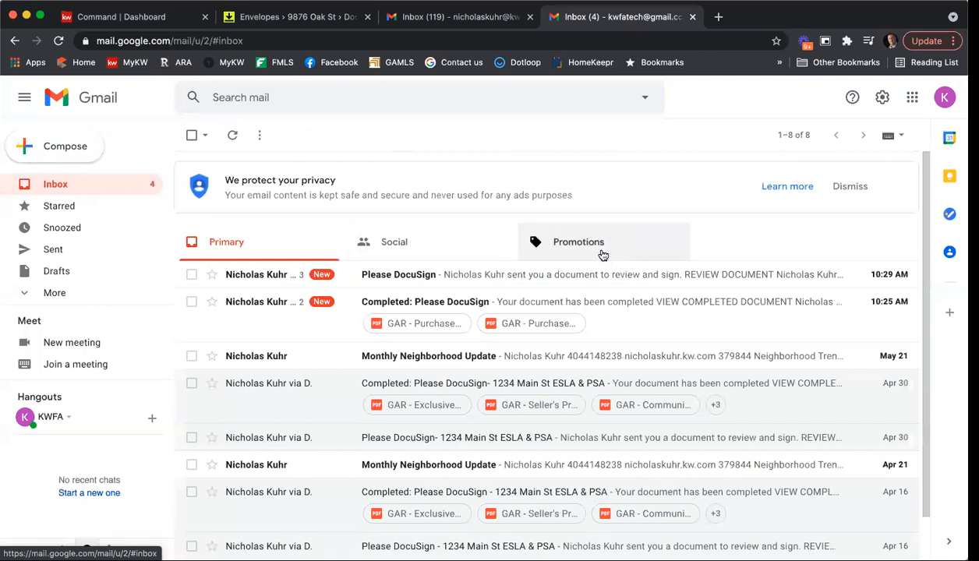
click(494, 279)
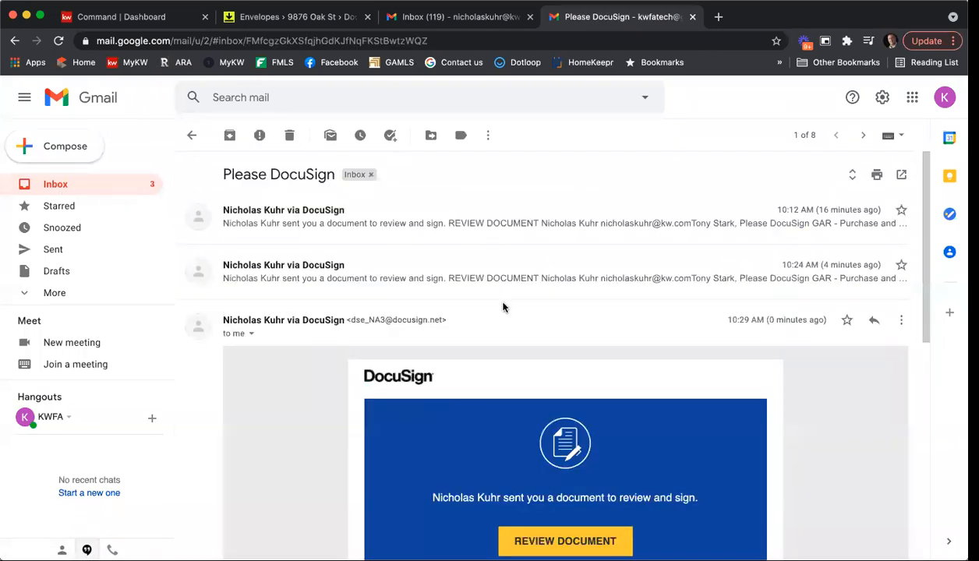
Step: Open the amendment from the email and accept the electronic records and signatures consent
click(563, 424)
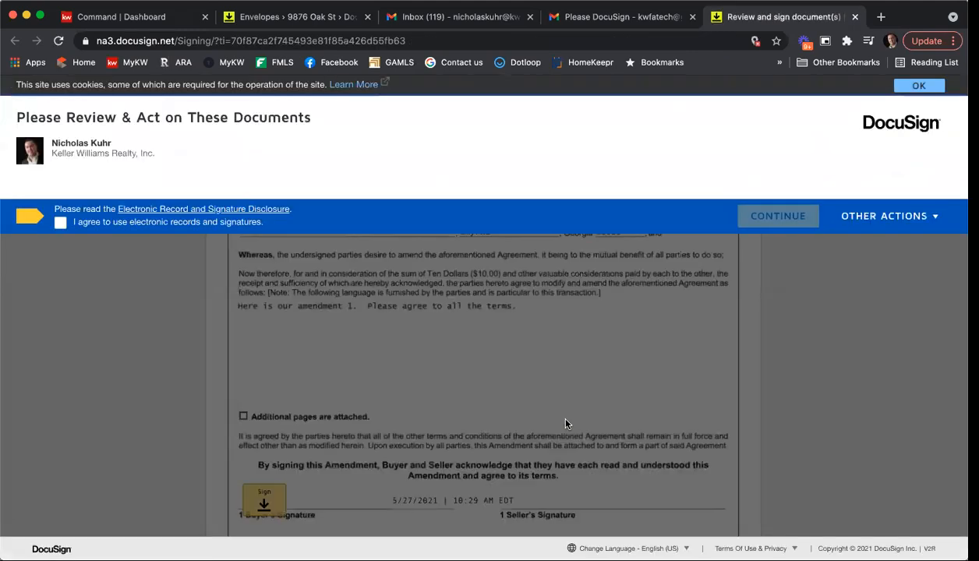
click(60, 222)
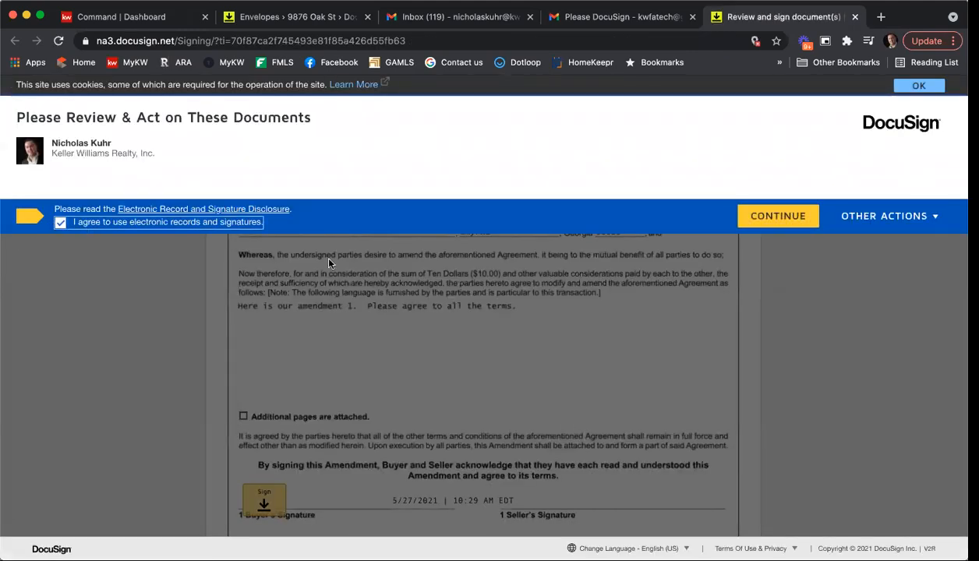
click(790, 227)
Step: Sign the buyer's field with the adopted signature, finish, decline the follow-up, and close the tab
click(179, 192)
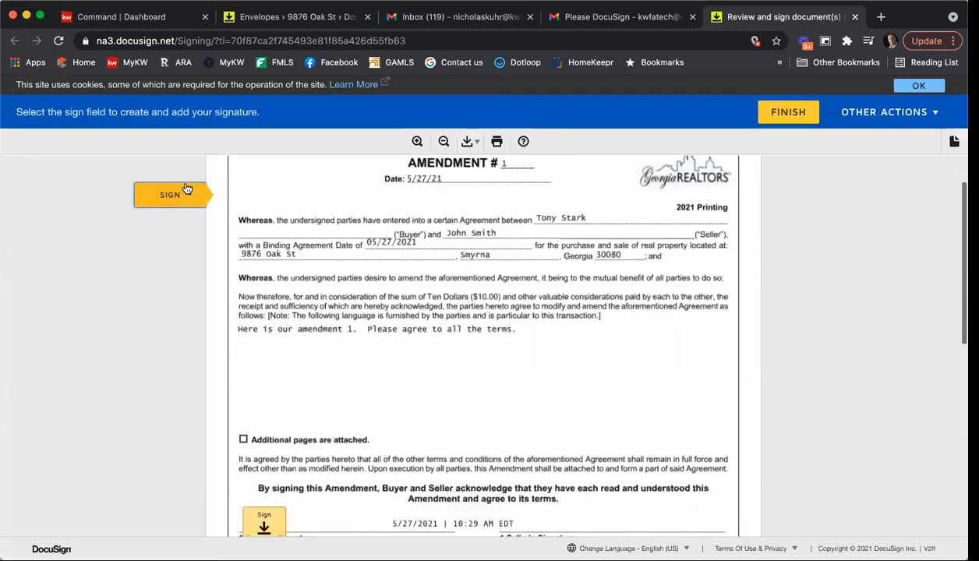
click(268, 330)
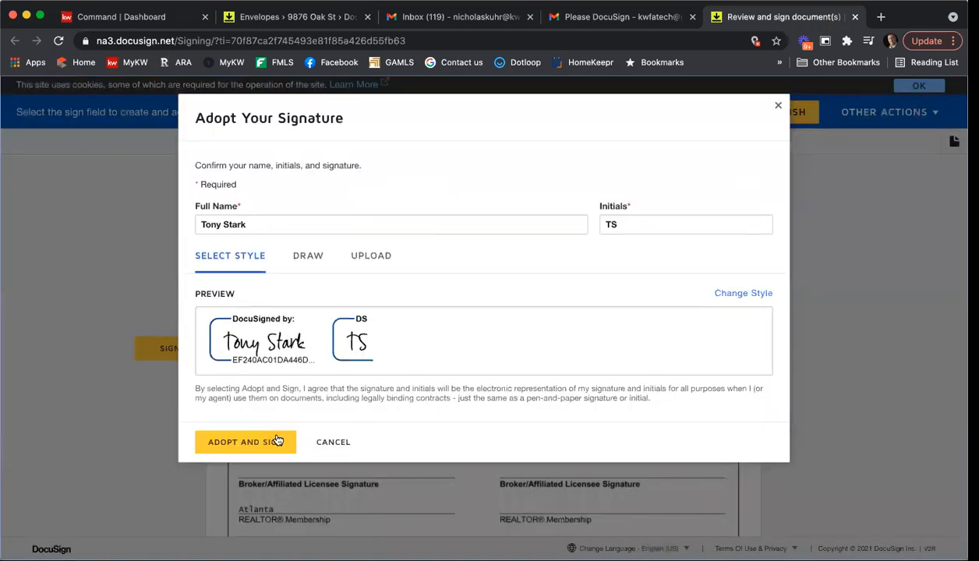
click(282, 443)
click(788, 113)
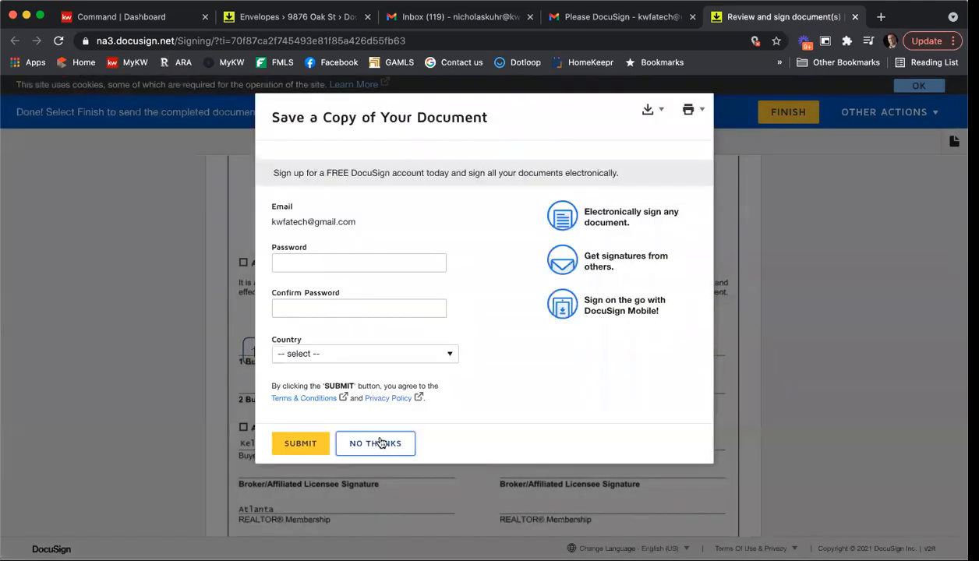
click(380, 443)
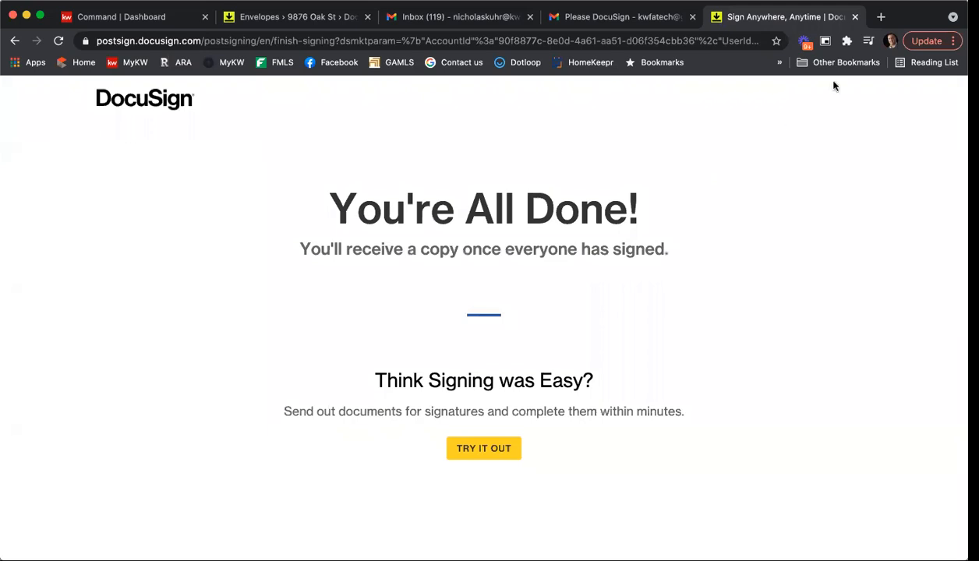
click(856, 17)
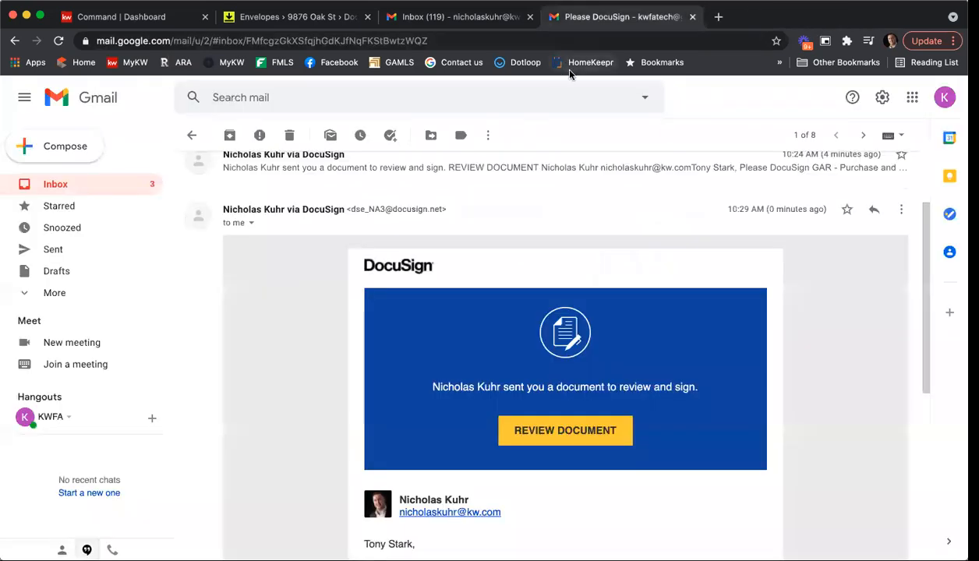
Step: Show the room's Documents list and reload it twice until the signed F701 amendment and certification appear
click(331, 18)
click(85, 201)
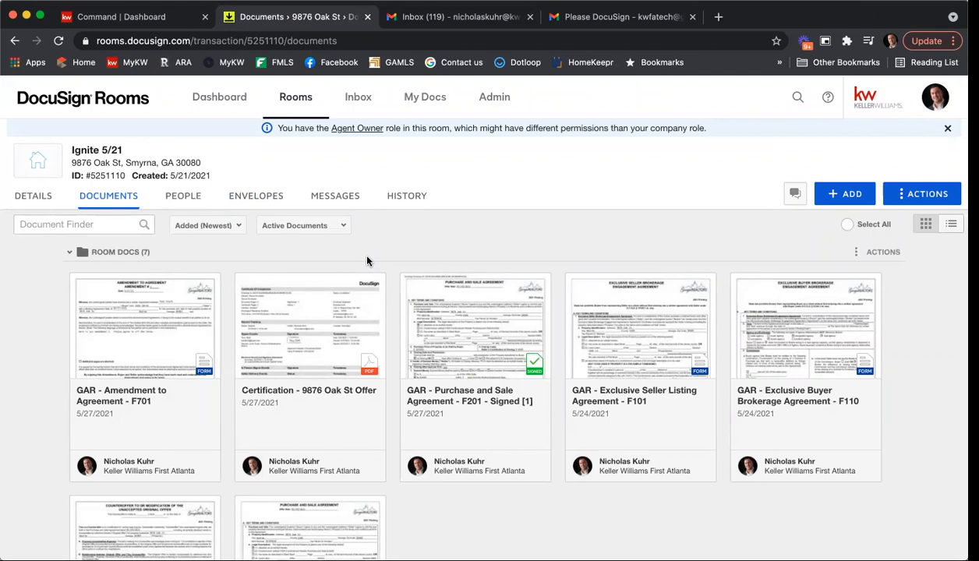
click(517, 39)
key(Return)
click(518, 39)
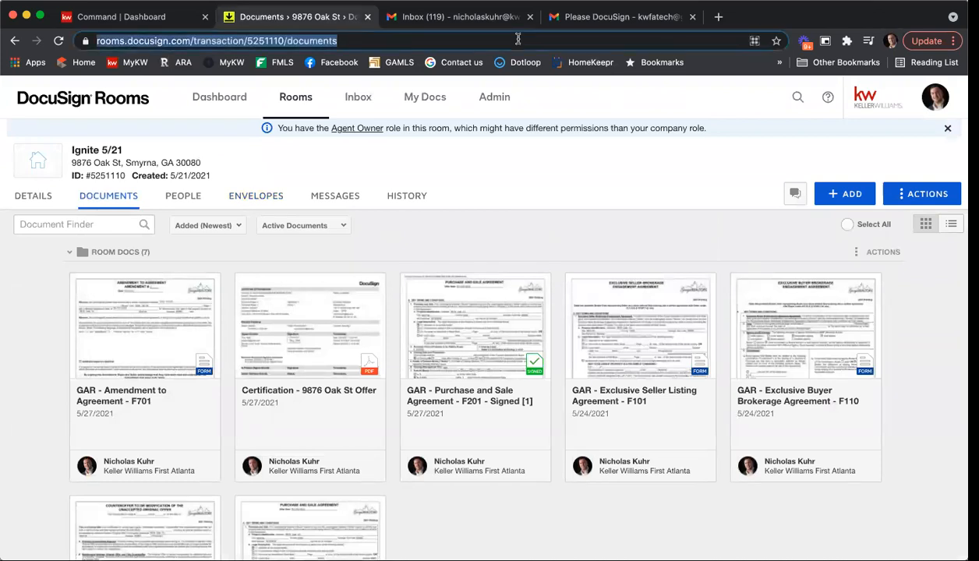
key(Return)
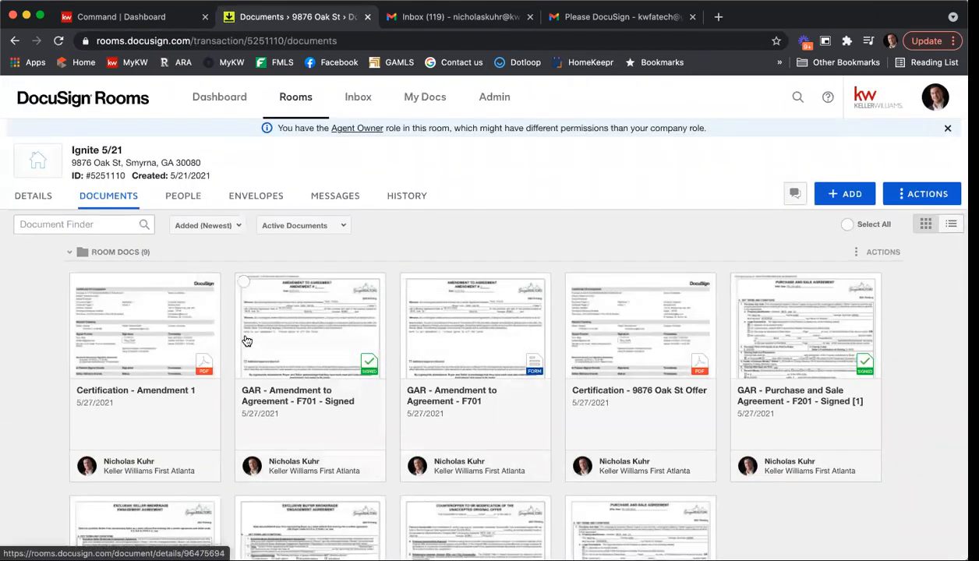
Step: Rename the signed F701 amendment to 'Amendment 1 Signed 05 28 21' and close the viewer
click(296, 337)
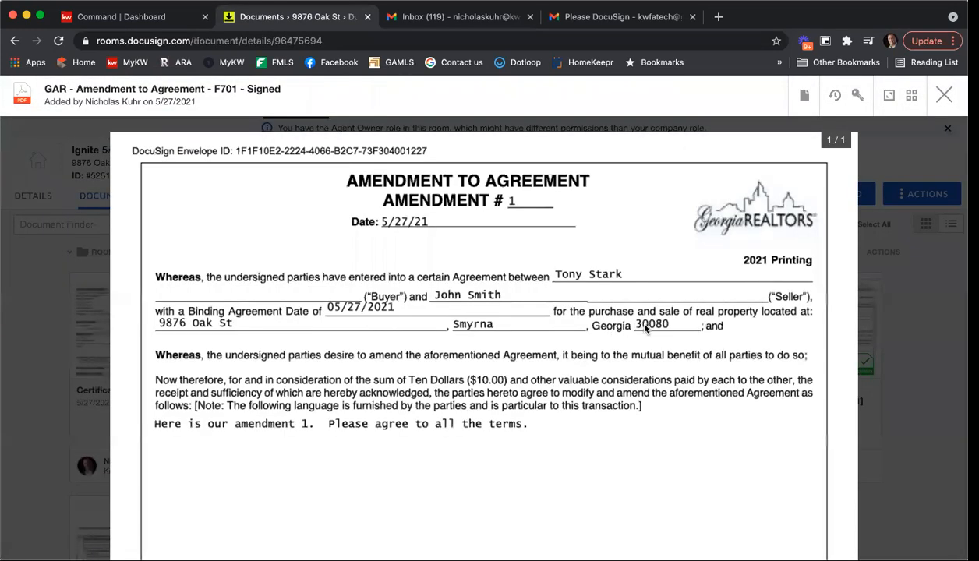
scroll(326, 368, down, 10)
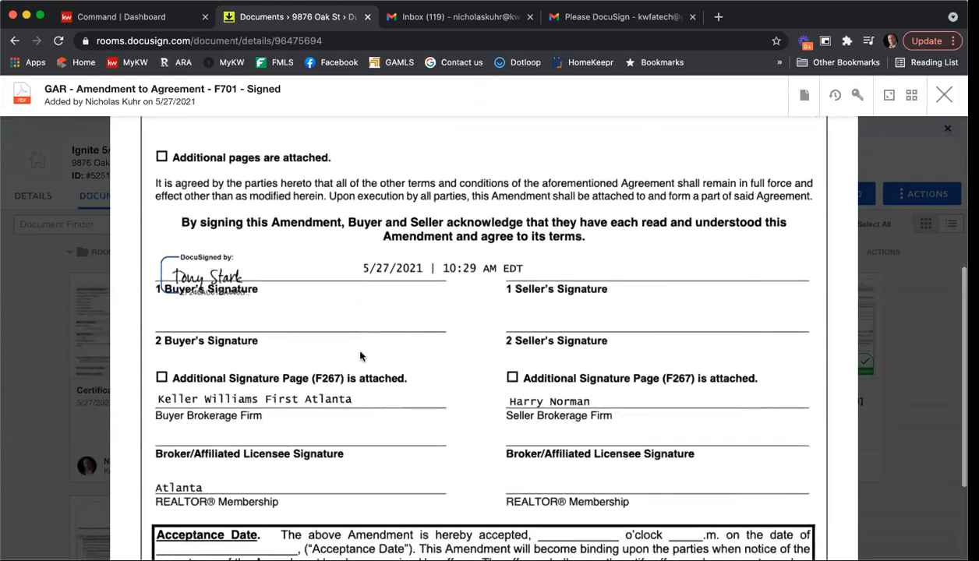
scroll(360, 356, up, 10)
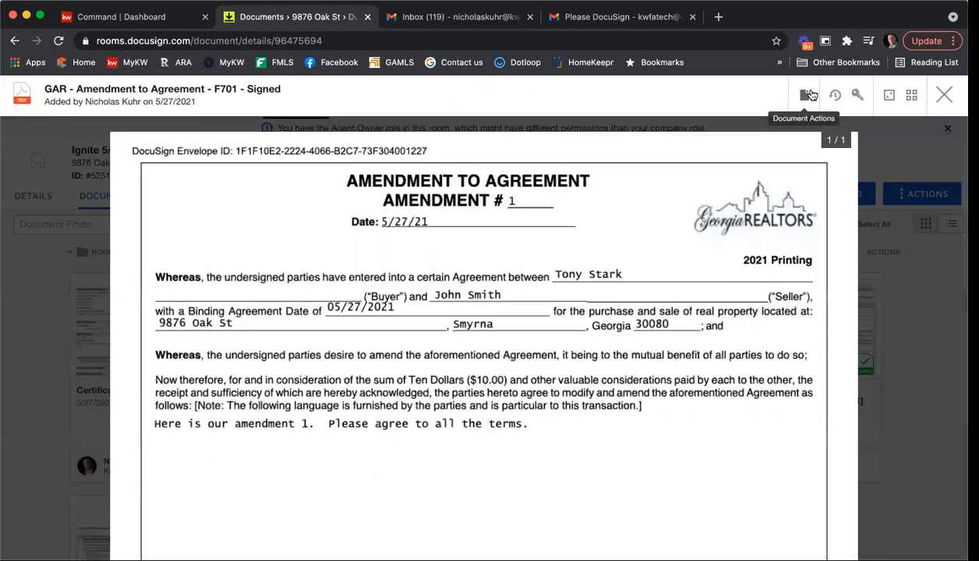
click(807, 95)
click(803, 126)
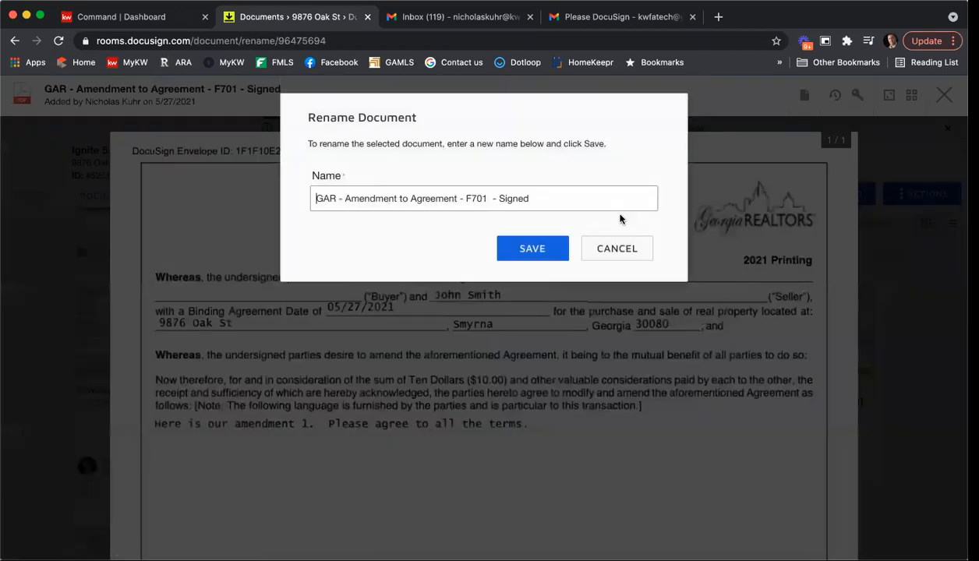
drag(592, 199, 247, 190)
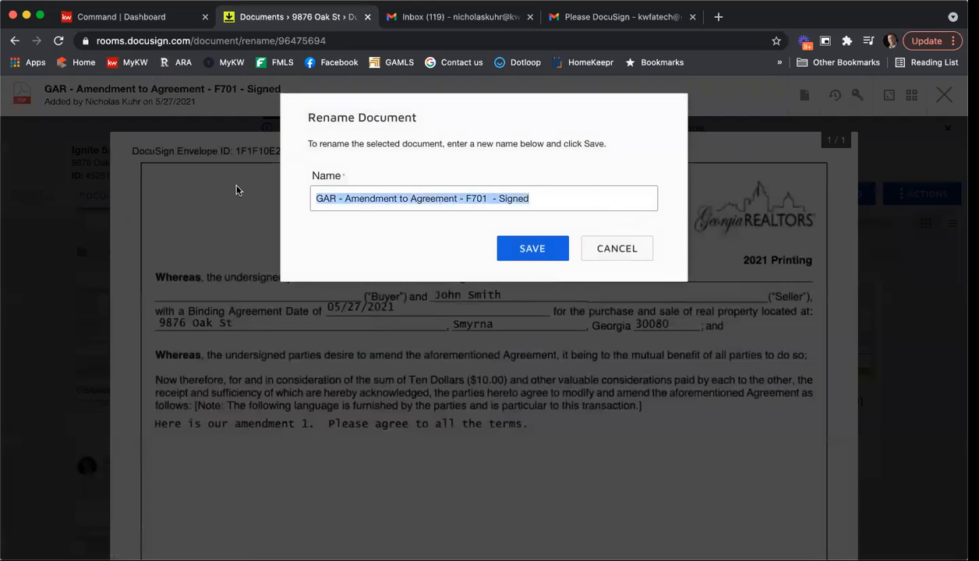
text(Amendment 1 Signed 05 28 21)
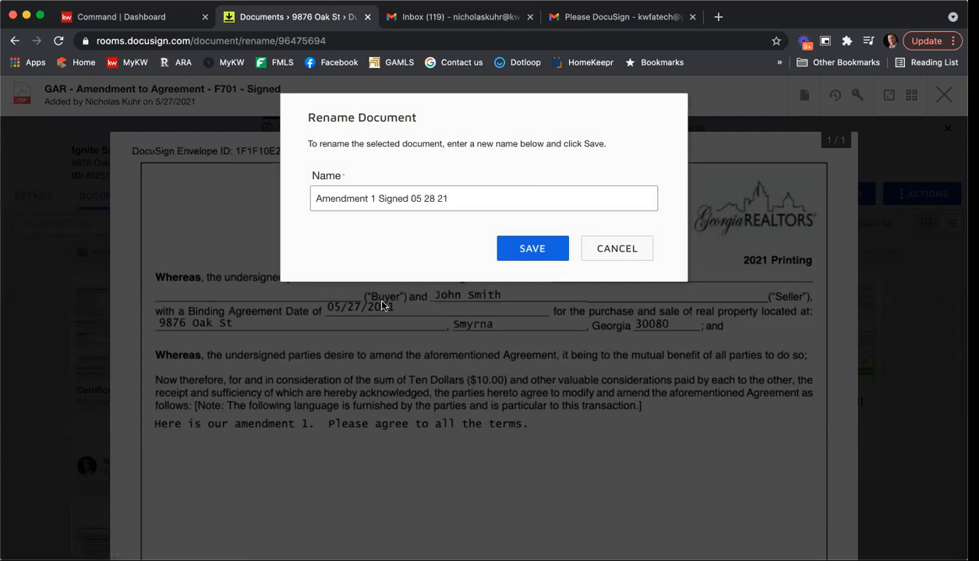
click(516, 253)
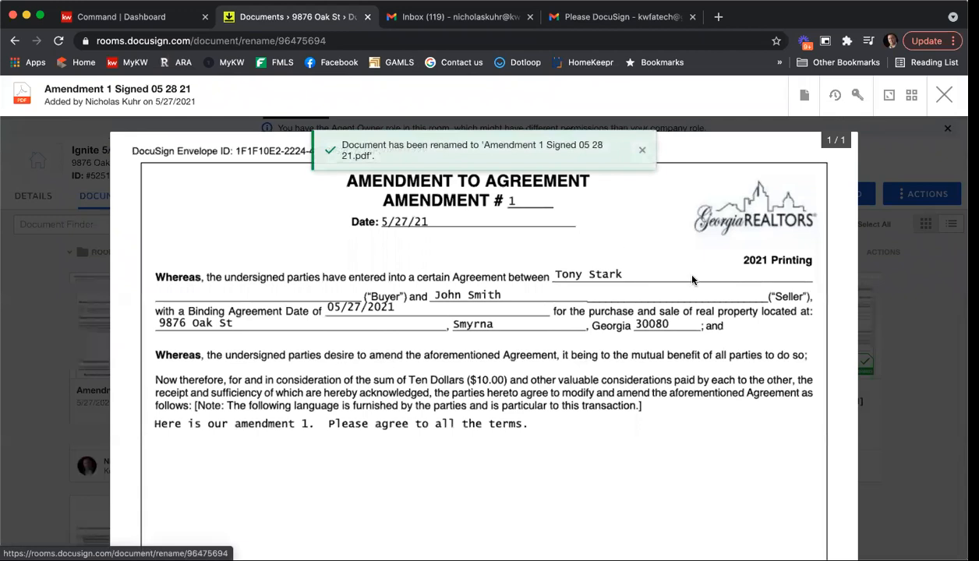
click(943, 94)
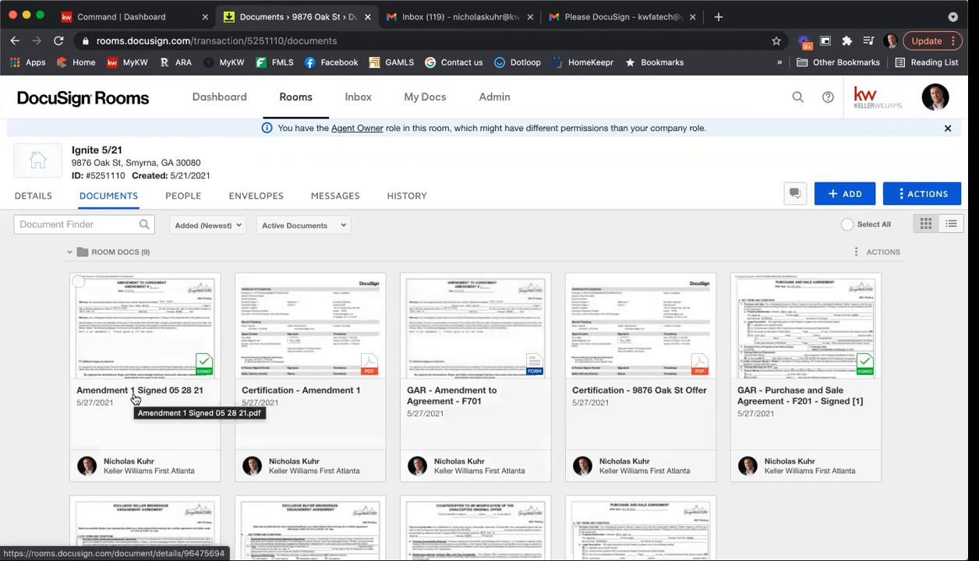
Step: In the F701 form, change the amendment number to 2 and the date to 6/5/21
click(463, 353)
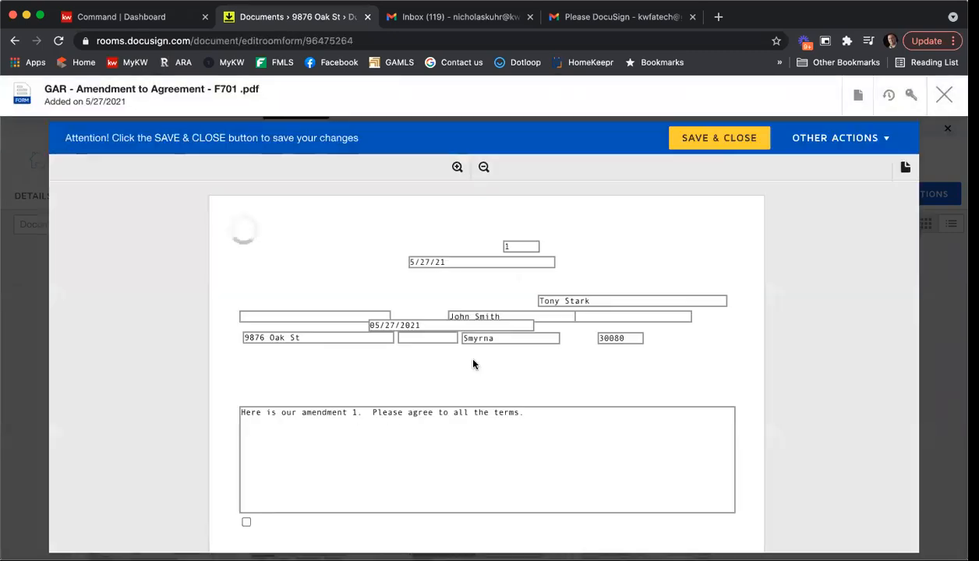
click(523, 246)
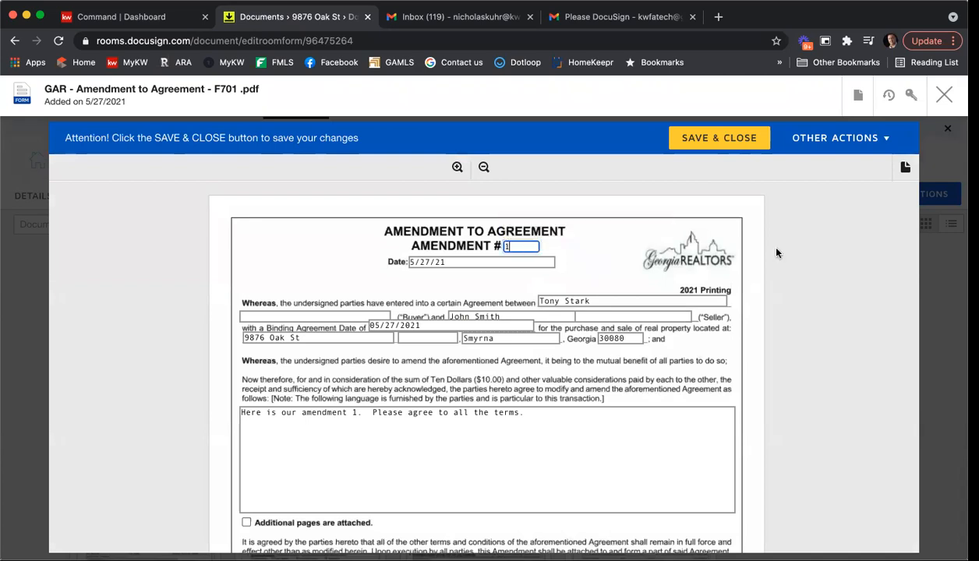
key(BackSpace)
click(425, 258)
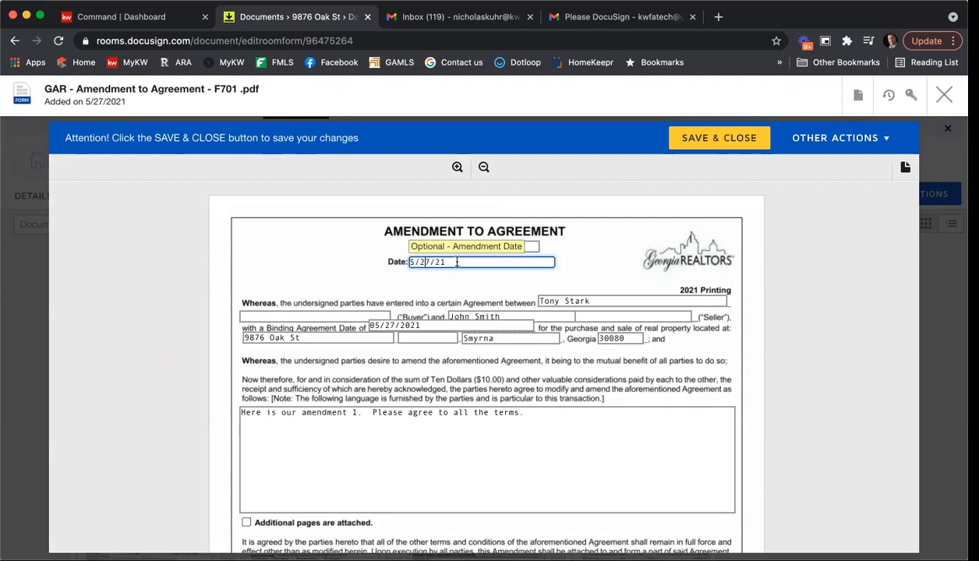
key(BackSpace)
key(BackSpace)
key(BackSpace)
key(BackSpace)
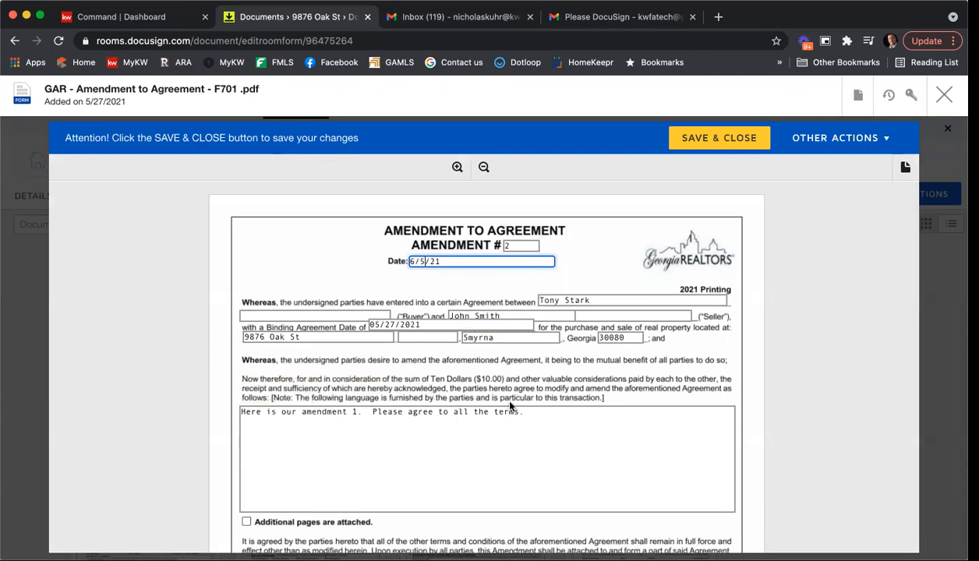
Step: Replace the amendment text with the agreement to remove a party from the 9876 Oak St contract, then save and close the form
drag(544, 417, 295, 392)
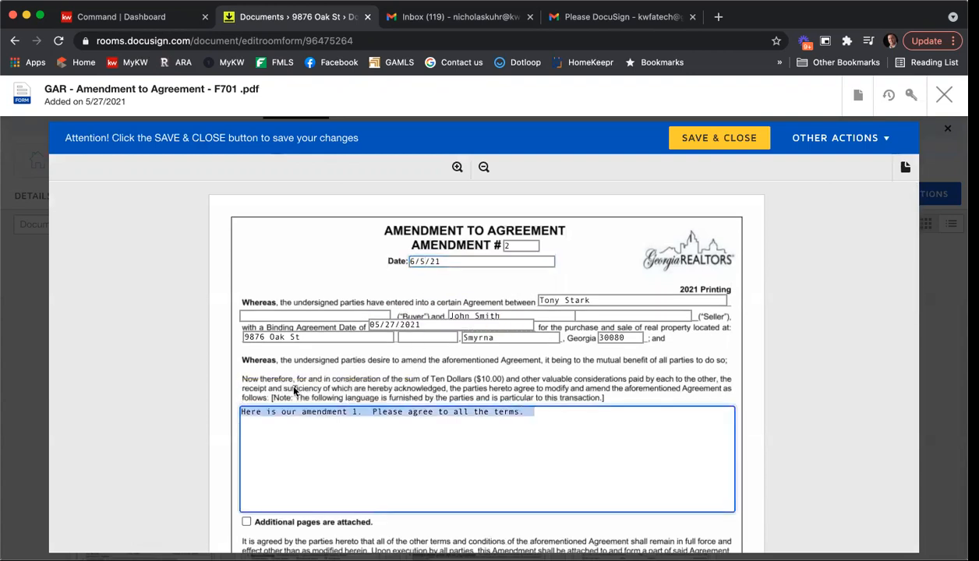
text(All parties agree to remove Jane Smith from)
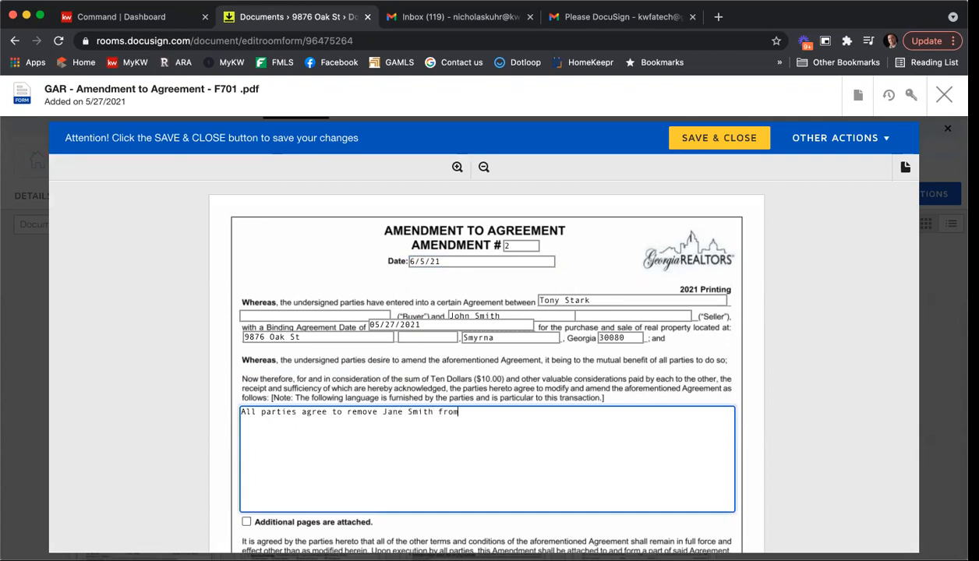
text(contract for 9876 Oak St.)
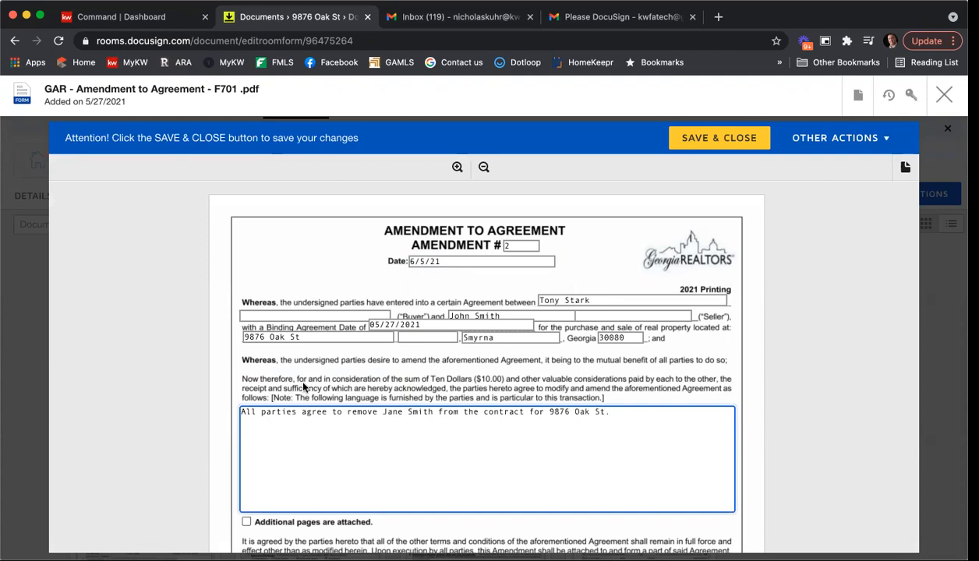
scroll(303, 387, down, 2)
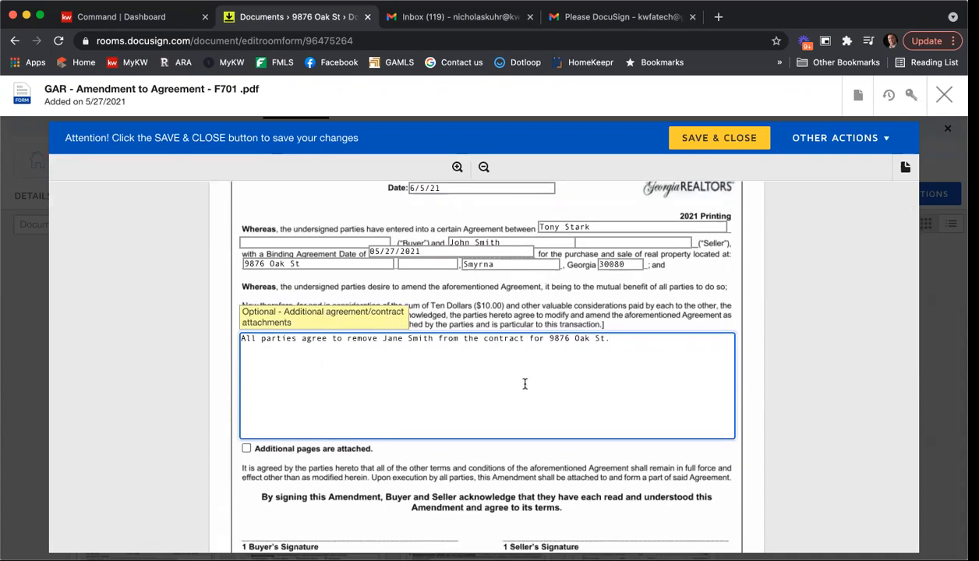
scroll(524, 383, down, 5)
click(704, 145)
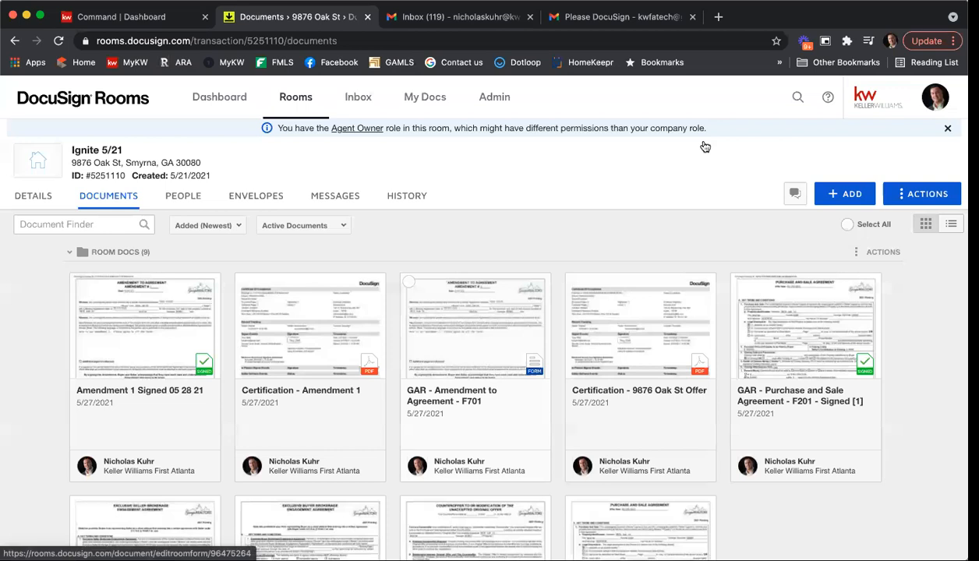
click(409, 285)
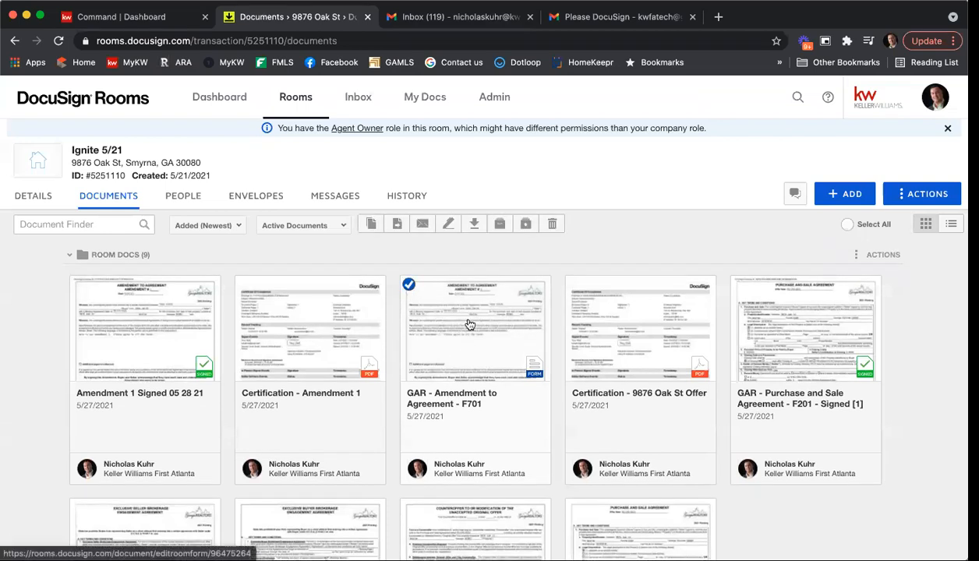